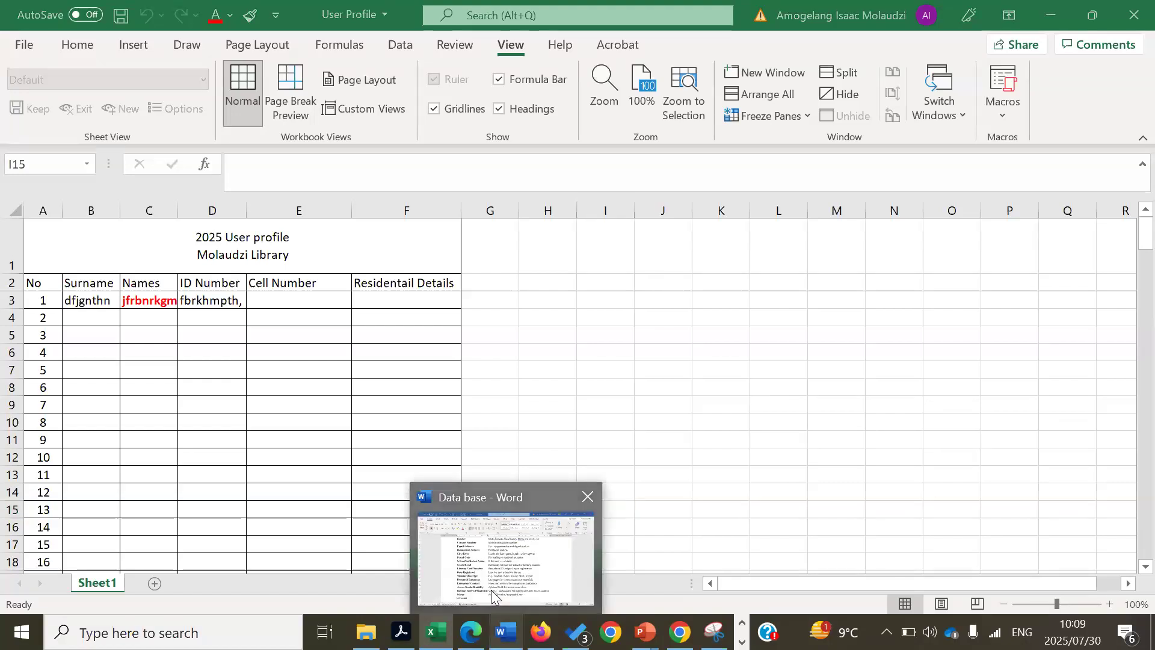
- Bring up the Word Data base document's Field Name and Description table, scrolled to the top, for reference
click(490, 589)
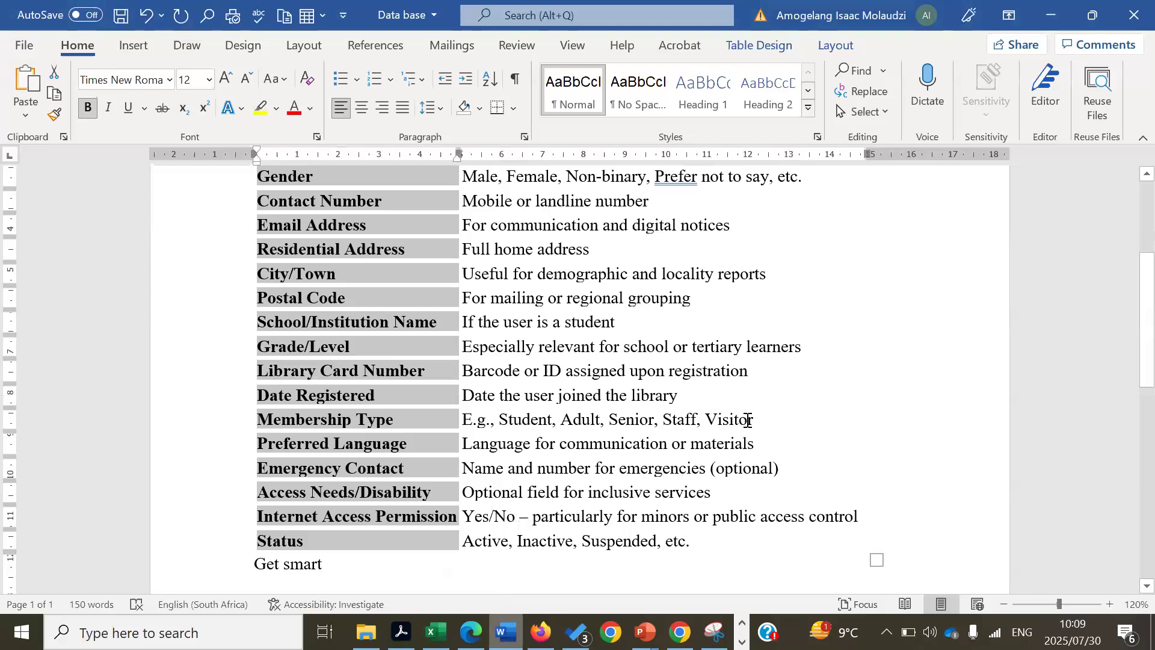
click(791, 391)
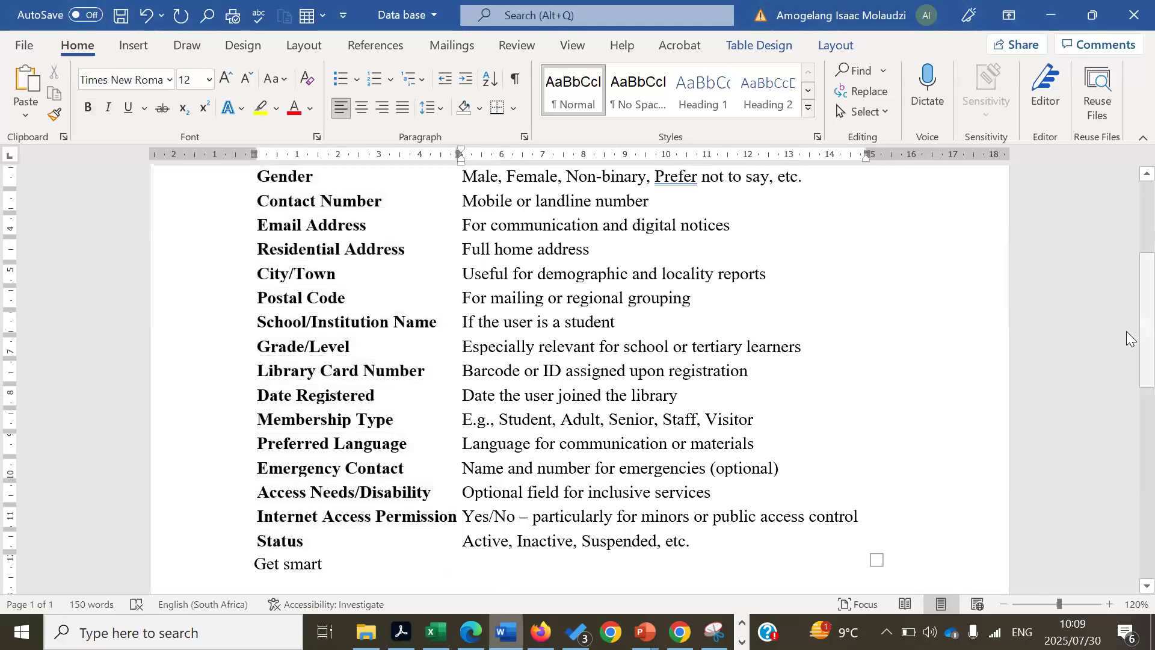
scroll(1129, 231, up, 3)
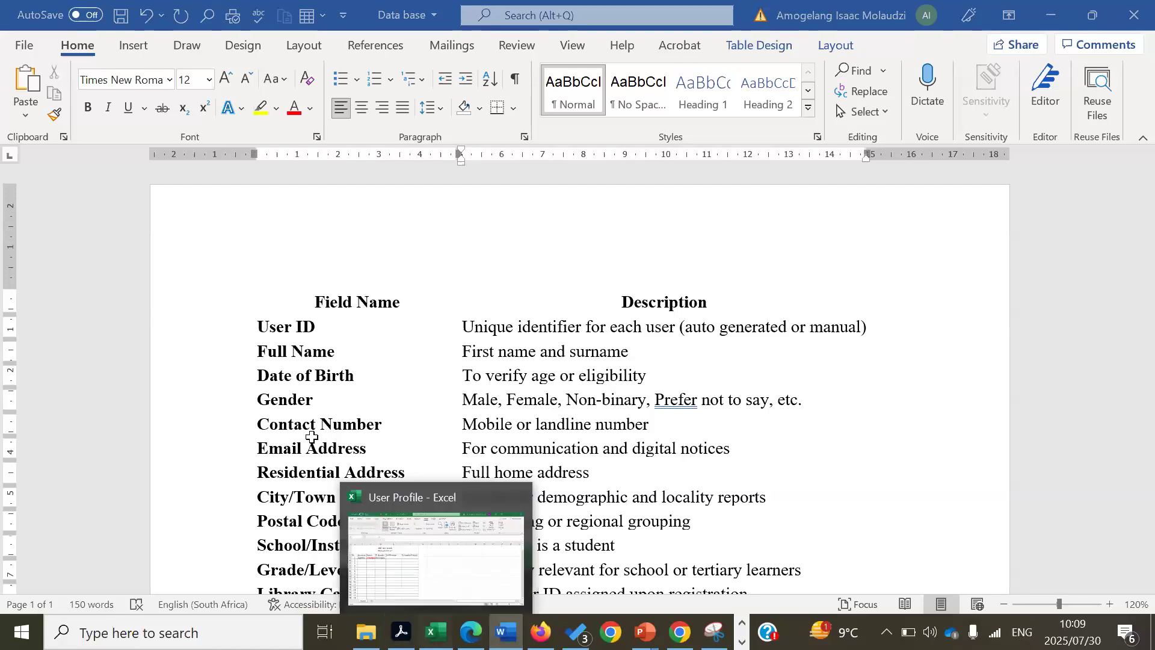
click(311, 437)
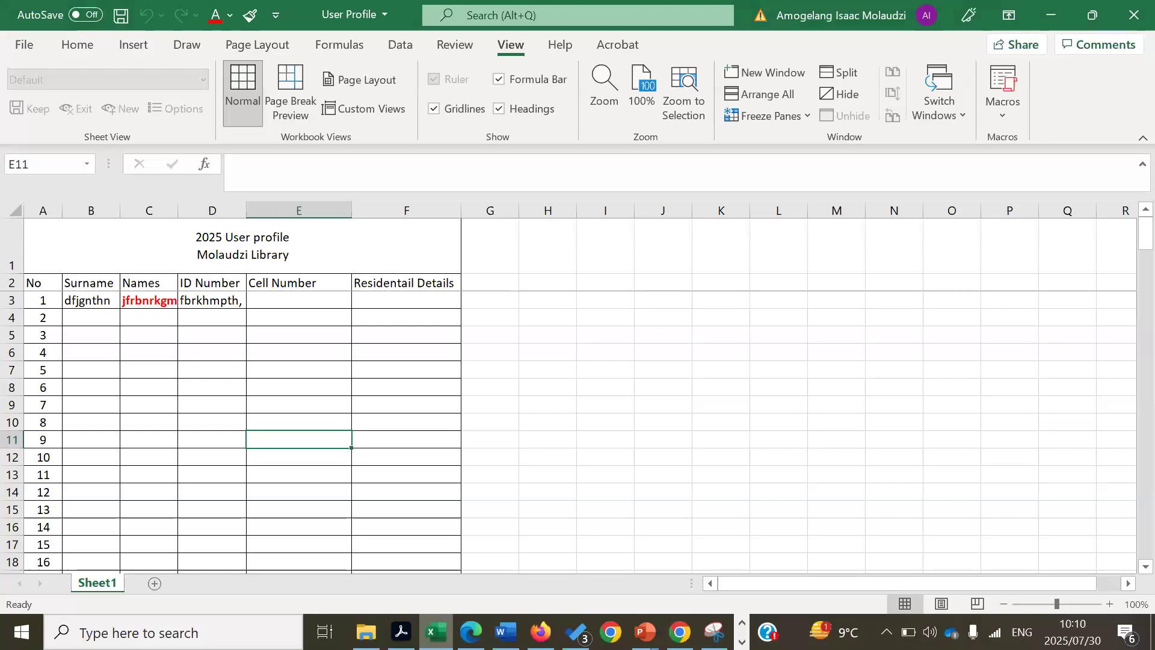
- Switch from the Excel User Profile sheet back to the Word Data base document
key(alt+Tab)
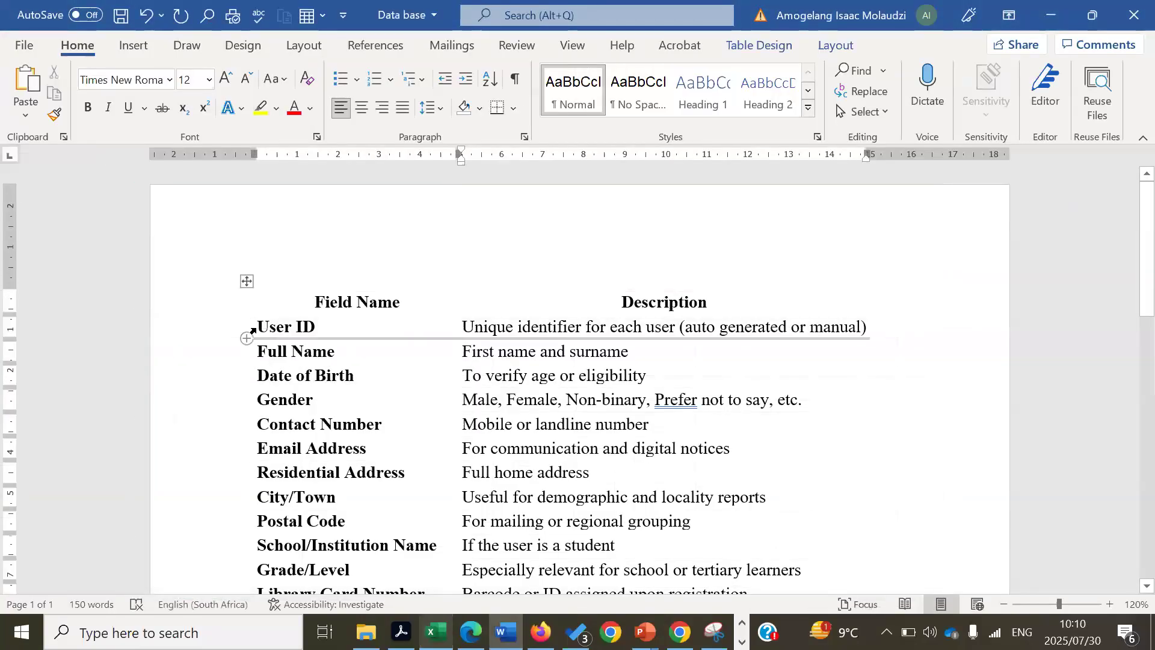
- Copy all Field Name entries, from User ID to the end of the Word table
drag(252, 329, 295, 544)
key(shift+Down)
key(shift+Down)
key(shift+Down)
key(shift+Down)
key(shift+Down)
key(shift+Down)
key(shift+Down)
key(shift+Down)
key(shift+Down)
key(shift+Down)
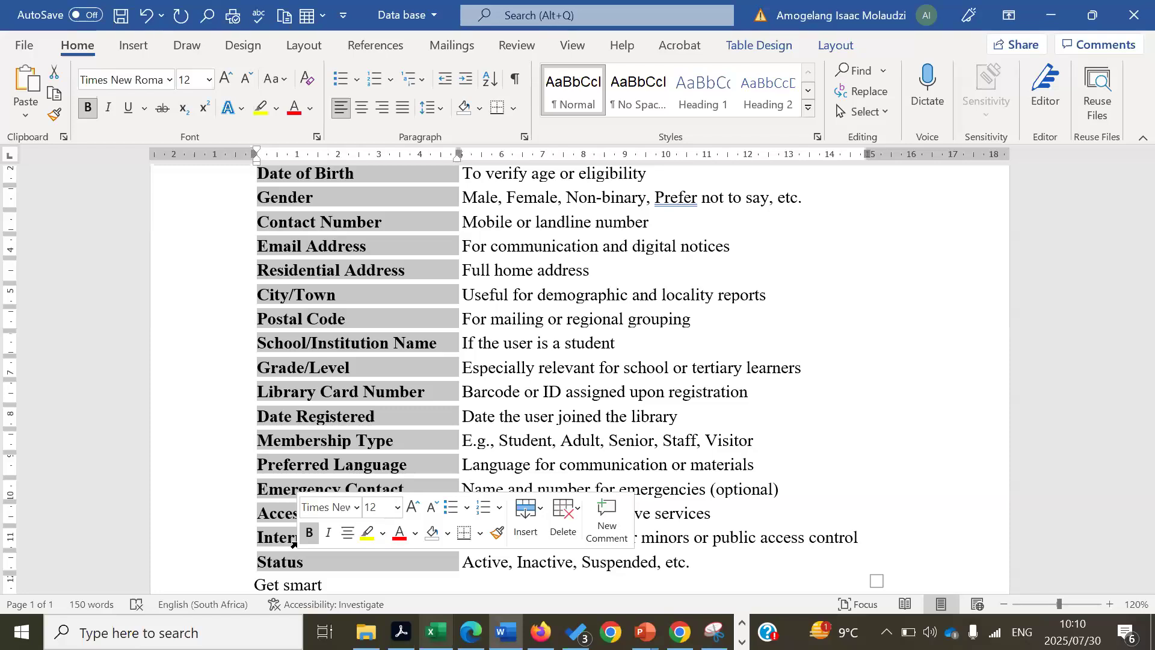
right_click(326, 322)
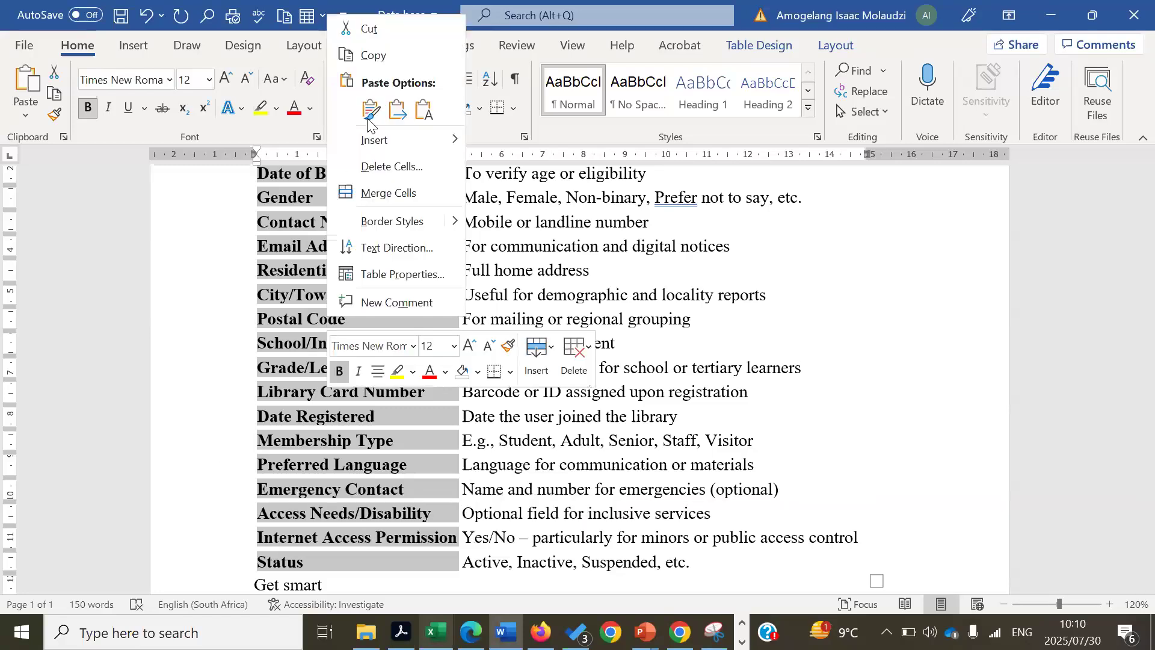
click(371, 55)
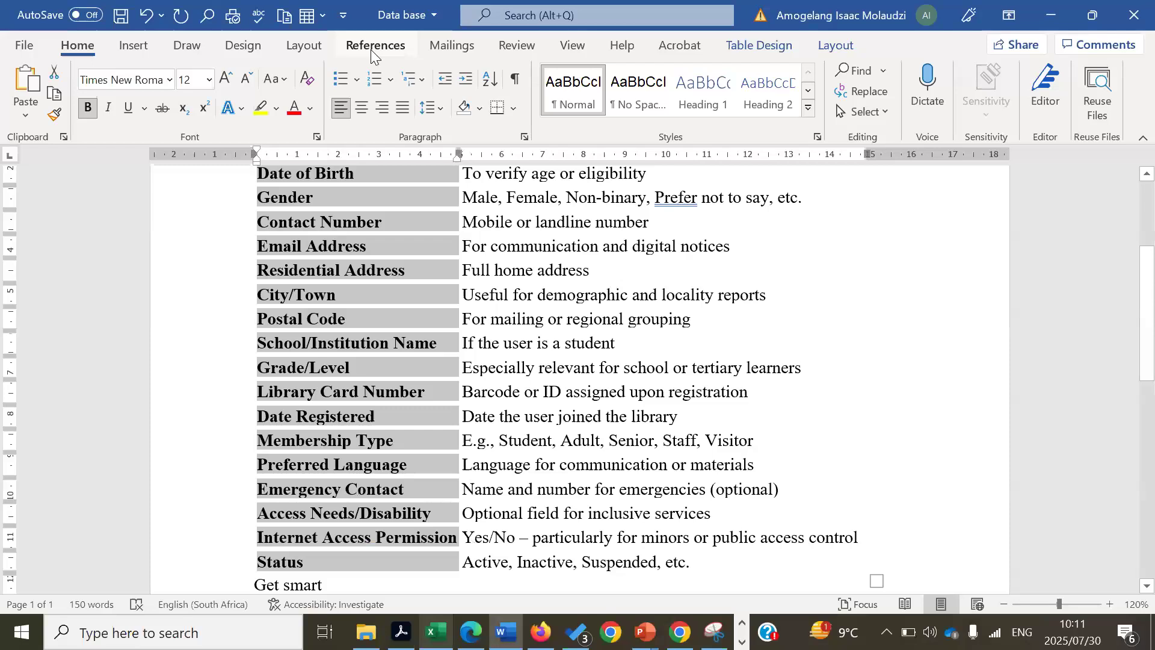
right_click(385, 227)
click(425, 262)
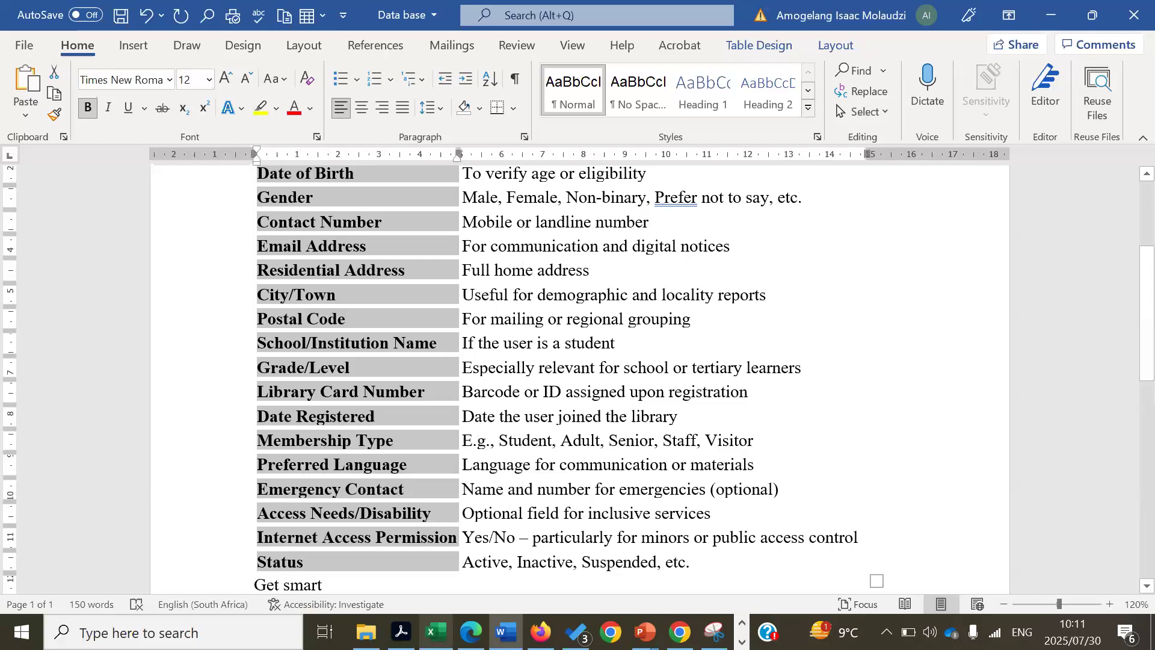
click(435, 631)
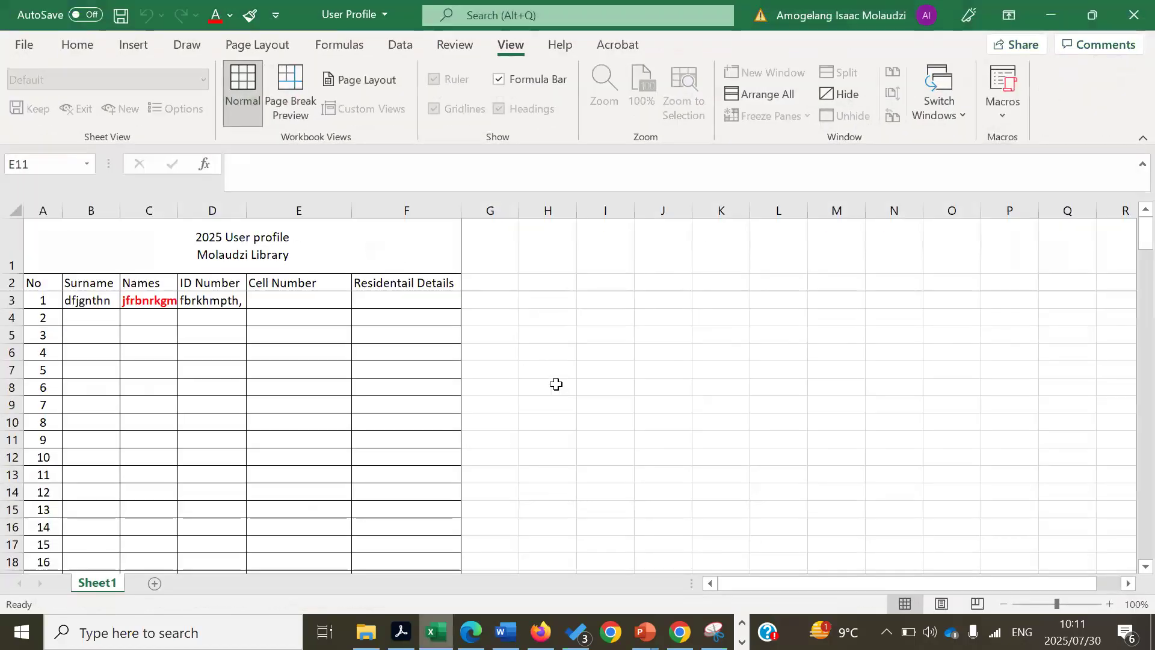
click(554, 385)
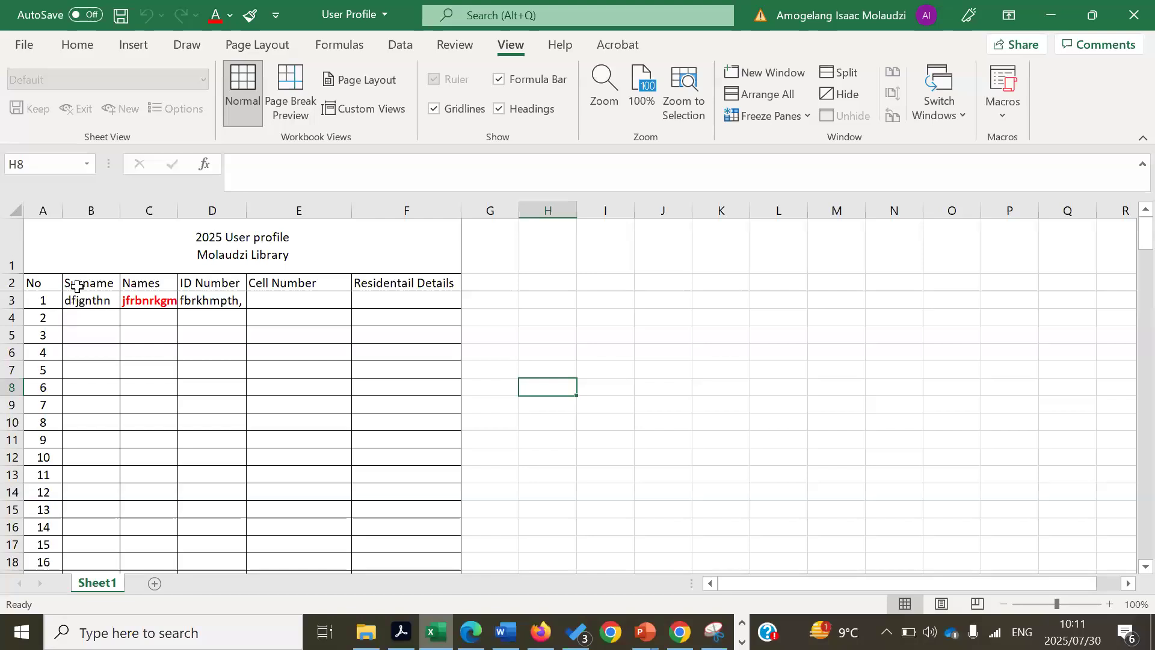
drag(77, 281, 354, 286)
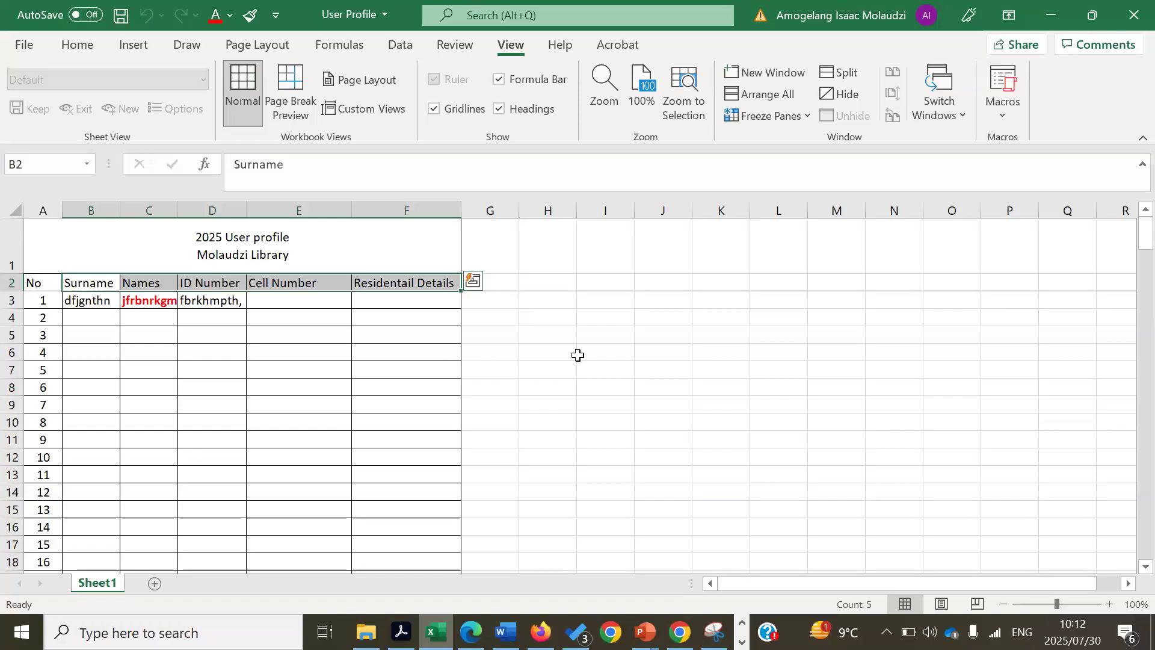
click(599, 338)
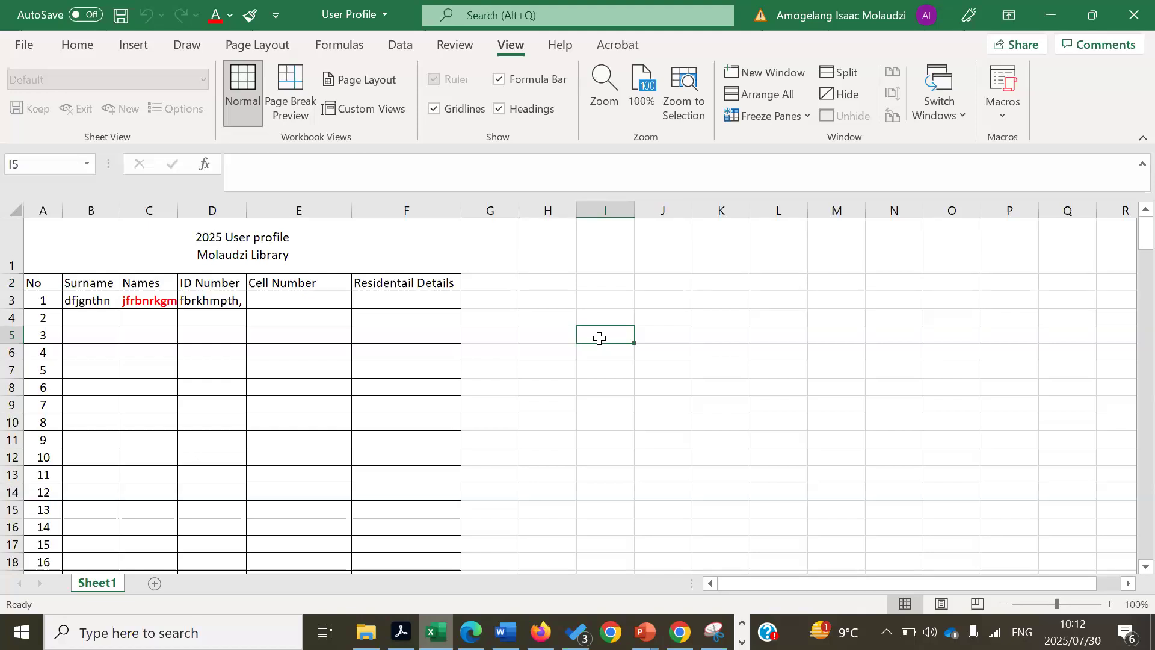
- Paste the copied field names into cell I5 using Match Destination Formatting
right_click(599, 338)
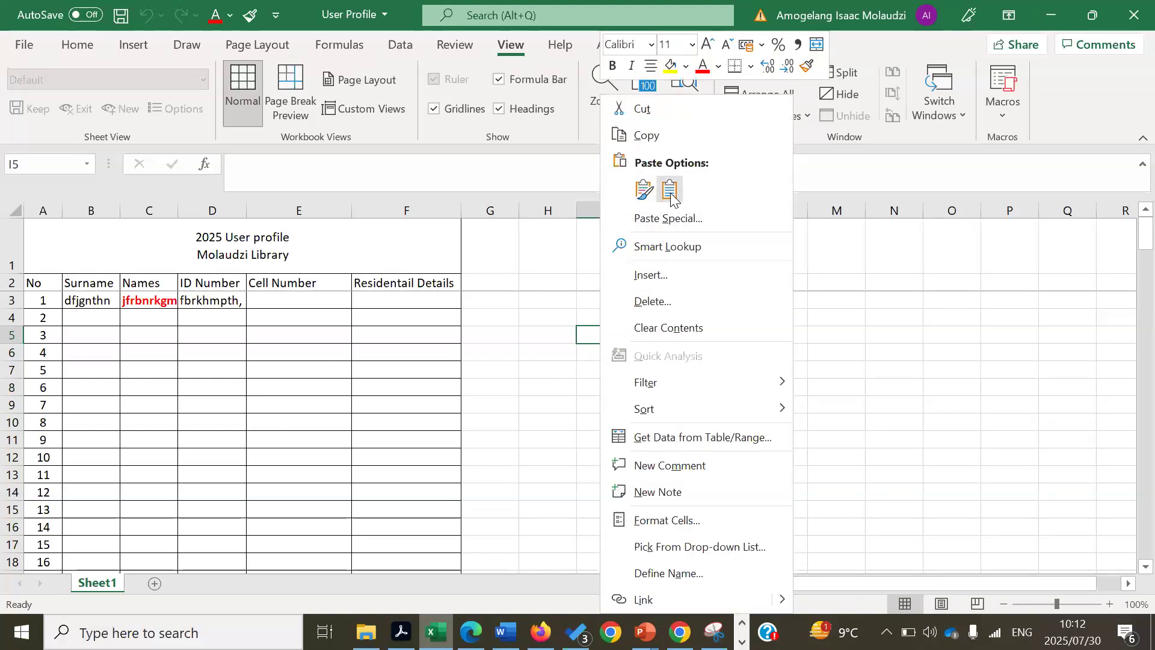
click(670, 192)
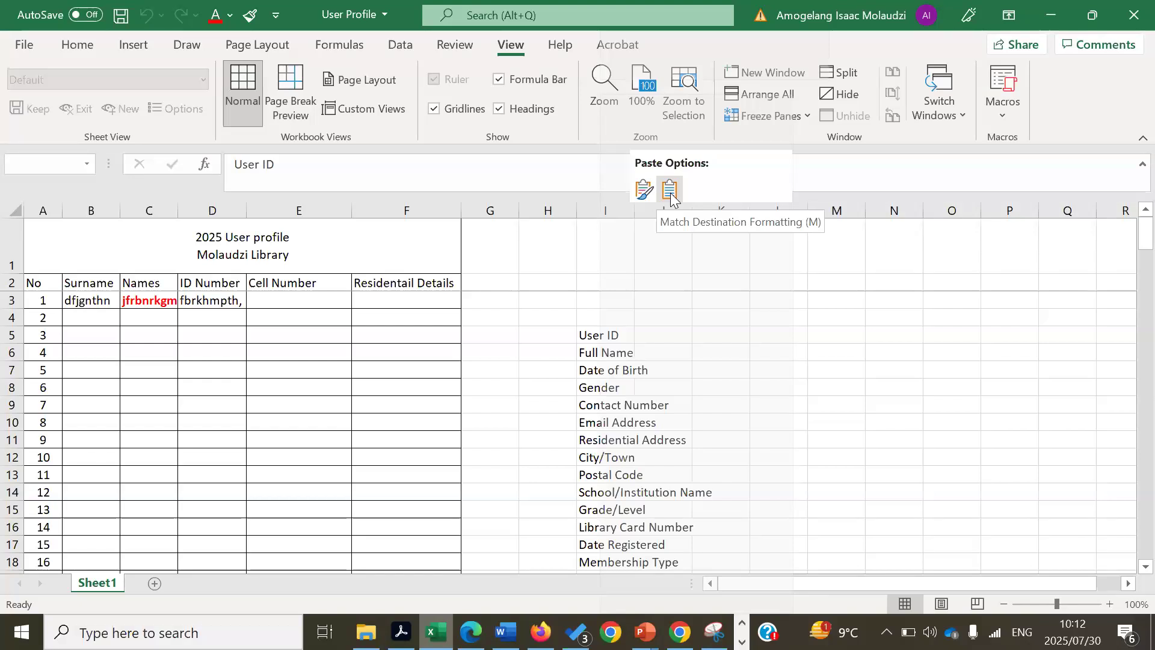
click(671, 190)
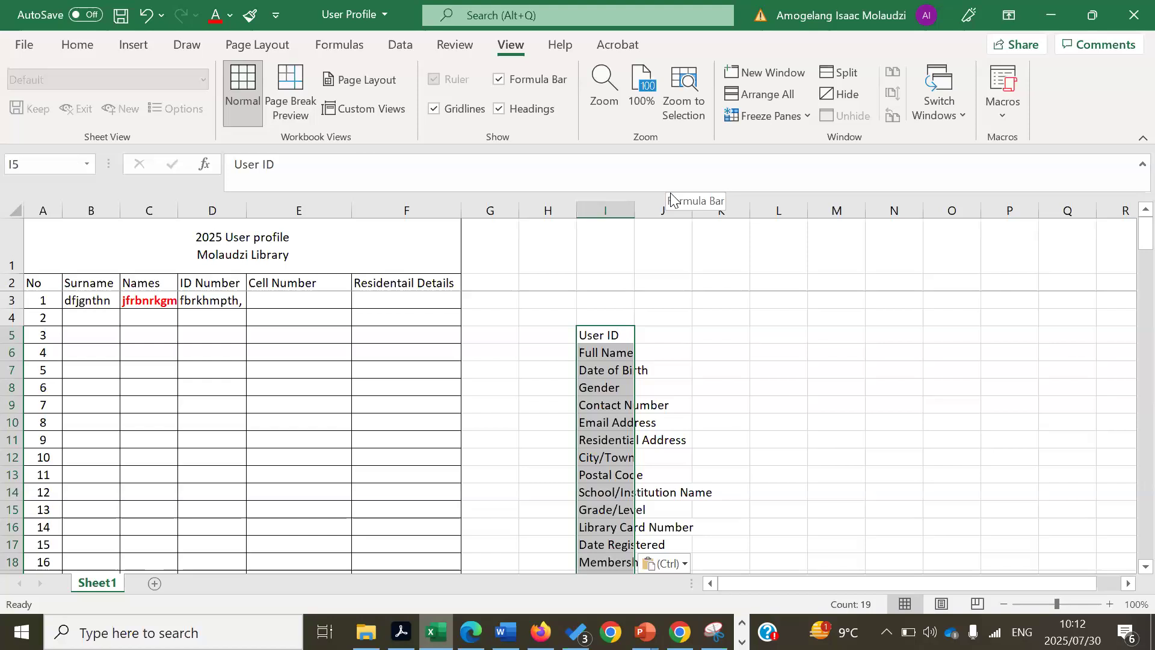
- Copy the field-name list I5:I23, User ID to Status, and select row 2 as the destination
click(841, 418)
drag(621, 335, 621, 419)
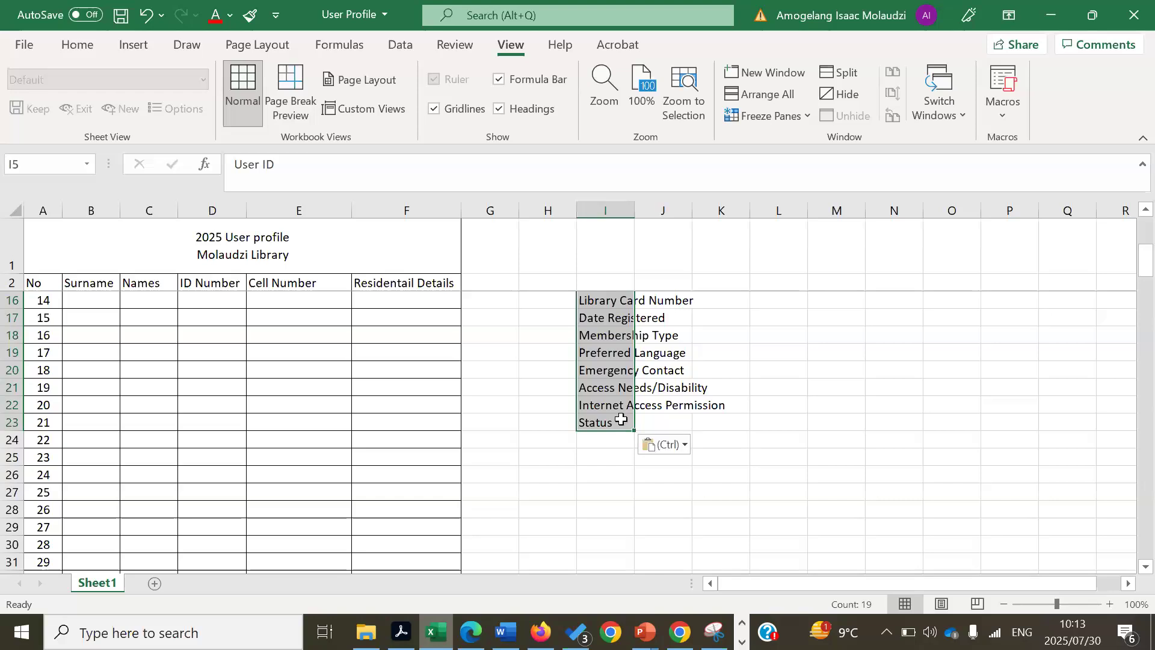
right_click(619, 420)
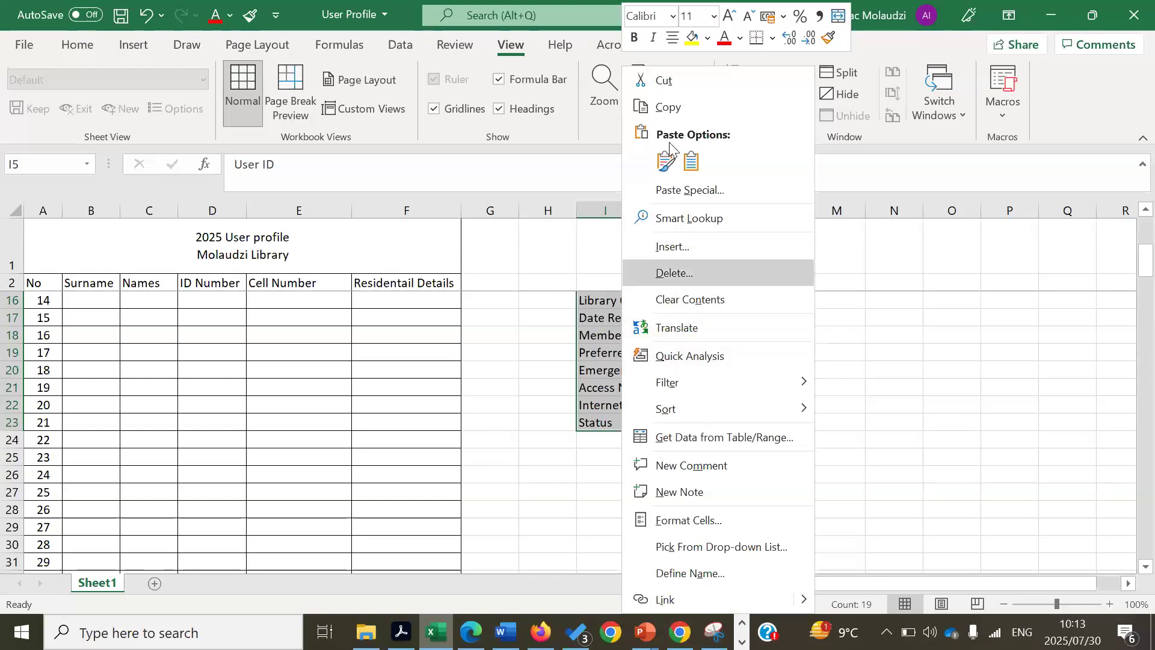
click(668, 107)
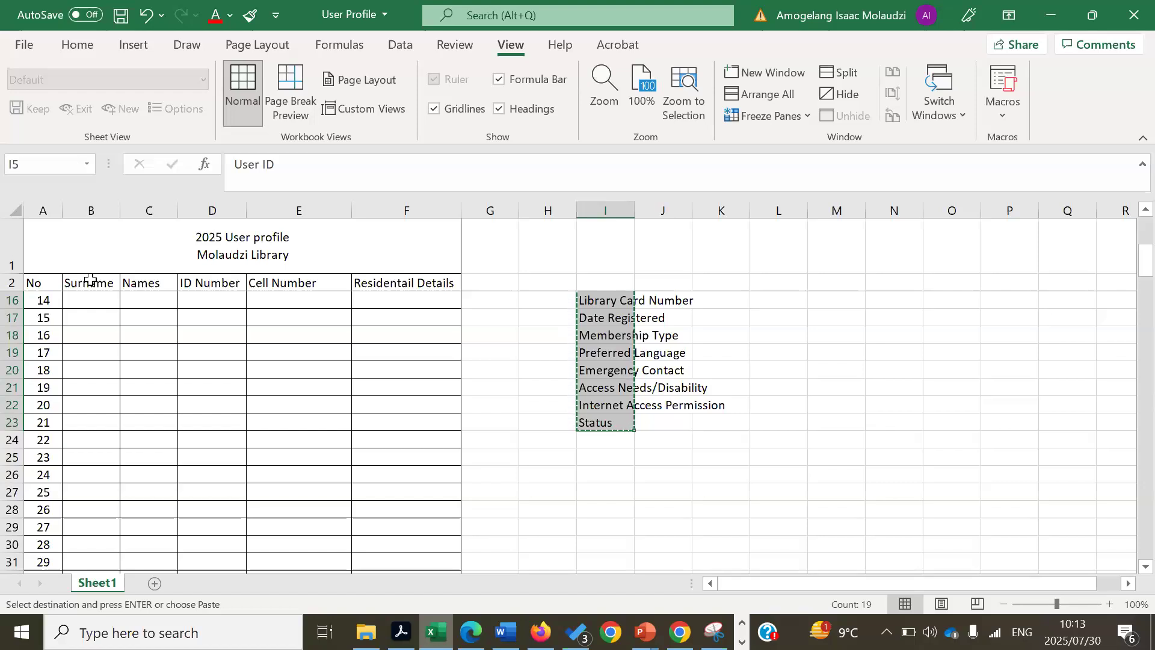
drag(90, 280, 979, 286)
drag(886, 292, 155, 268)
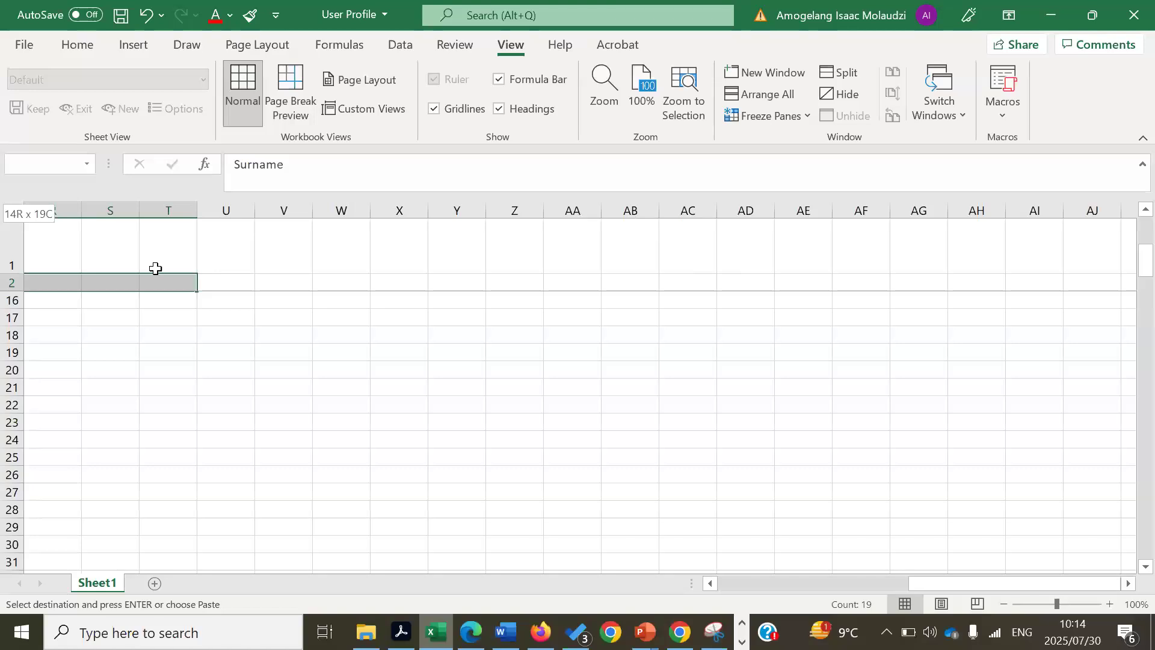
drag(156, 268, 161, 276)
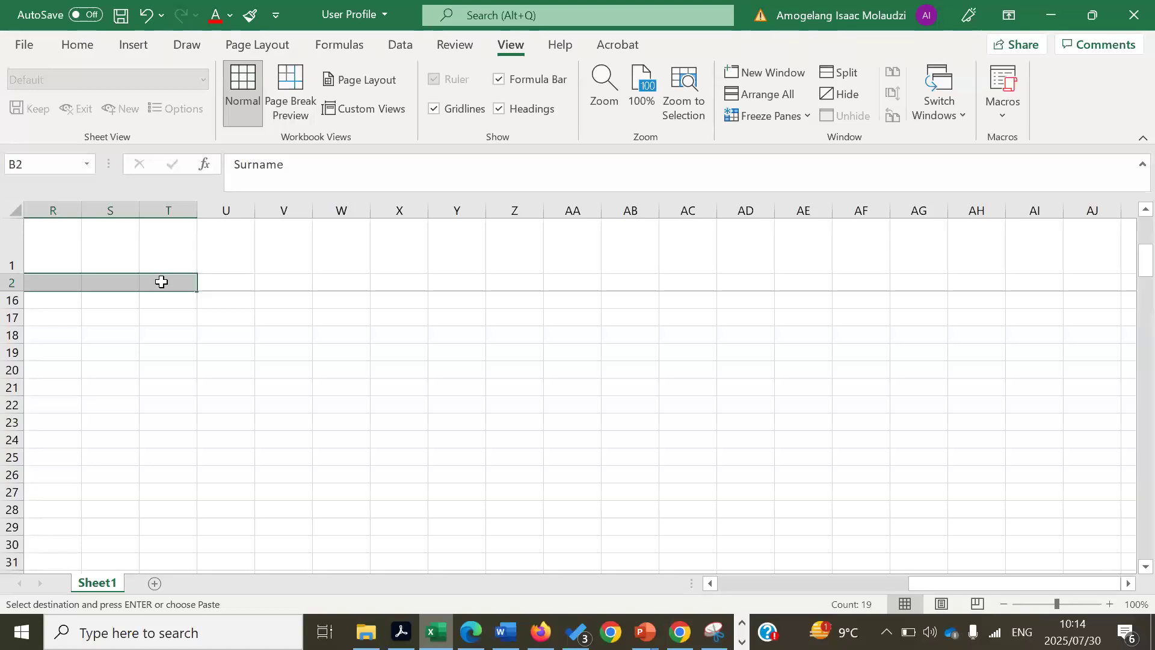
right_click(162, 282)
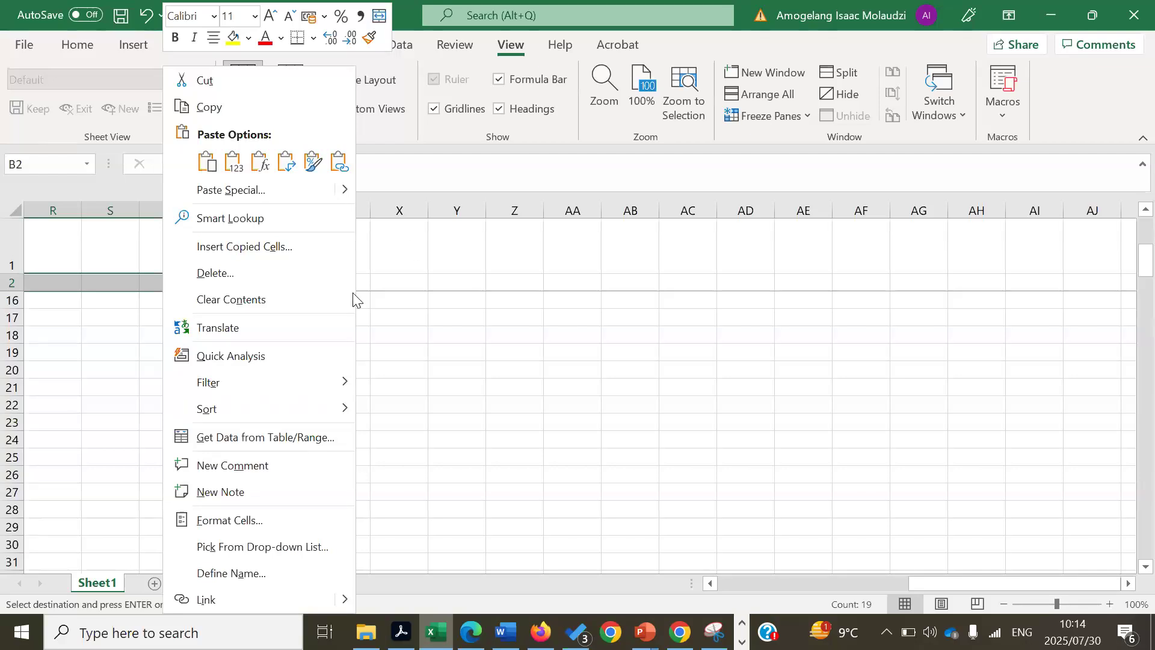
mouse_move(347, 190)
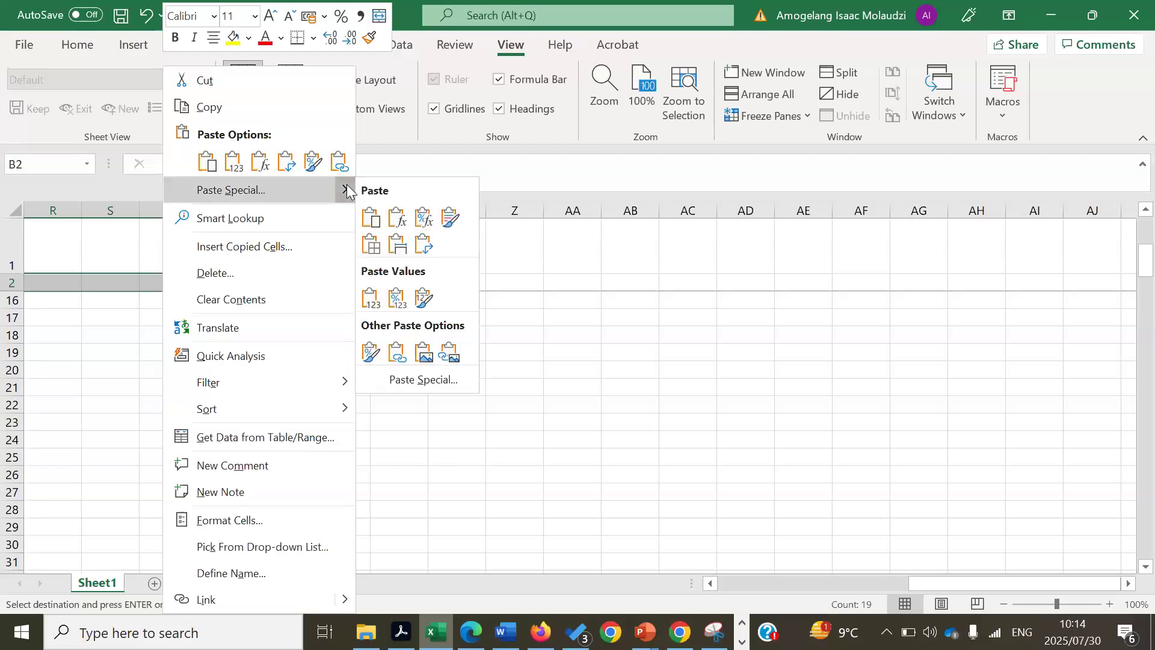
click(420, 378)
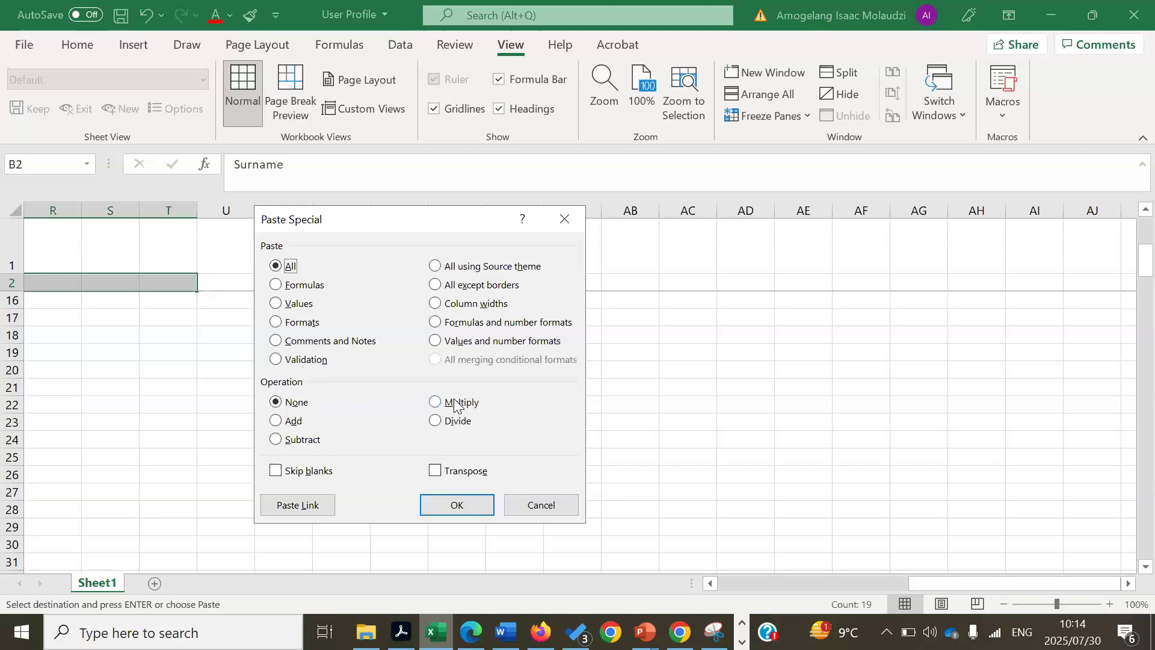
click(436, 473)
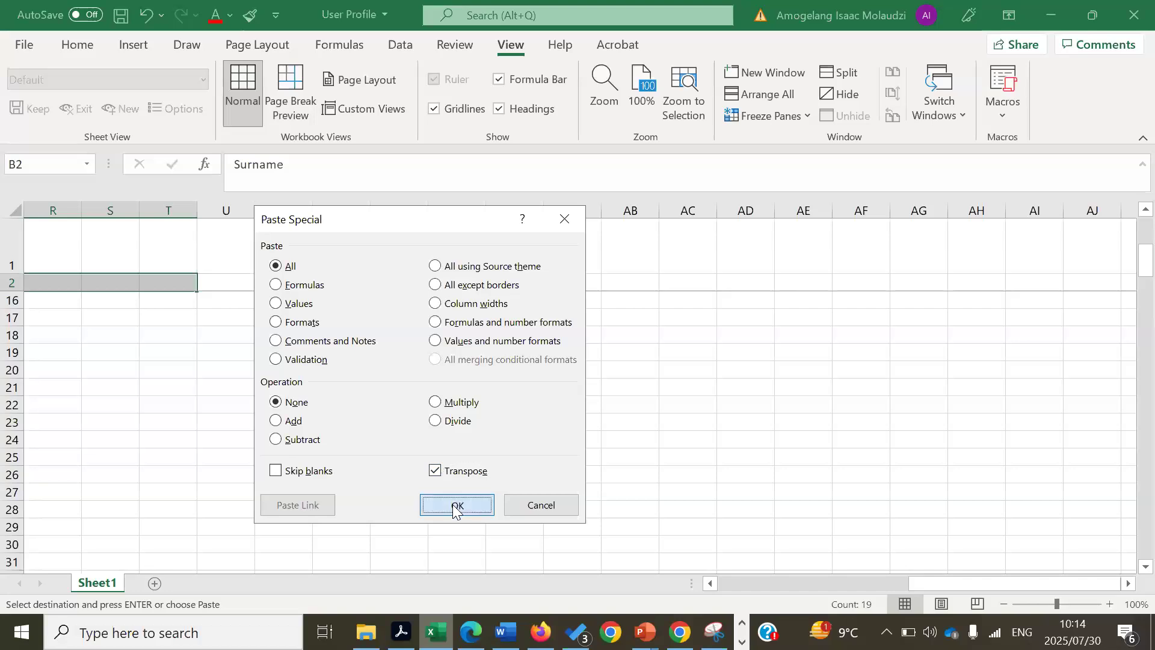
click(455, 505)
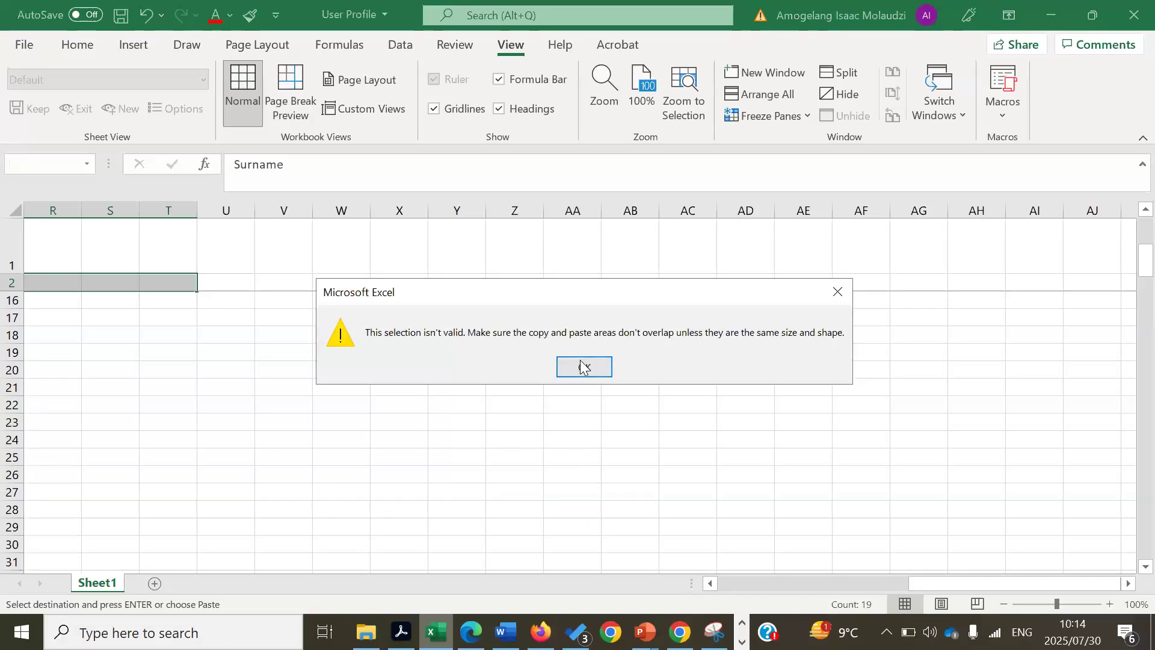
click(583, 366)
- Copy the Access Needs/Disability label and select header row 2 from A2 as the target
click(872, 451)
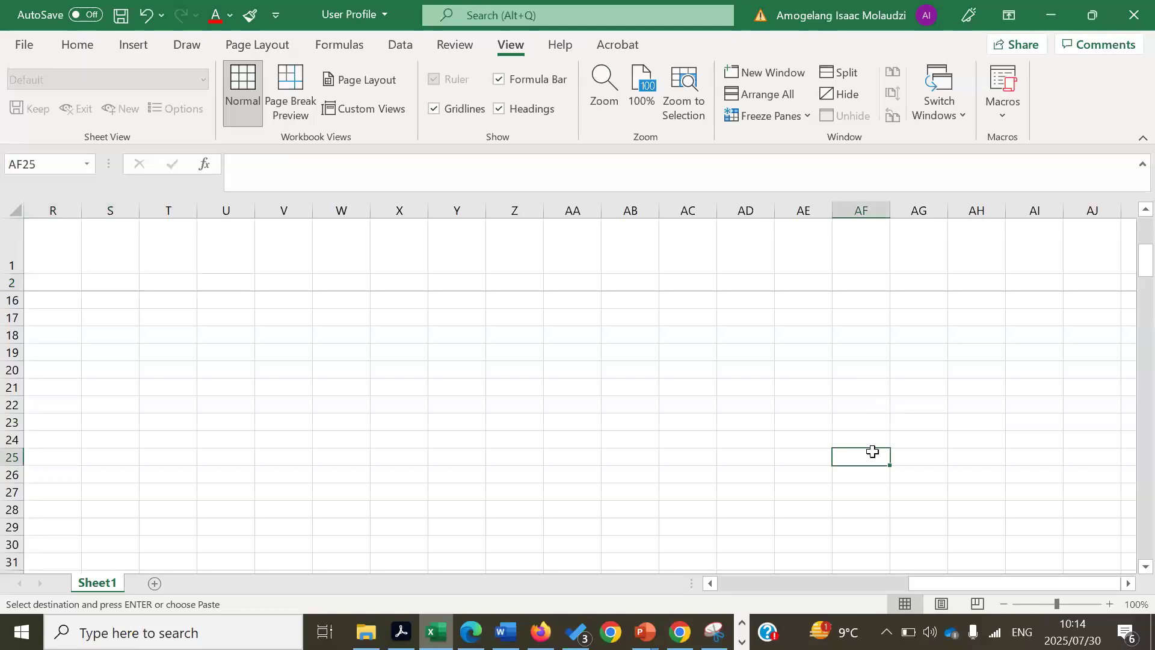
drag(1017, 589, 306, 485)
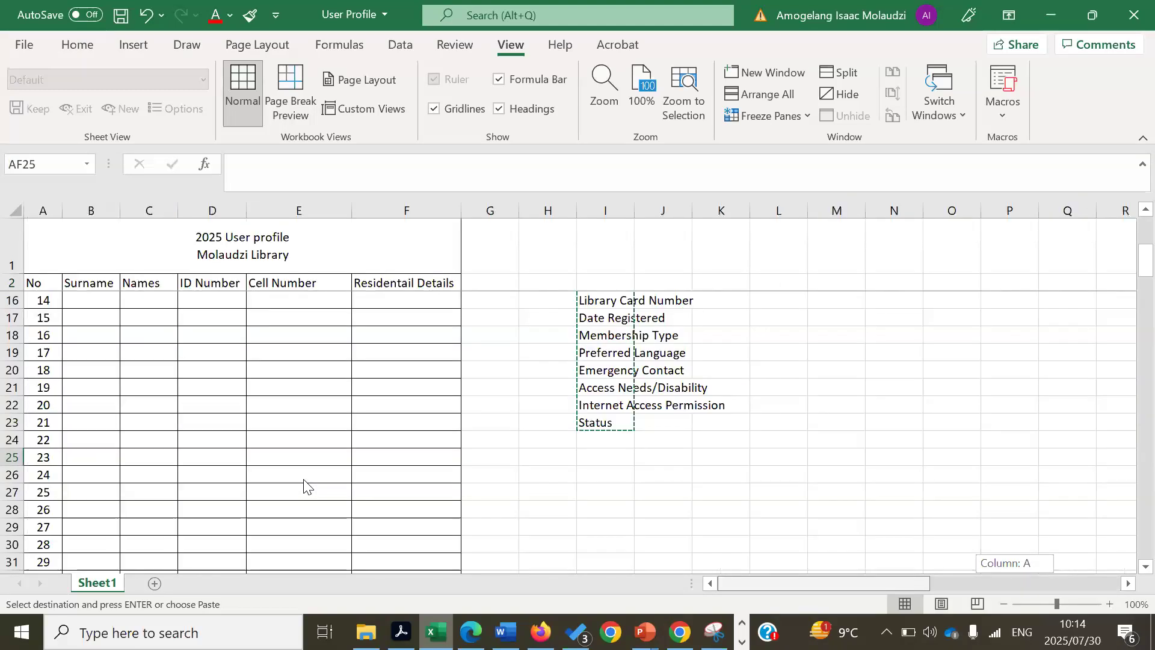
click(619, 387)
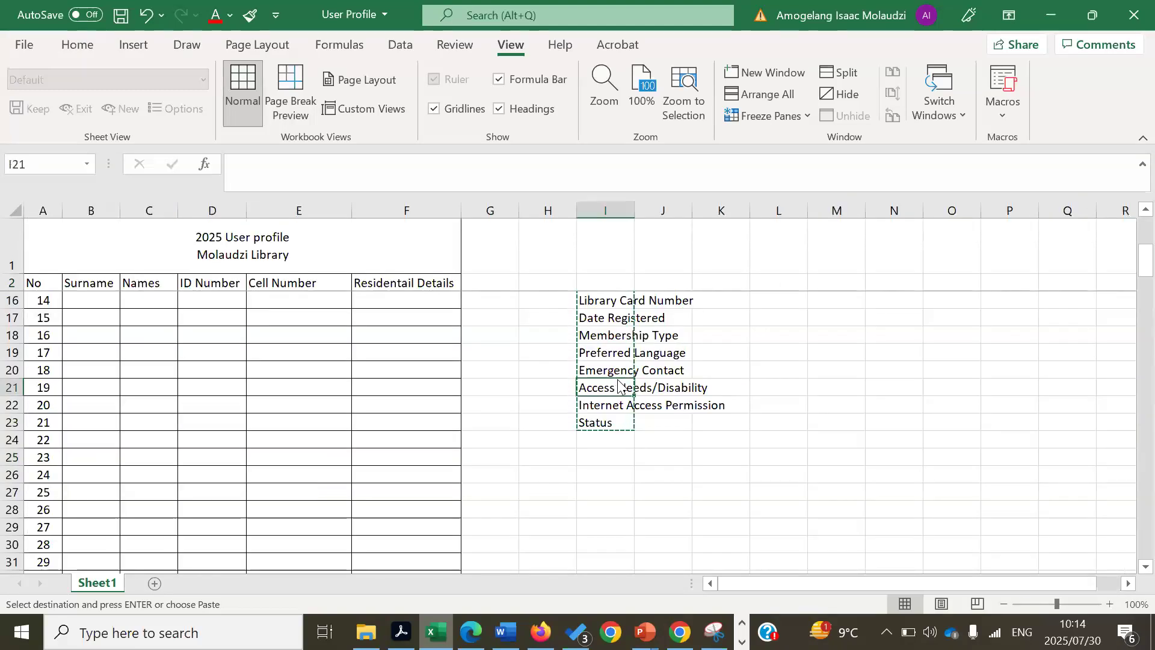
right_click(620, 387)
click(661, 109)
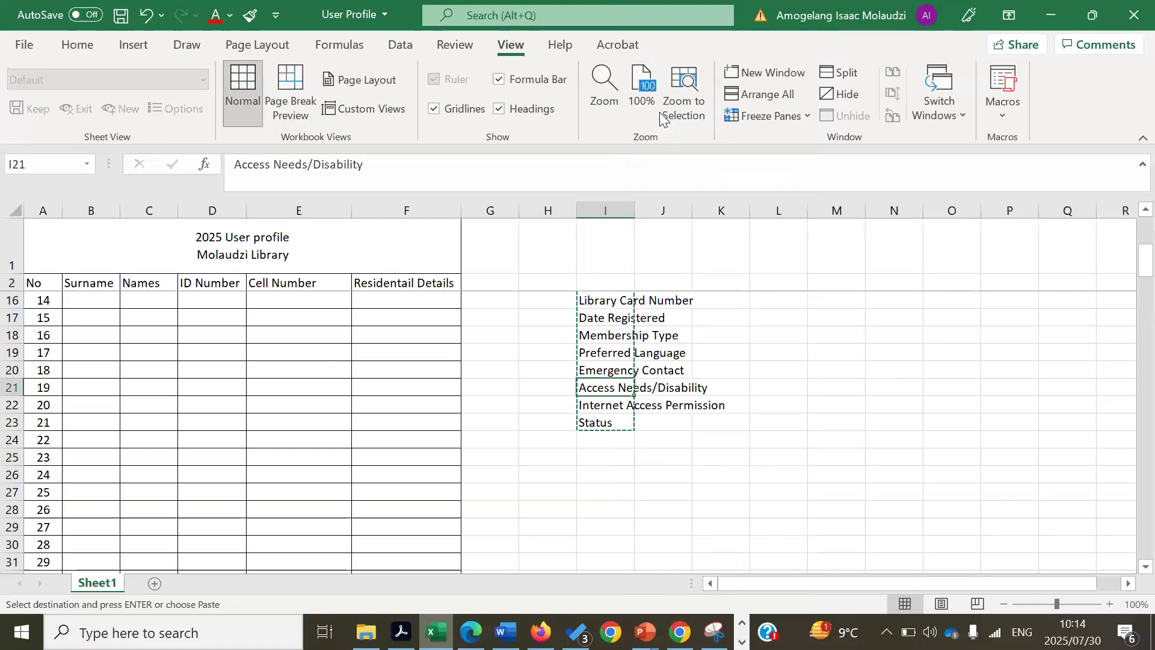
drag(32, 280, 972, 276)
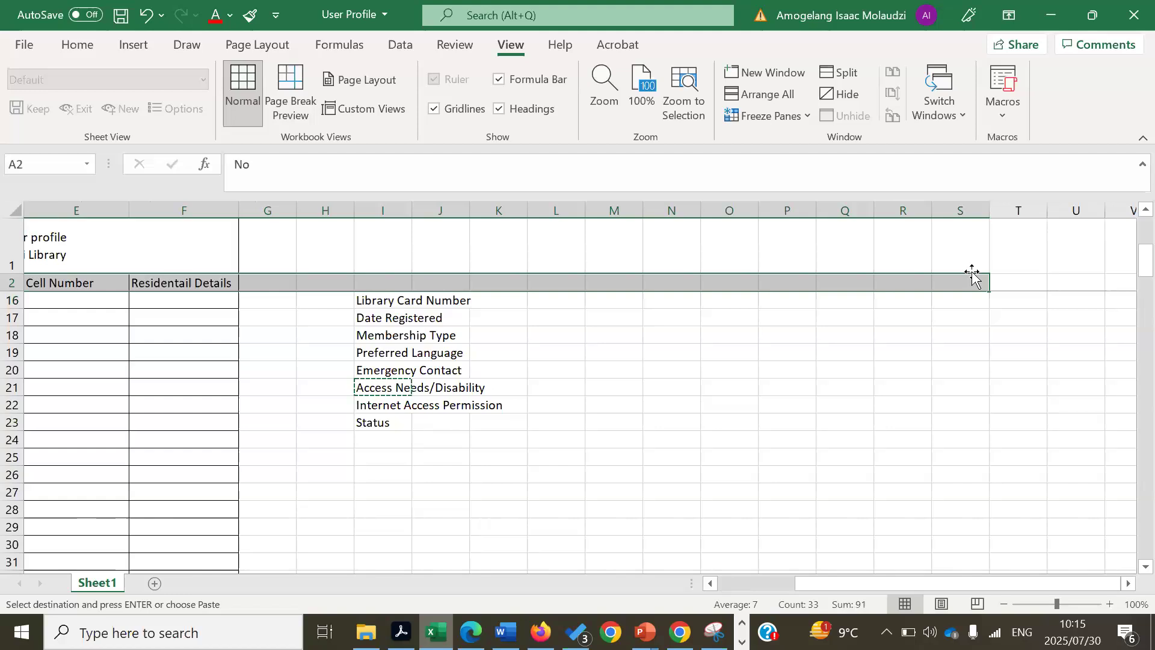
- Paste Special the label into row 2 with Transpose, repeating Access Needs/Disability across the headers
right_click(971, 277)
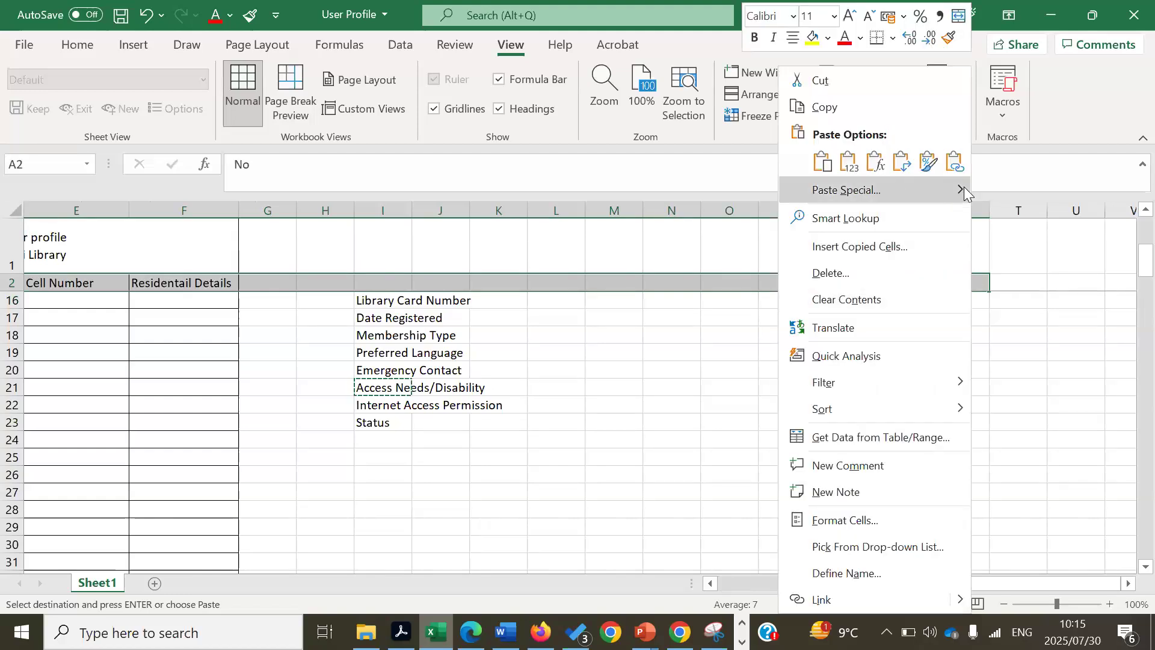
mouse_move(964, 187)
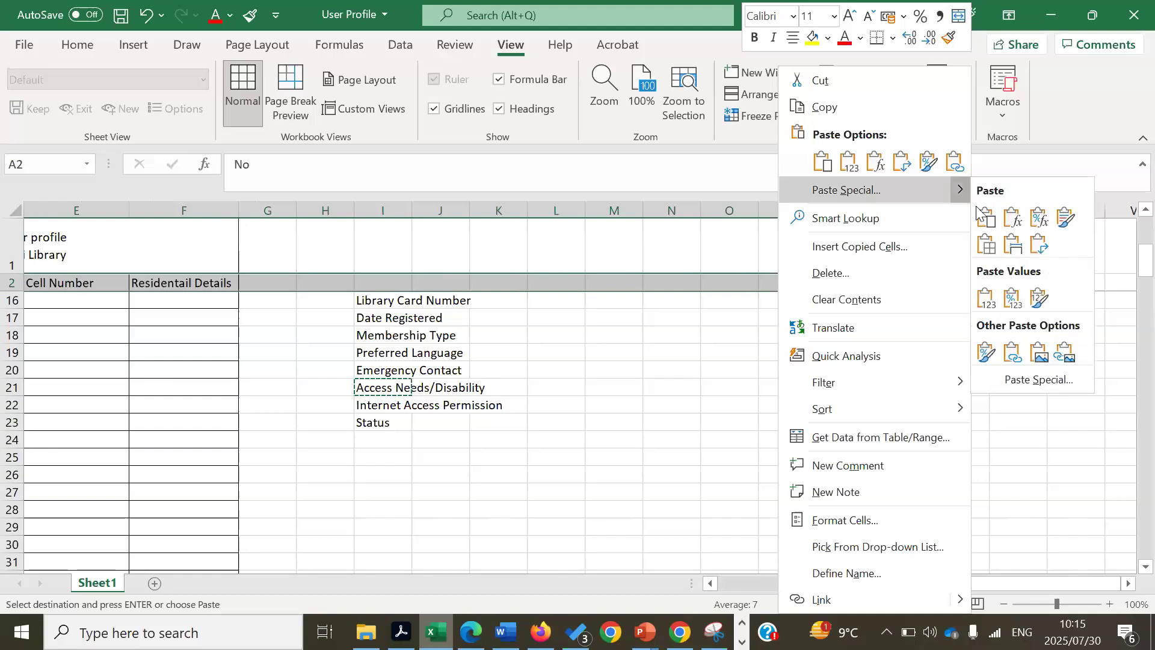
click(1039, 380)
click(998, 473)
click(1018, 508)
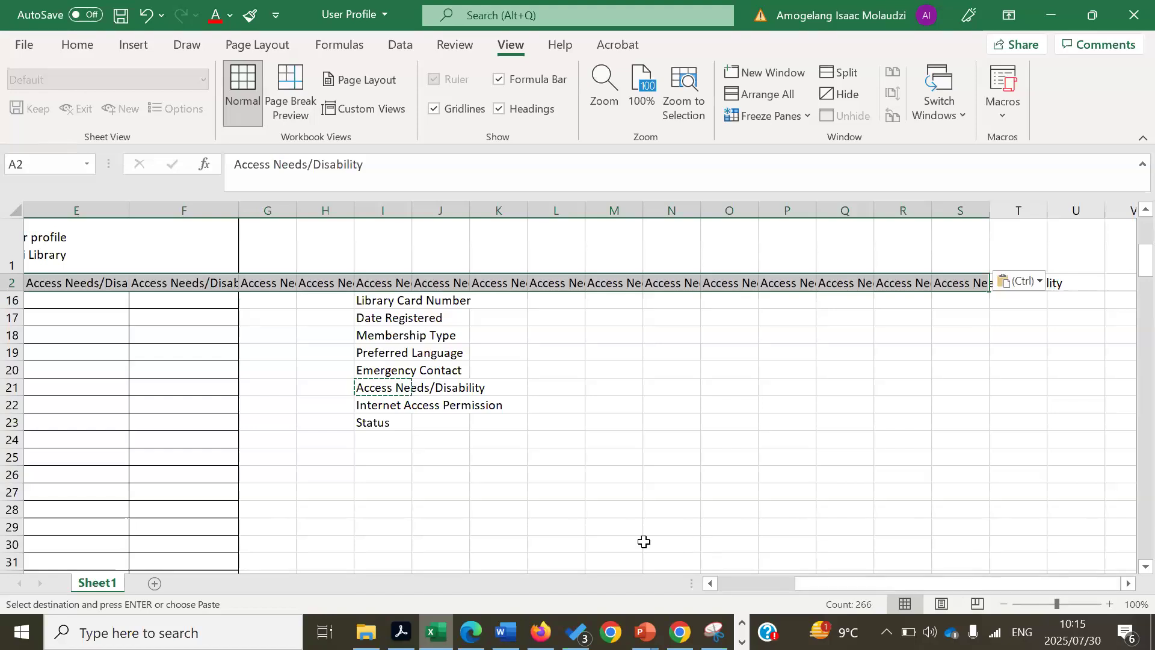
- Check the pasted text in B2 and D2, then undo the transposed paste
drag(964, 581, 896, 581)
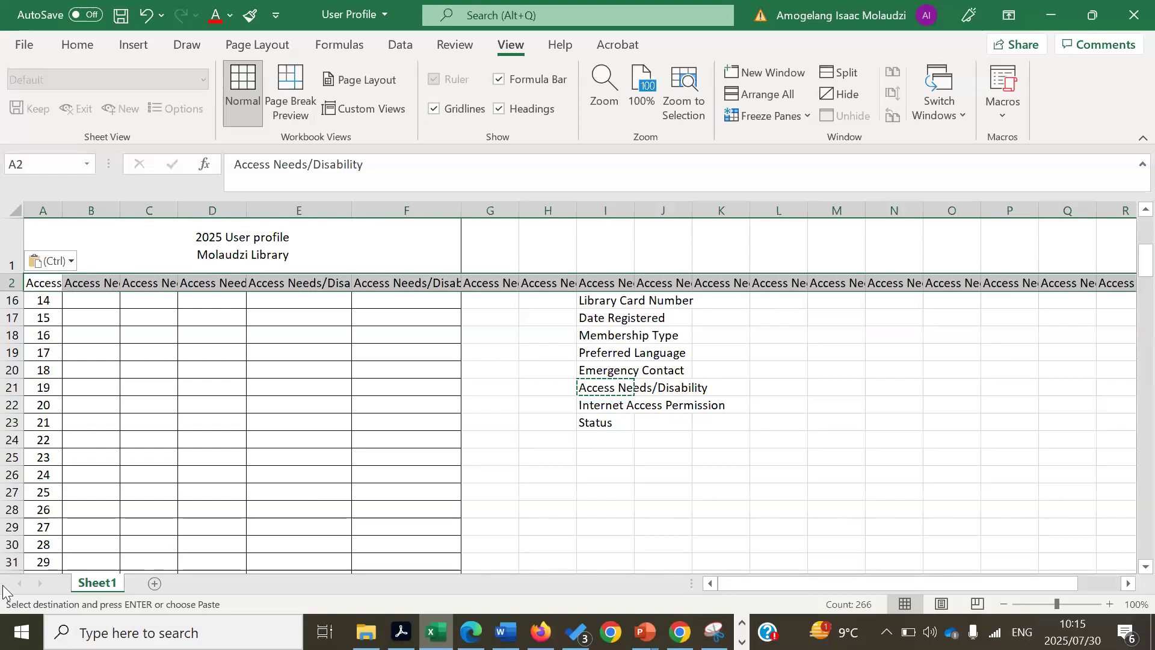
click(107, 283)
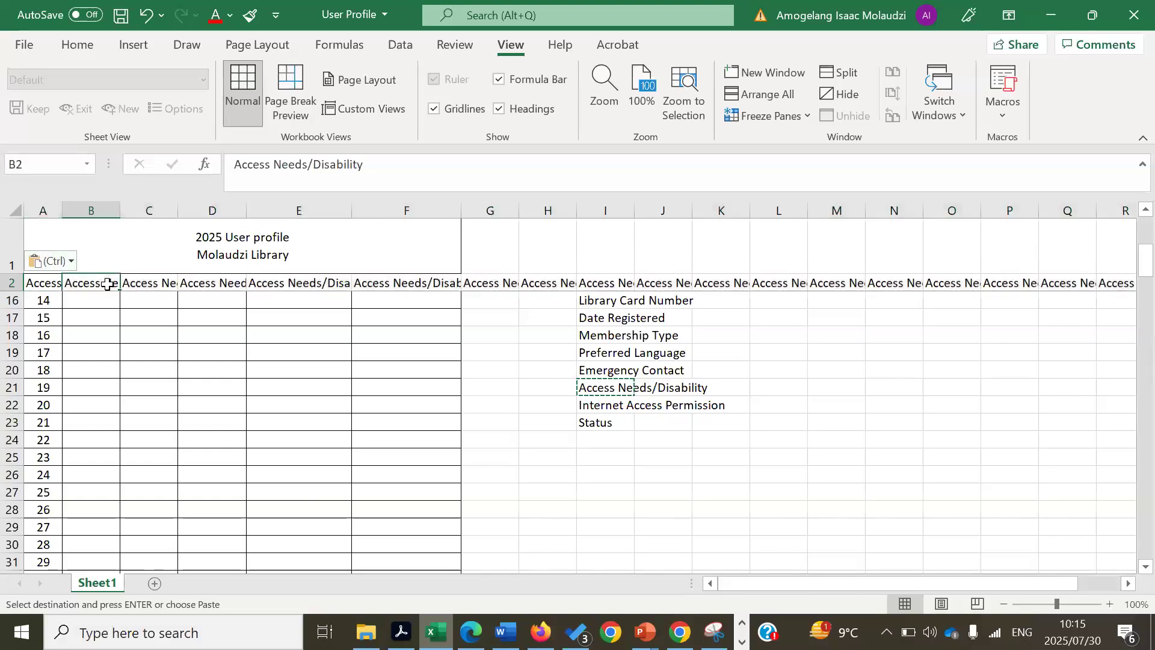
click(213, 283)
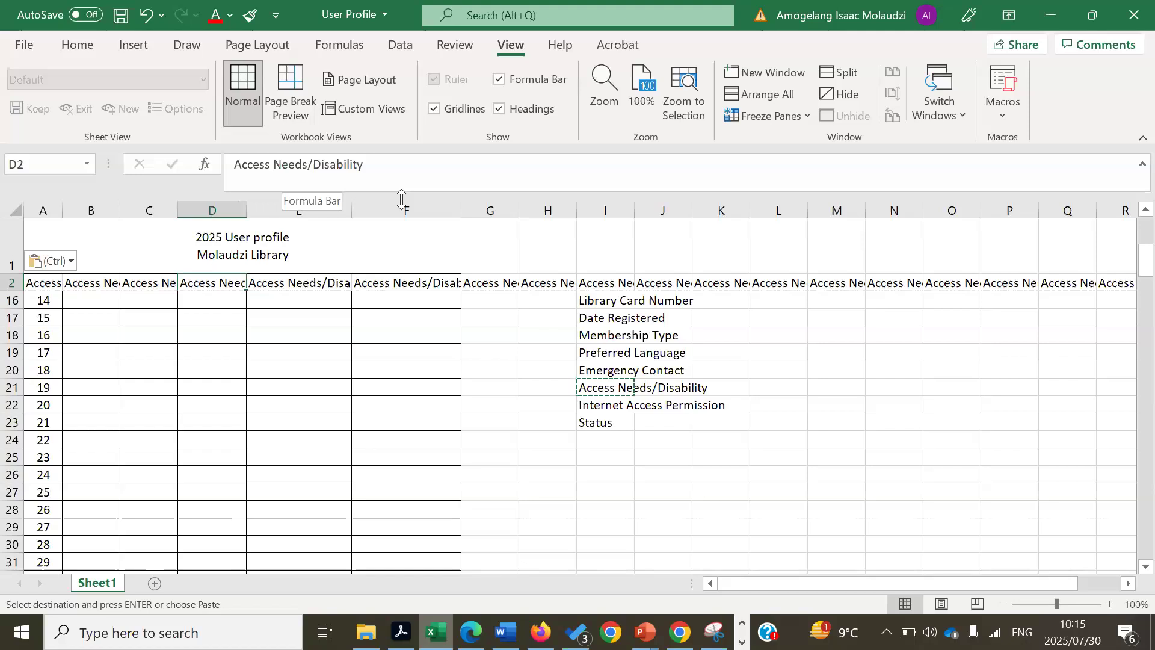
key(ctrl+z)
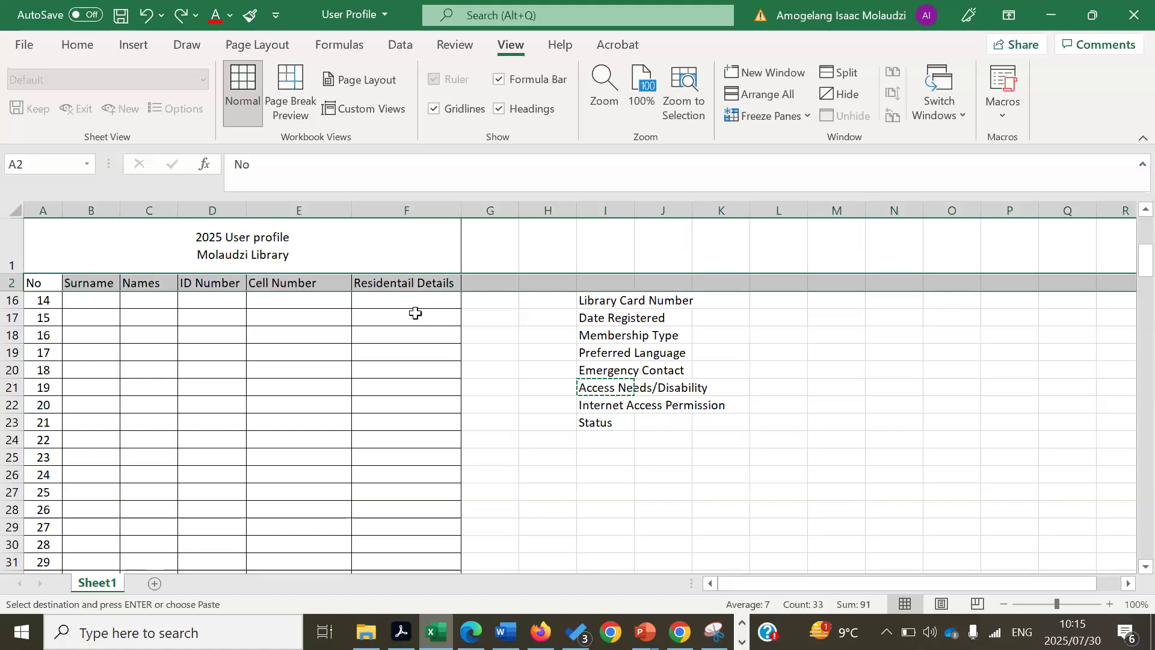
- Select the field labels in column I, zooming out so the whole list is visible
click(701, 456)
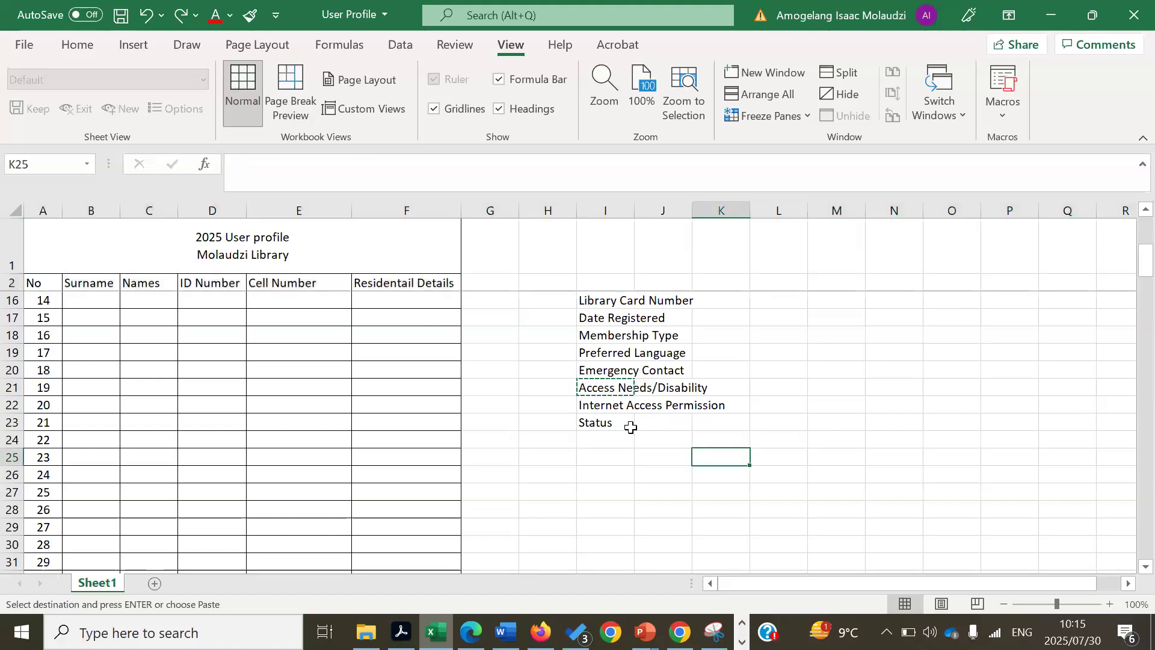
drag(625, 423, 611, 220)
click(838, 383)
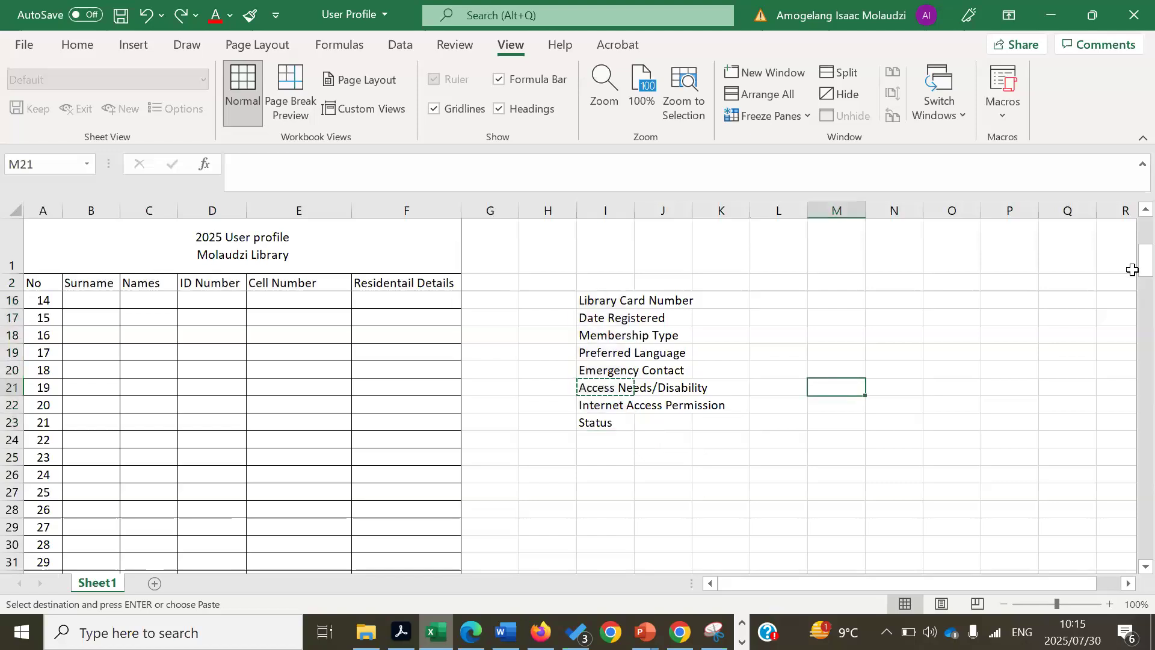
scroll(1128, 217, up, 4)
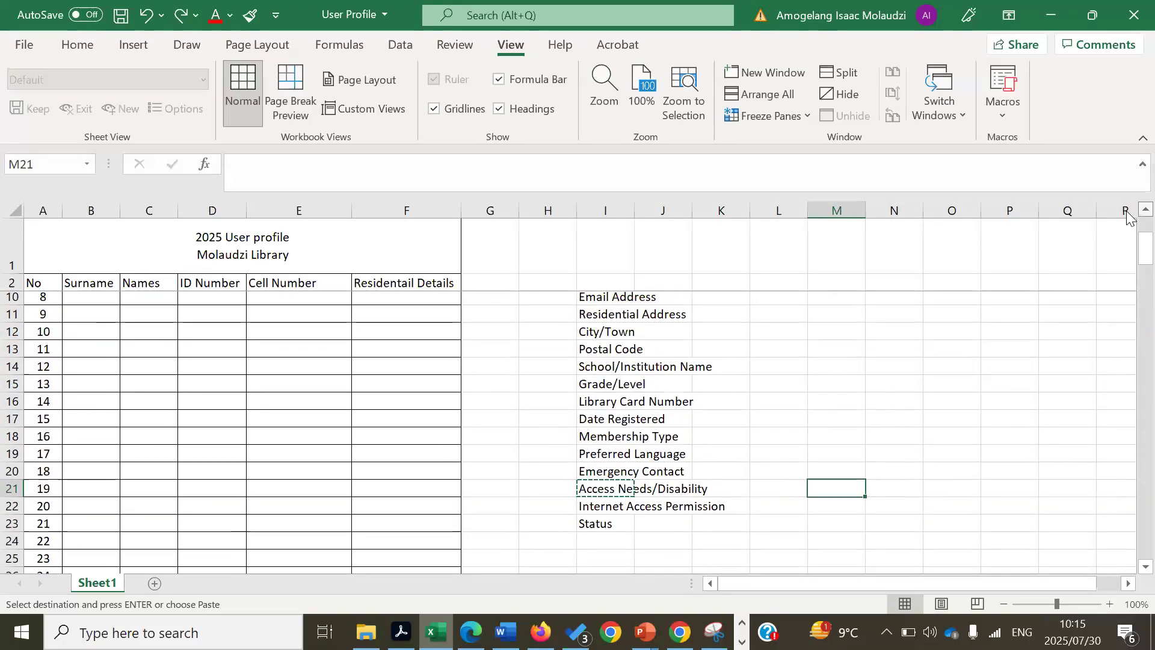
scroll(1127, 217, up, 1)
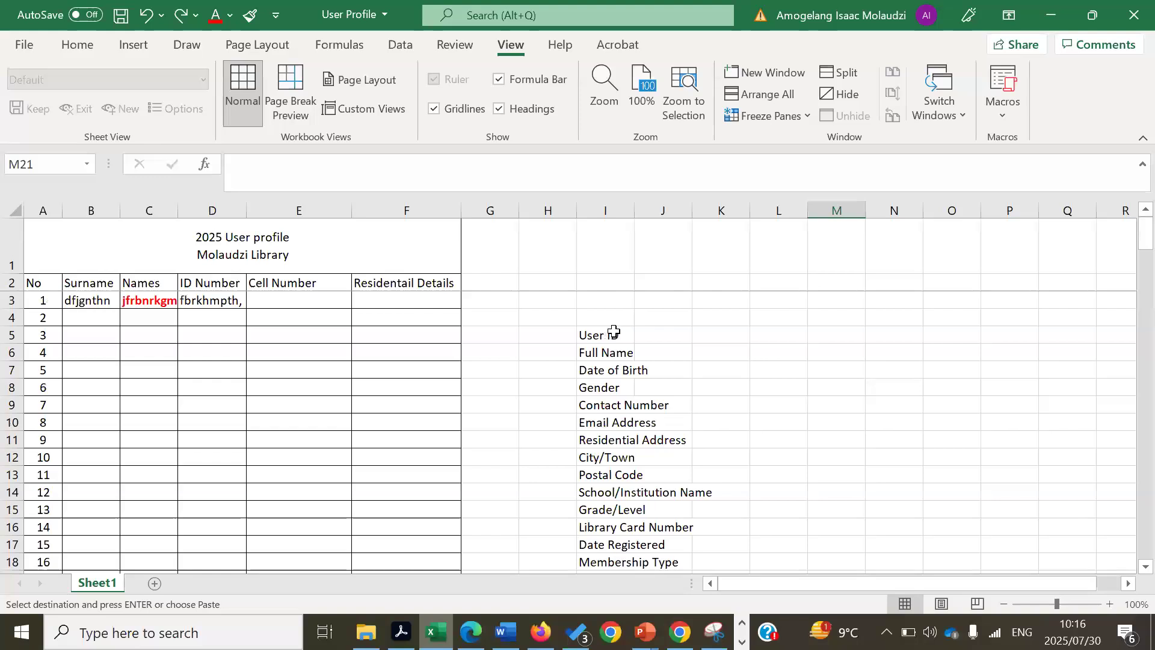
drag(613, 332, 612, 571)
drag(610, 532, 610, 527)
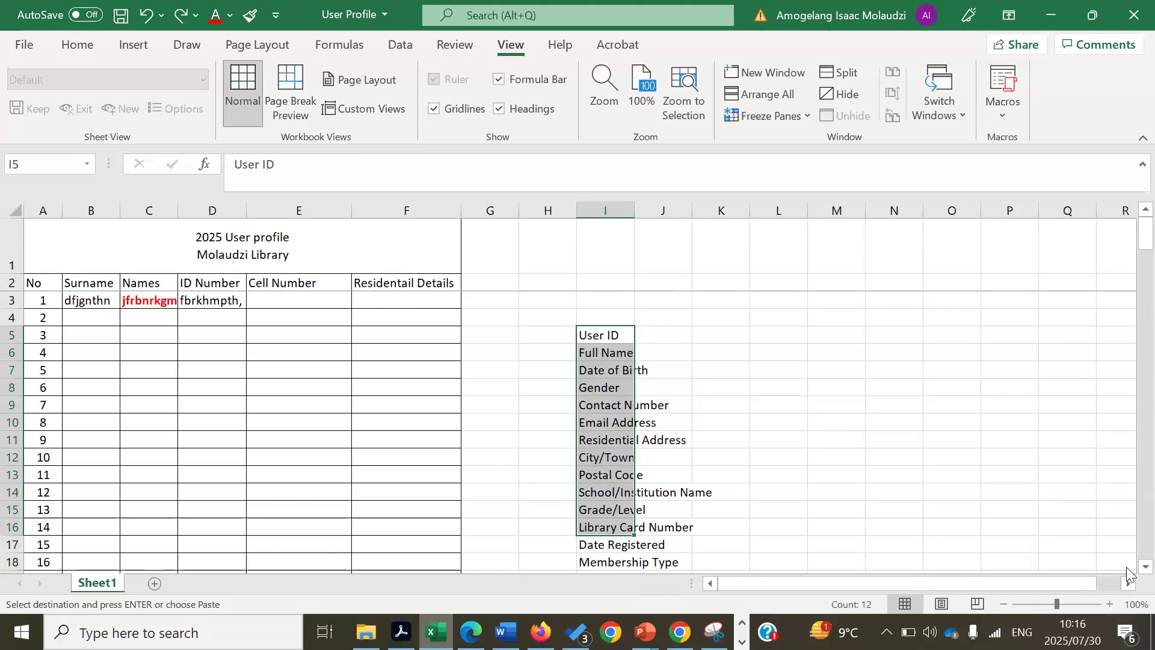
scroll(1128, 571, down, 1)
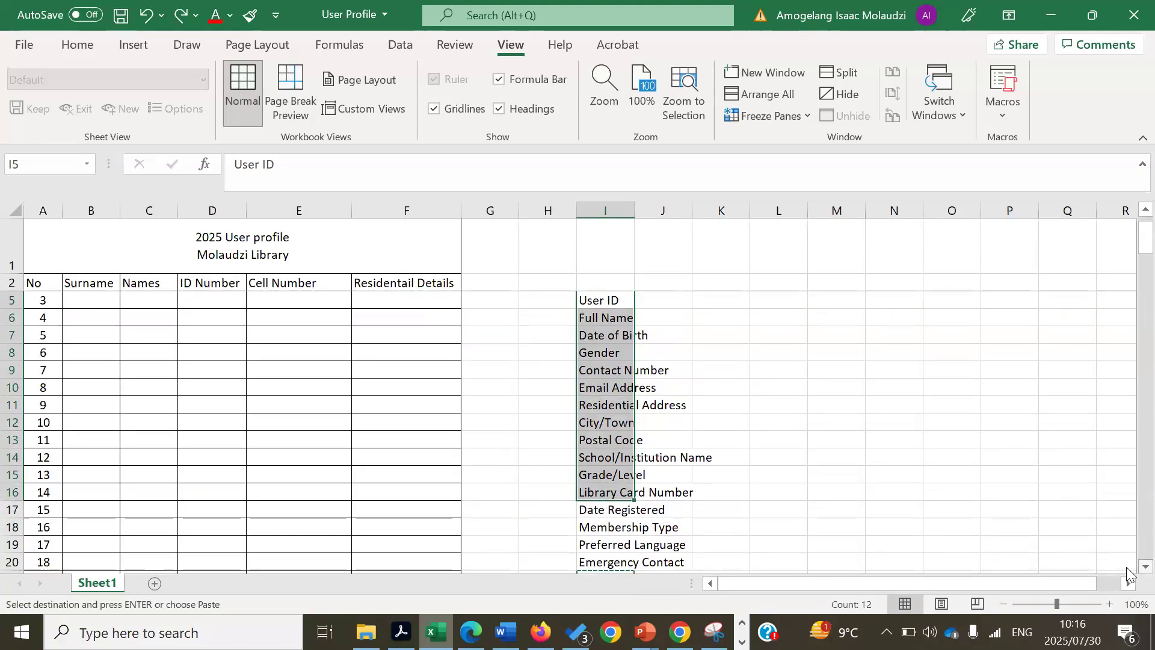
click(958, 453)
click(613, 300)
mouse_move(599, 524)
mouse_down()
mouse_move(608, 499)
mouse_move(605, 528)
mouse_up()
click(1003, 603)
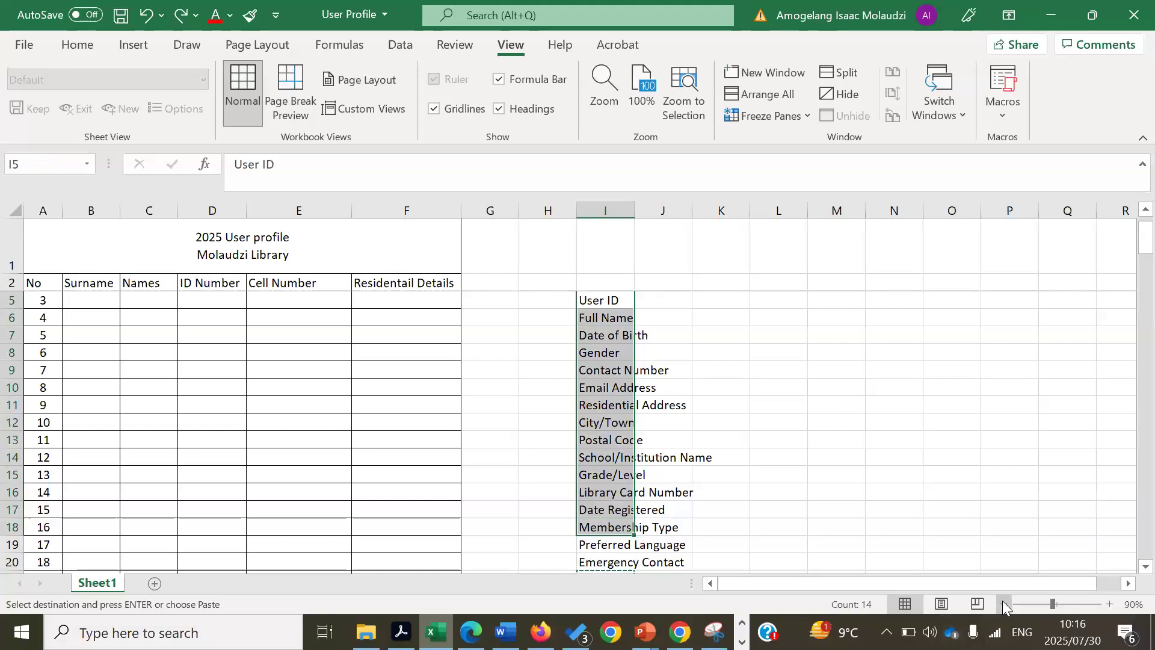
click(1003, 603)
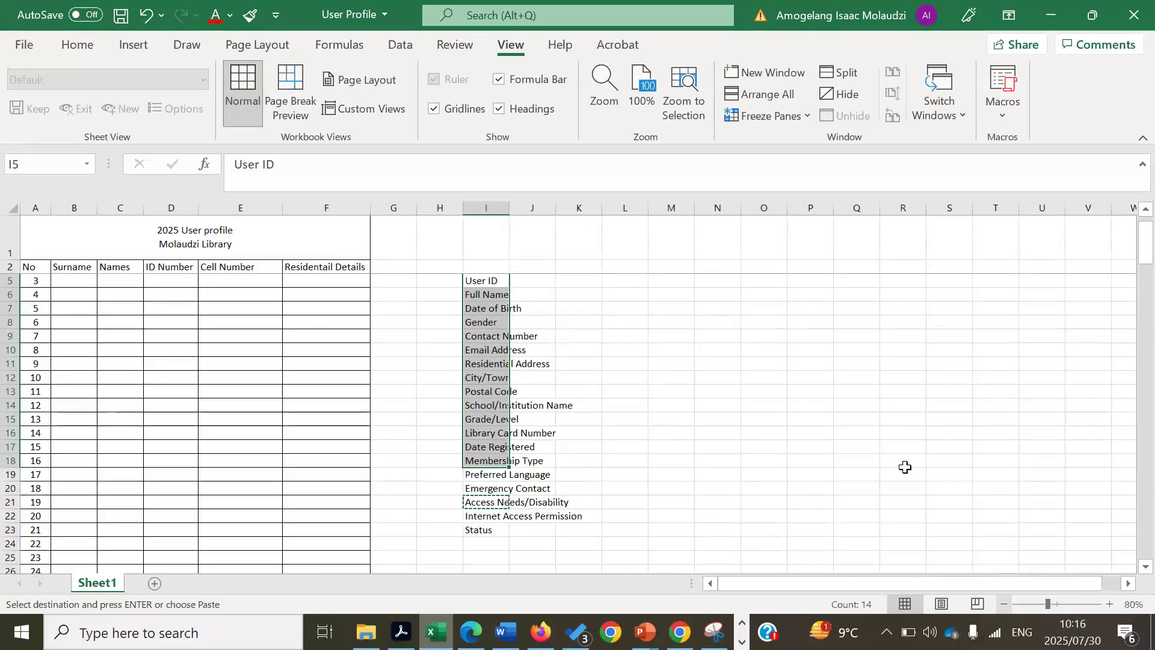
- Copy the labels User ID through Status and select header row 2 as the paste target
click(904, 449)
drag(495, 280, 479, 529)
right_click(479, 529)
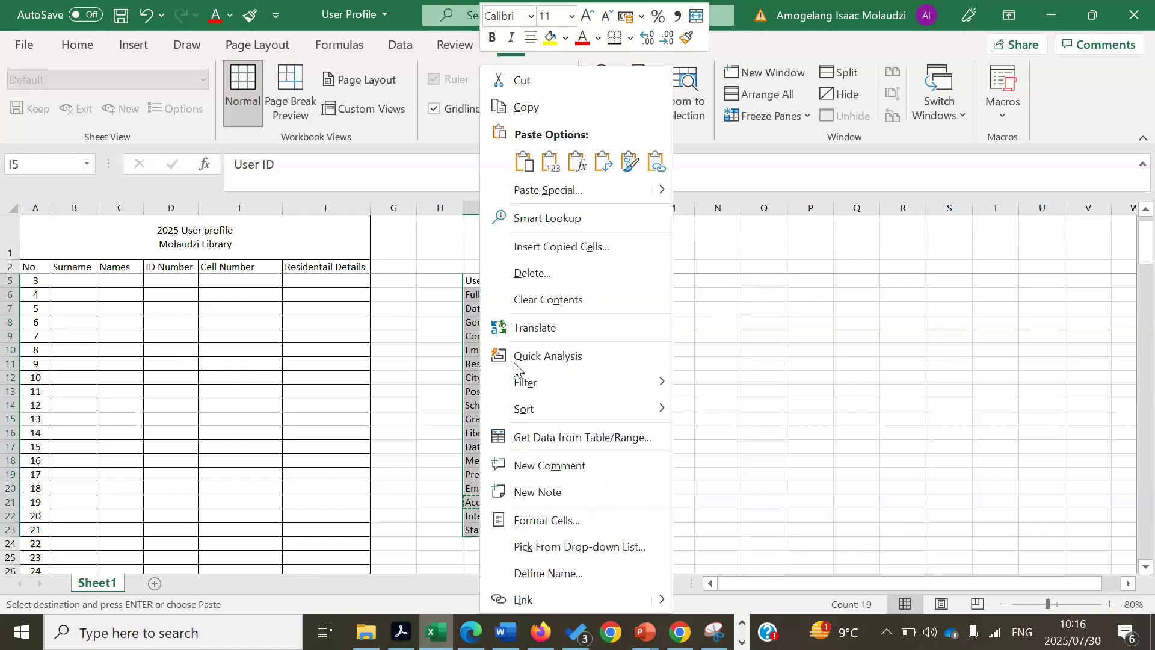
click(529, 106)
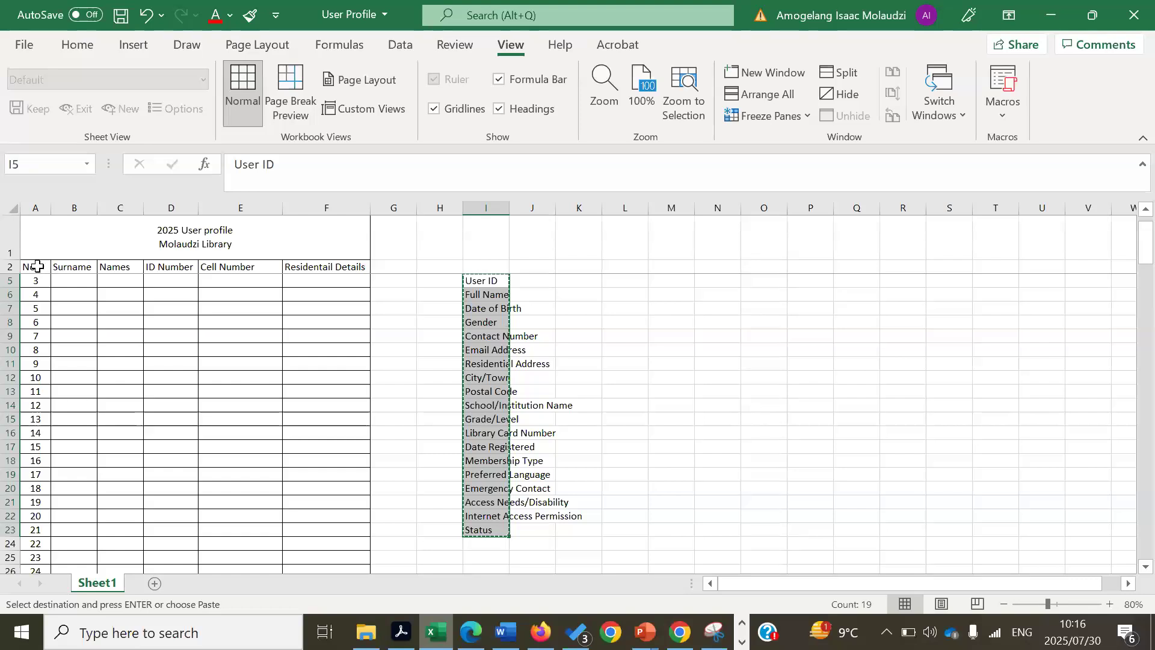
drag(37, 266, 941, 265)
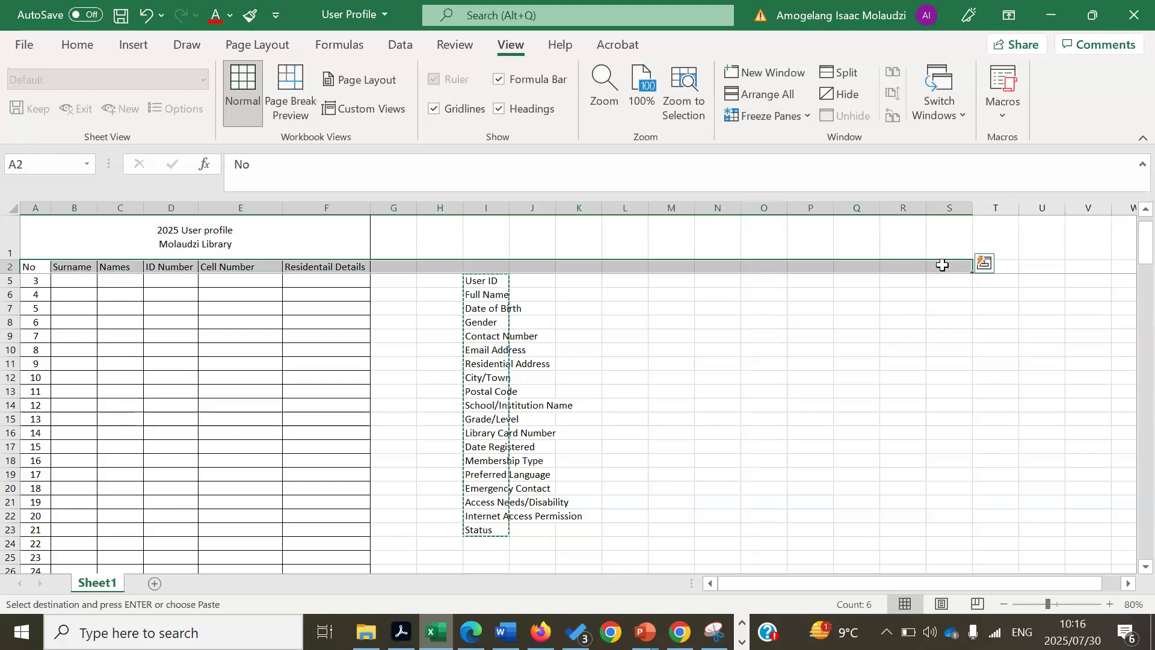
- Paste Special the labels transposed into row 2, User ID in A2 through Status, and zoom to 110%
right_click(941, 265)
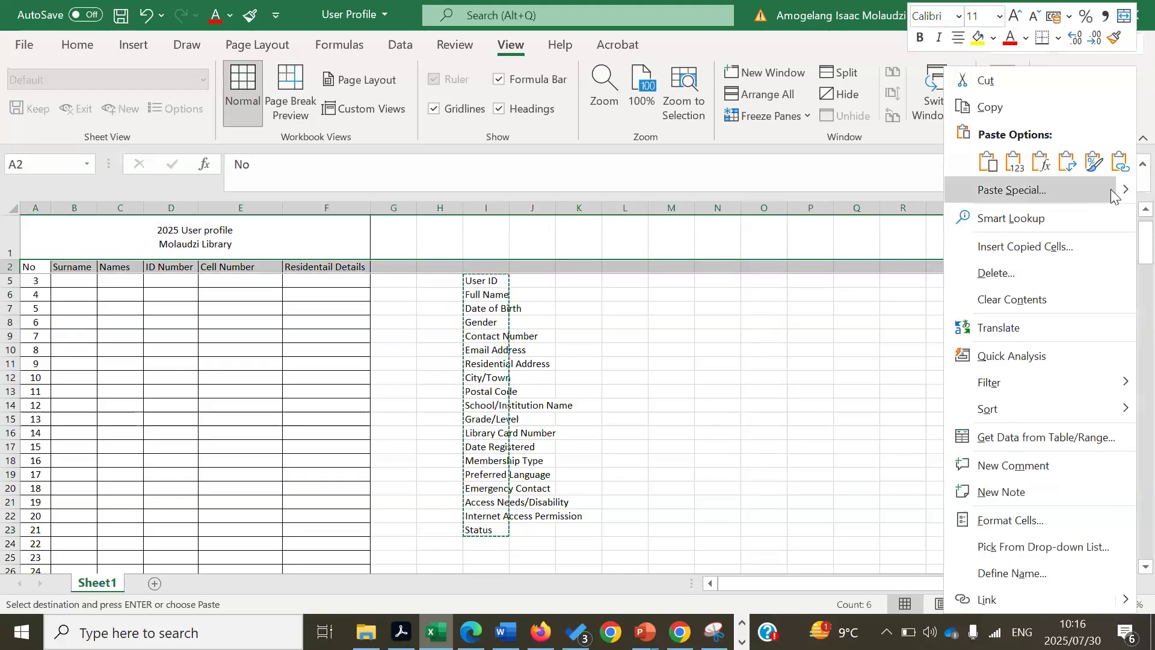
mouse_move(1122, 190)
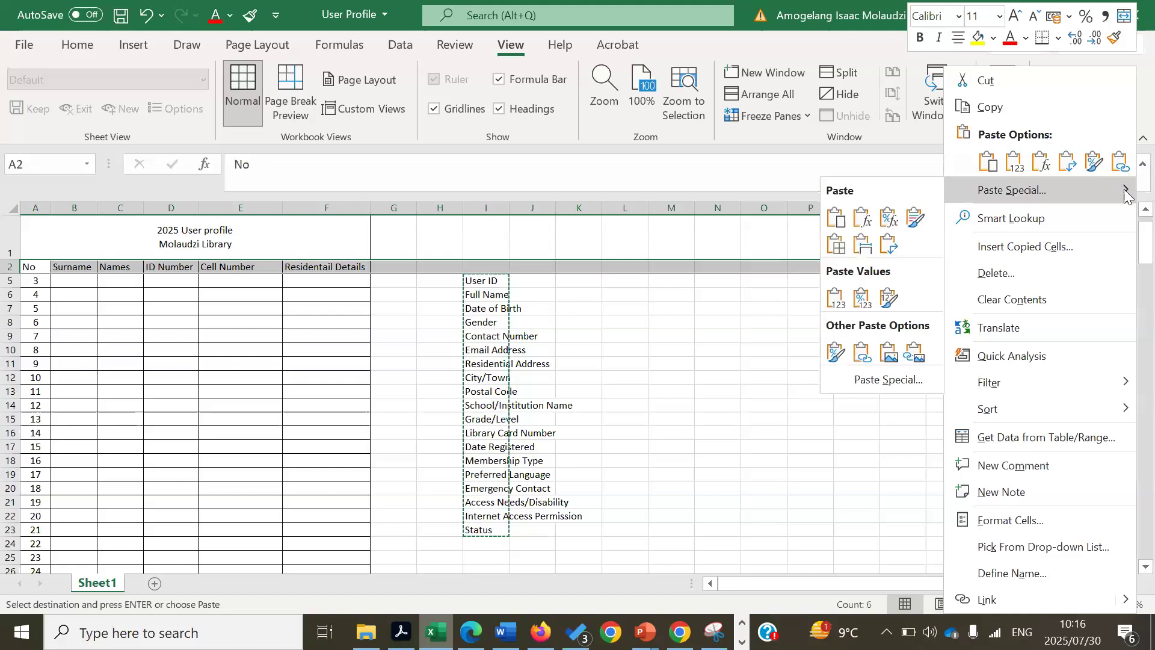
click(896, 385)
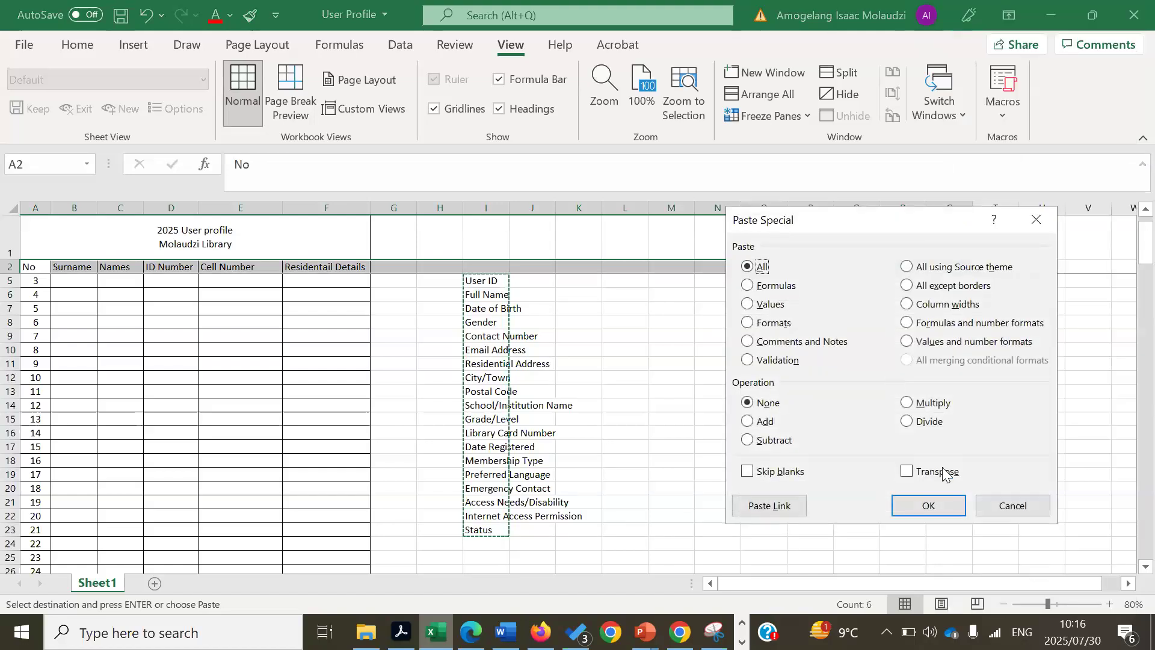
click(907, 471)
click(925, 507)
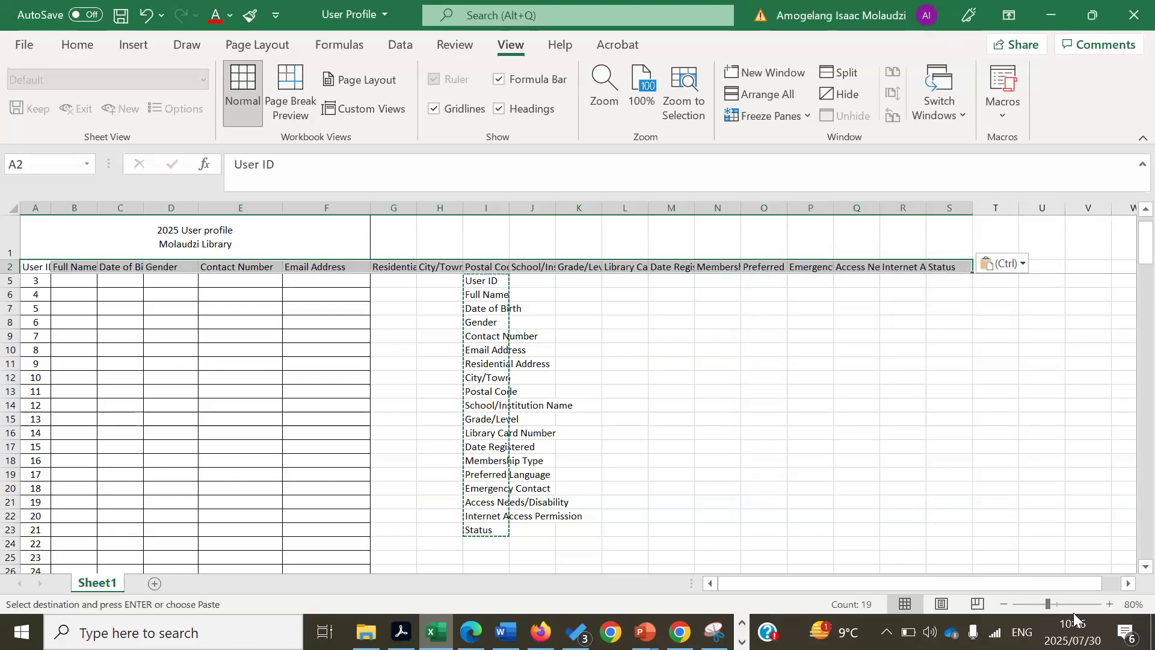
click(1109, 604)
click(1110, 603)
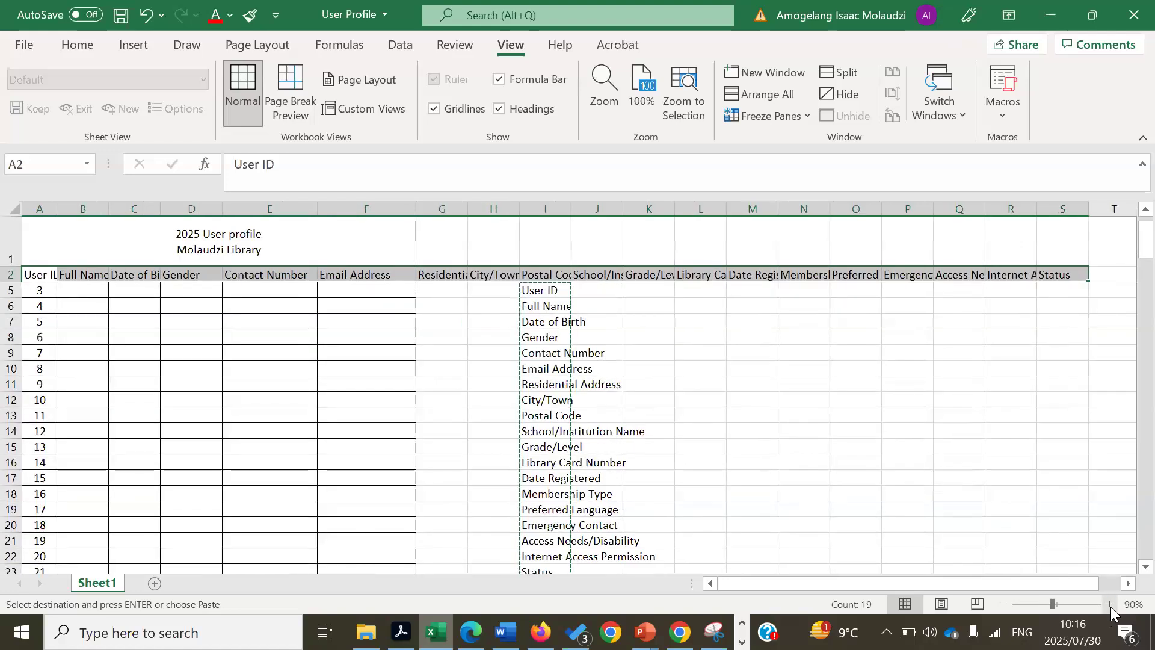
click(1110, 604)
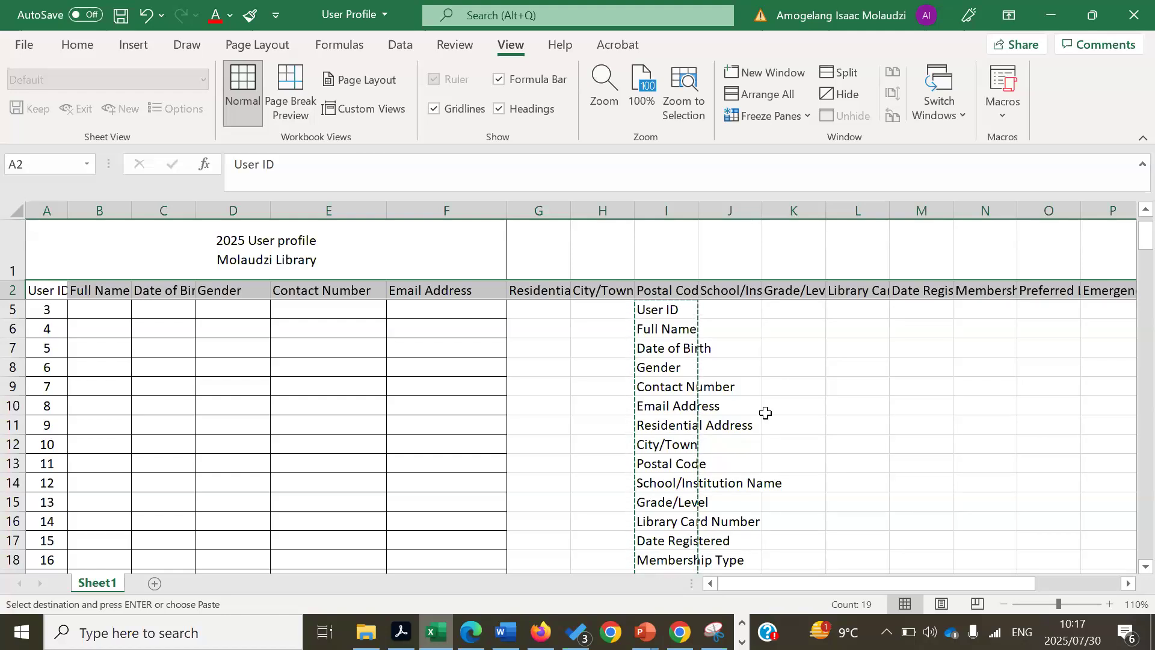
- Clear the leftover pasted field-name list beside the table in column I, keeping header row 2 intact
click(663, 386)
right_click(663, 386)
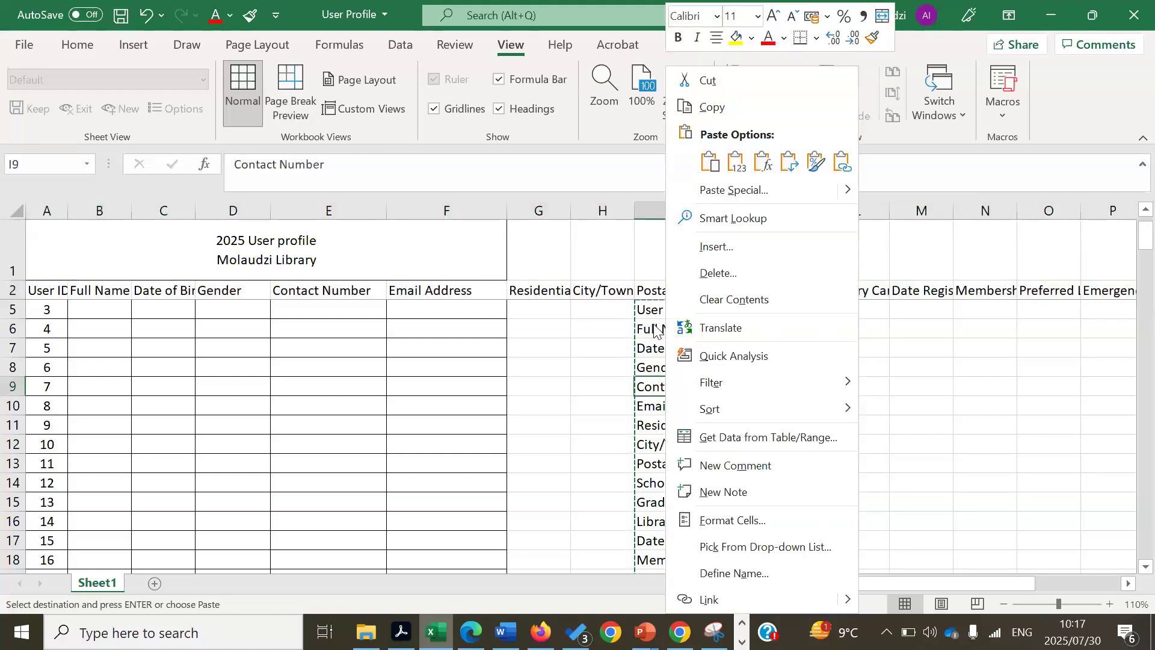
key(Escape)
drag(626, 312, 729, 526)
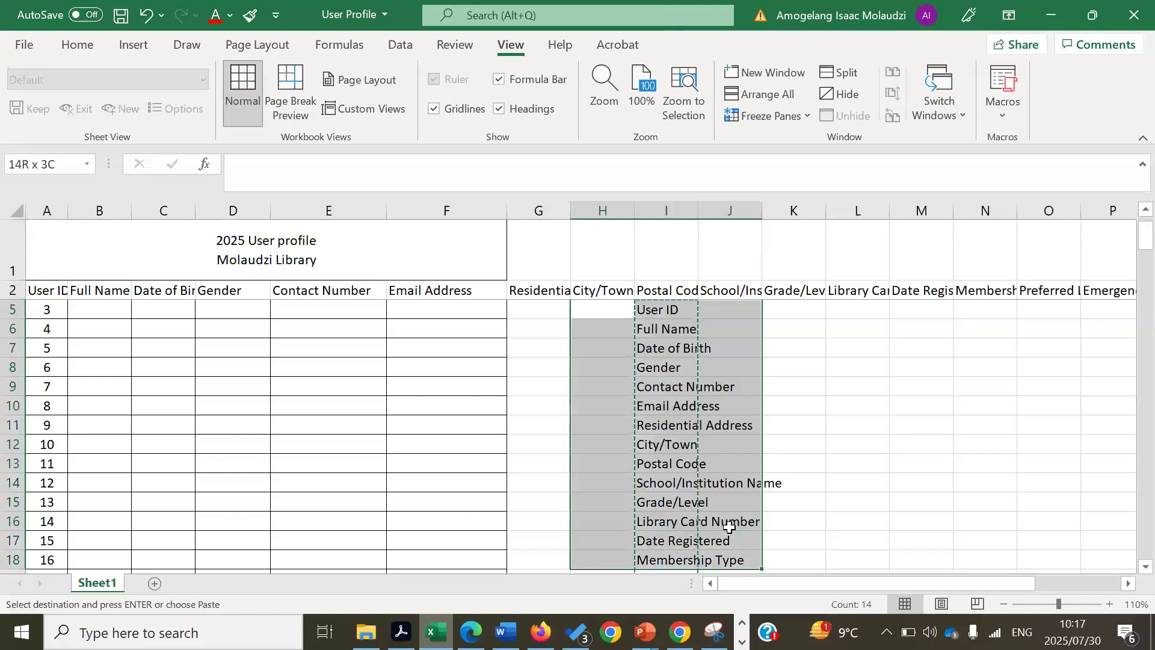
key(ctrl+v)
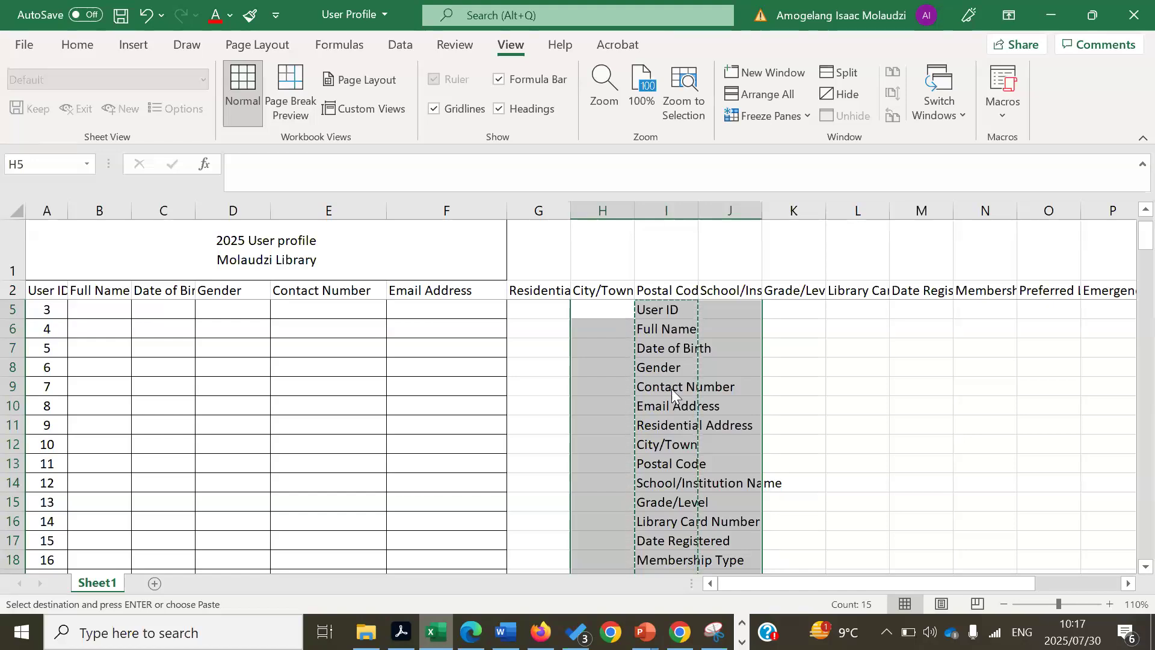
right_click(672, 388)
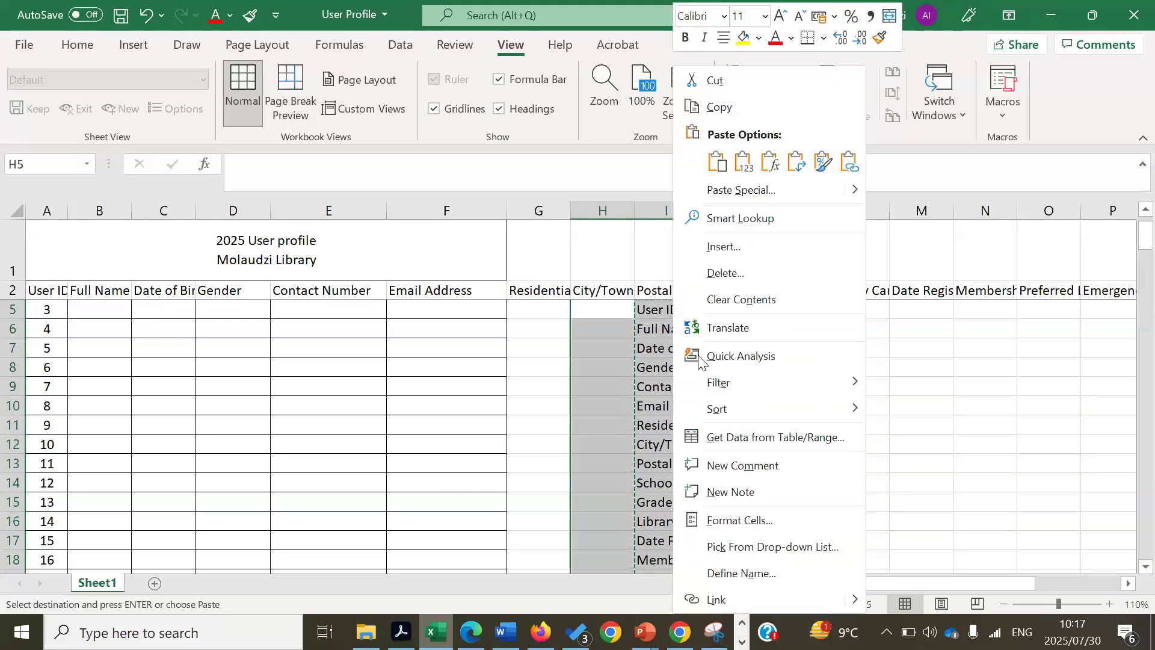
click(733, 300)
click(874, 463)
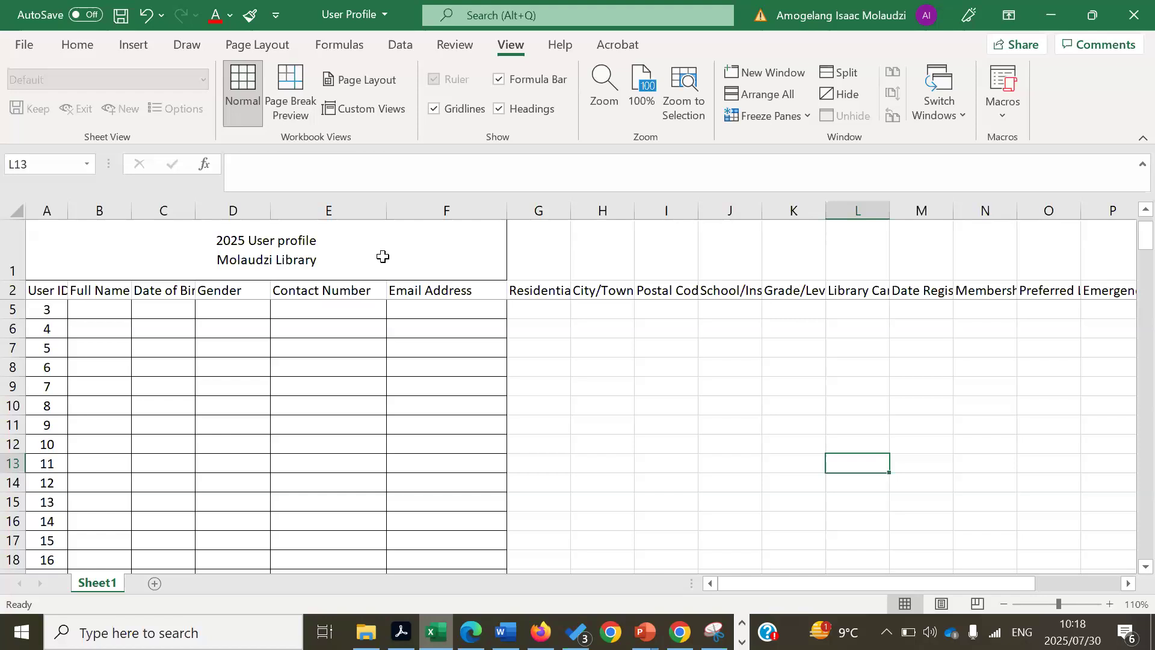
- Unmerge the title cell currently merged across A1:F1
click(81, 47)
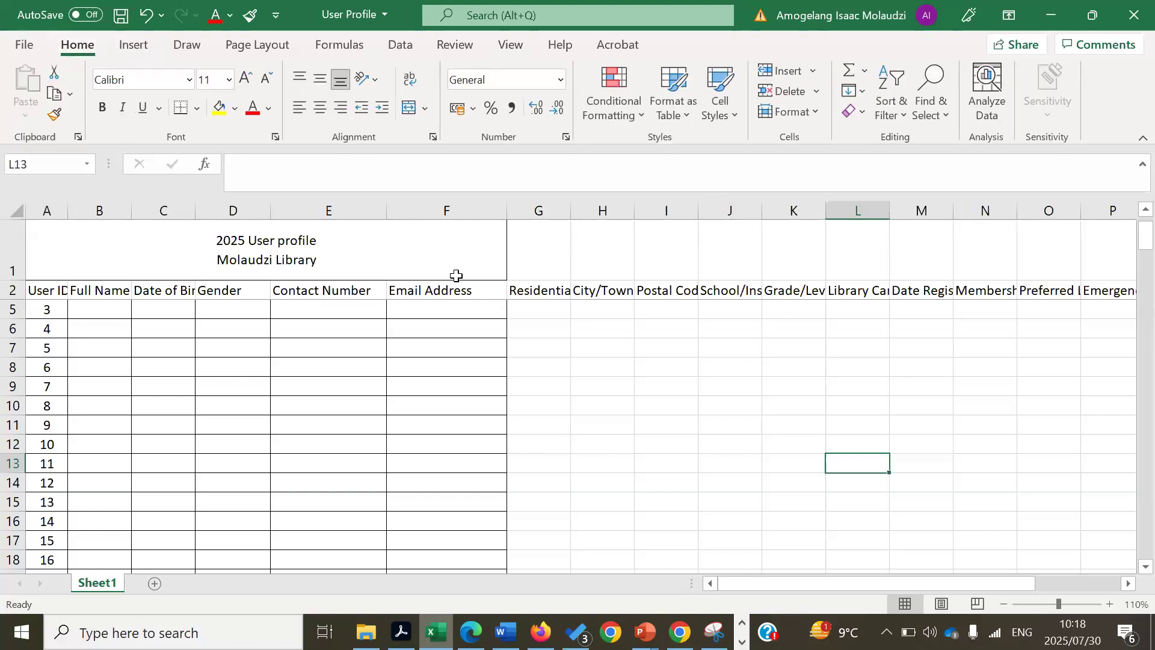
click(438, 258)
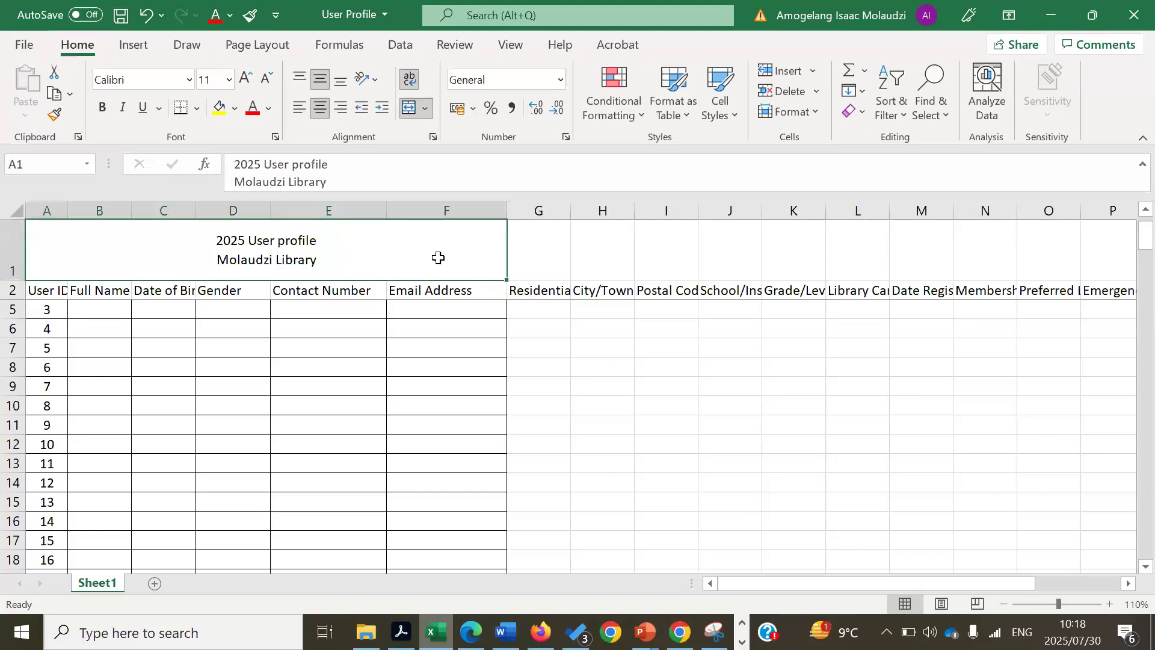
click(425, 105)
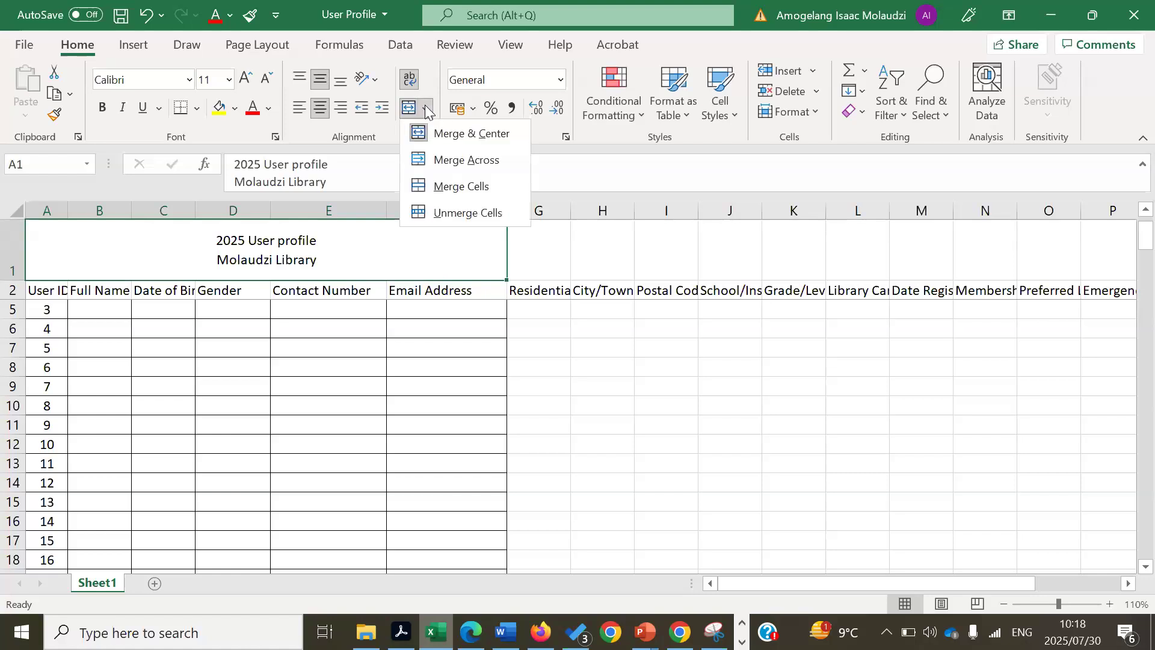
click(457, 213)
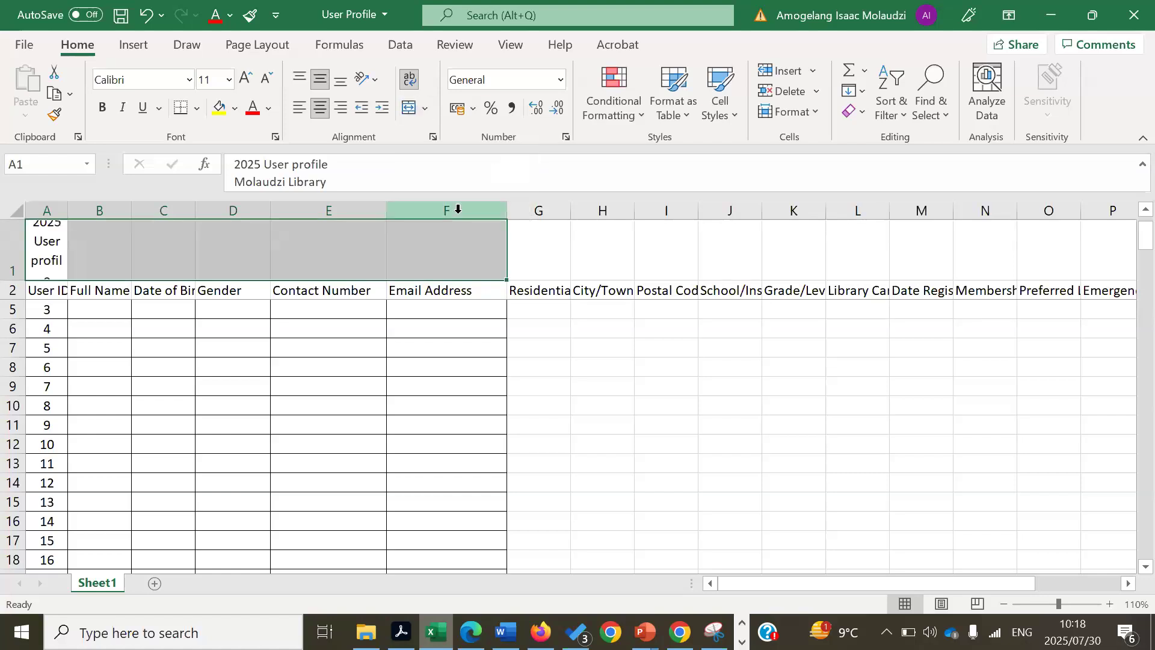
click(647, 263)
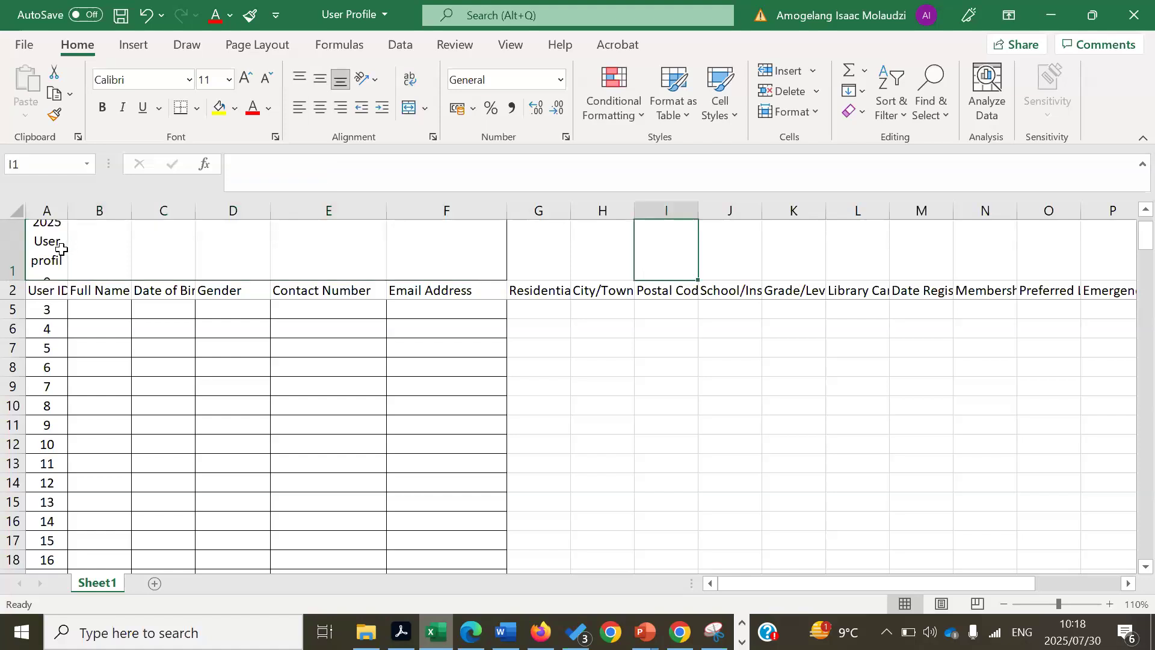
- Merge and centre the title across A1:S1 above the full header row
drag(47, 248, 1048, 245)
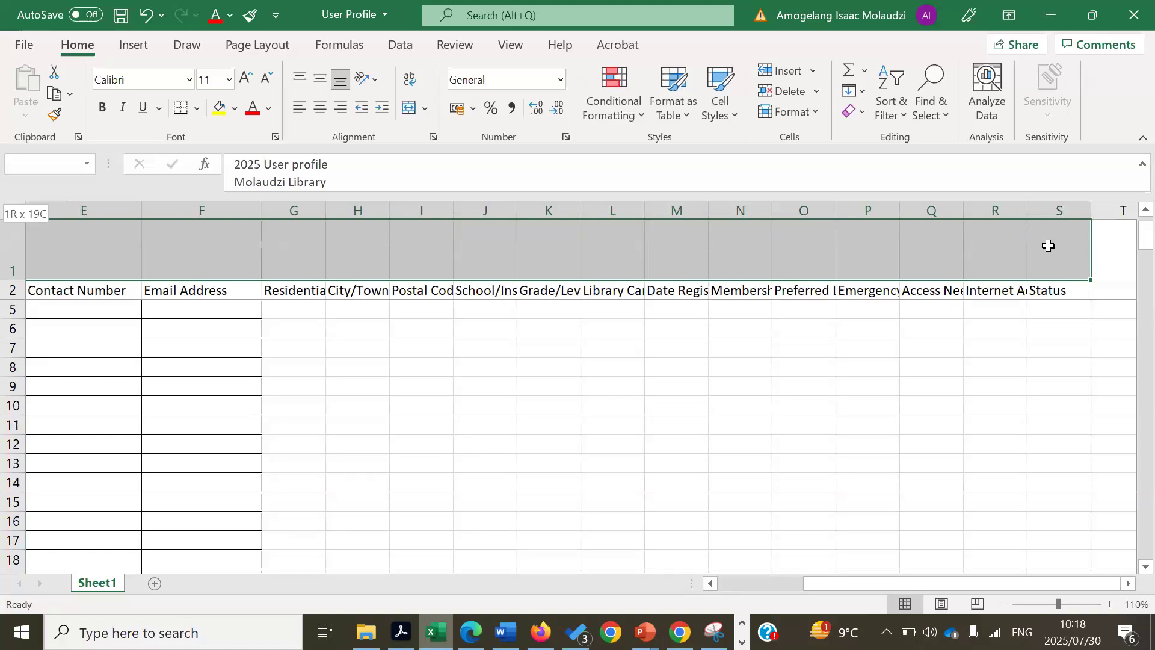
drag(1048, 246, 1047, 246)
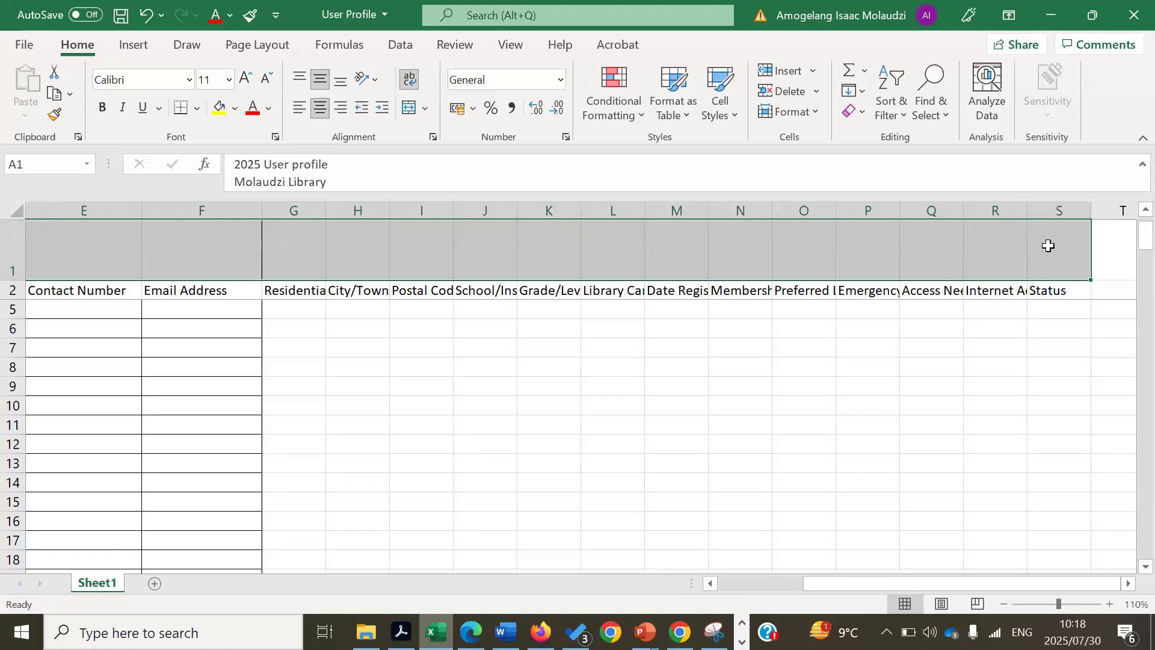
click(425, 110)
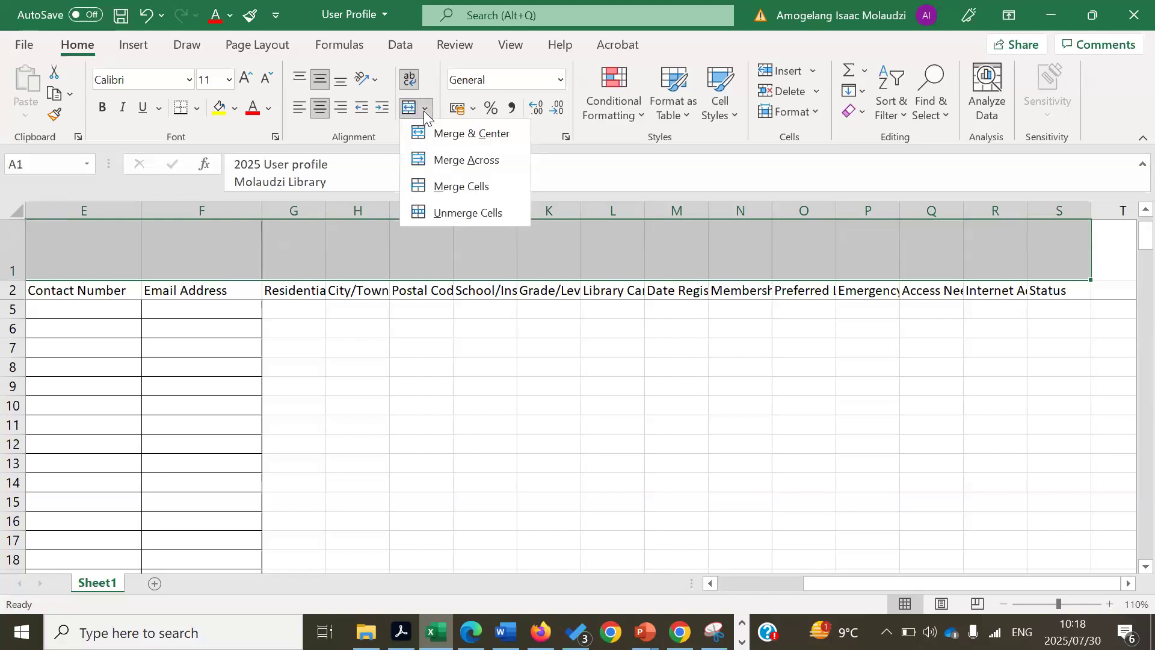
click(458, 134)
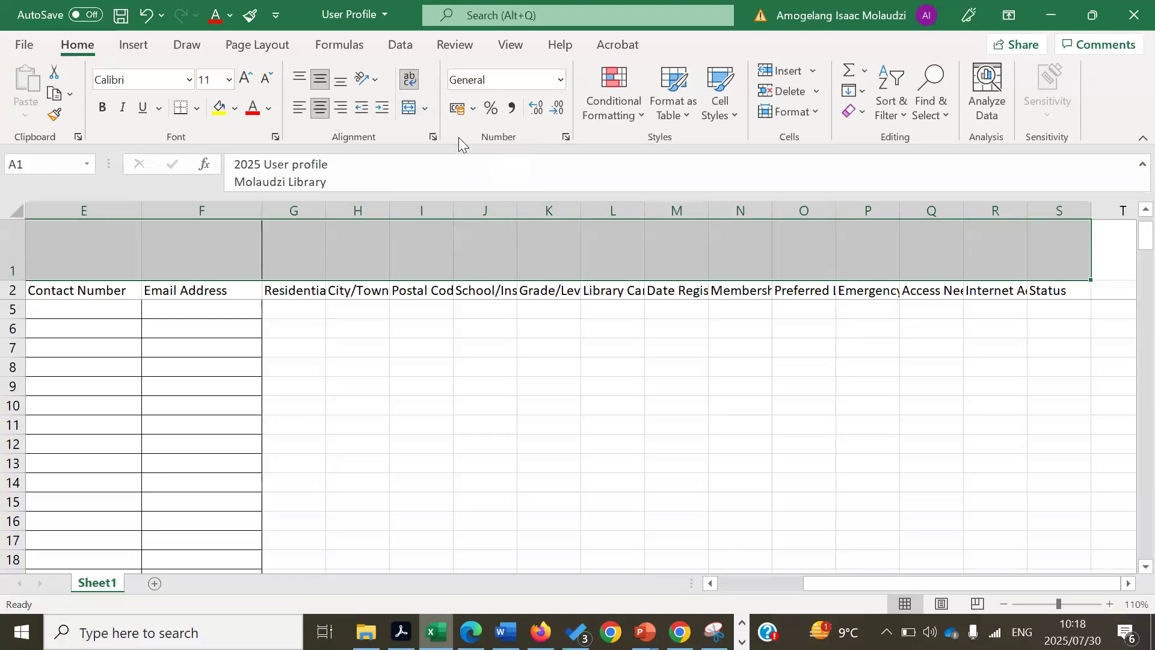
click(632, 364)
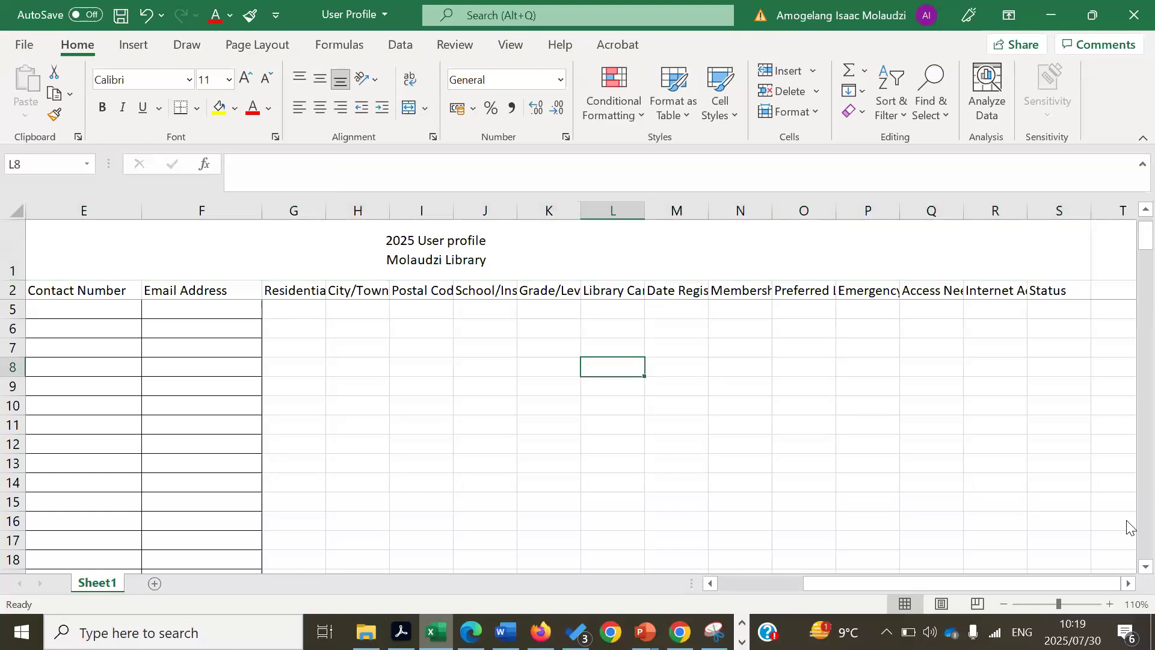
scroll(1127, 569, down, 1)
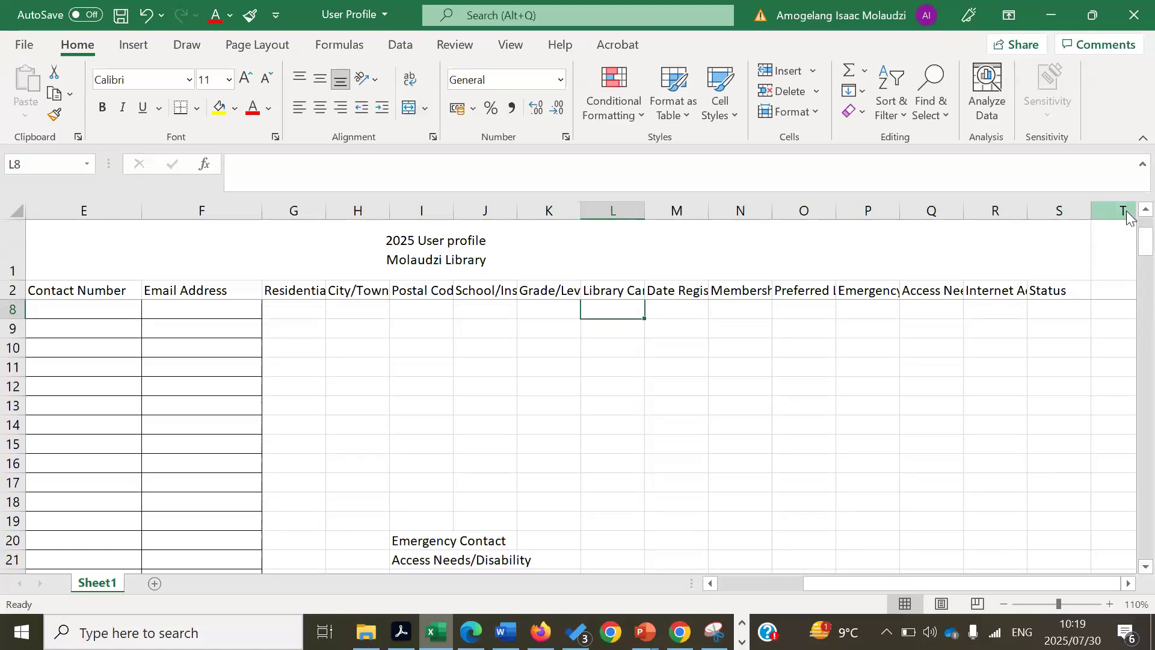
scroll(1128, 217, up, 2)
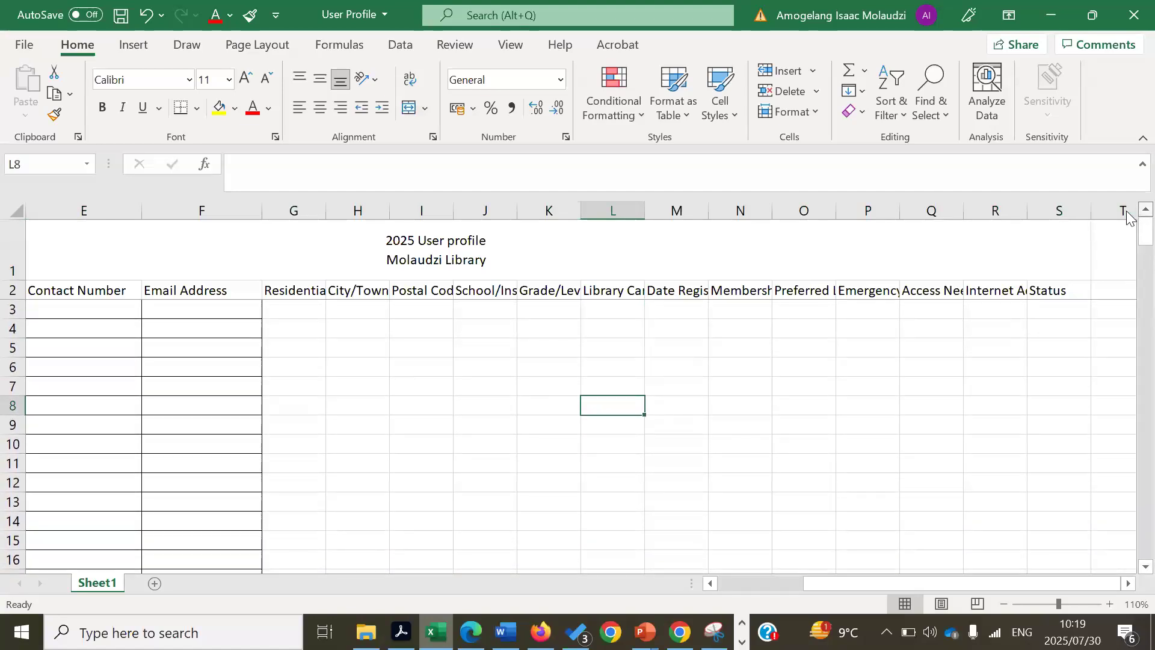
- Select the table range from the User ID header in A2 across to column R
drag(1070, 584, 1034, 581)
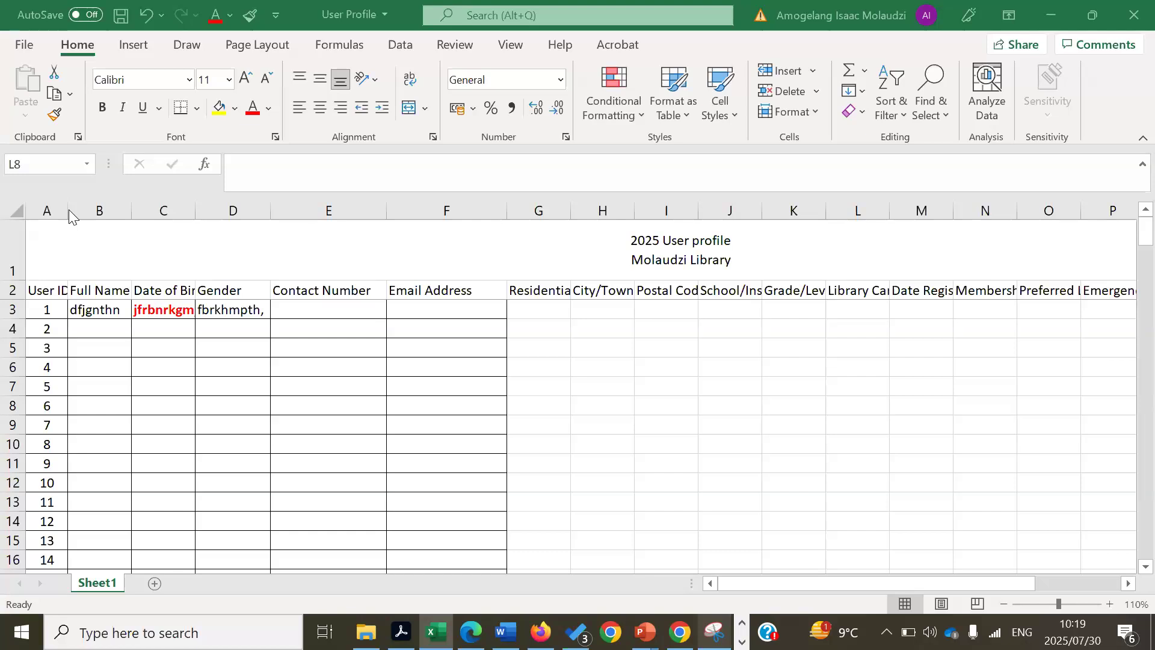
click(27, 291)
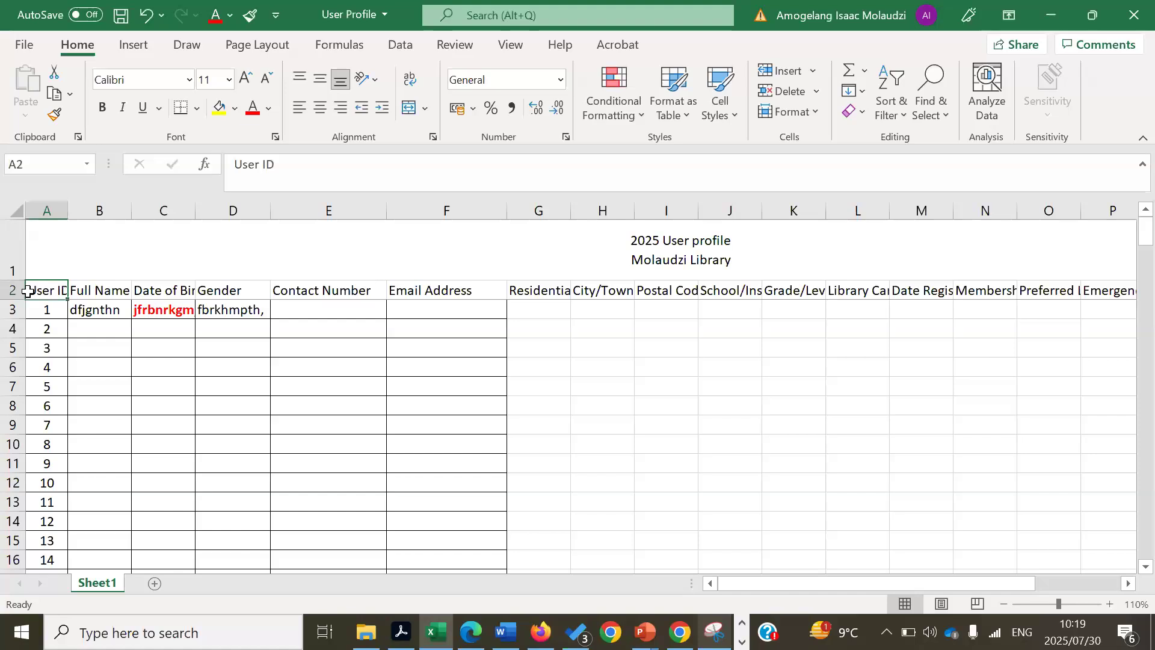
drag(31, 289, 757, 569)
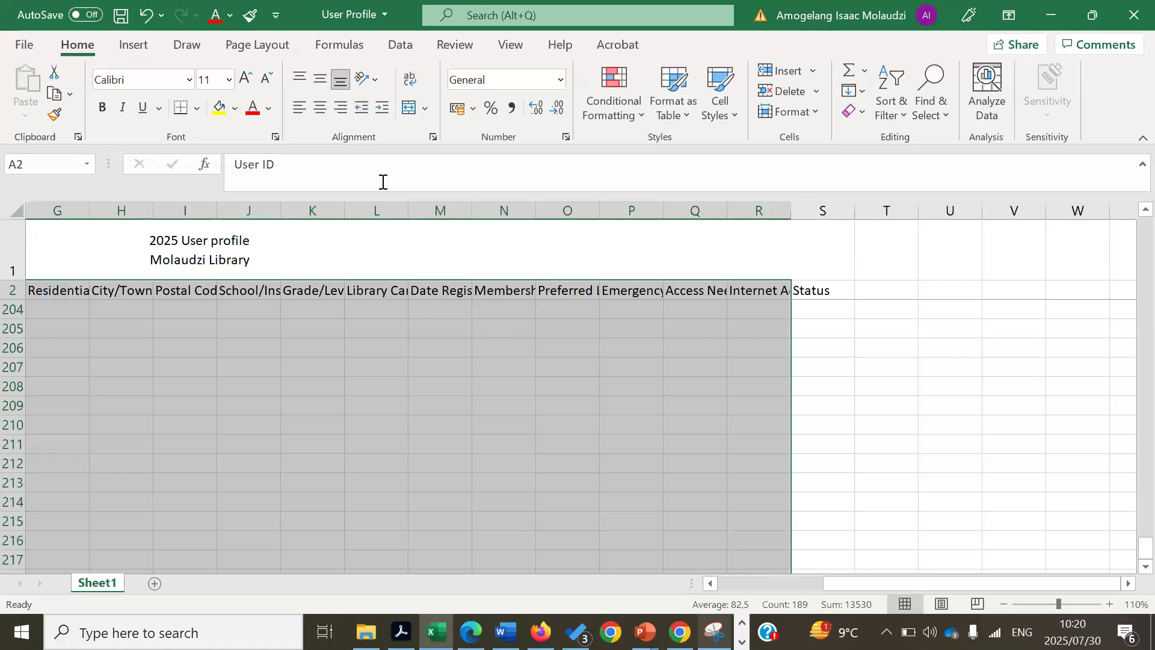
- Apply Data > Filter so each row-2 header from User ID onward gets a dropdown
key(ctrl+t)
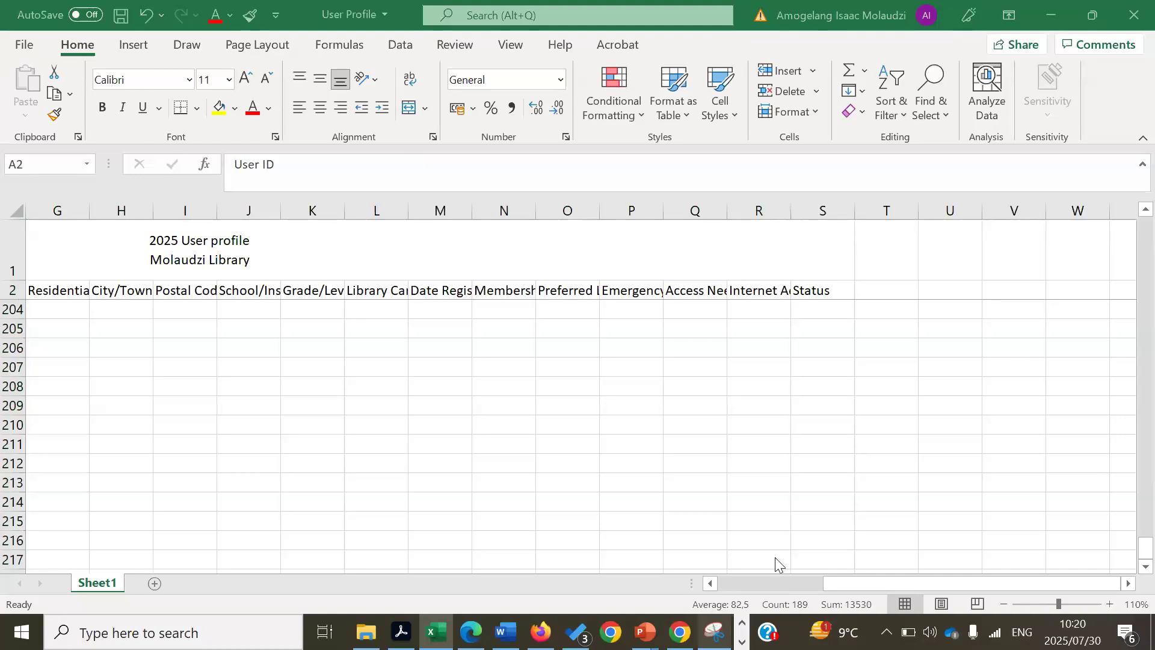
click(808, 558)
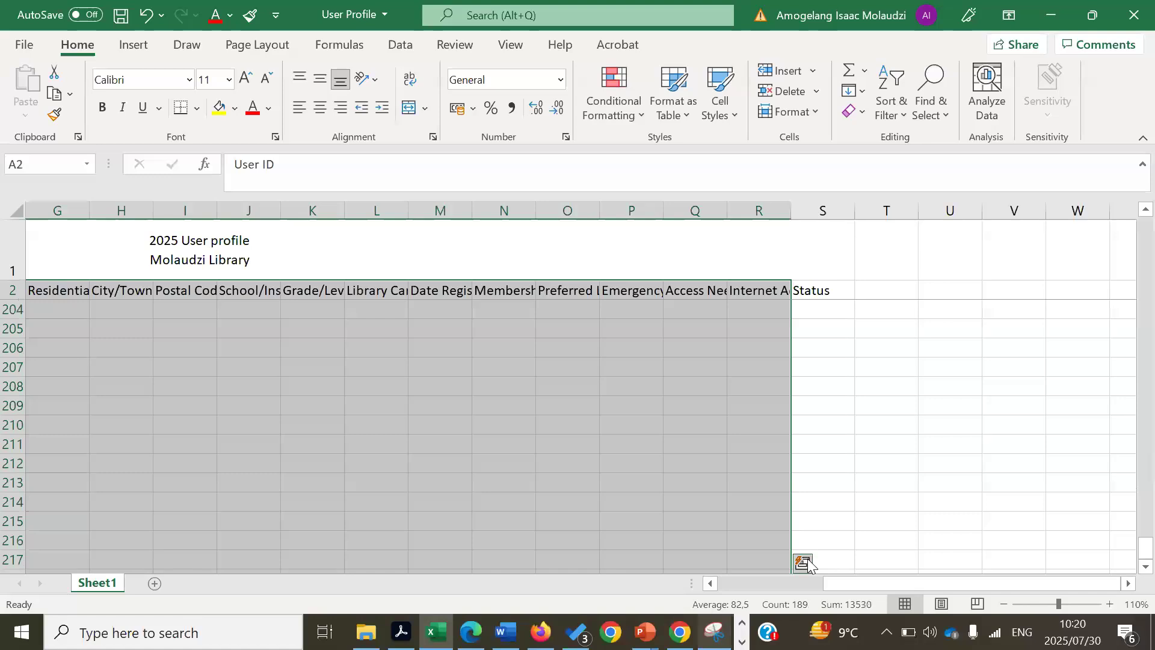
click(401, 46)
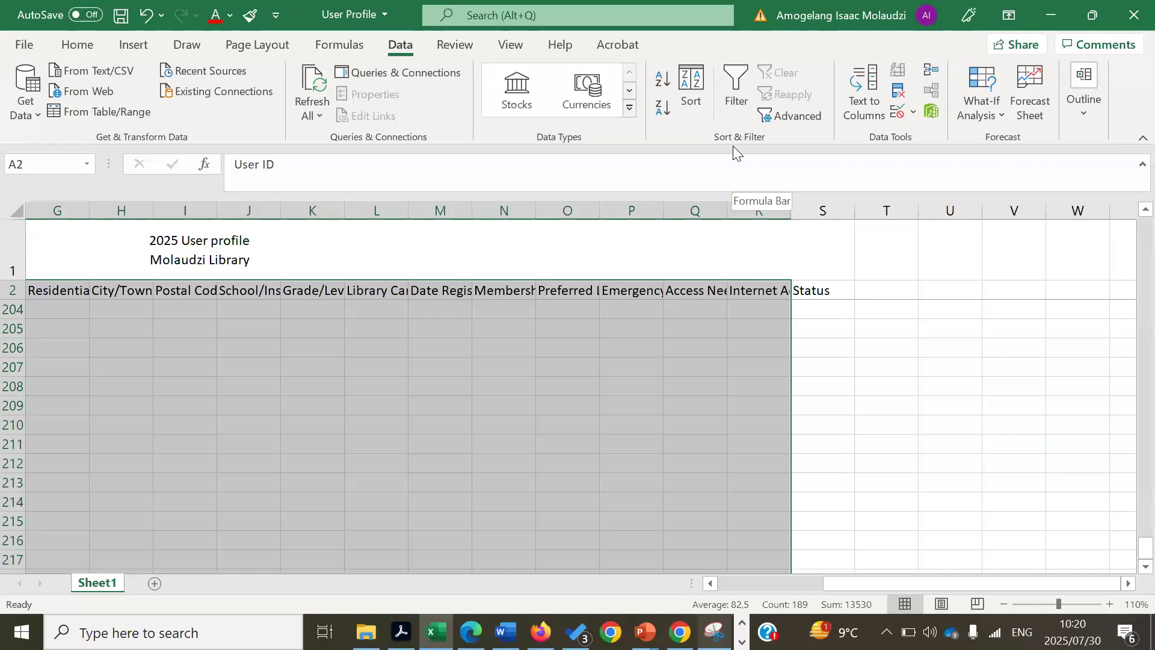
click(734, 99)
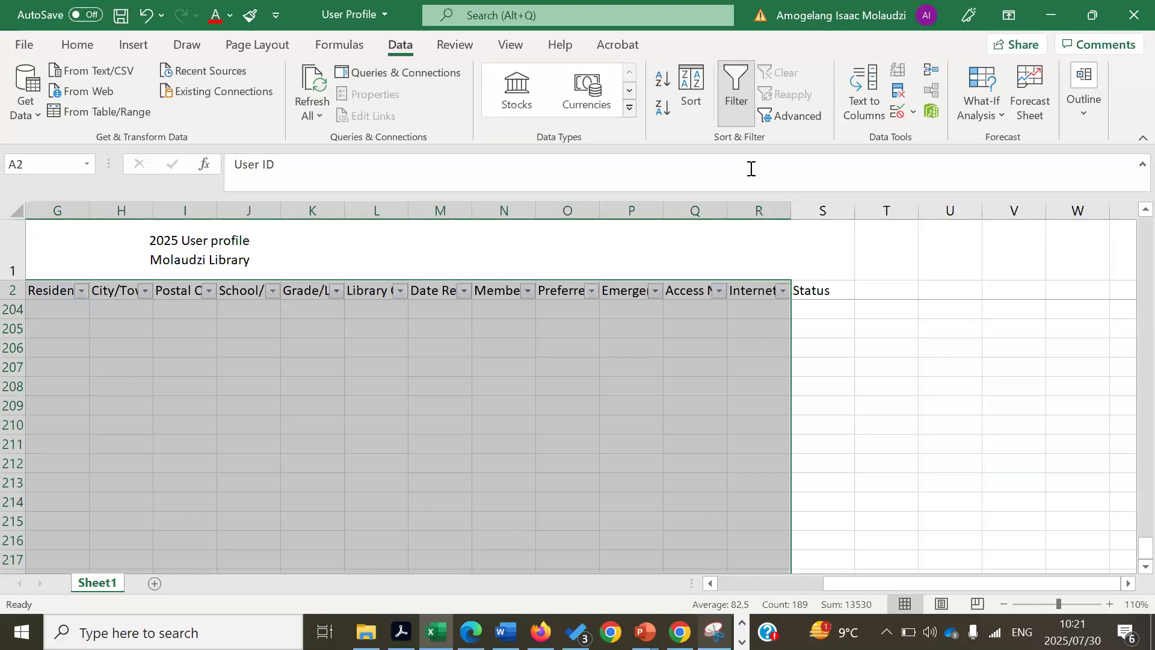
click(818, 377)
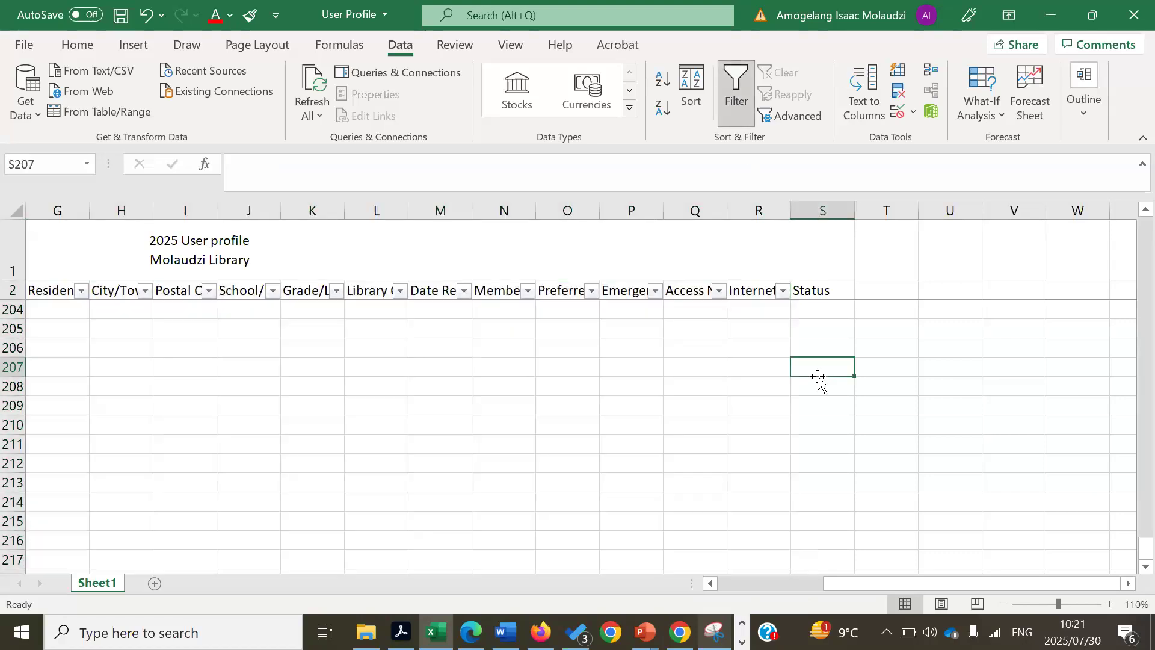
drag(851, 587, 141, 432)
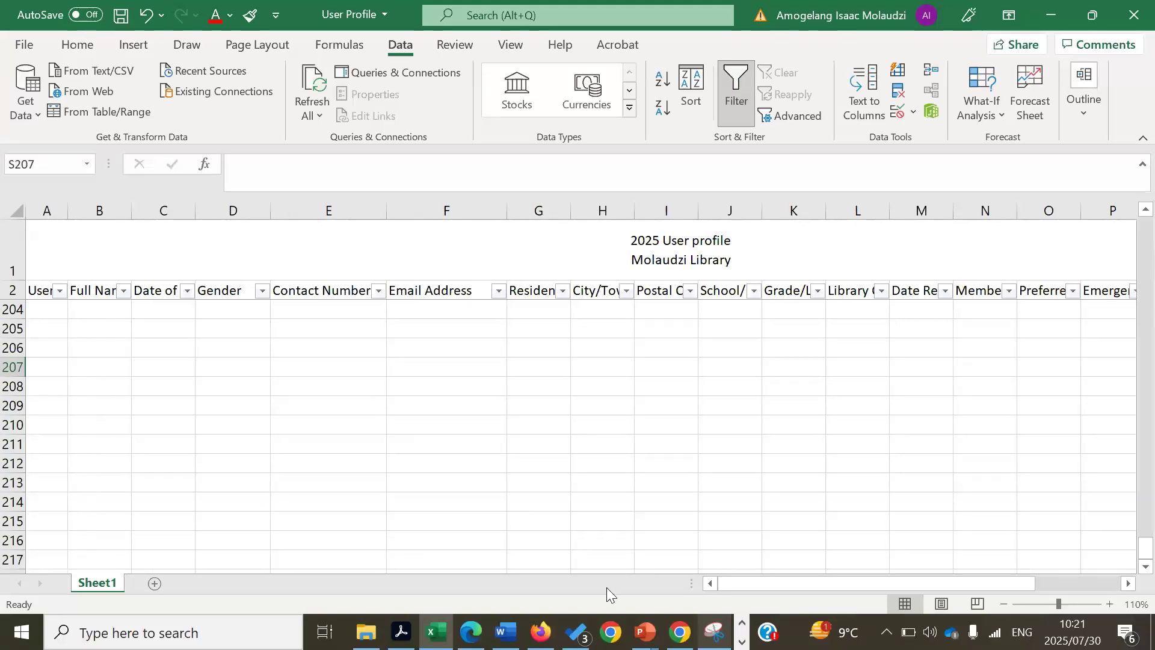
drag(1128, 550, 1128, 157)
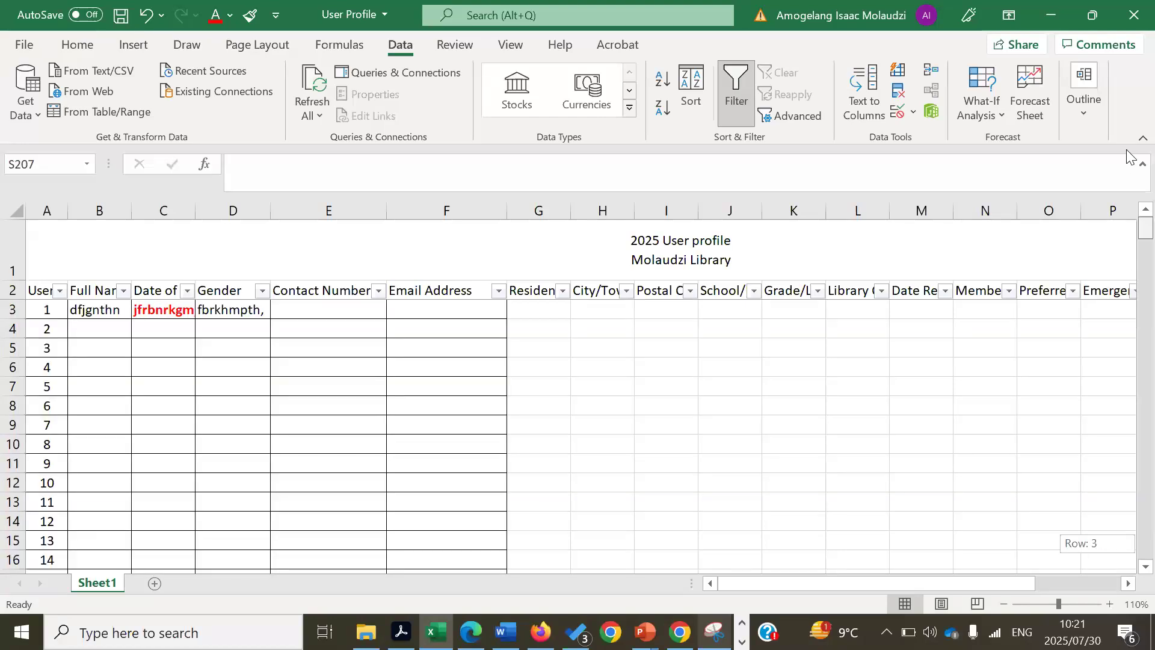
click(262, 295)
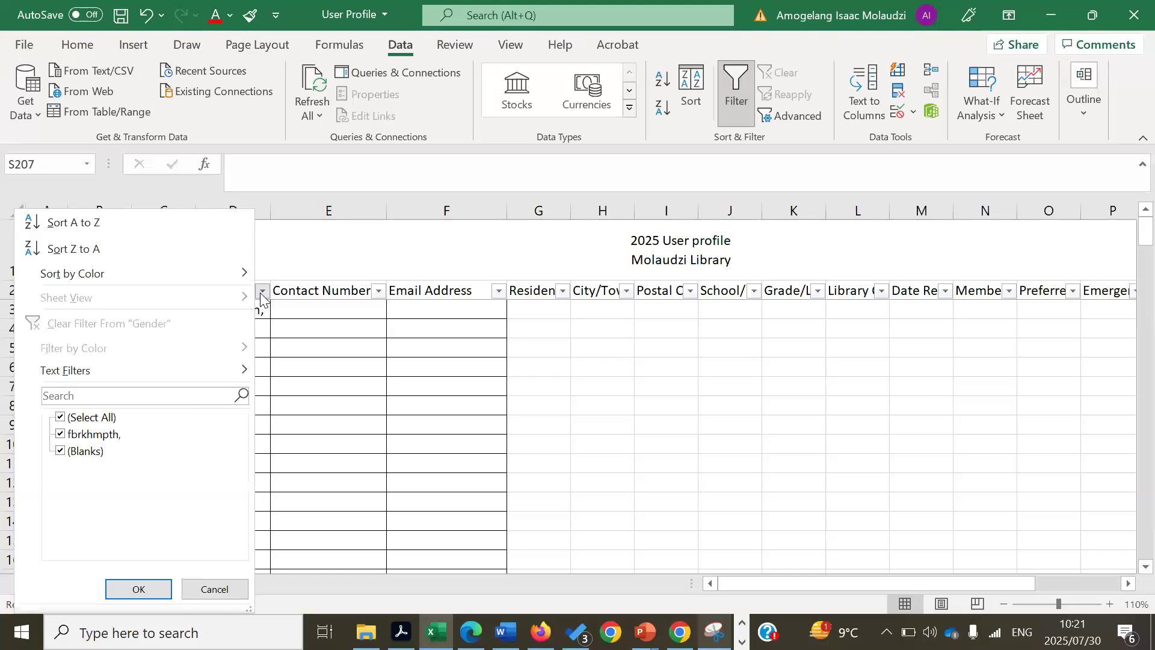
click(356, 310)
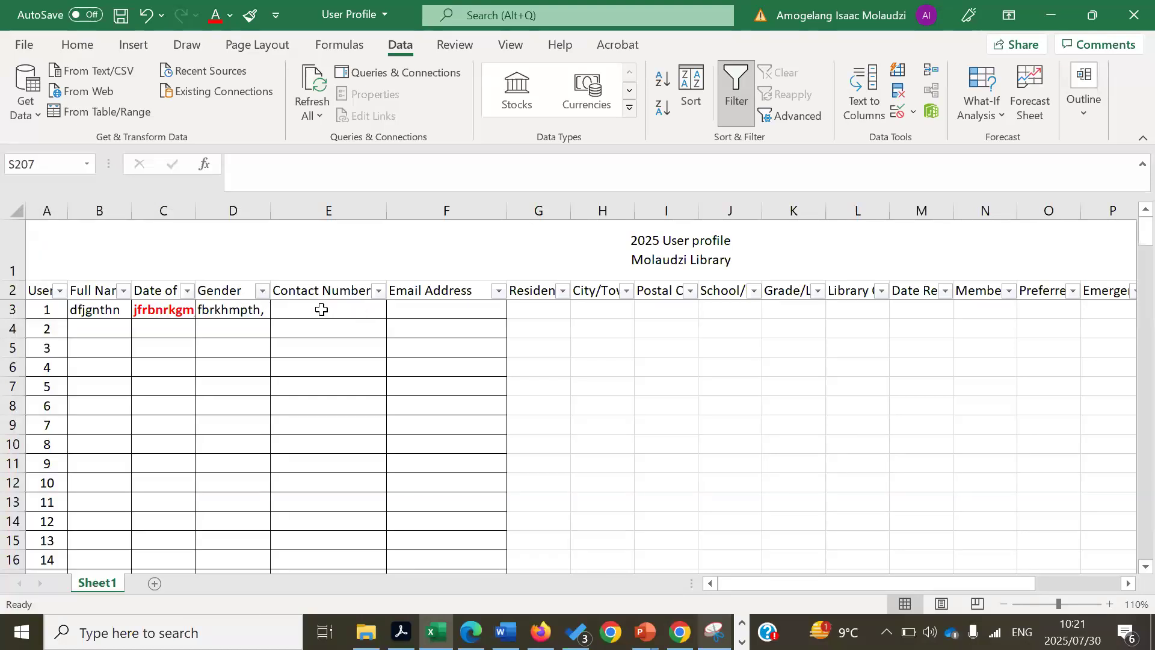
click(243, 307)
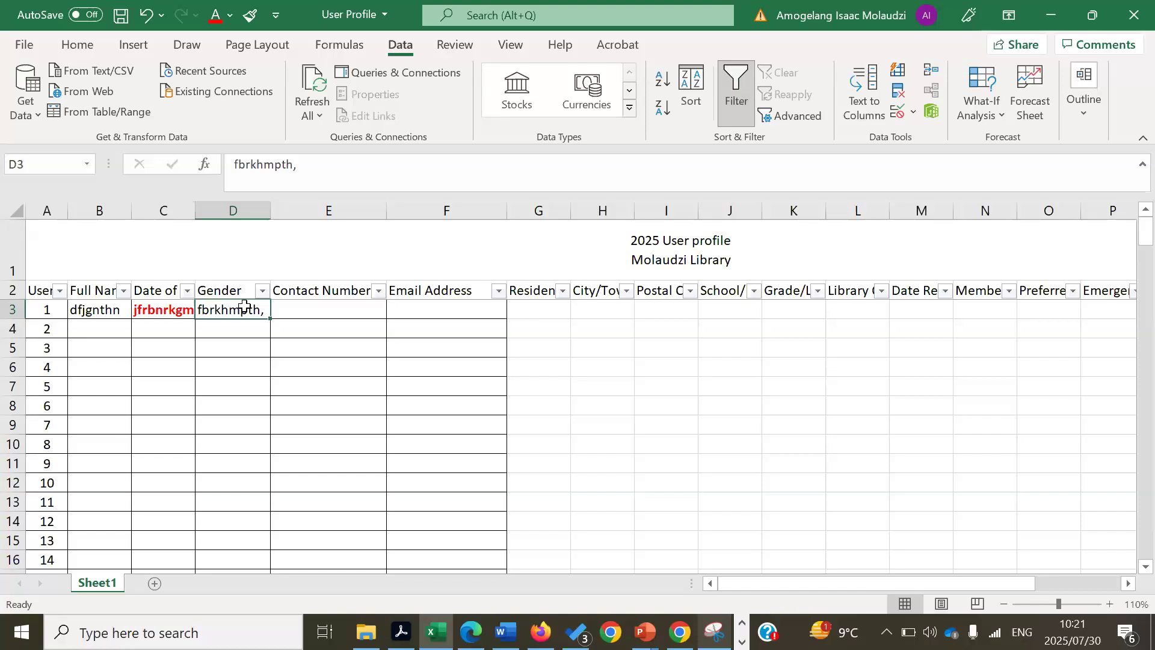
text(Male)
key(Return)
text(Felame)
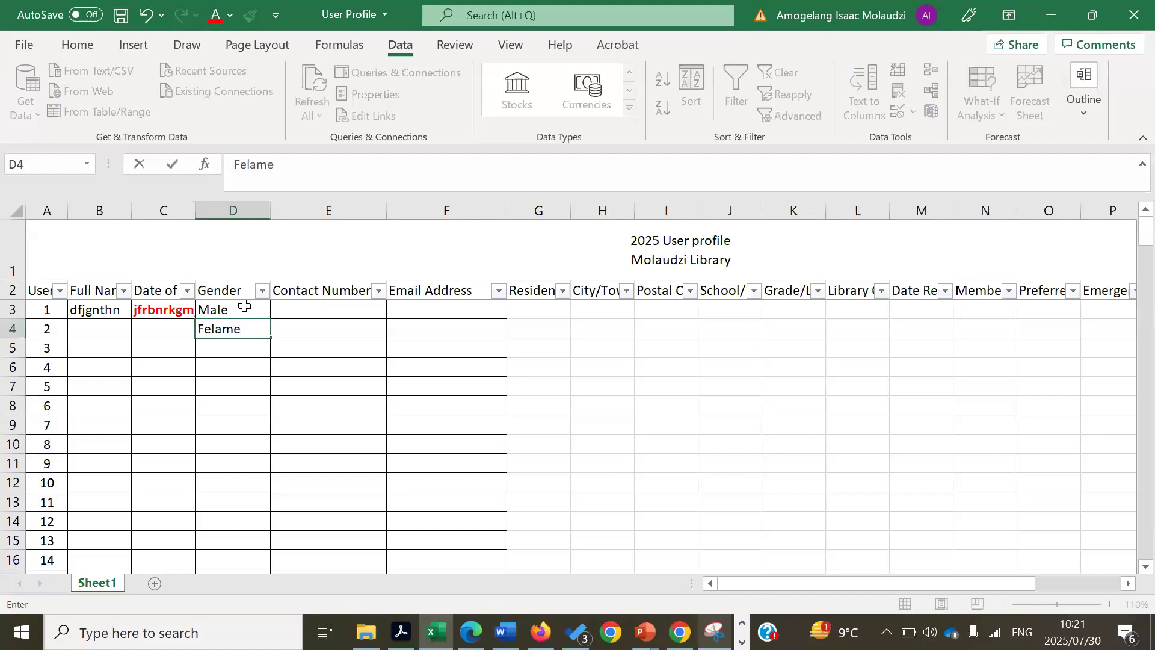
key(BackSpace)
key(BackSpace)
key(BackSpace)
key(BackSpace)
text(male)
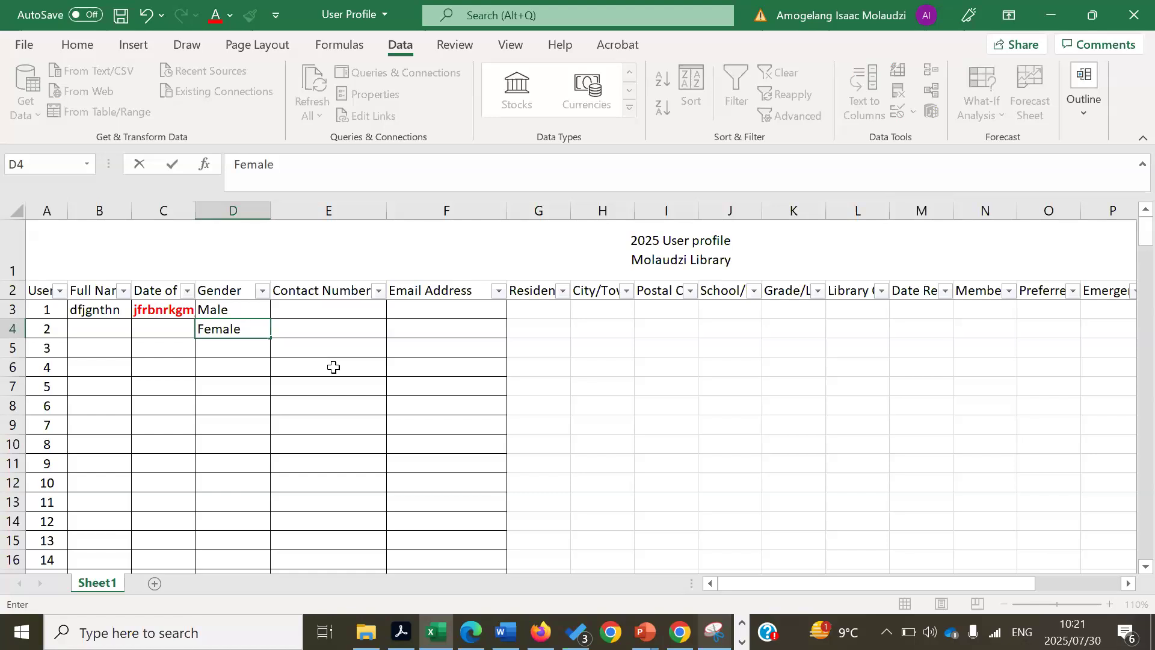
click(334, 367)
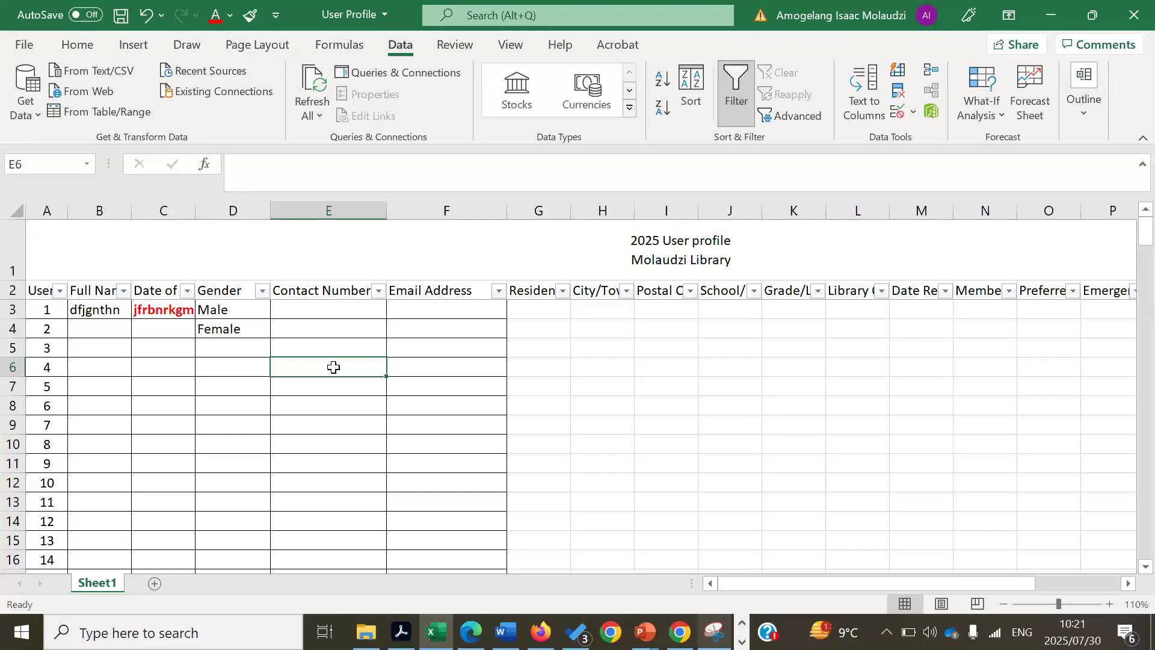
click(263, 292)
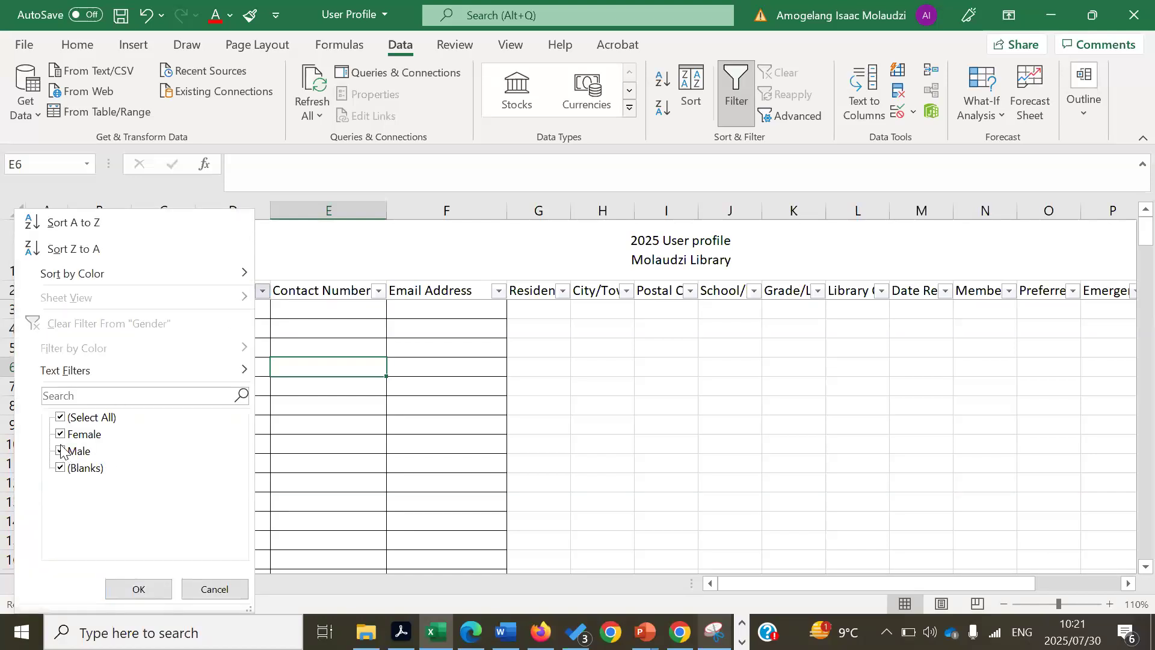
click(60, 435)
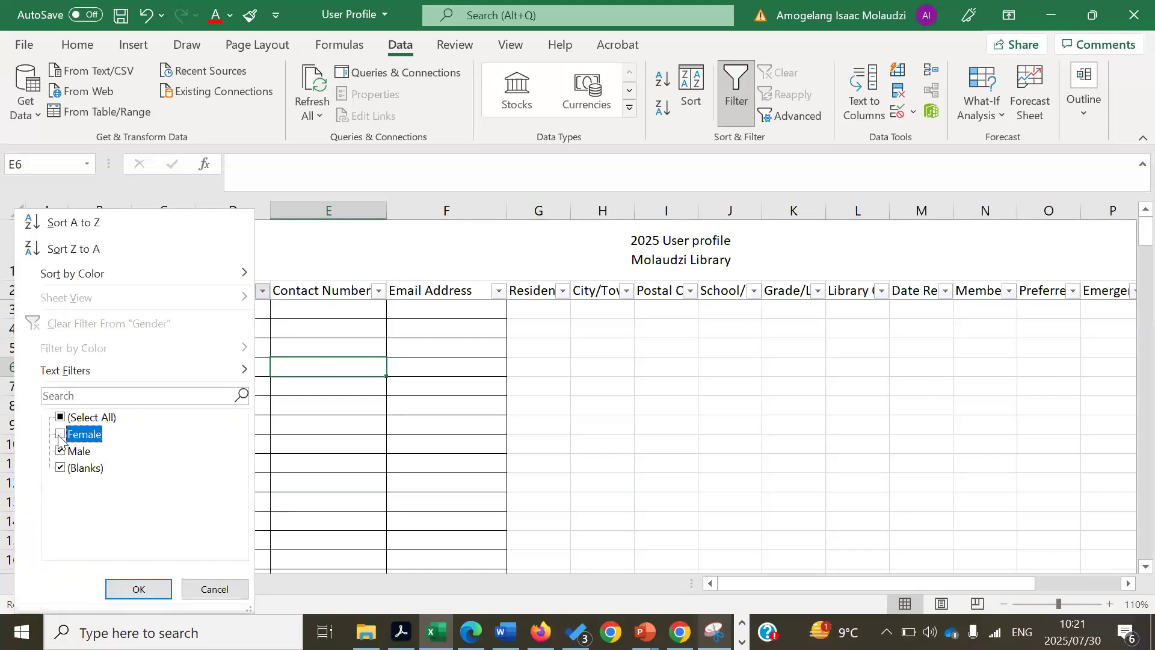
click(59, 468)
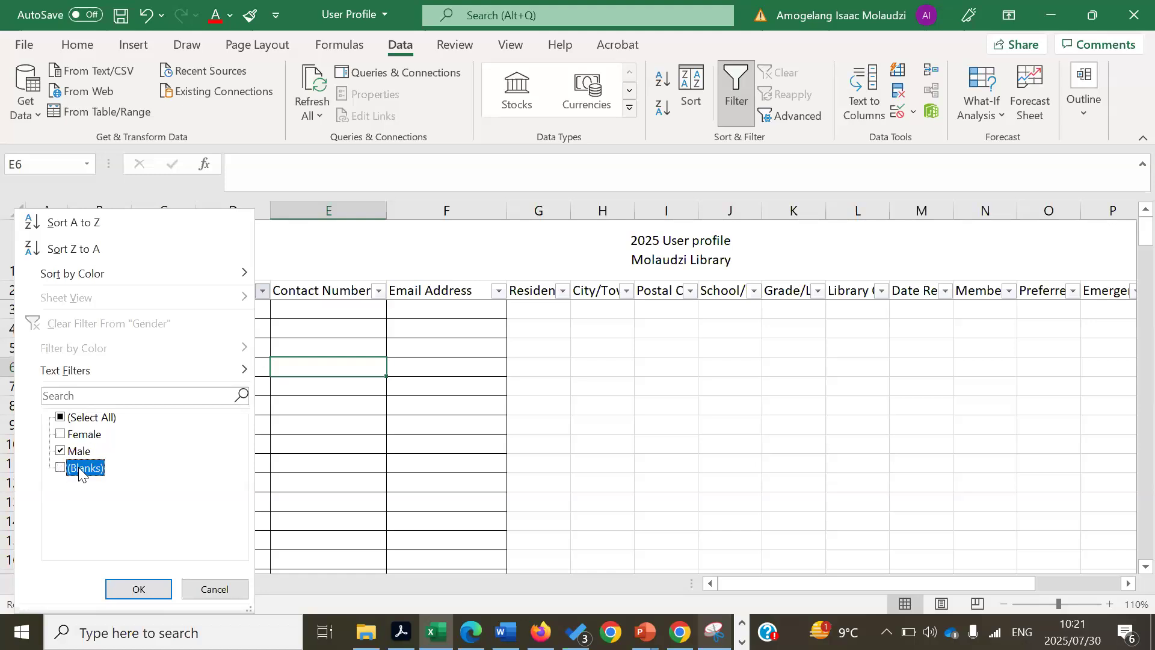
click(138, 587)
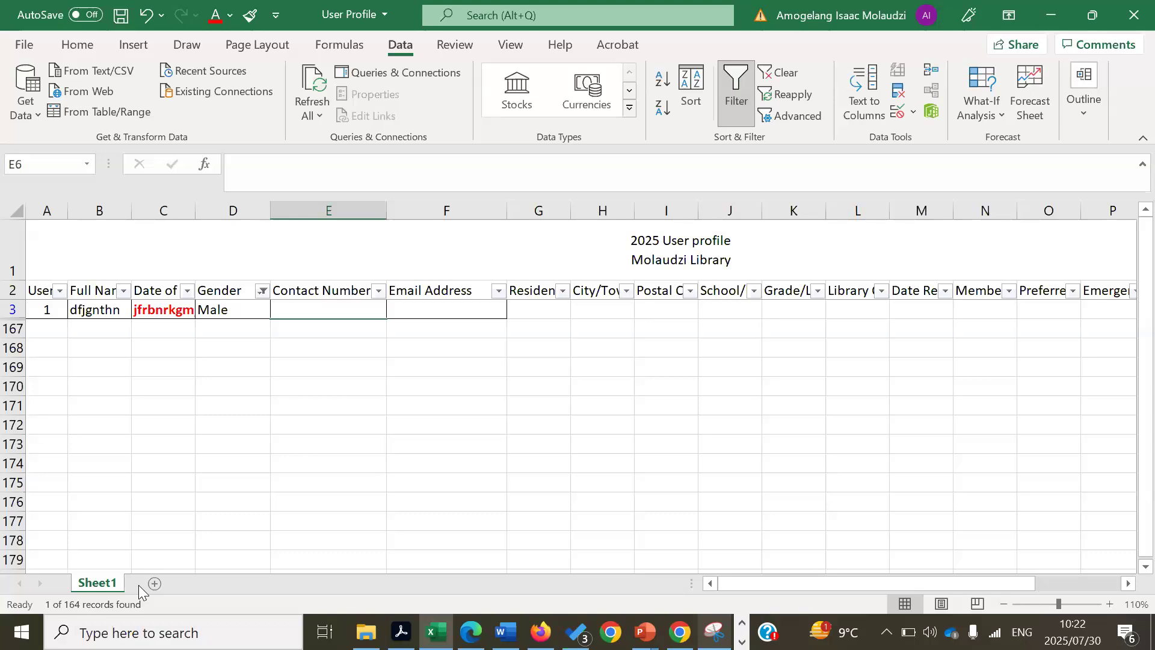
key(ctrl+z)
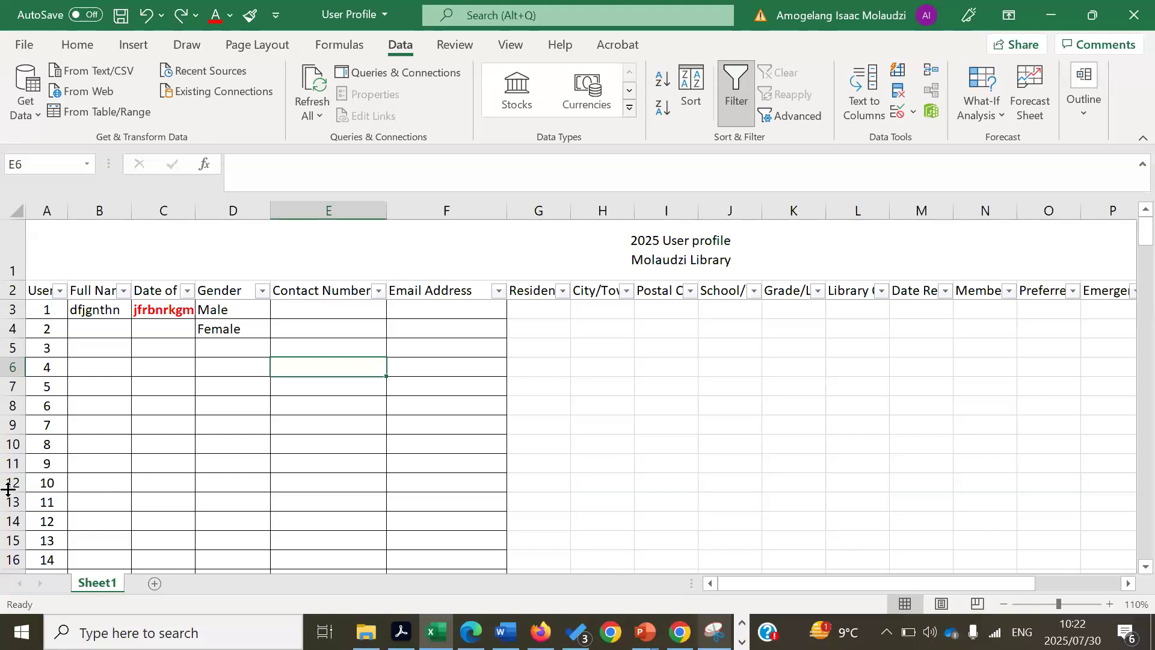
click(154, 432)
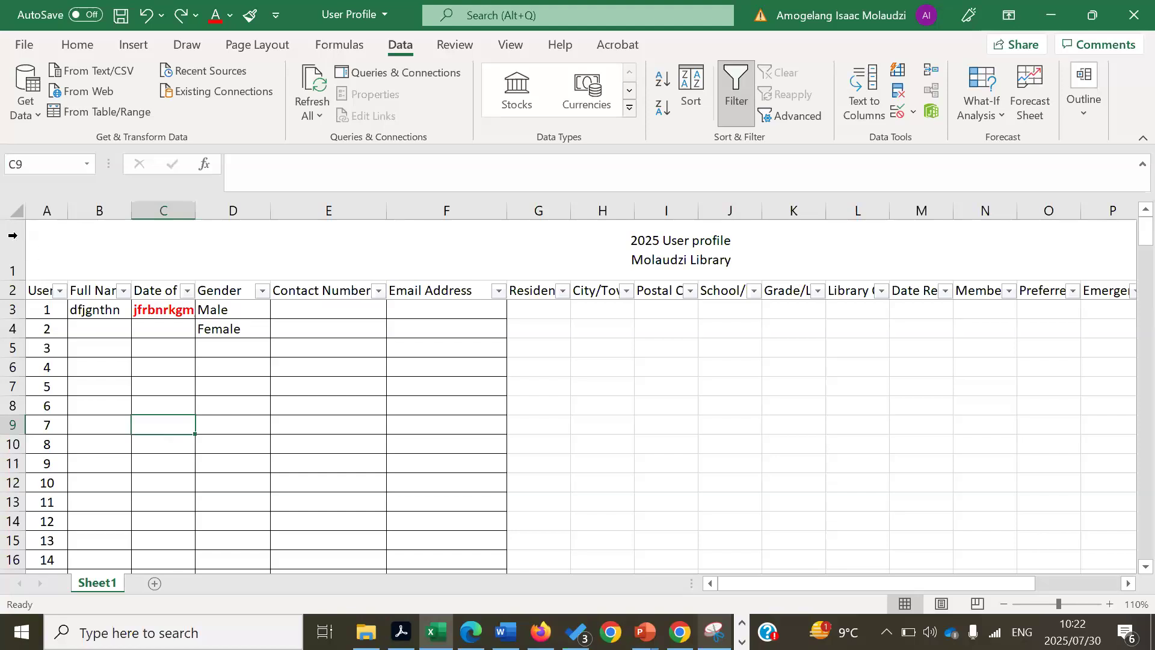
- Select cell A3, then switch the ribbon to the View tab's window options
click(47, 309)
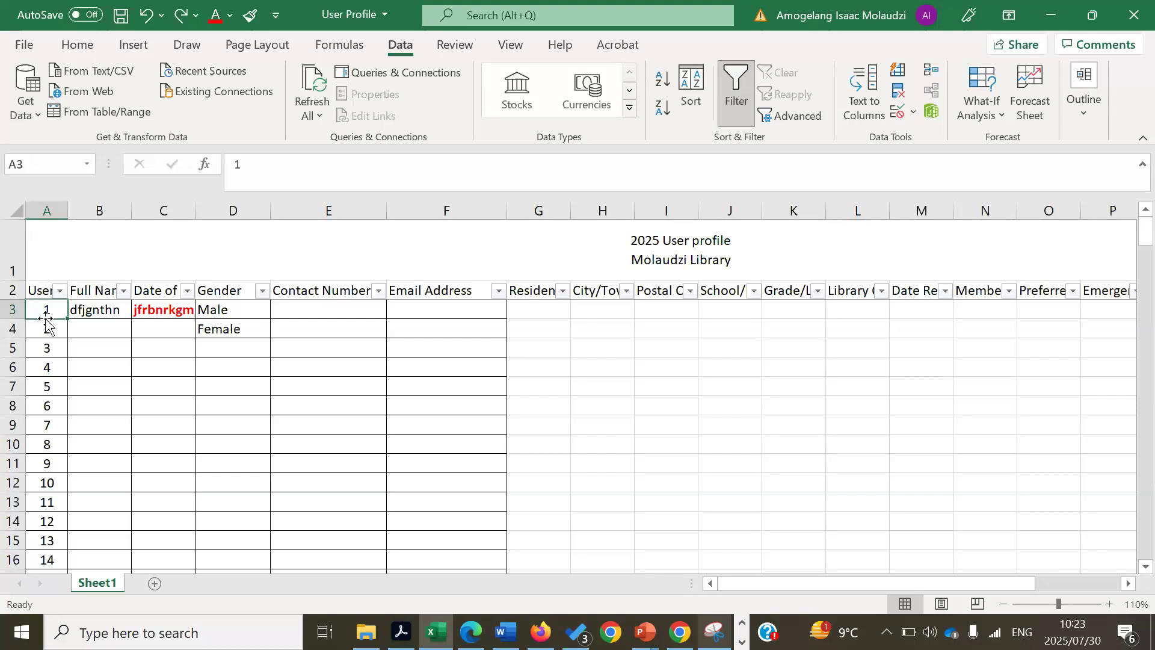
click(459, 52)
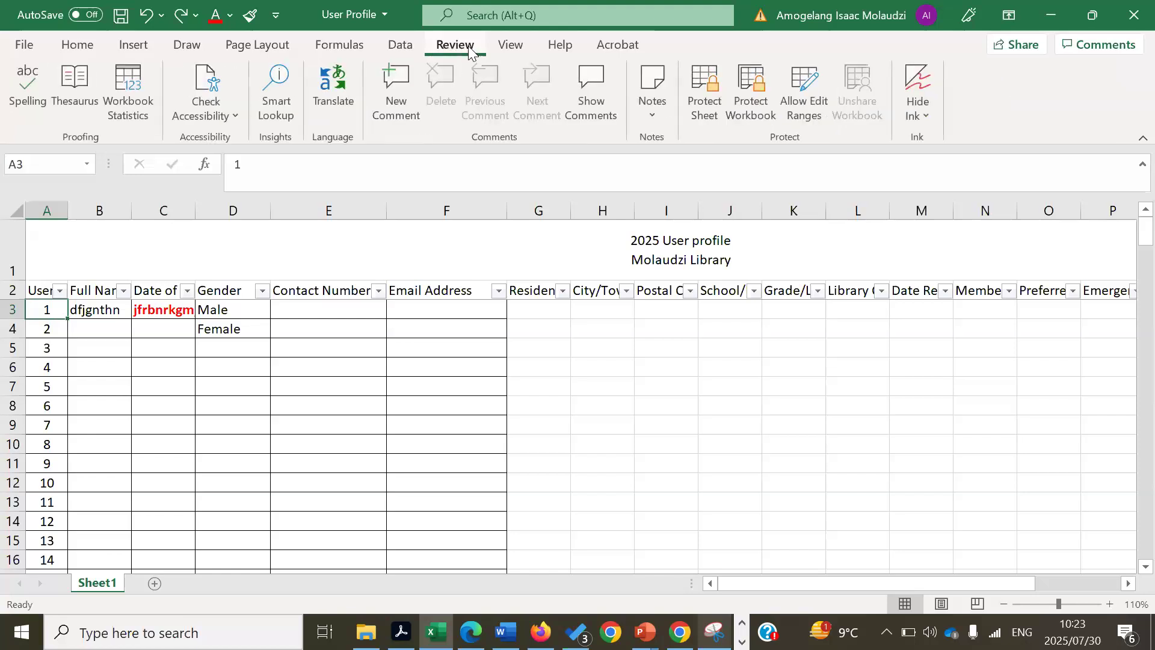
click(508, 48)
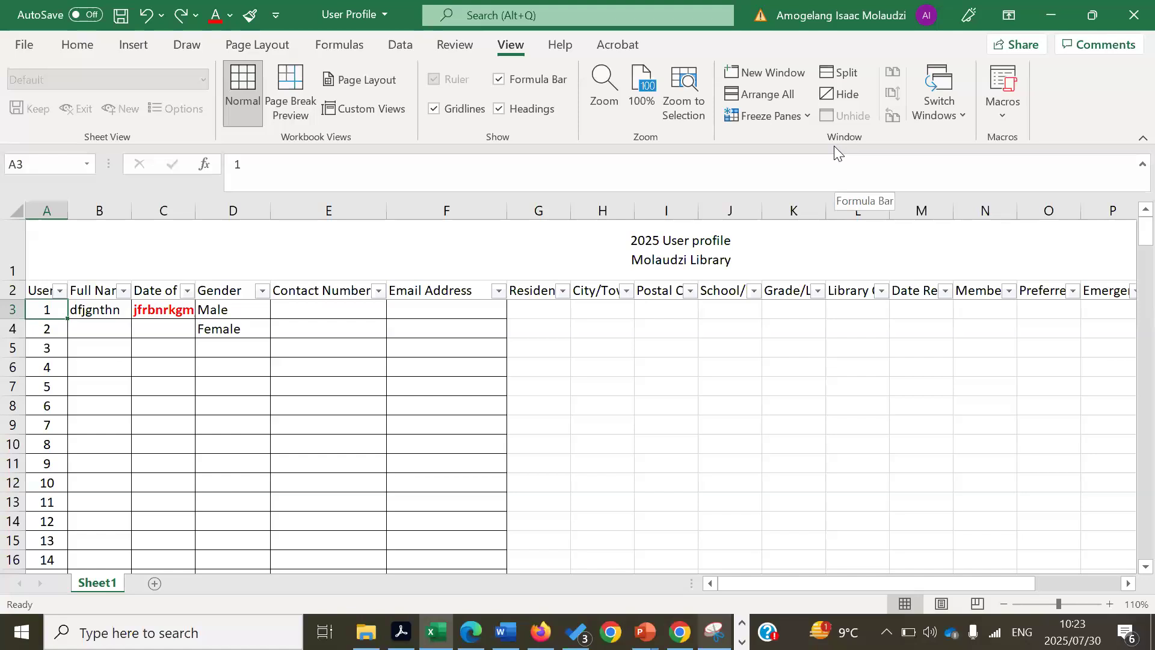
- Unfreeze the existing panes, freeze rows above A3, and check it with arrow keys
click(807, 116)
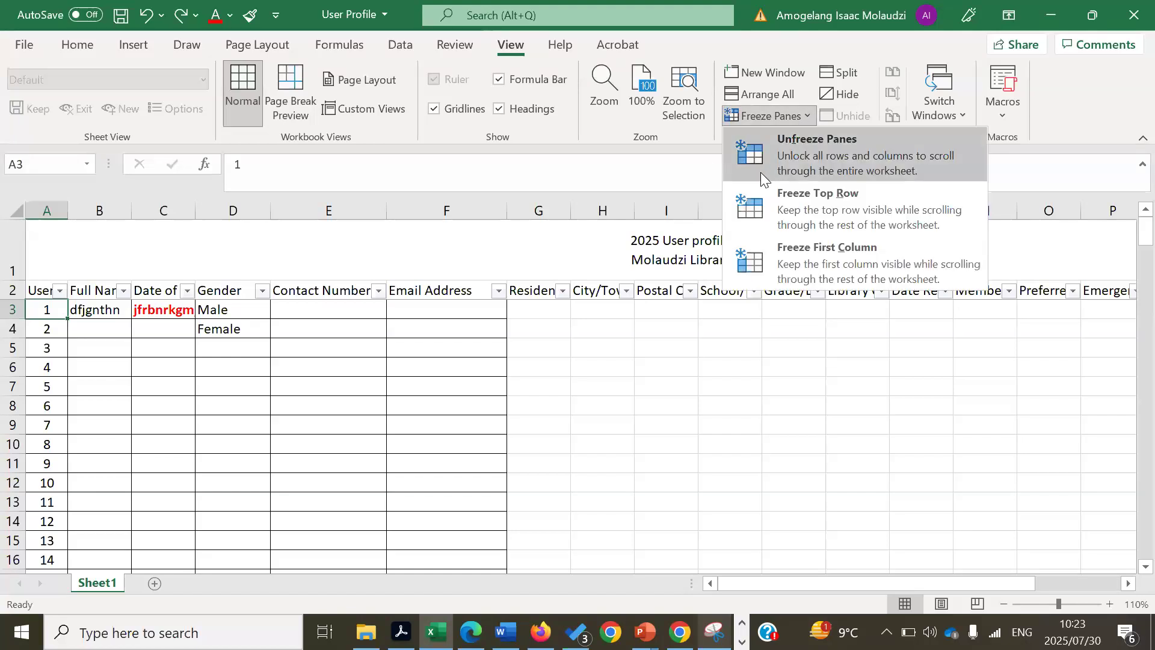
click(773, 157)
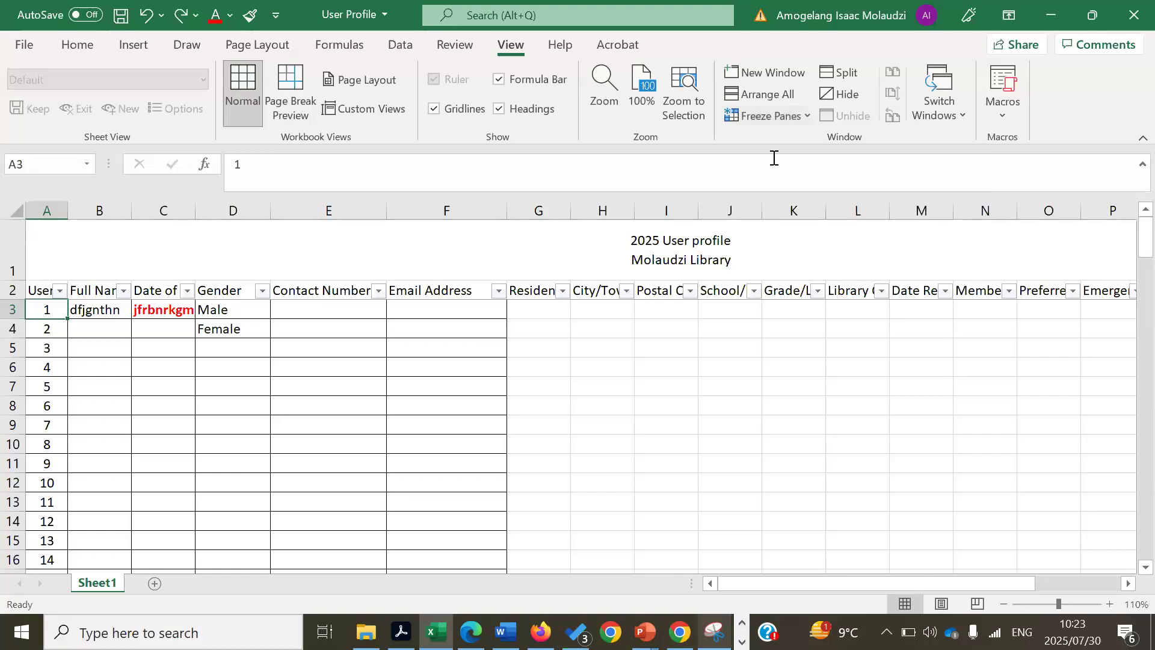
click(803, 122)
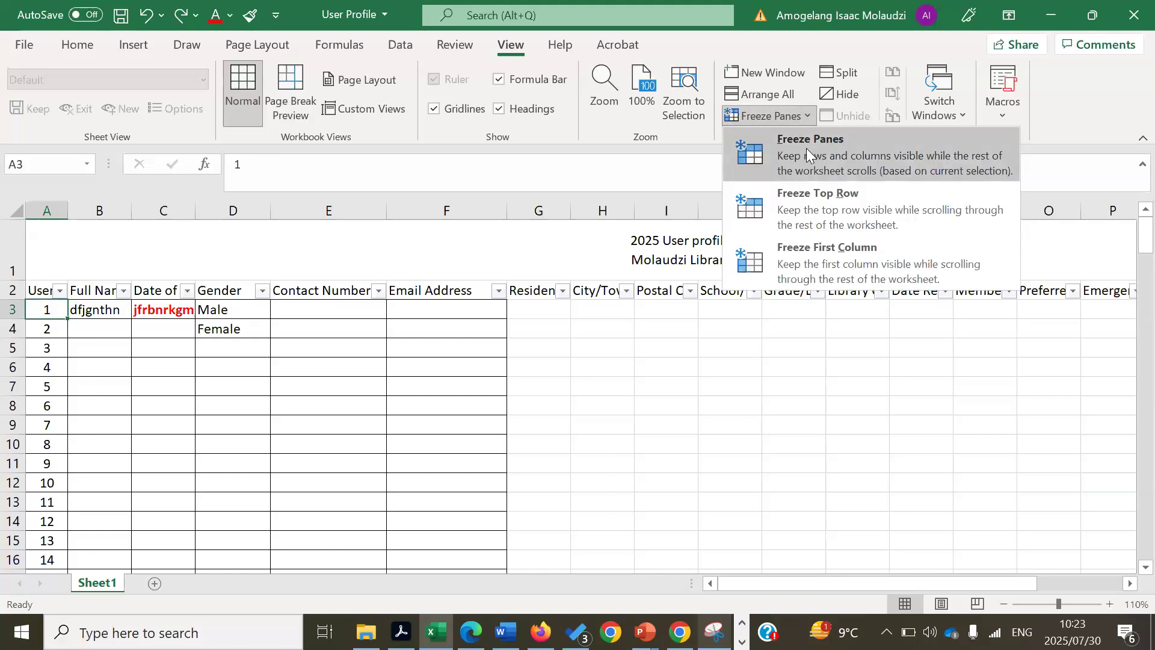
click(806, 149)
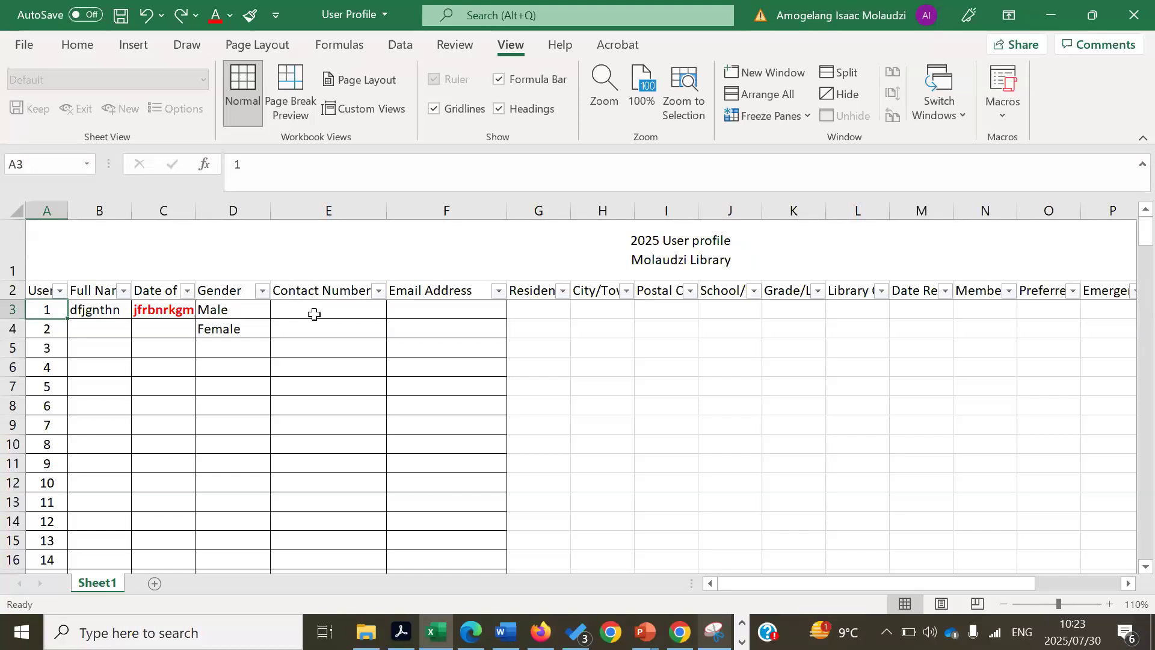
key(Down)
key(Down)
key(Down)
key(Down)
key(Down)
key(Down)
key(Down)
key(Down)
key(Down)
key(Down)
key(Down)
key(Down)
key(Down)
key(Down)
key(Down)
key(Down)
key(Down)
key(Down)
key(Down)
key(Down)
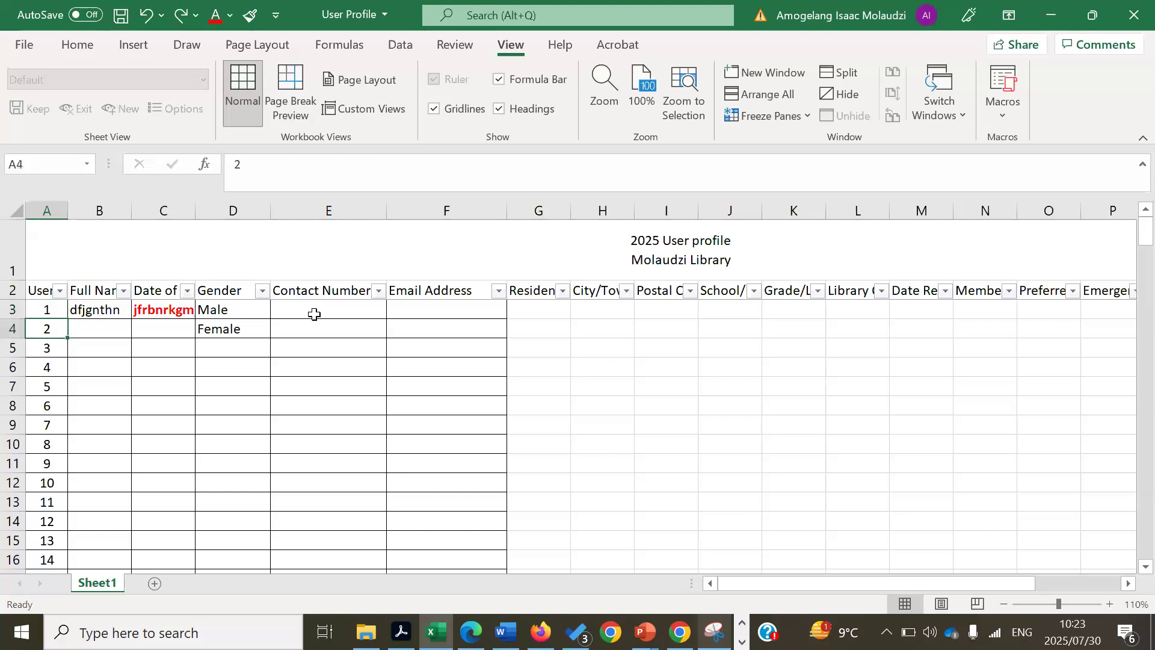
key(Down)
key(Down)
key(Down)
key(Down)
key(Down)
key(Down)
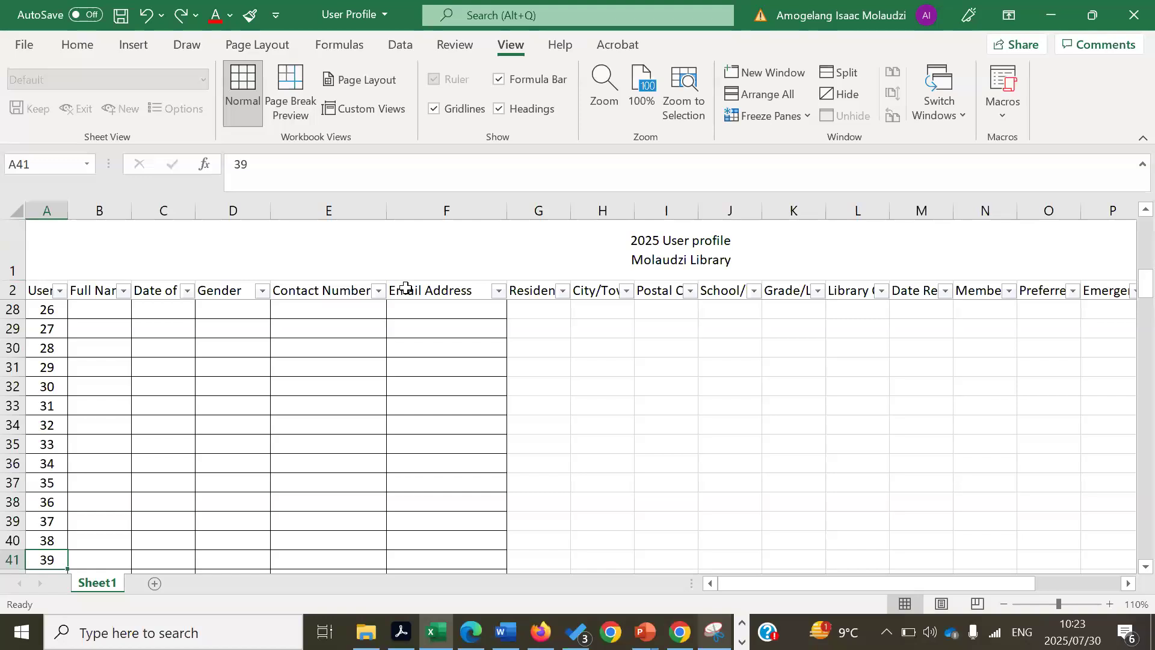
key(Up)
key(Up)
key(Up)
key(Up)
key(Up)
key(Up)
key(Up)
key(Up)
key(Up)
key(Up)
key(Up)
key(Up)
key(Up)
key(Up)
key(Up)
key(Up)
key(Up)
key(Up)
key(Up)
key(Up)
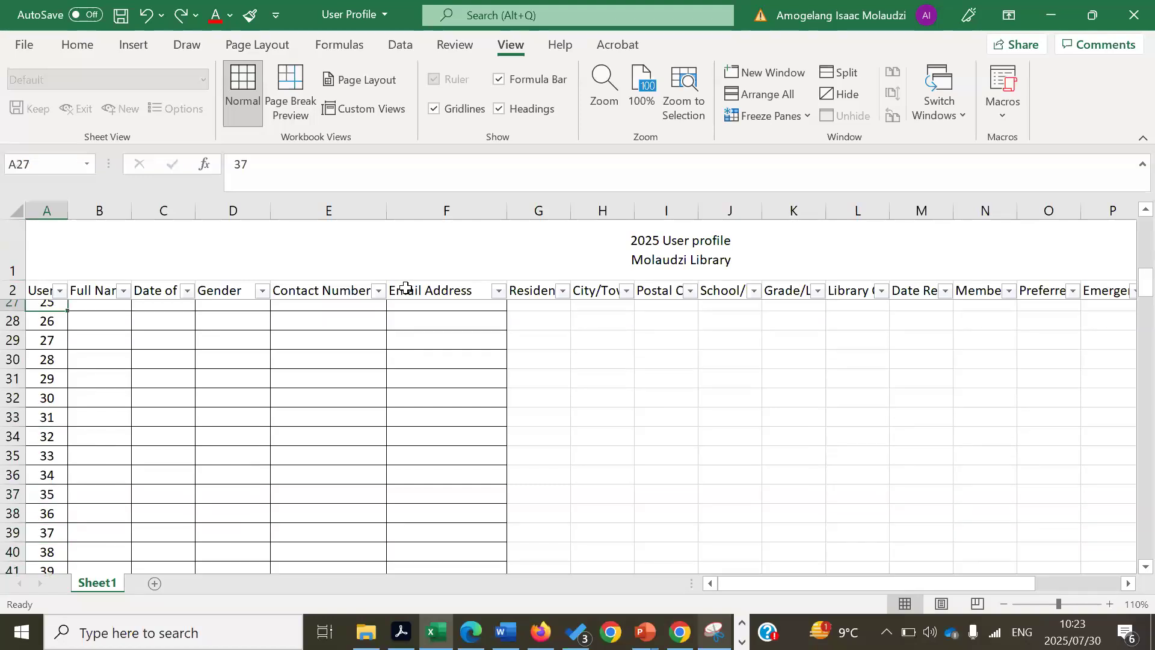
key(Up)
key(Up)
key(Up)
key(Up)
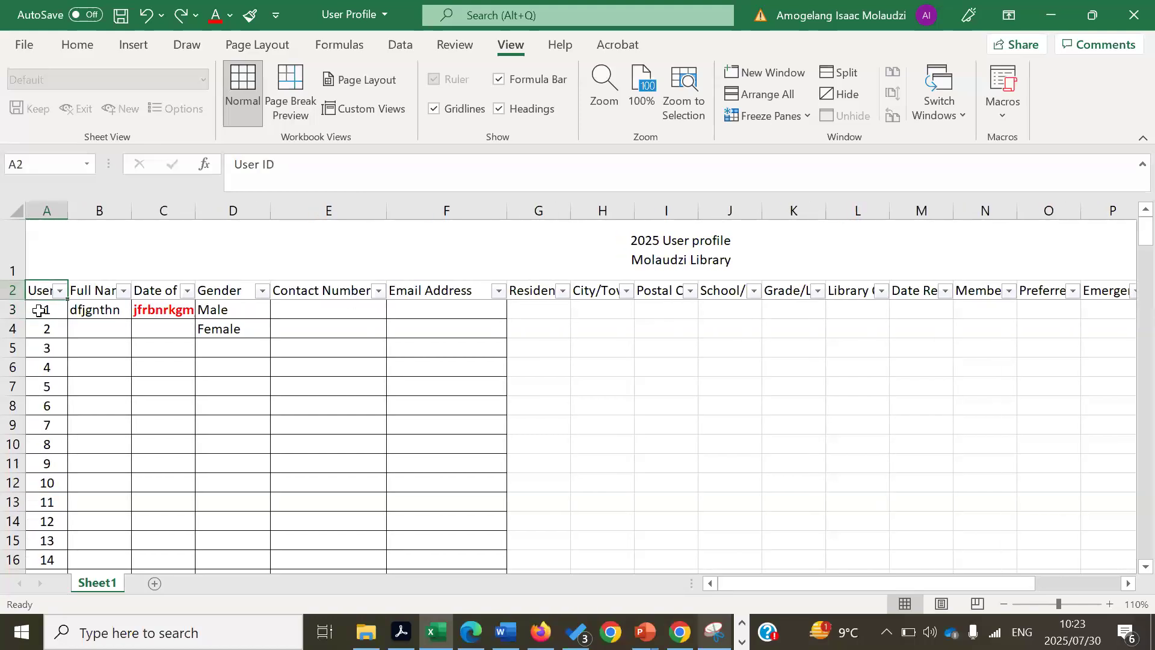
- Reapply the freeze above row 3 from cell A3 and test scrolling down the table
click(38, 309)
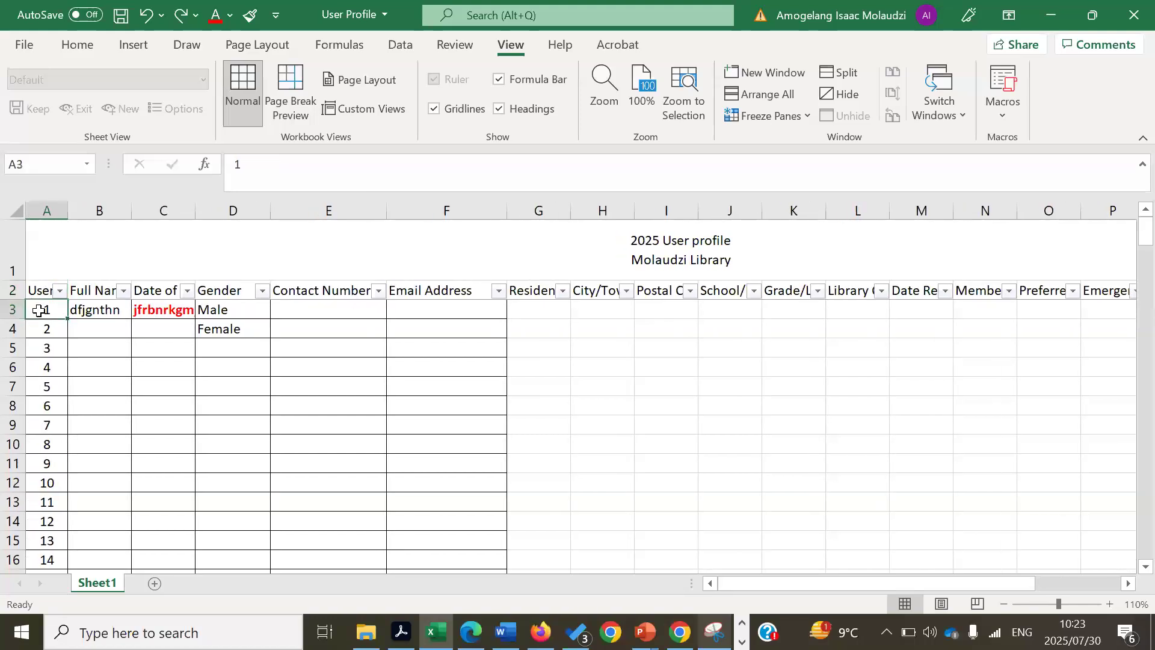
click(805, 120)
click(816, 142)
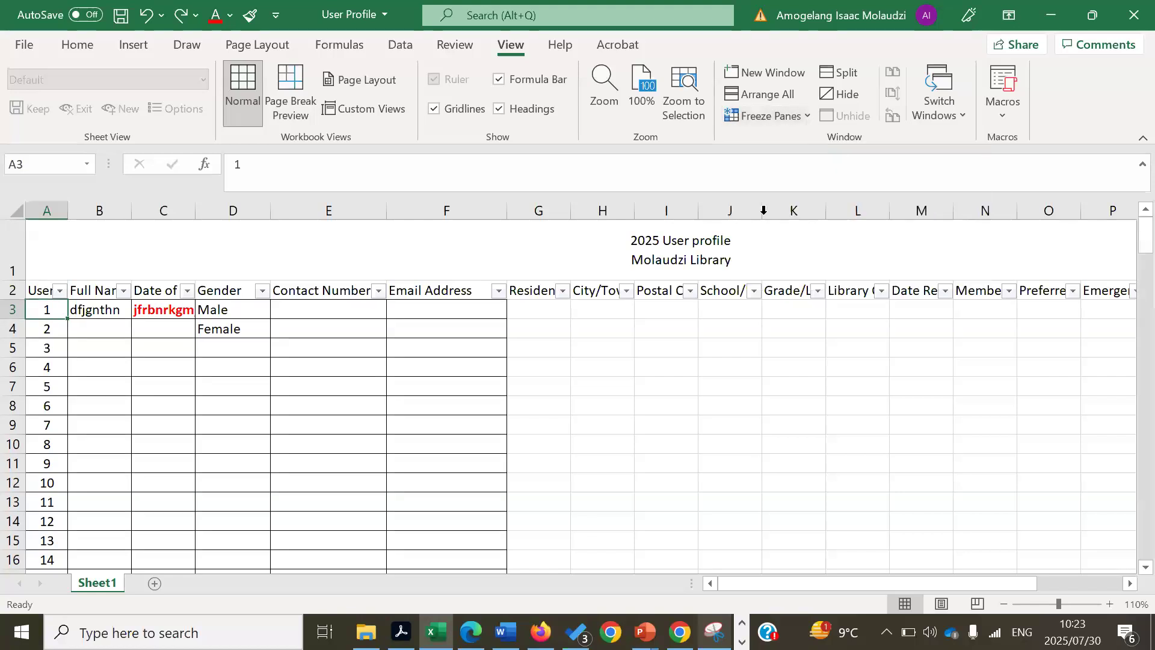
click(696, 347)
key(Down)
key(Down)
key(Down)
key(Down)
key(Down)
key(Down)
key(Down)
key(Down)
key(Down)
key(Down)
key(Down)
key(Down)
key(Down)
key(Down)
key(Down)
key(Down)
key(Down)
key(Down)
key(Down)
key(Down)
key(Down)
key(Down)
key(Down)
key(Down)
key(Down)
key(Down)
key(Down)
key(Down)
key(Down)
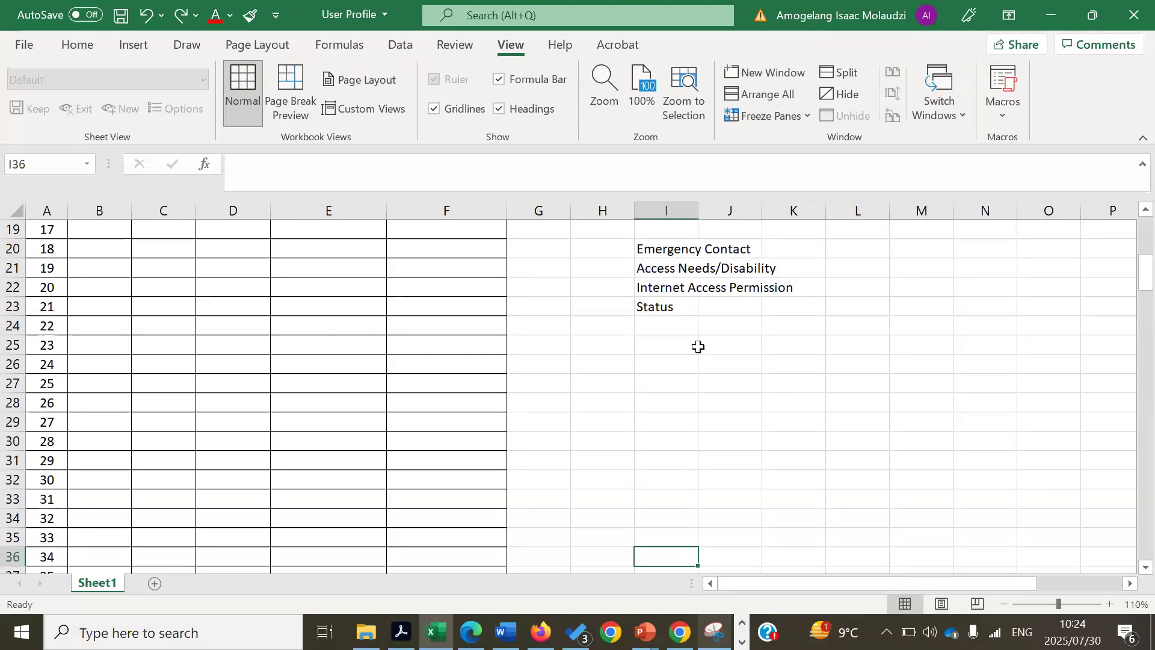
click(334, 379)
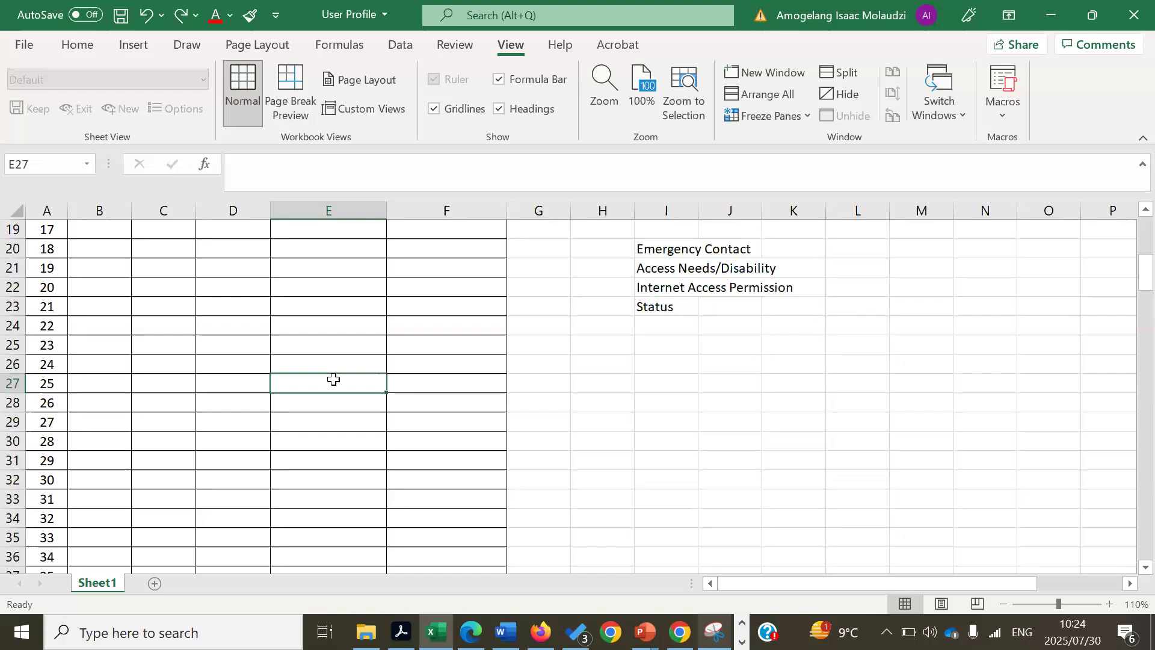
drag(1141, 270, 1127, 218)
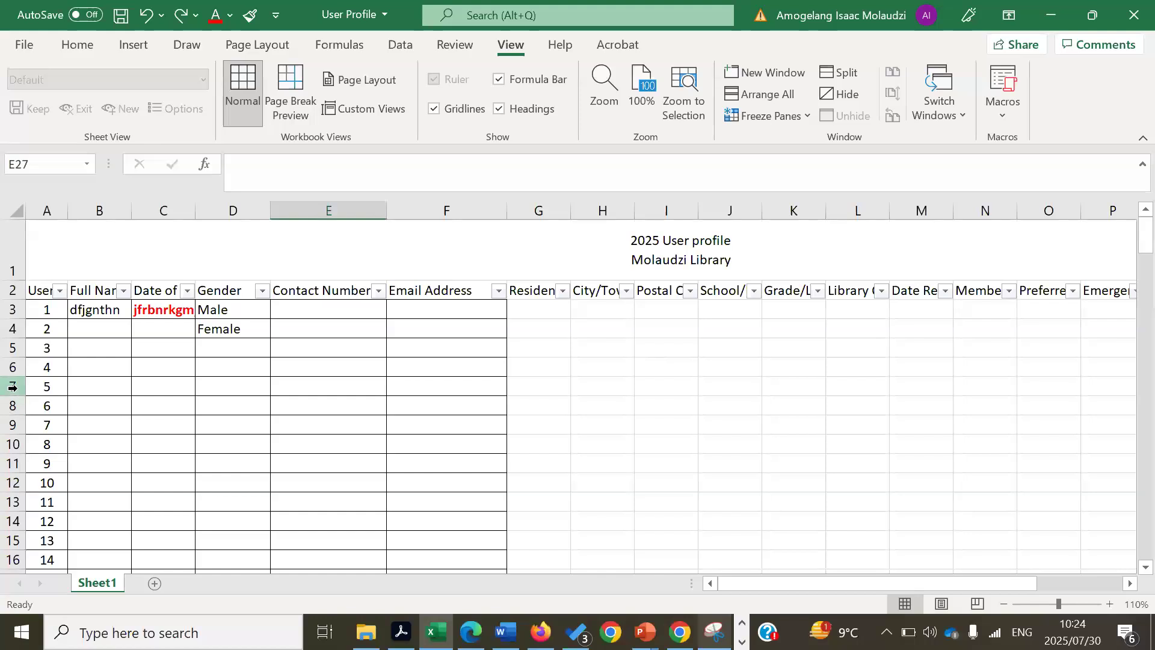
- Freeze rows 1 and 2 once more using cell A3 as the freeze point
click(54, 308)
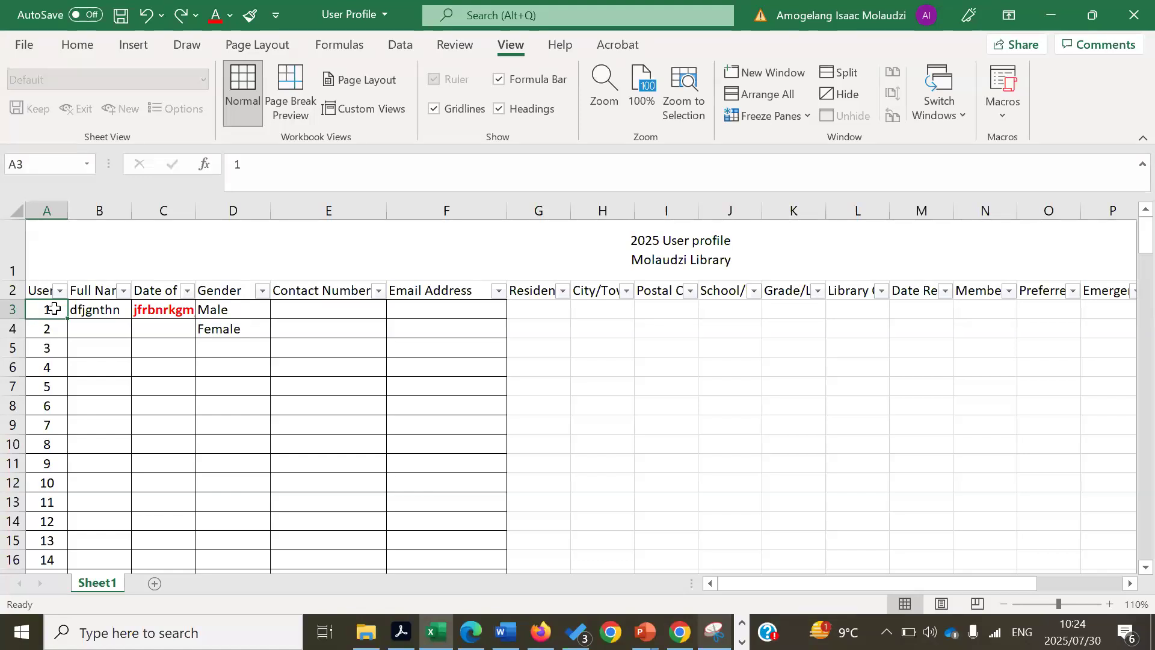
click(804, 122)
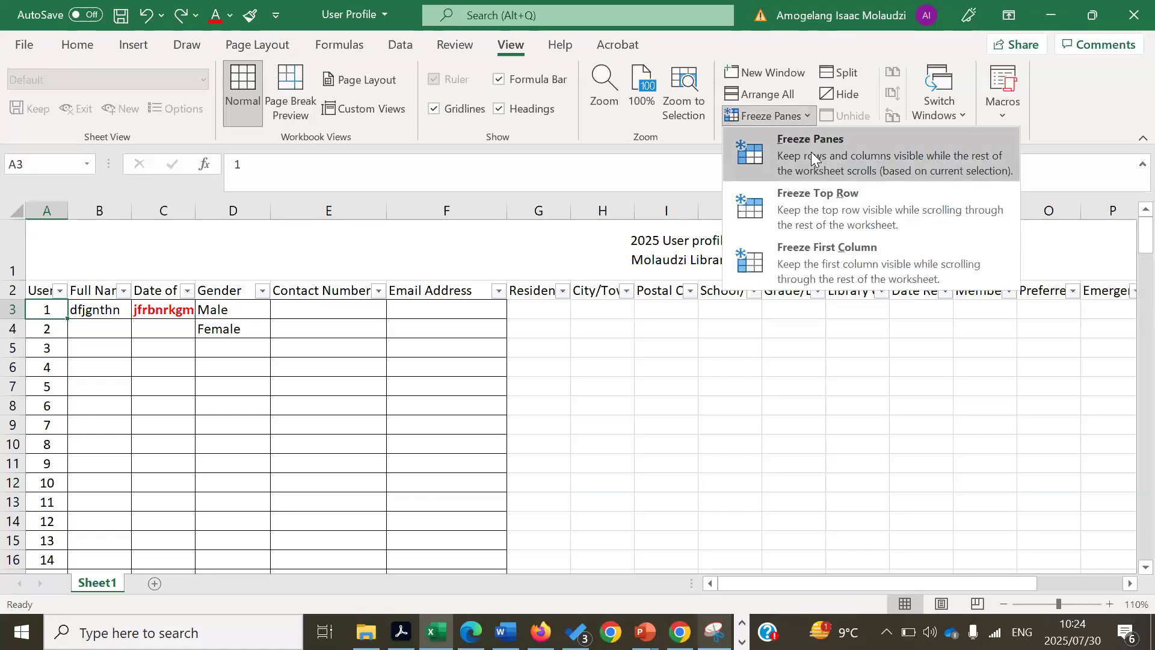
click(811, 151)
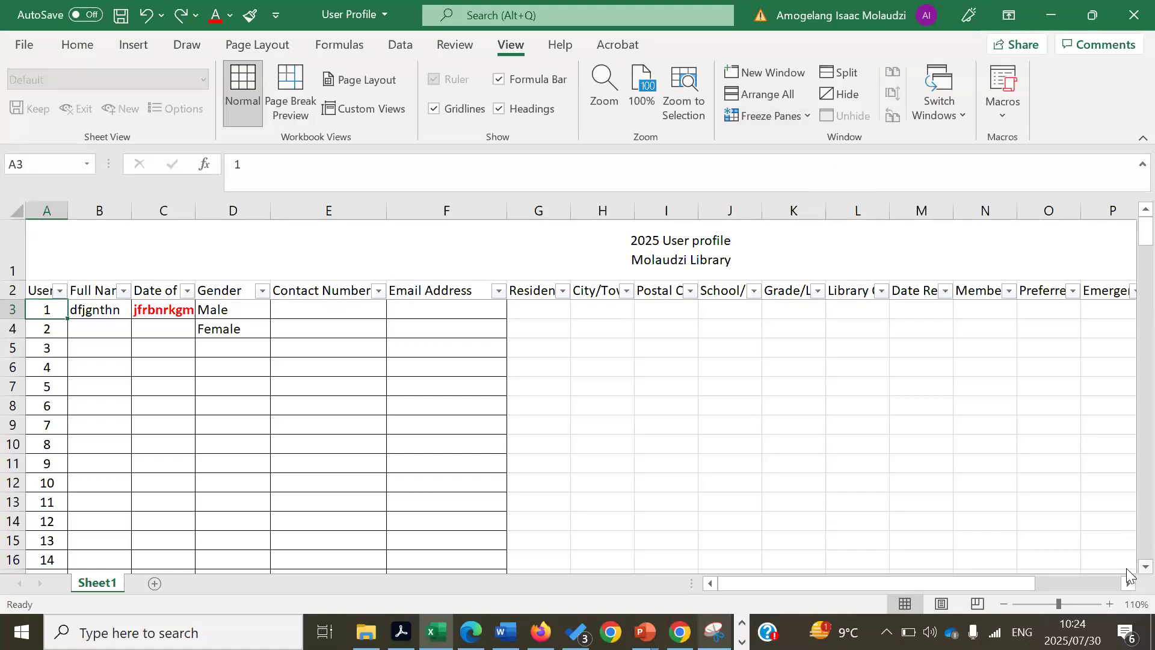
- Scroll down to around row 49, then drag back to the top to show row 3
scroll(1127, 571, down, 9)
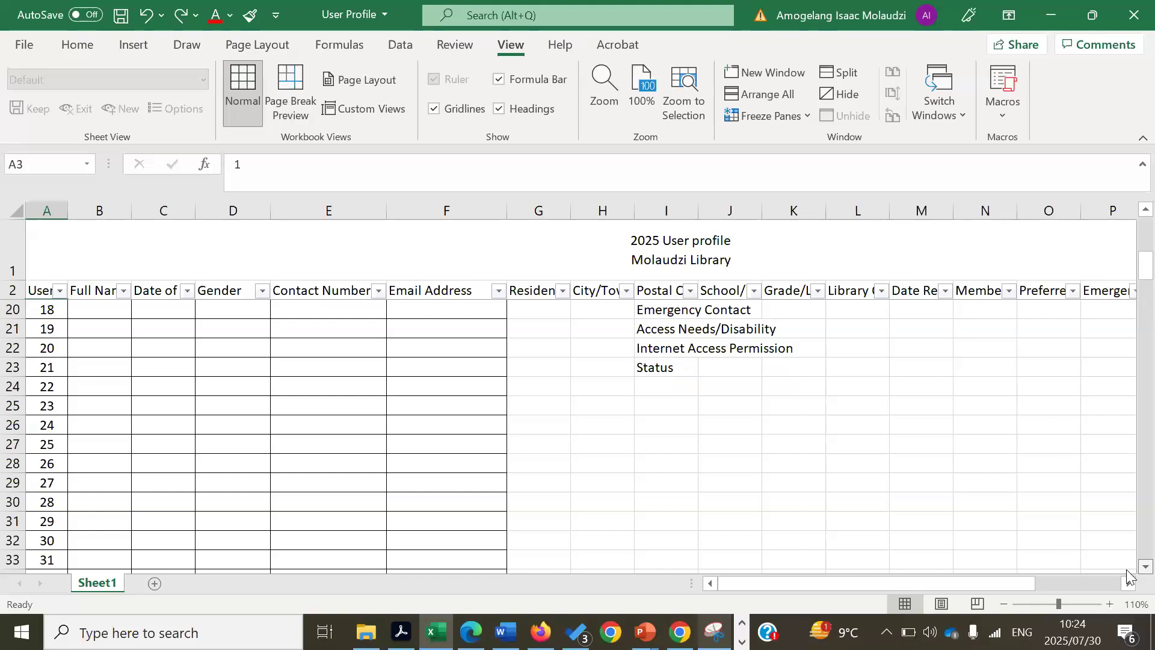
scroll(1126, 573, down, 5)
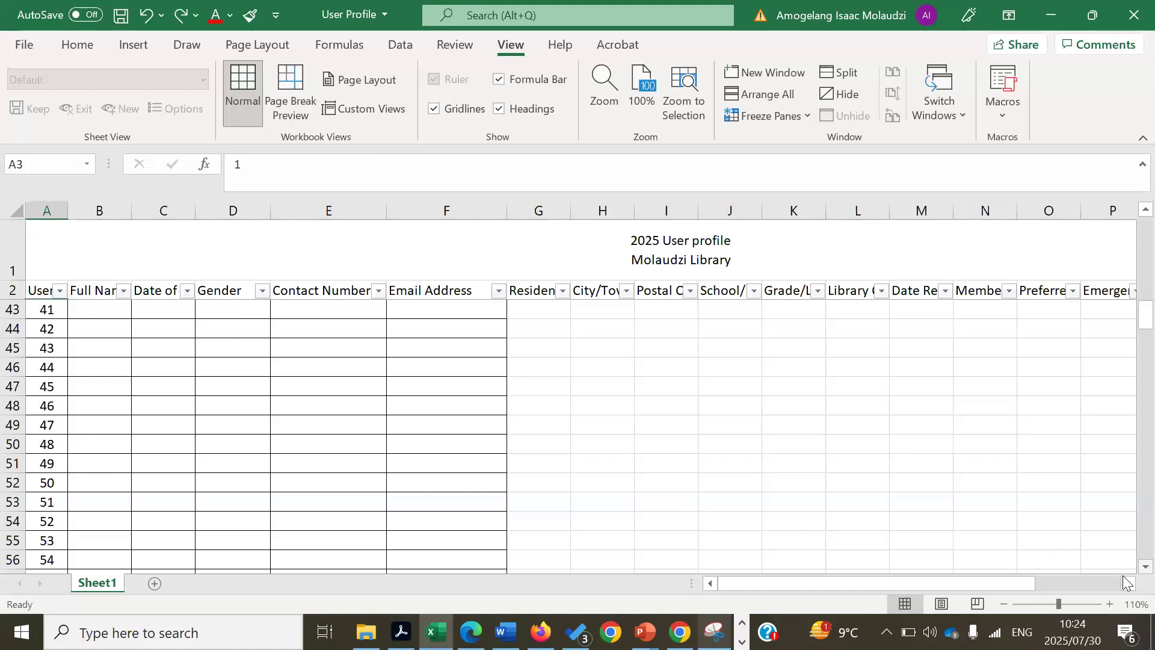
click(233, 419)
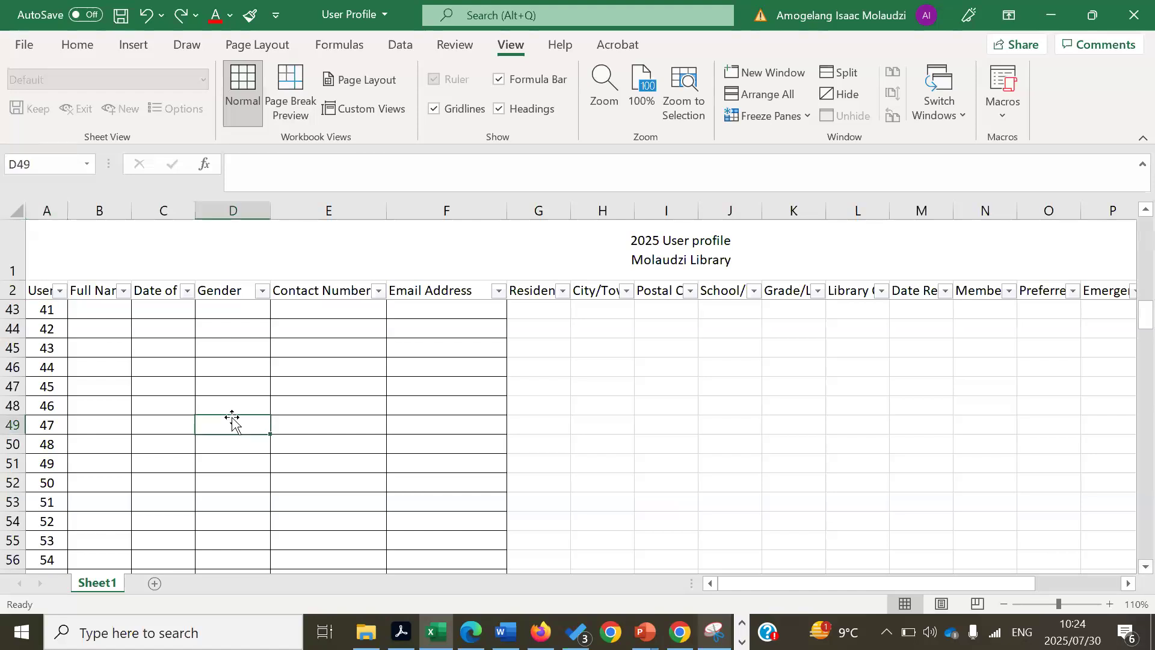
click(360, 388)
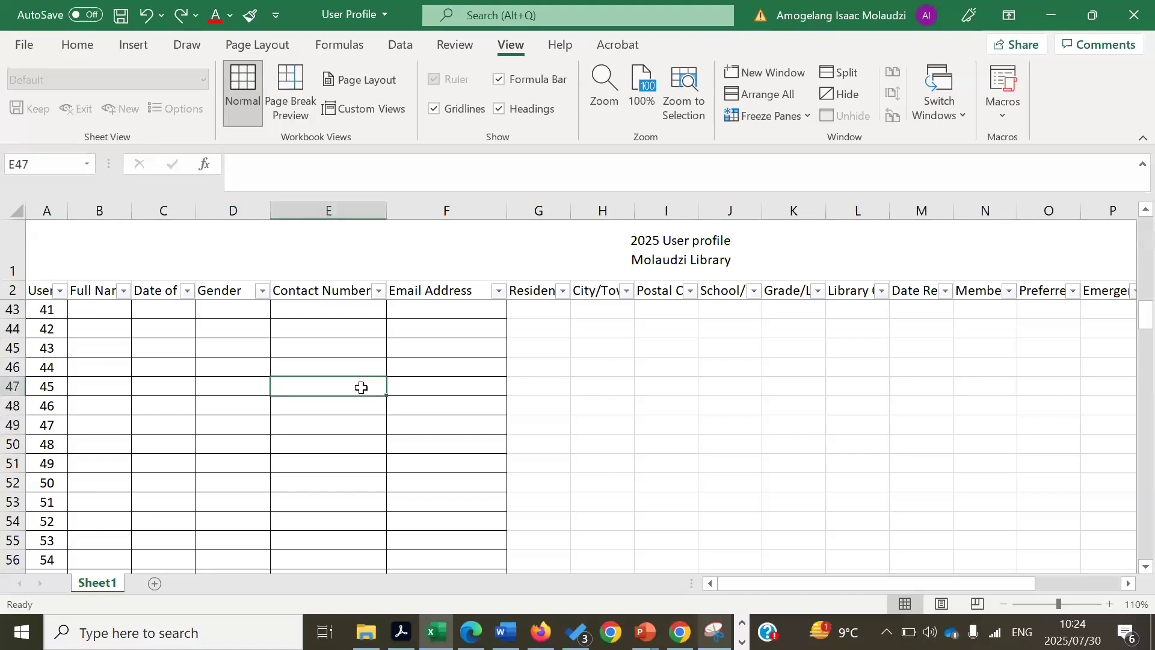
click(158, 389)
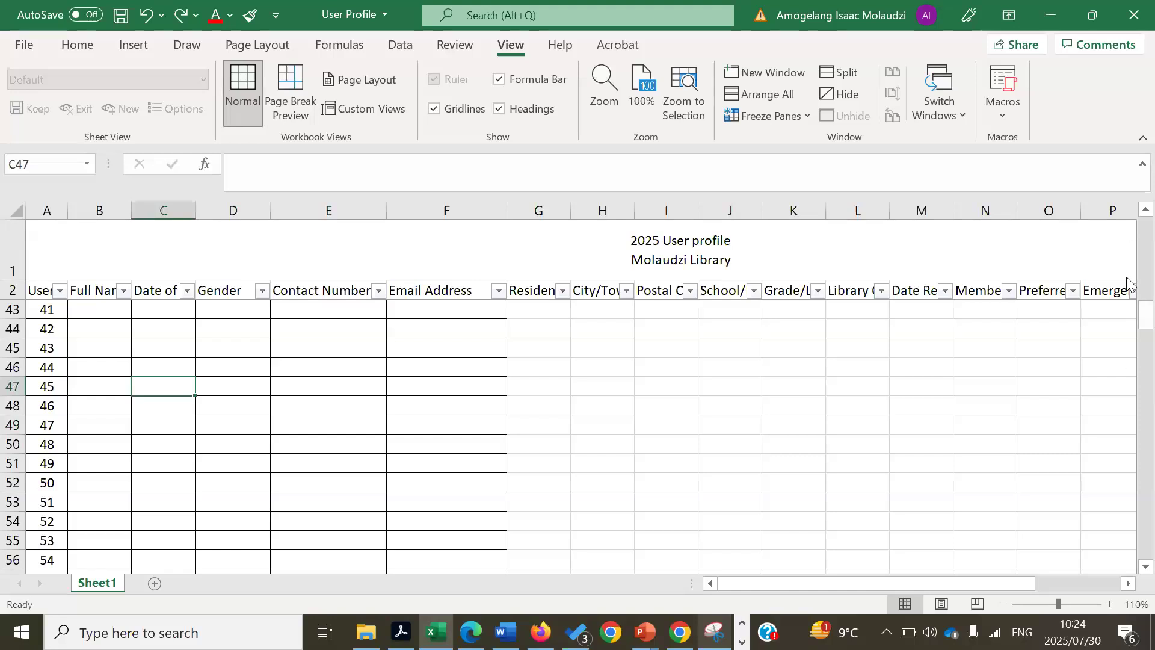
drag(1142, 311, 1128, 188)
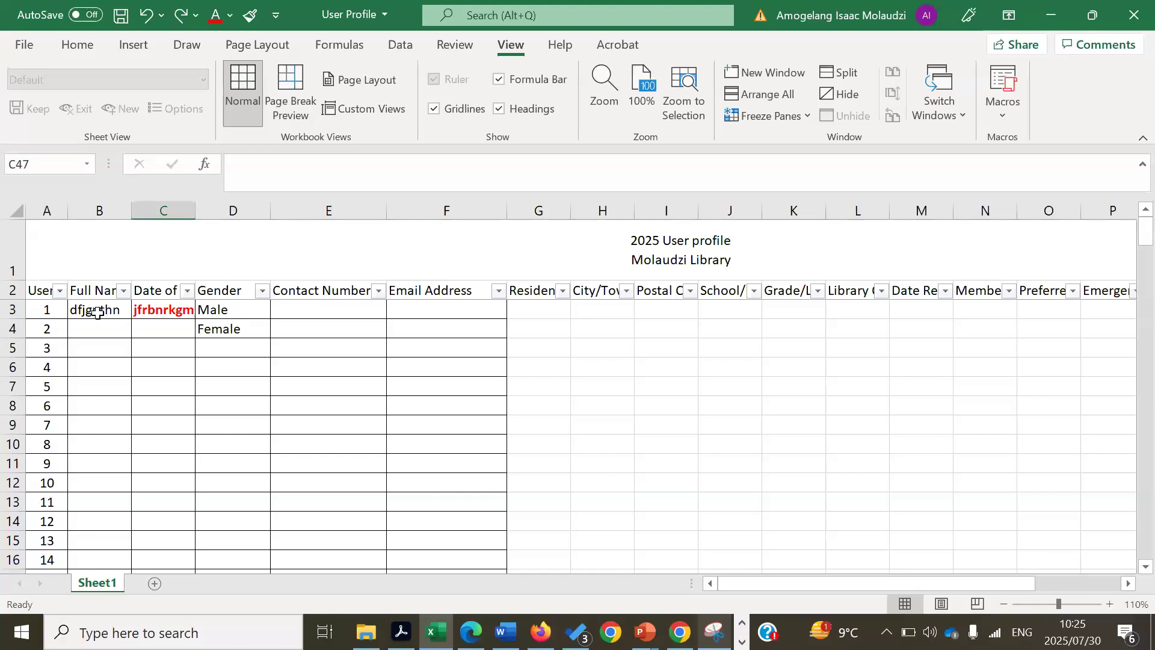
- Clear the test entries in B3:D4 (Full Name, Date of Birth, Gender)
drag(97, 312, 229, 325)
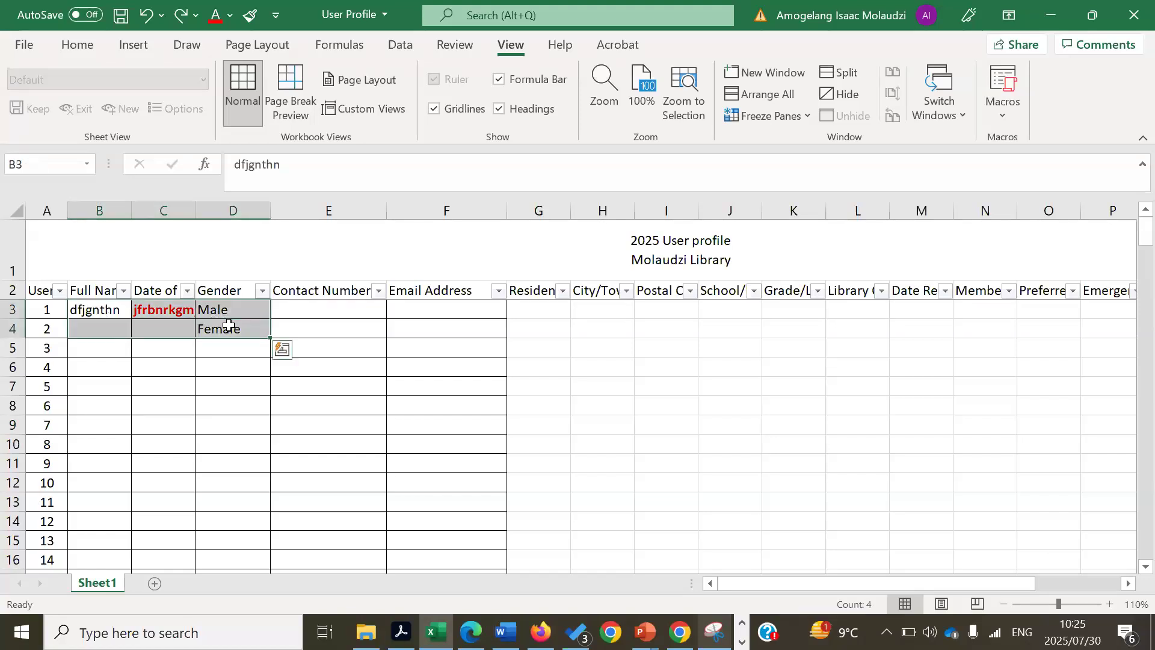
right_click(228, 325)
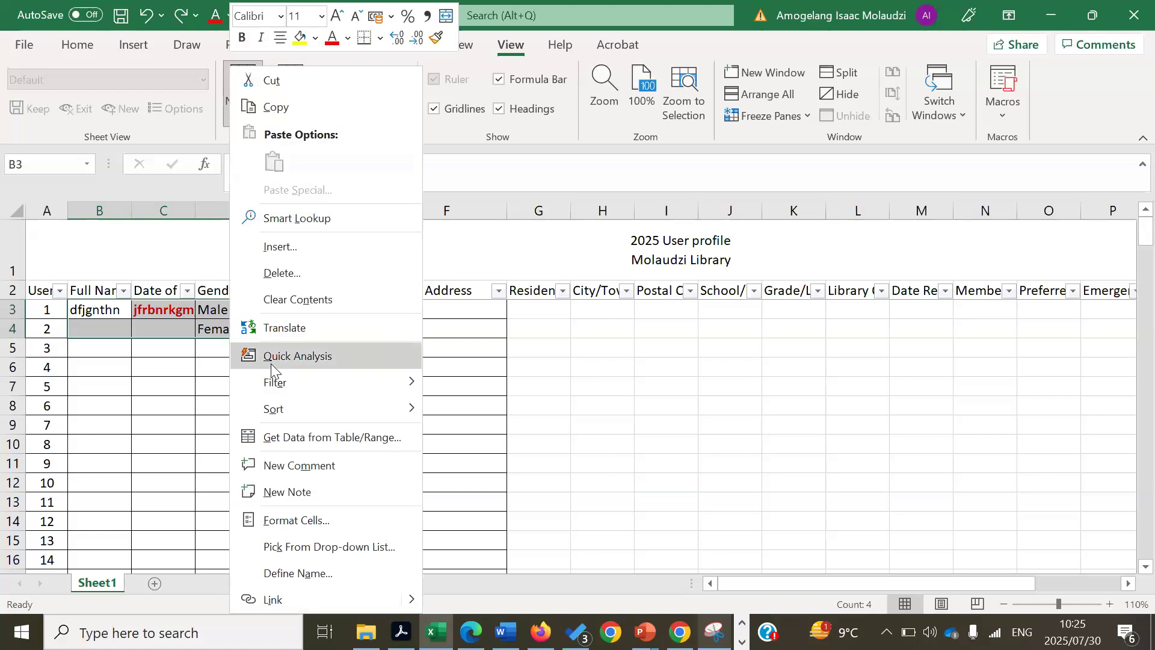
click(314, 299)
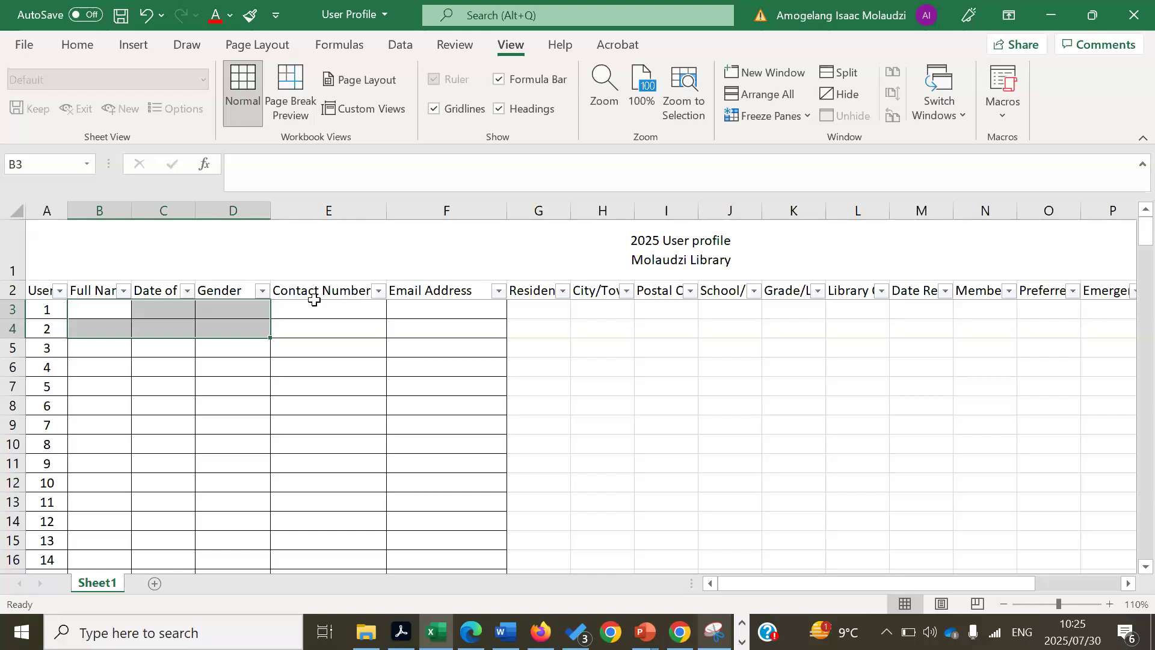
click(171, 305)
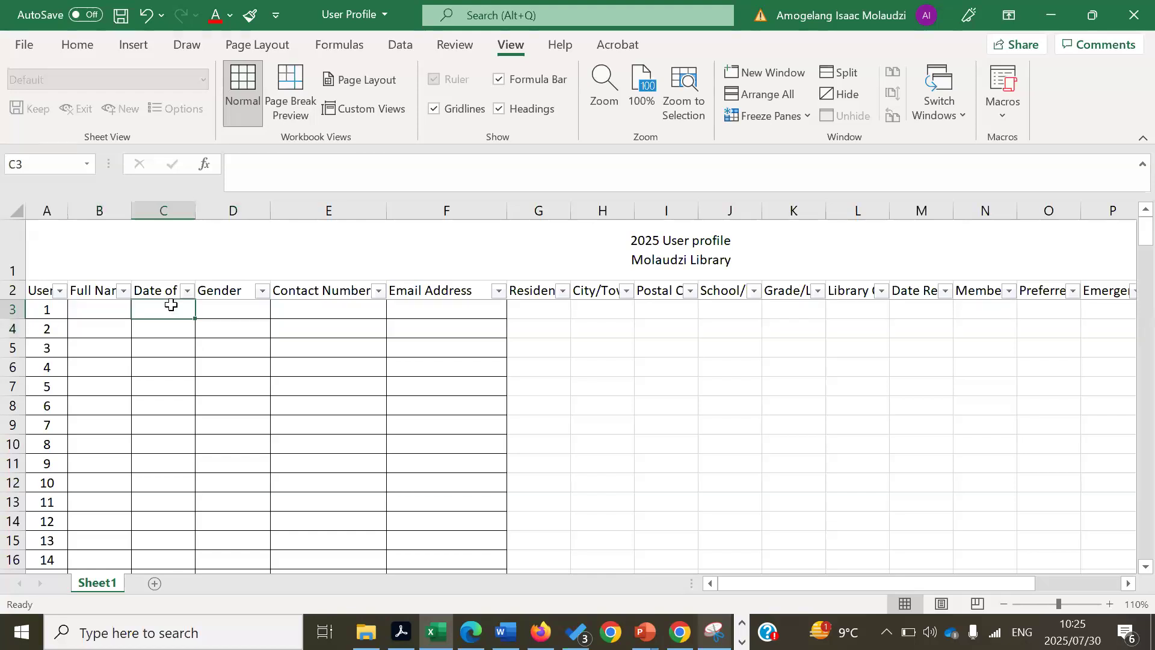
- Select the Gender cells from D3 down to row 277, then show the Data ribbon
click(243, 308)
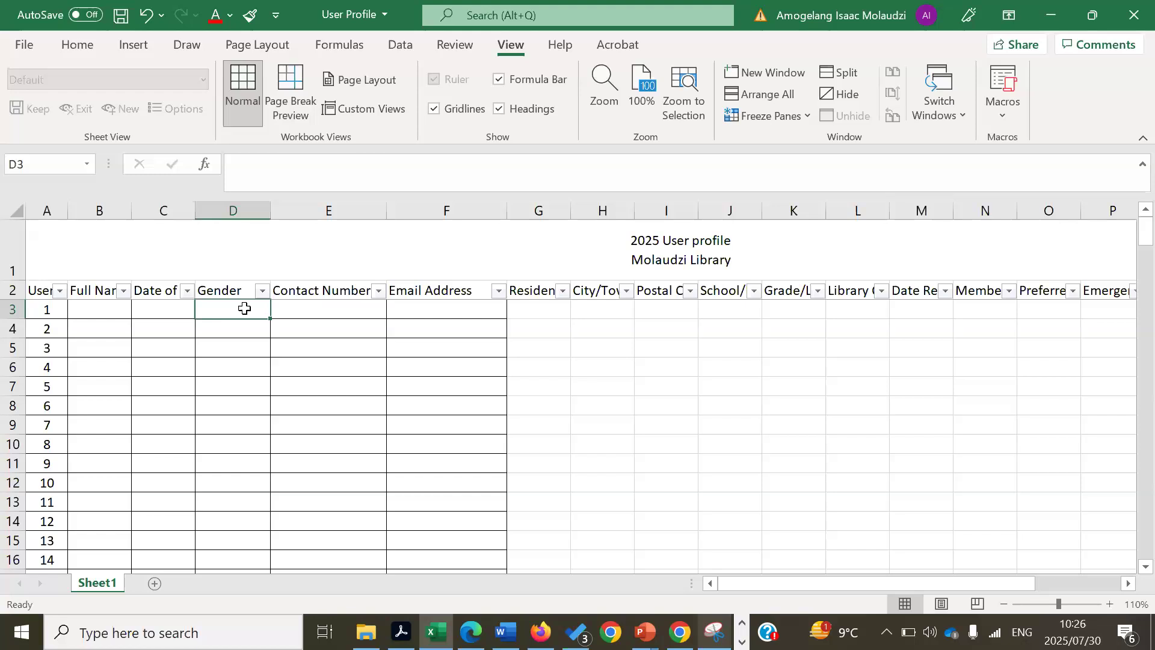
drag(245, 308, 226, 427)
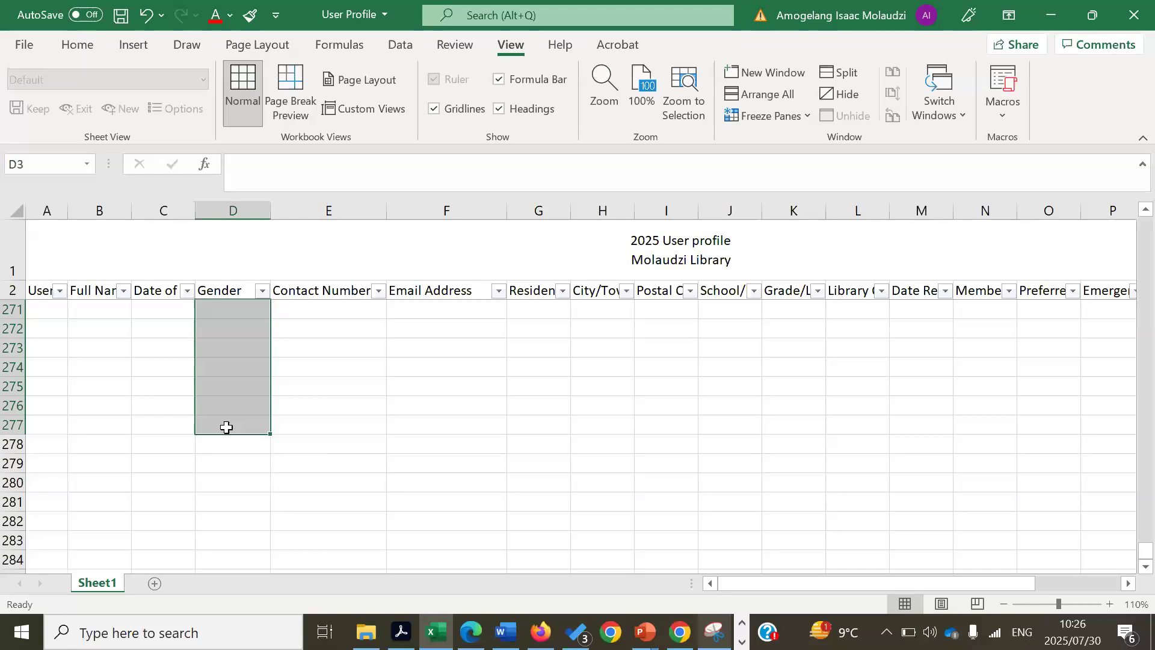
click(400, 45)
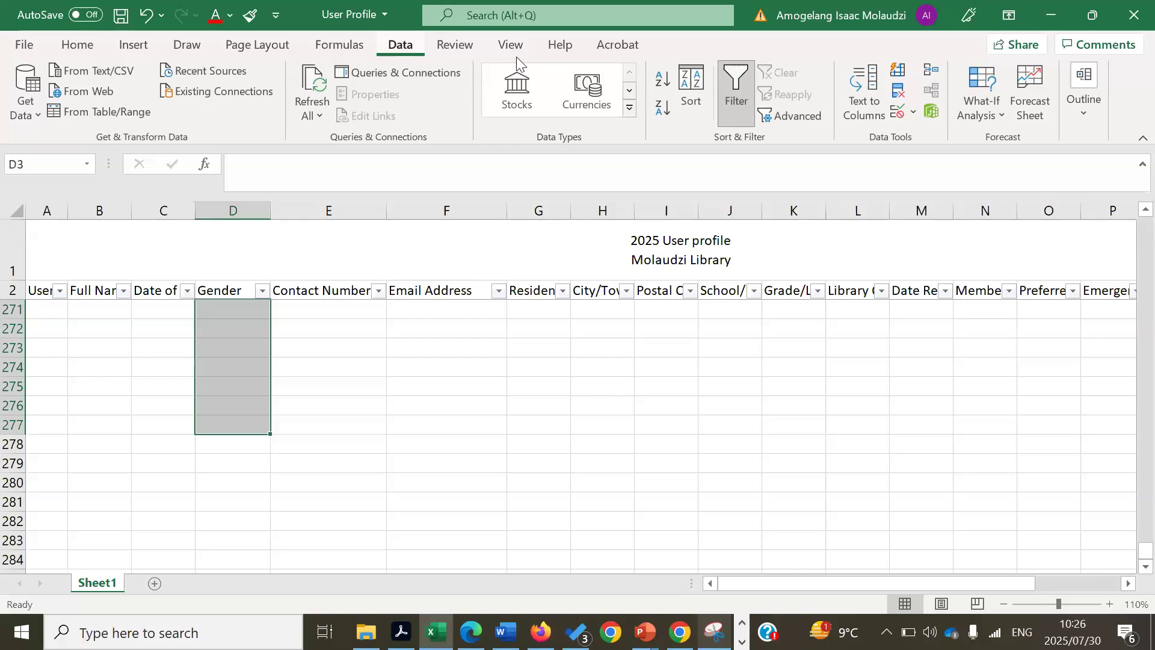
- Open Data Validation, set Allow to List, then close it without applying
click(912, 118)
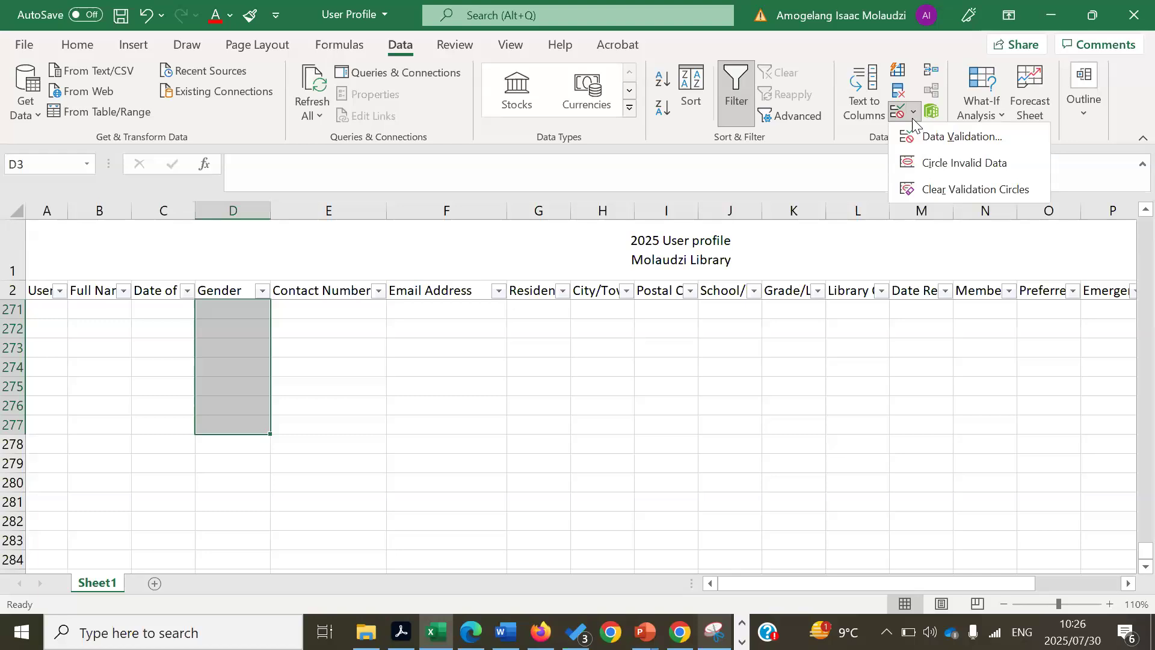
click(957, 137)
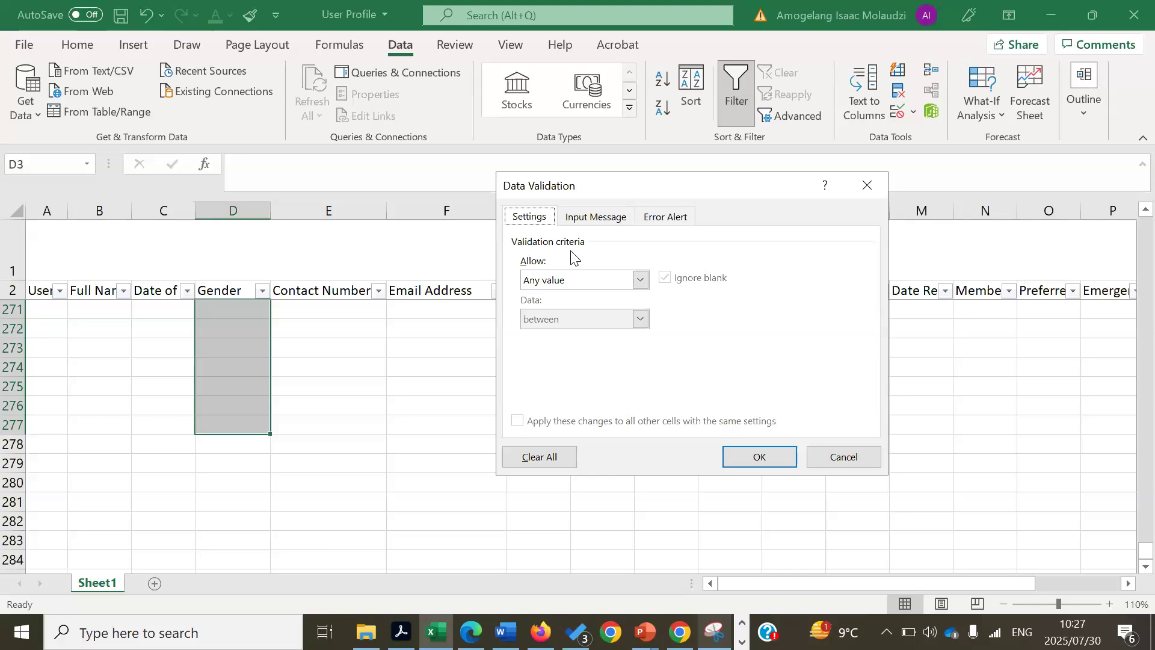
click(641, 284)
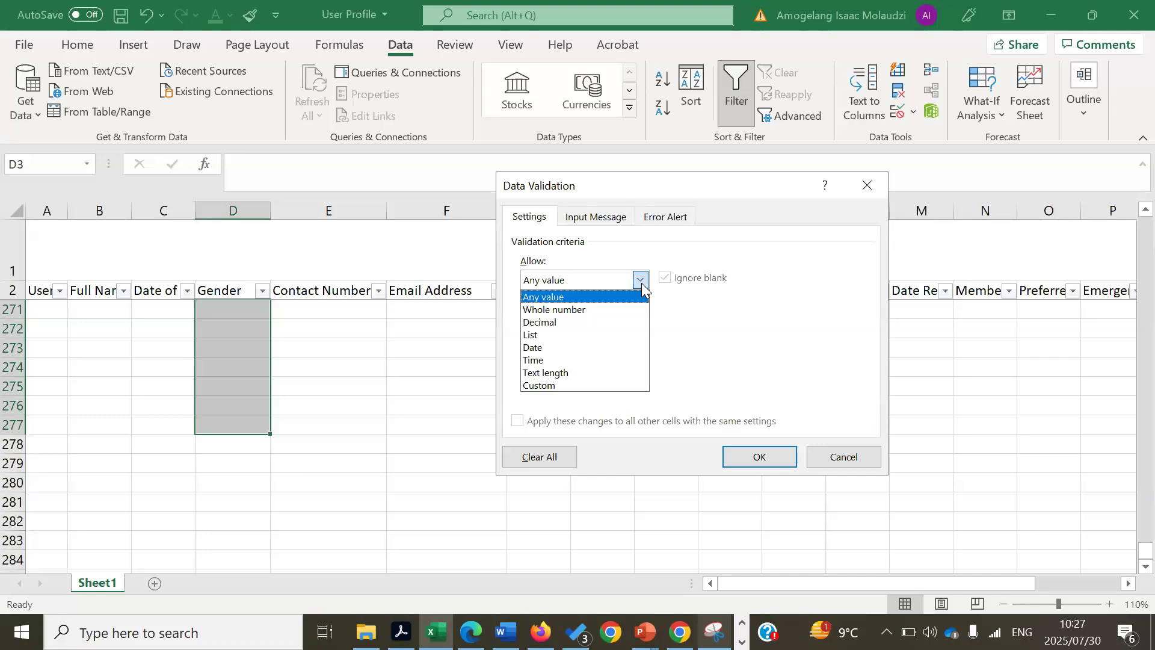
click(545, 335)
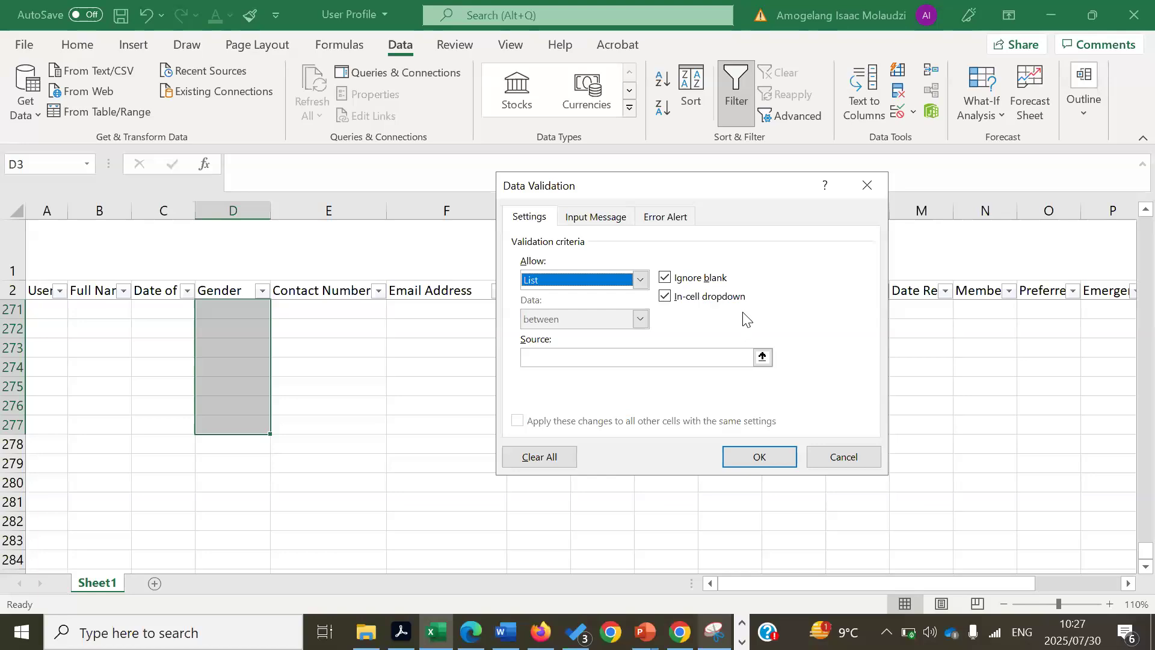
click(870, 180)
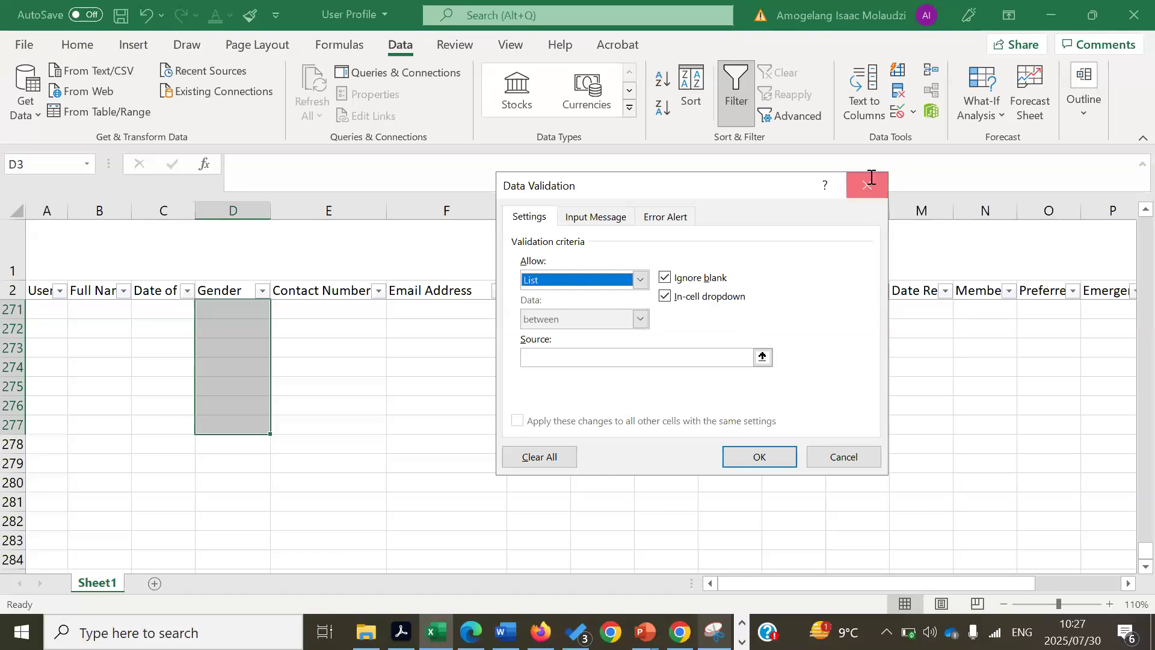
- Add Sheet2 with Male in A1 and Female in A2
click(154, 584)
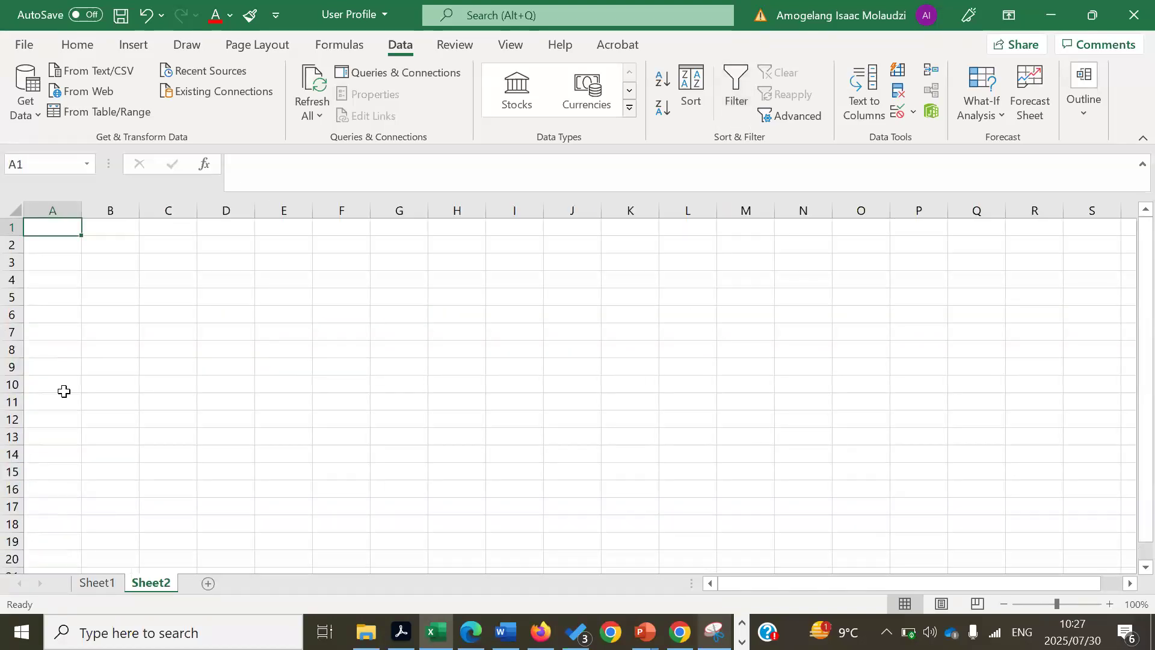
text(M)
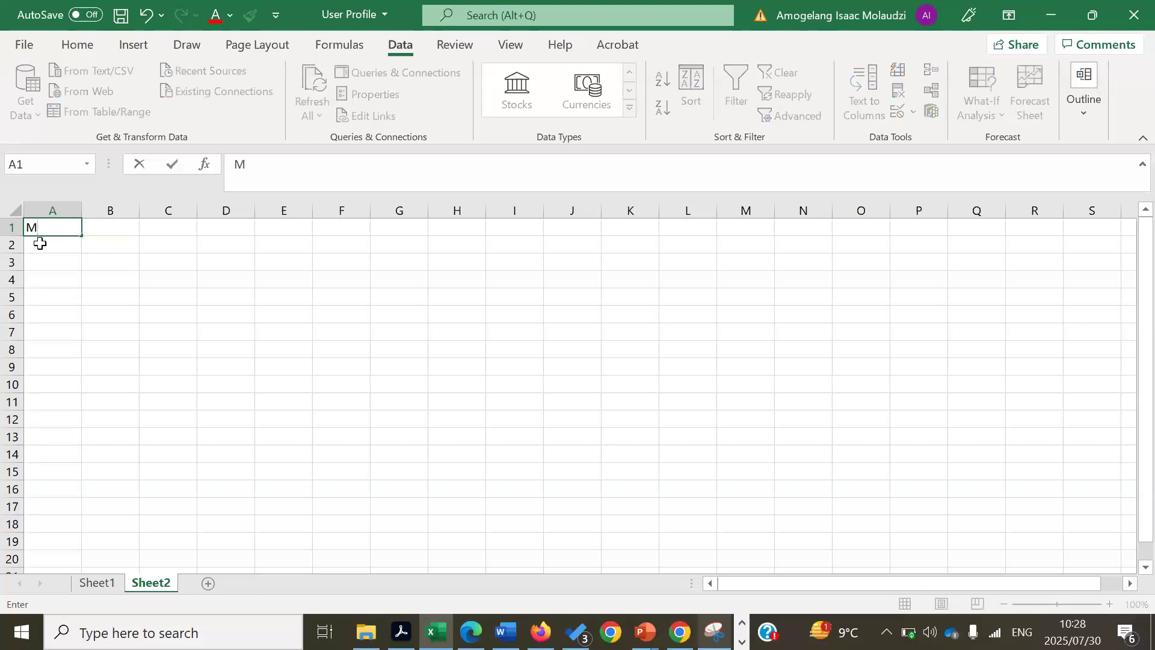
text(ale)
key(Return)
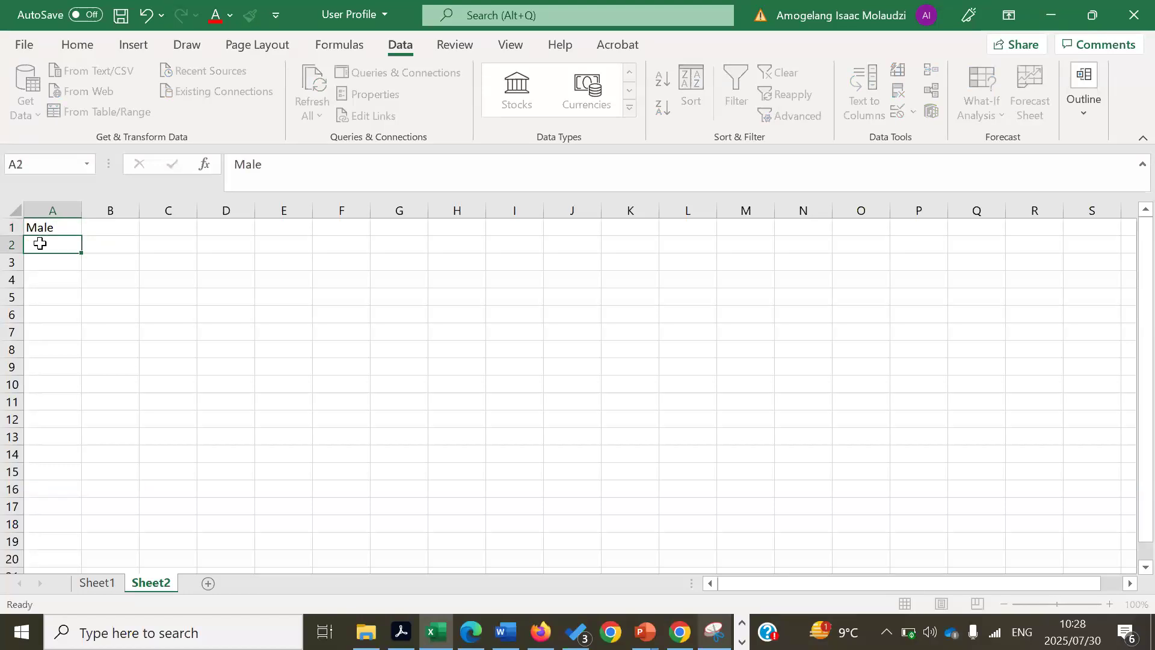
text(Female)
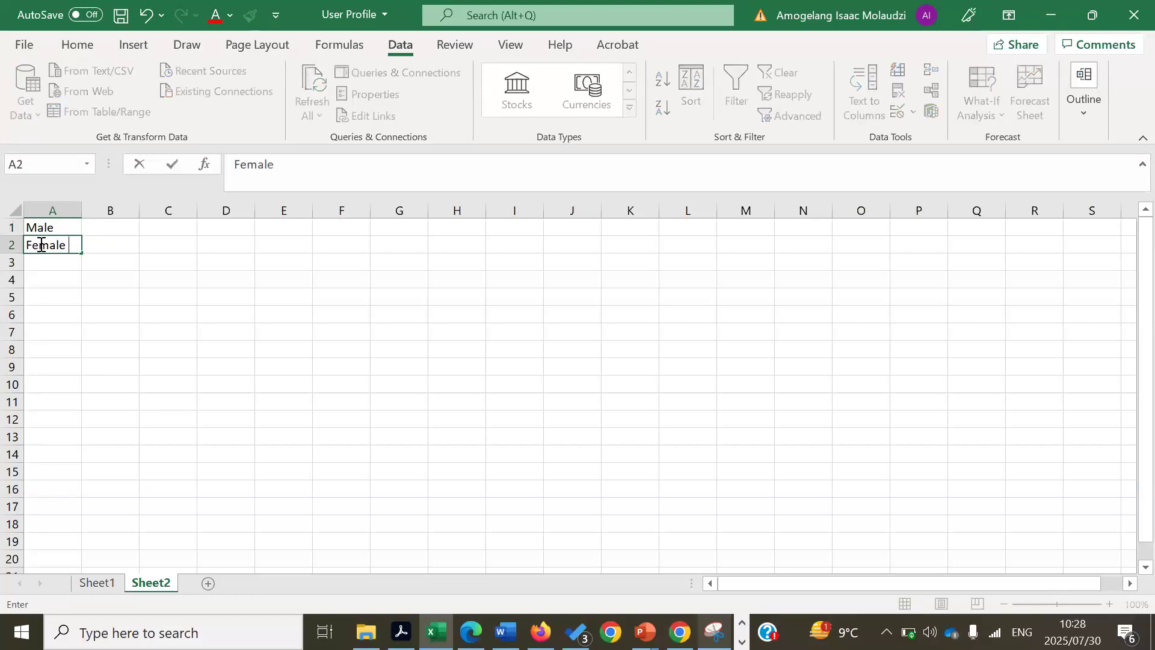
- Rename the Sheet2 tab holding Male and Female to 'Data Validation Sheet'
right_click(149, 583)
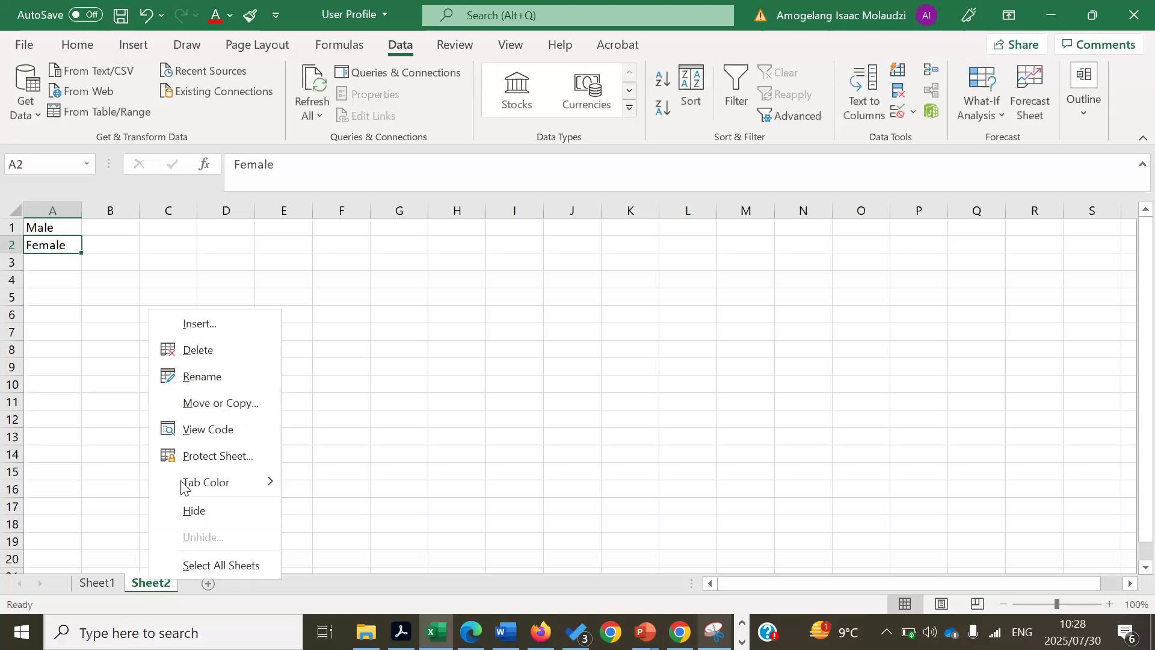
key(Escape)
text(M)
key(BackSpace)
text(Data)
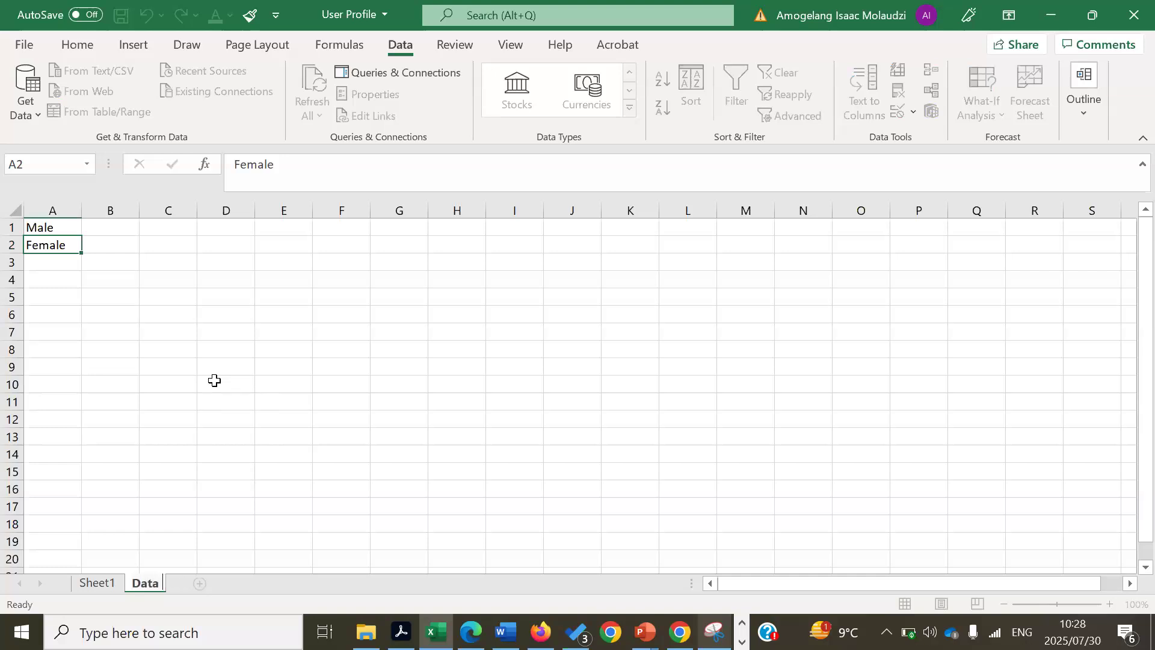
text( Valida)
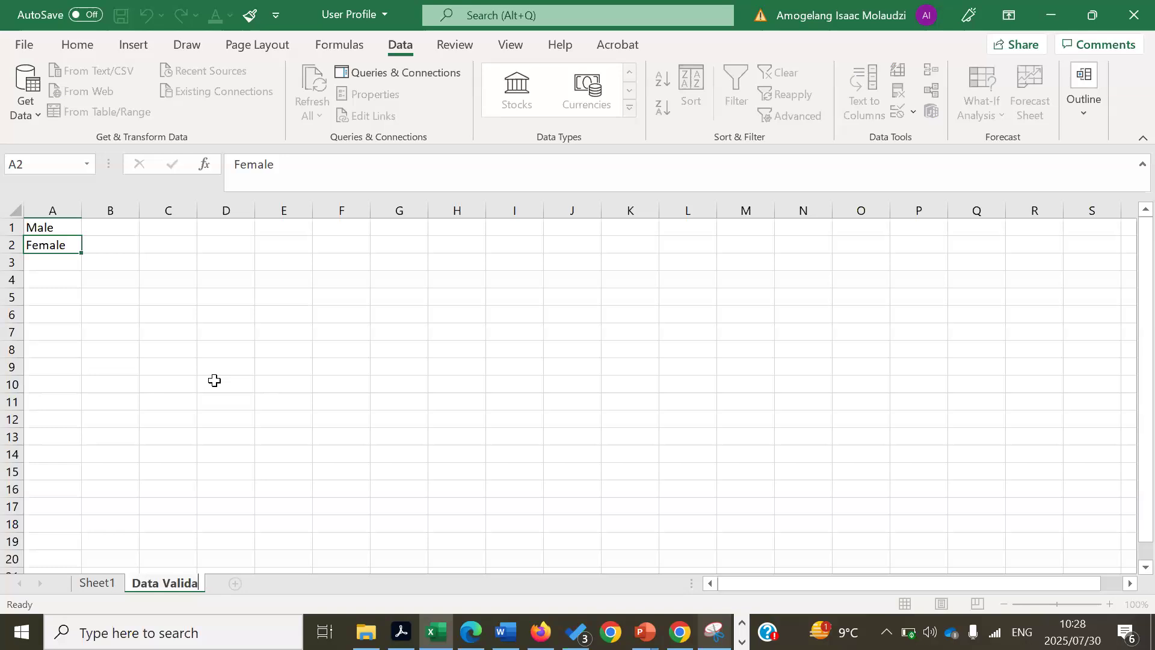
text(tion Sheet)
key(Return)
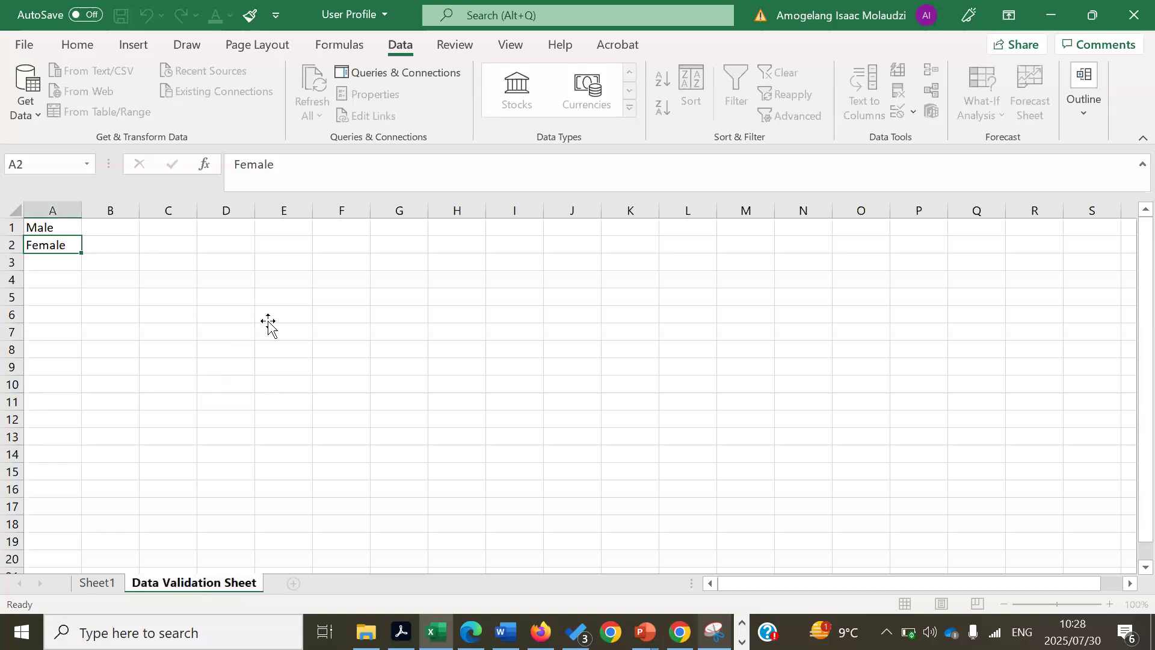
click(269, 325)
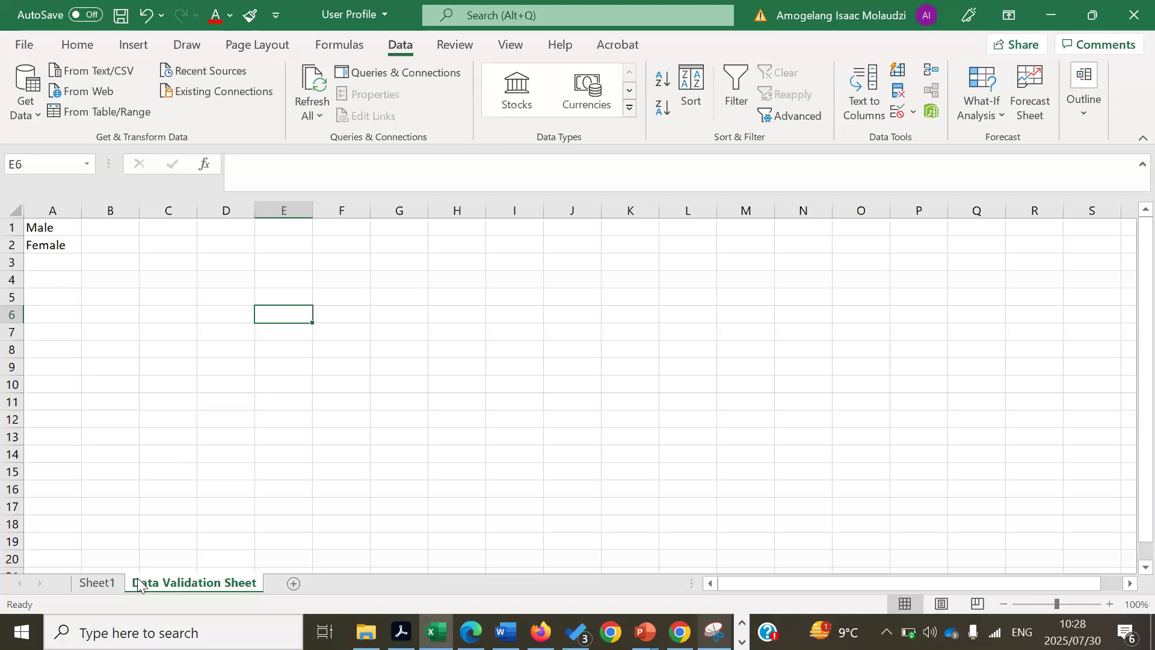
- Give the Gender cells List validation sourced from 'Data Validation Sheet'!$A$1:$A$2 (Male, Female)
click(95, 581)
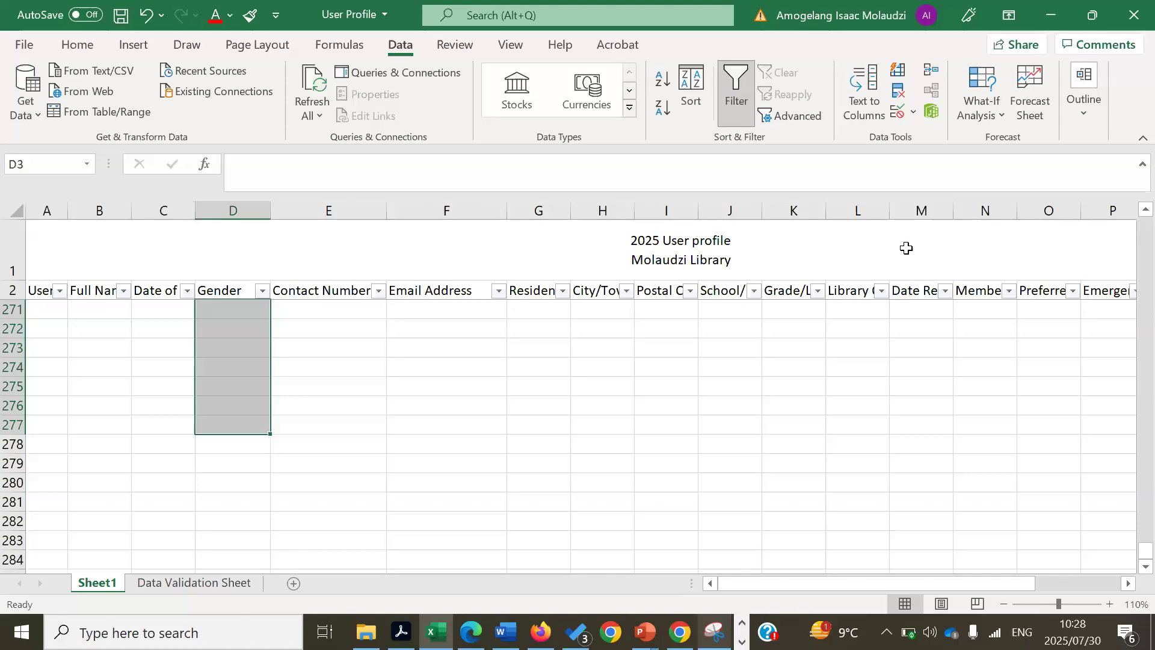
click(912, 113)
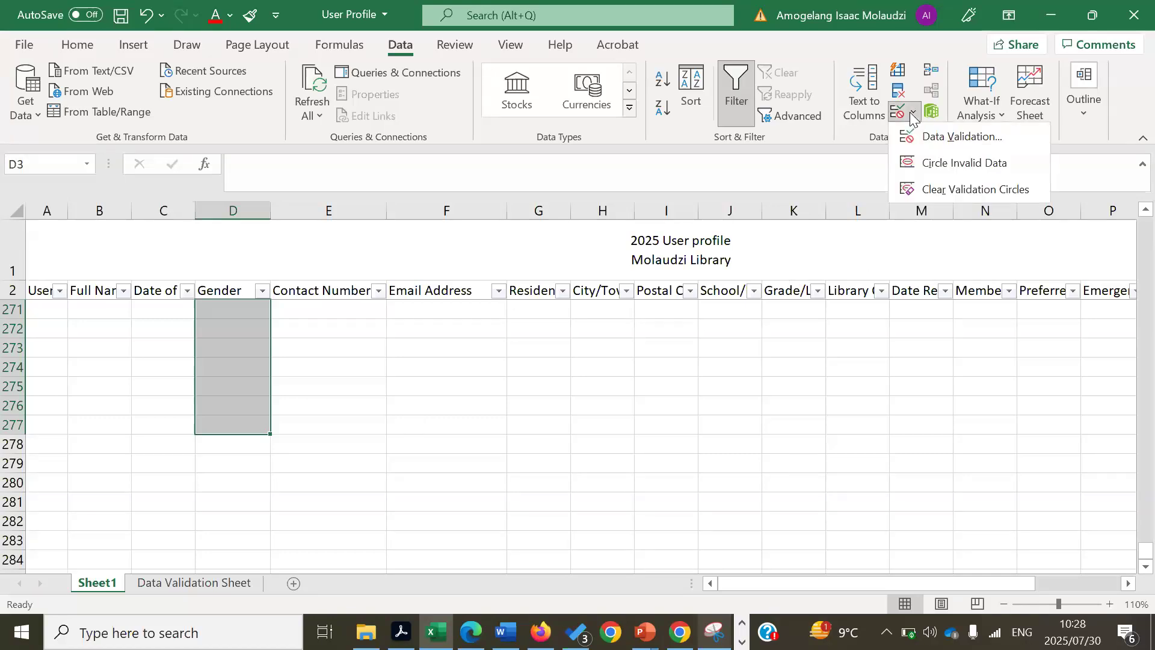
click(931, 136)
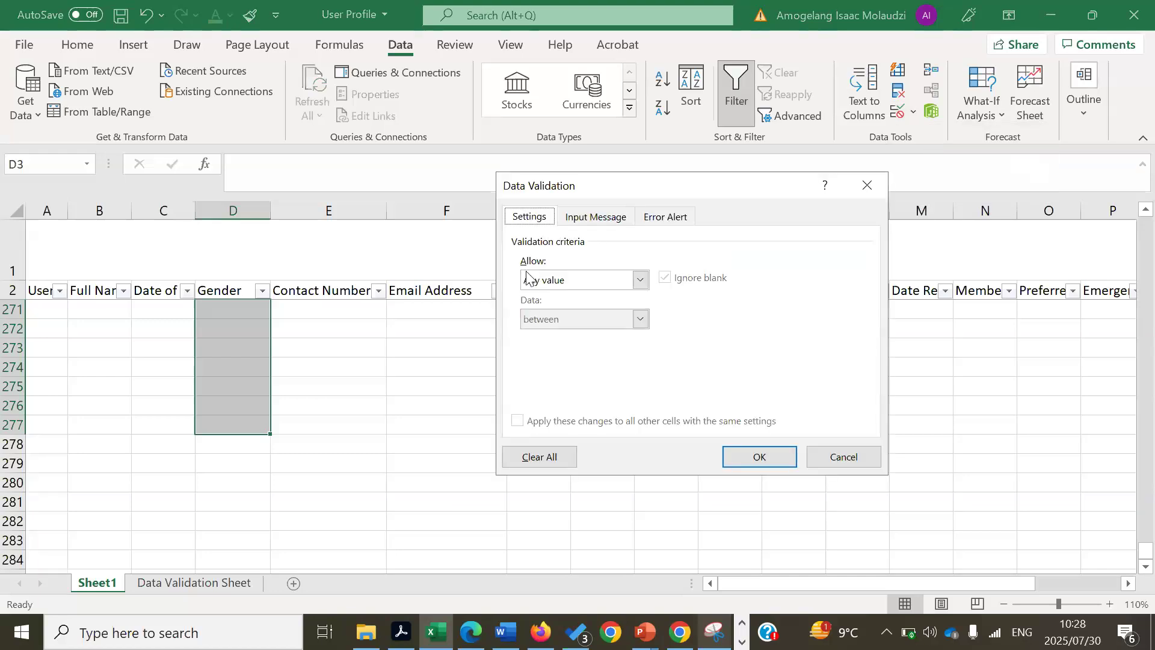
click(640, 280)
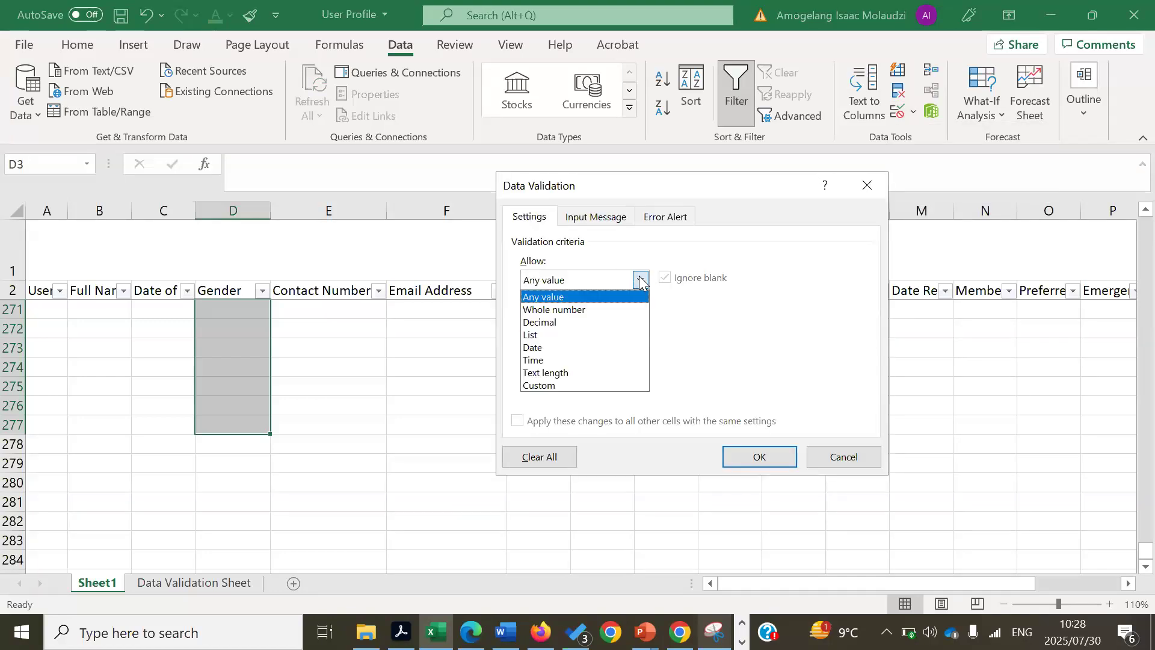
click(549, 335)
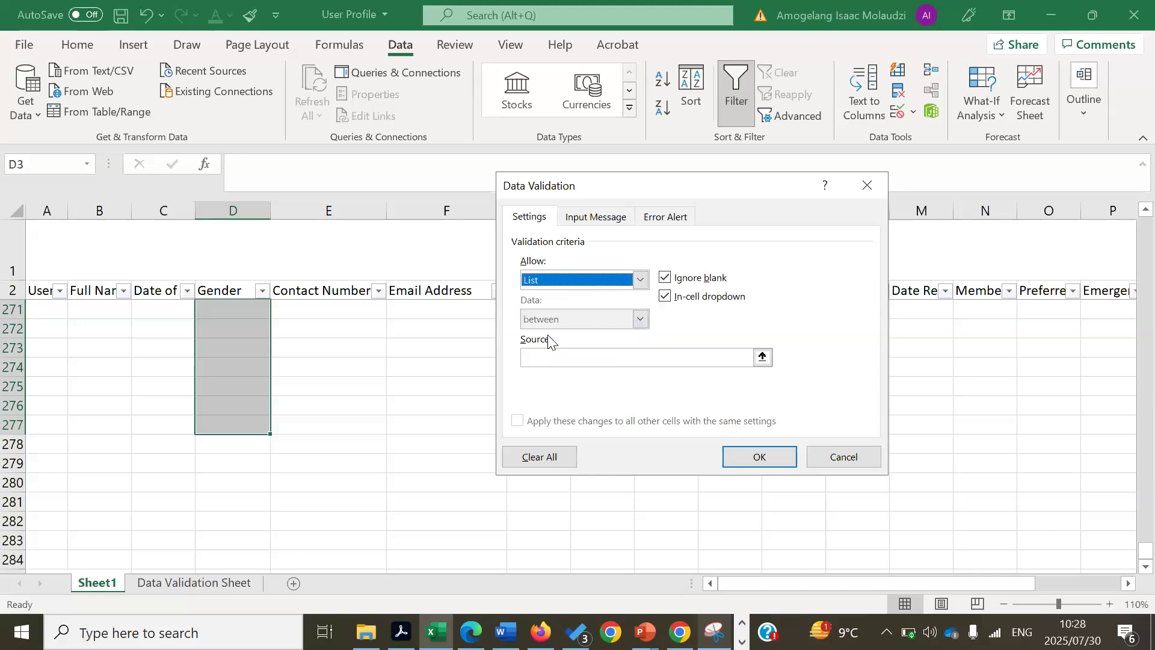
click(762, 357)
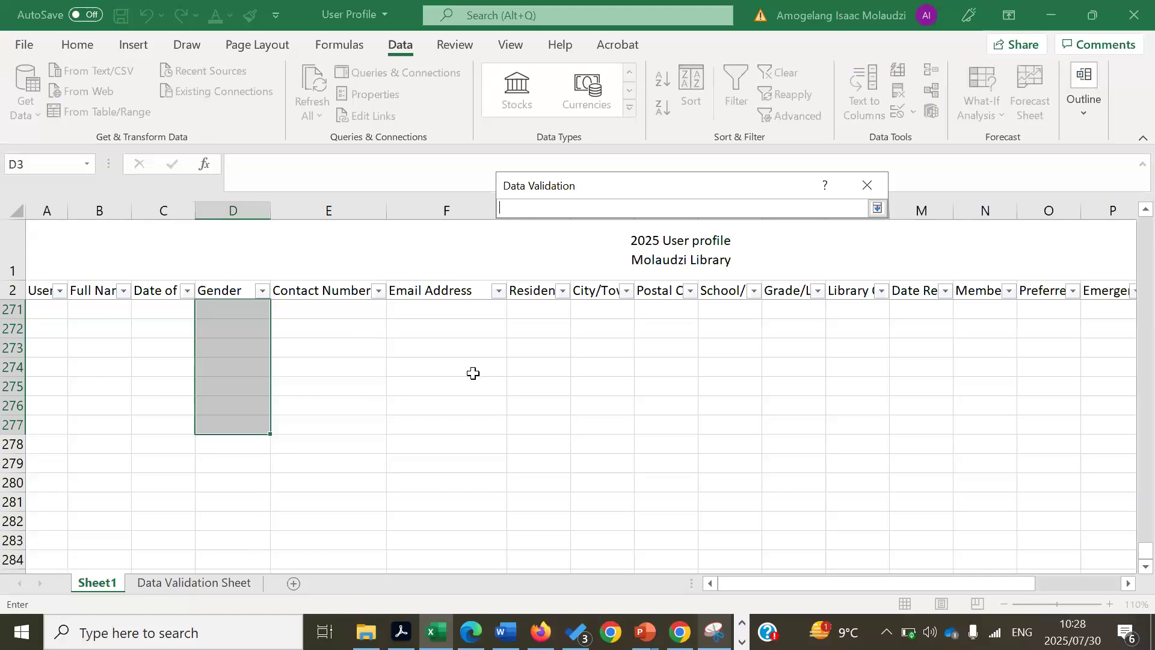
click(202, 585)
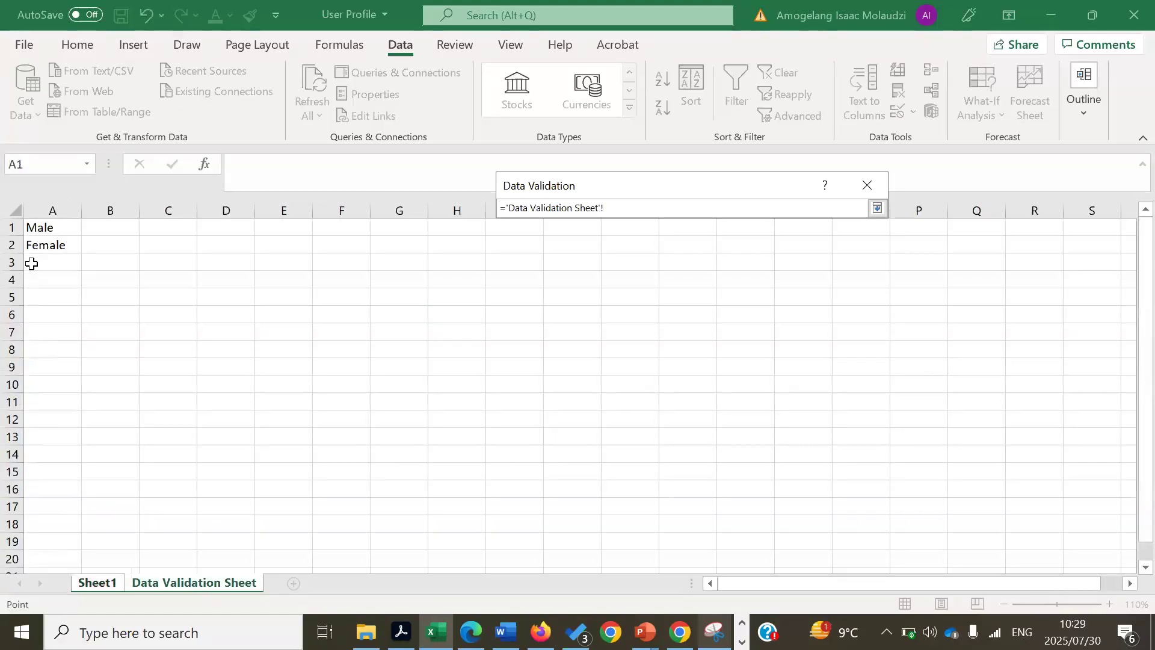
drag(52, 228, 53, 241)
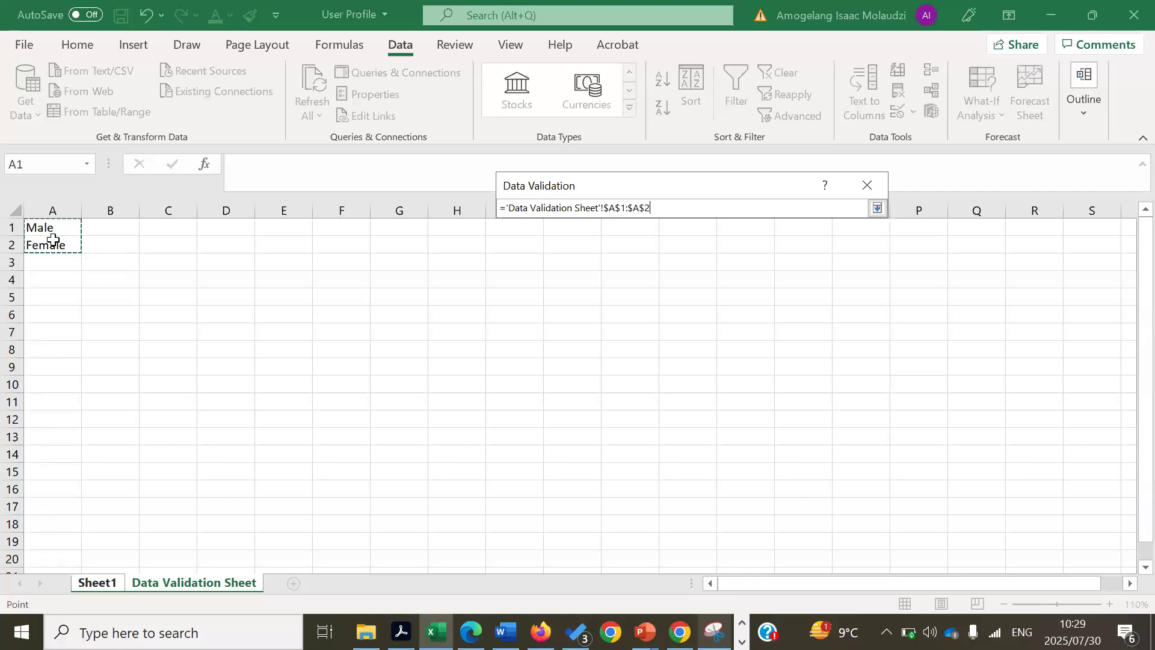
key(Return)
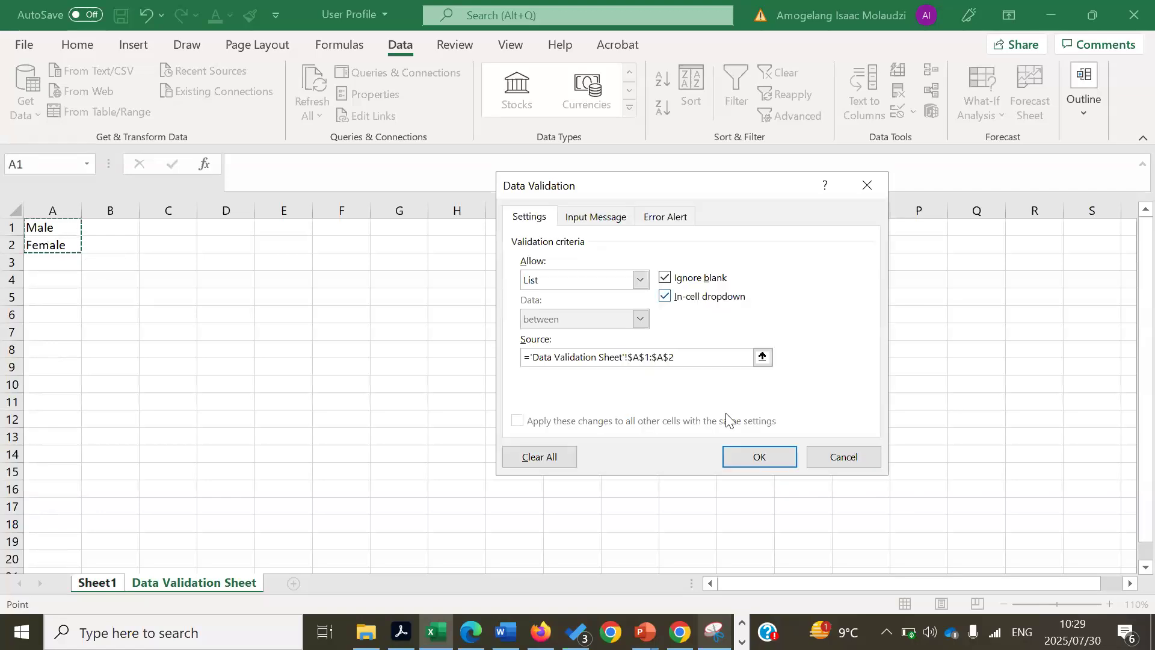
click(733, 458)
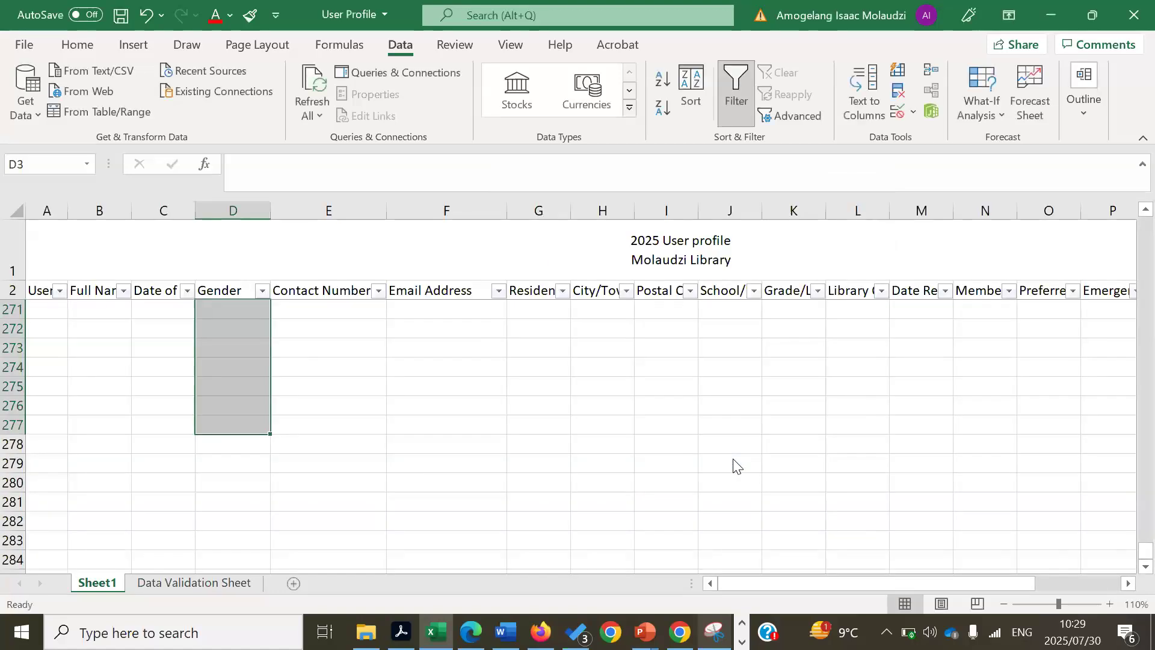
- Scroll to the top of the table and enter the first user's full name in B3
click(1060, 405)
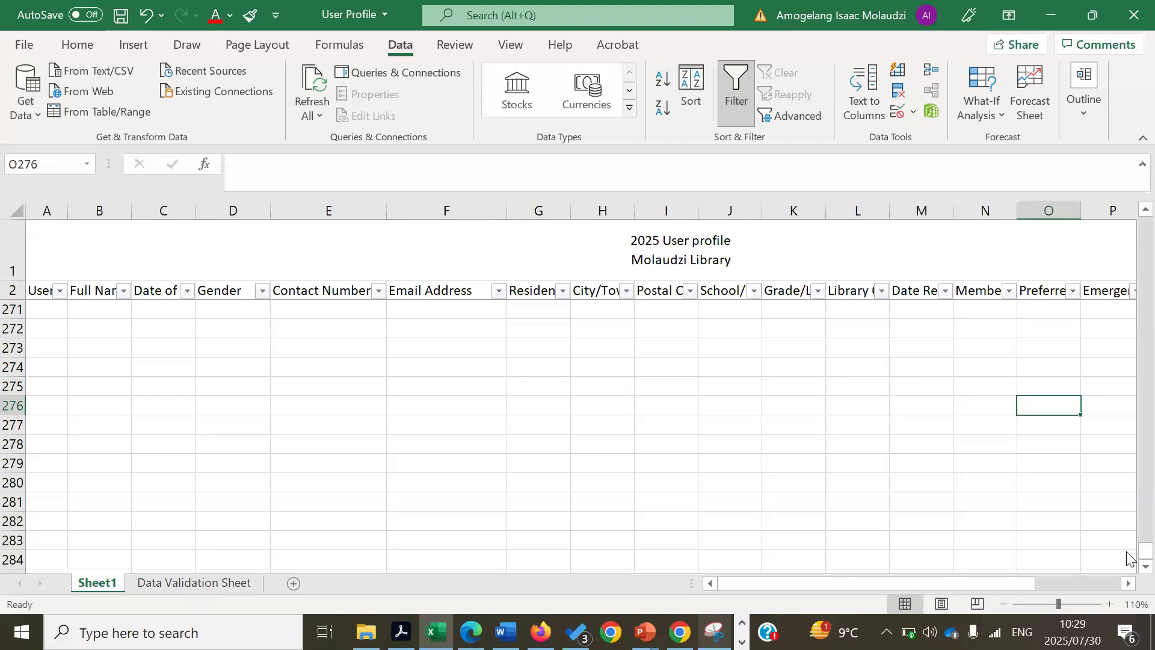
drag(1144, 550, 1130, 148)
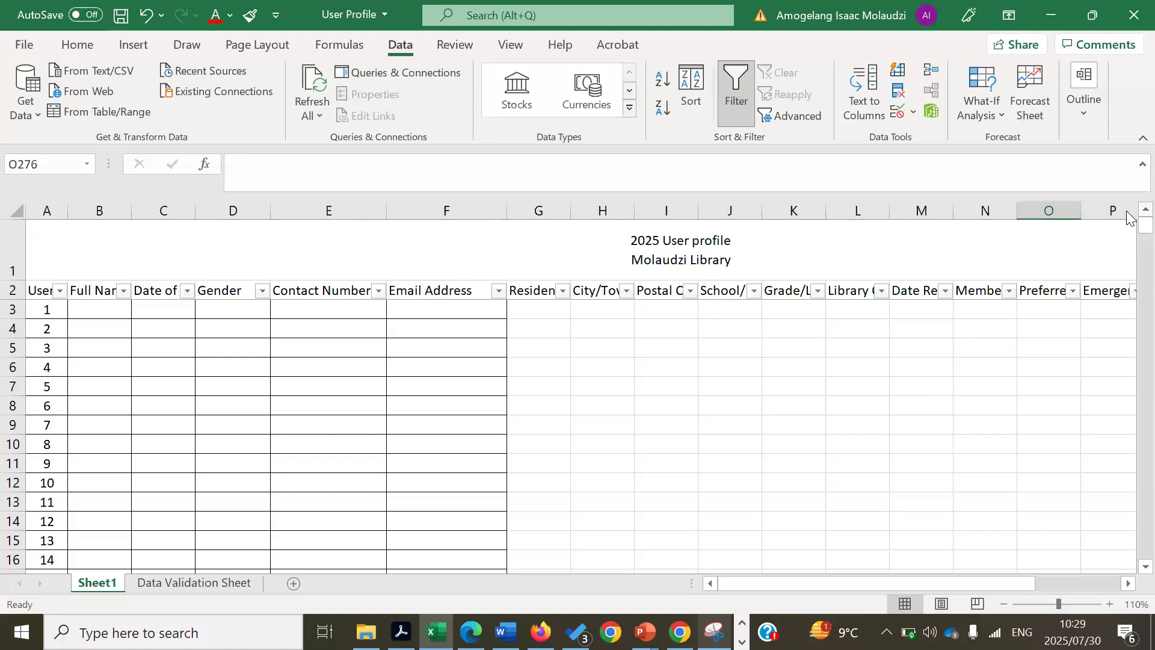
click(92, 309)
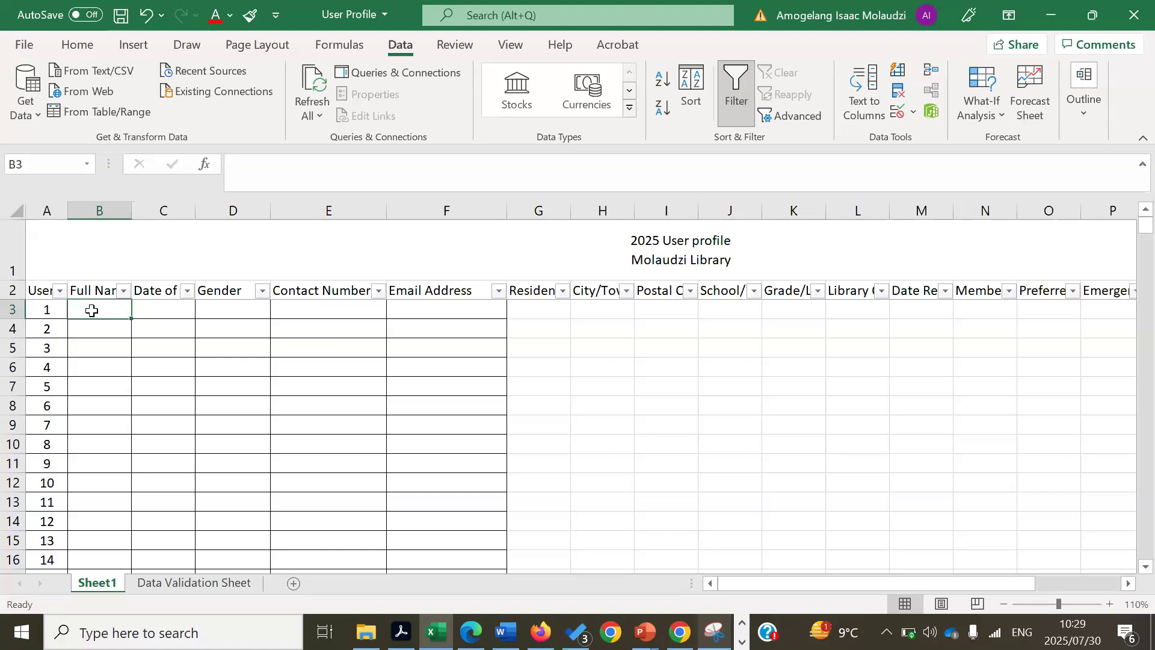
text(Isaac)
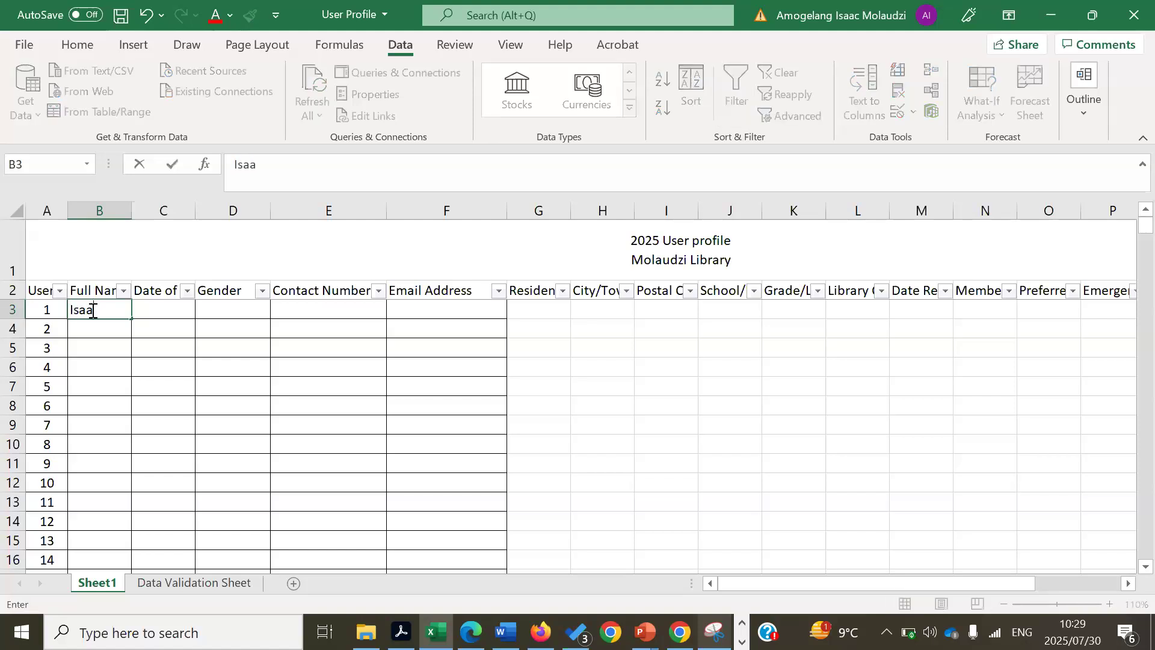
key(Tab)
key(Tab)
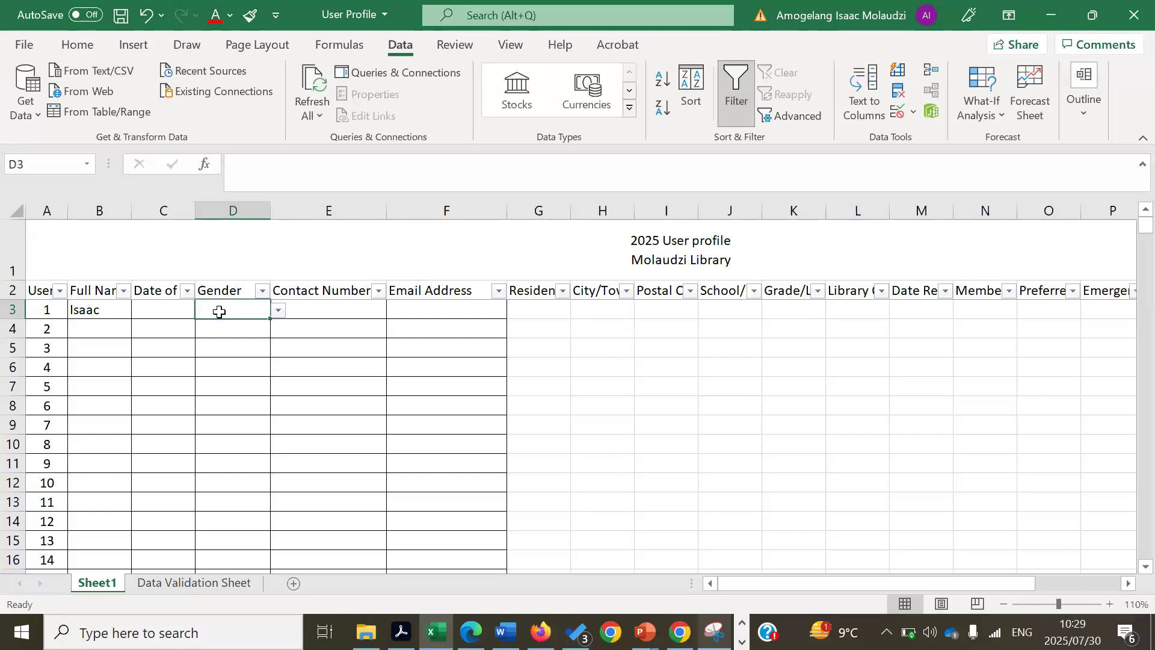
- Set the first user's Gender to Male from the dropdown
click(279, 310)
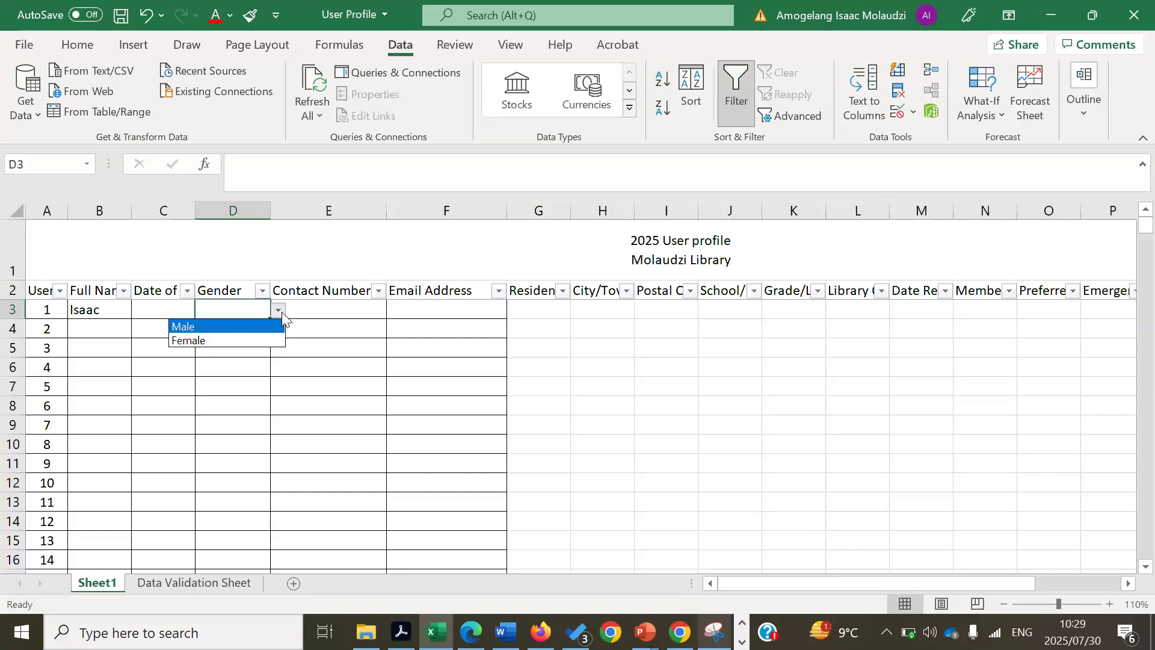
click(197, 340)
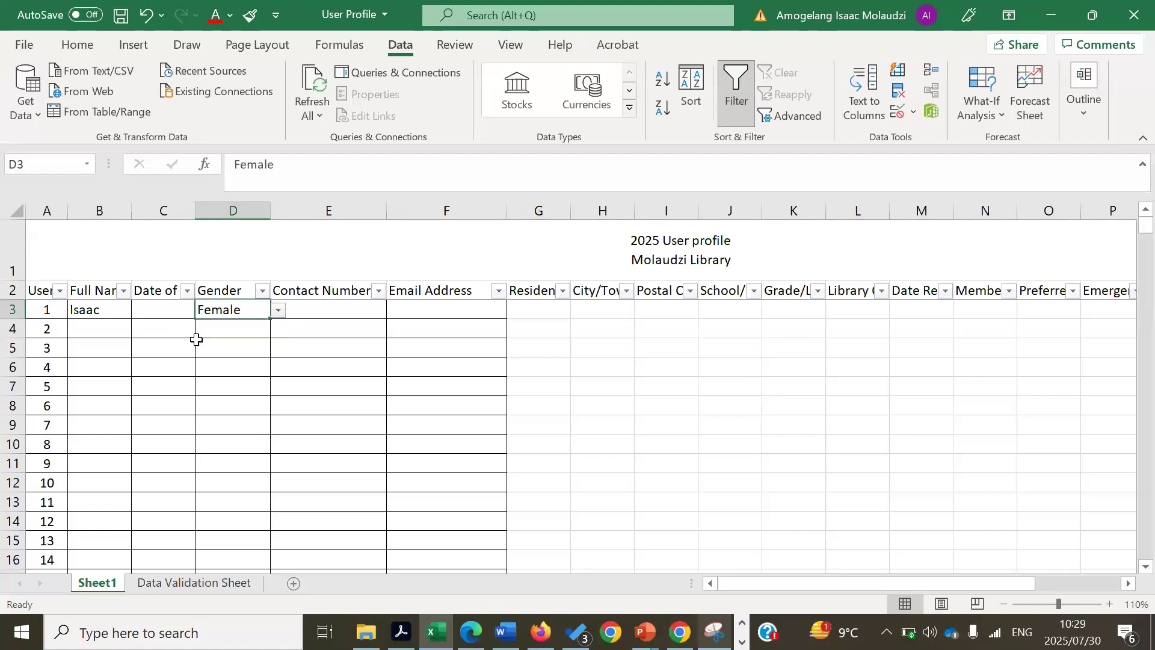
click(279, 311)
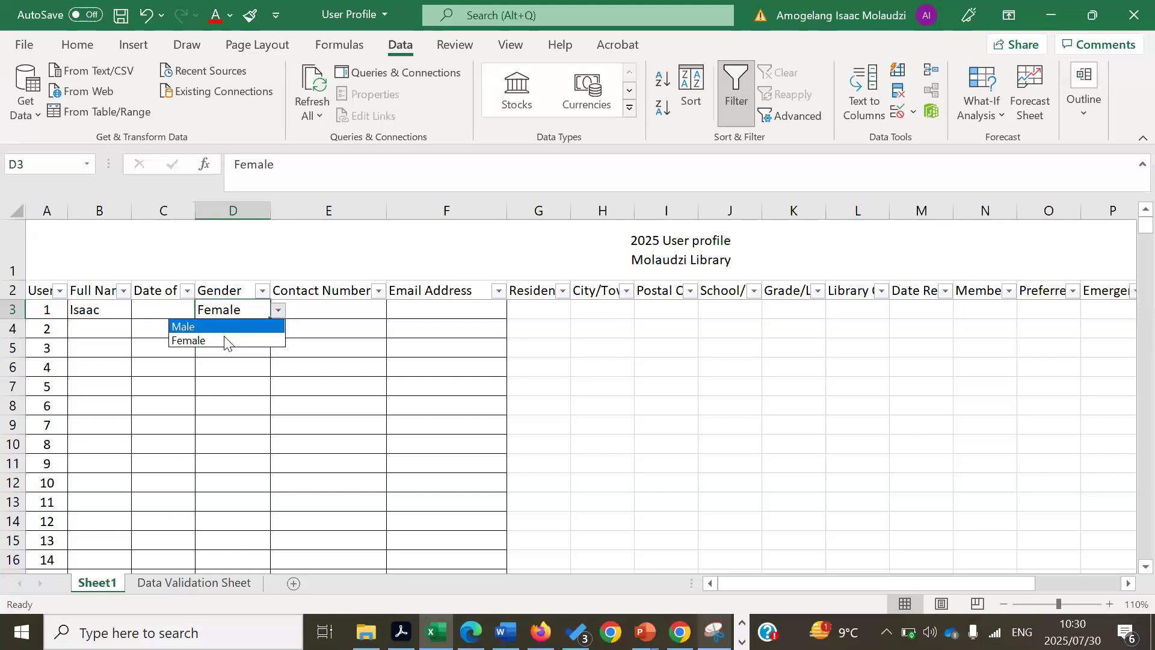
click(222, 323)
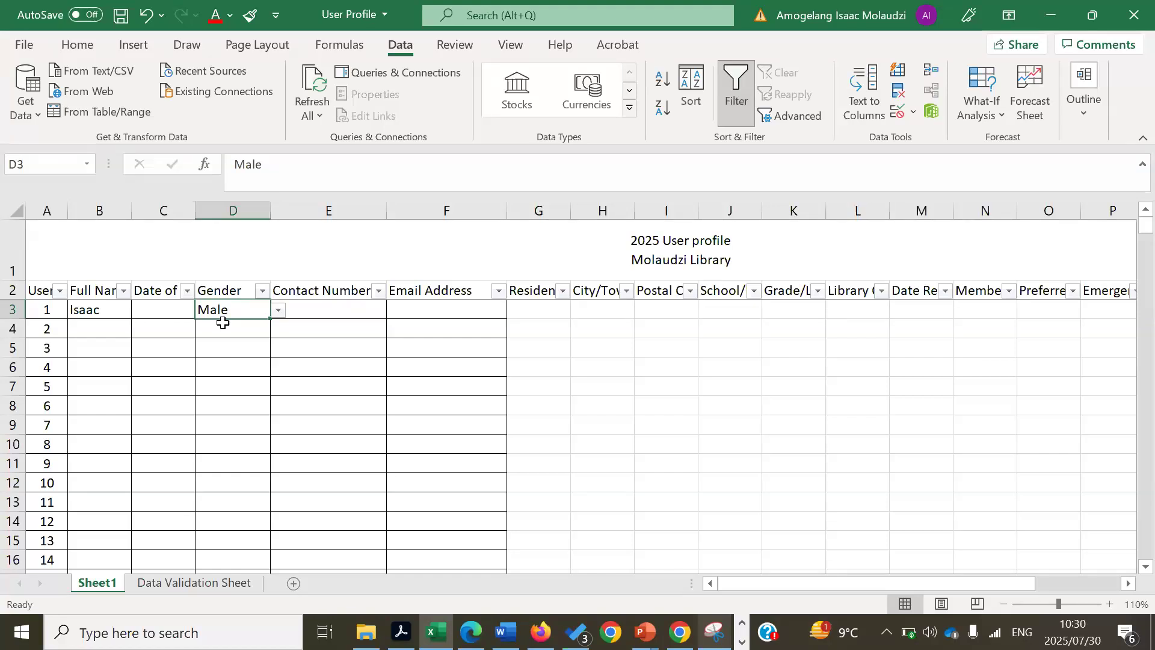
key(Tab)
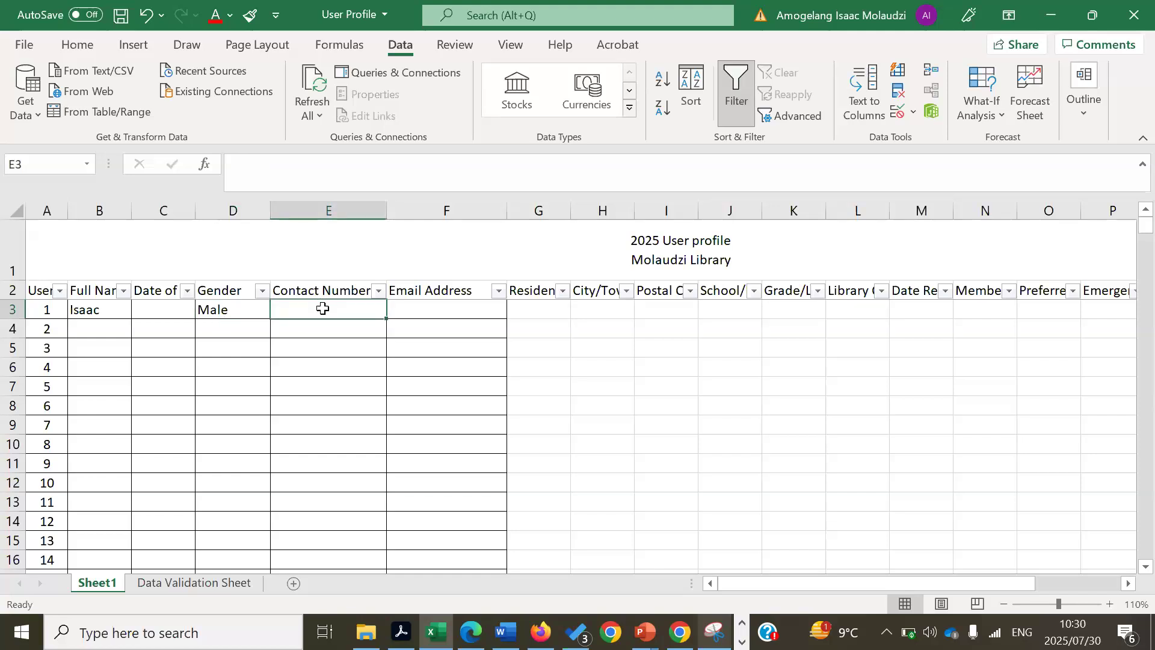
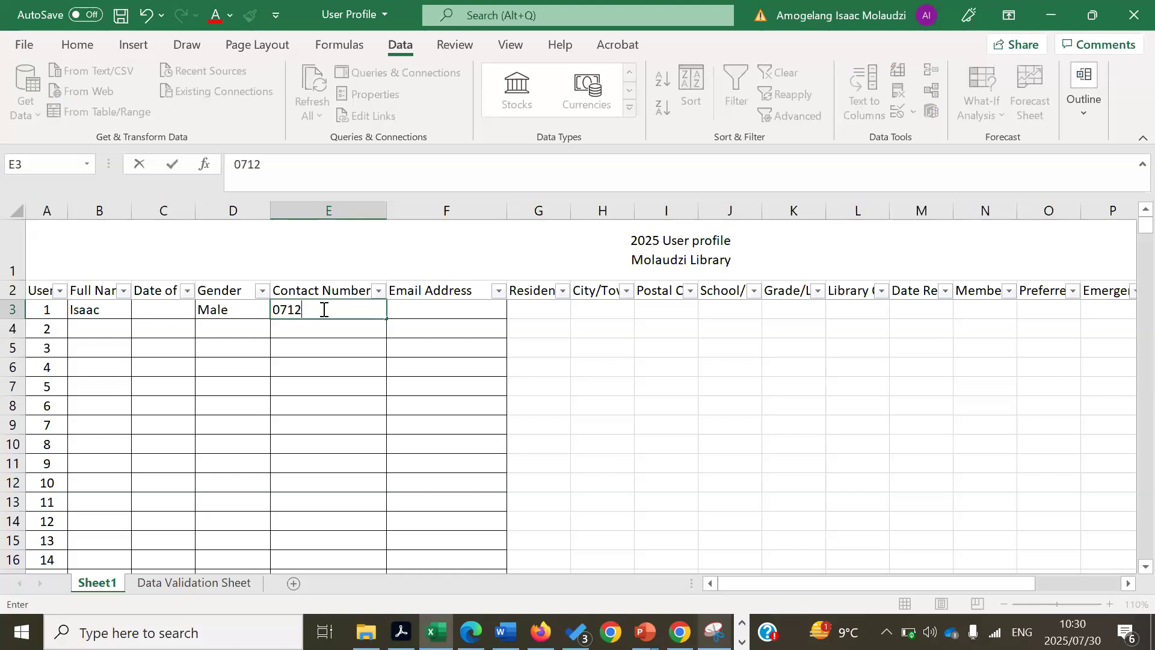
- Enter the first user's contact number in E3, then select the Contact Number cells down column E
click(352, 394)
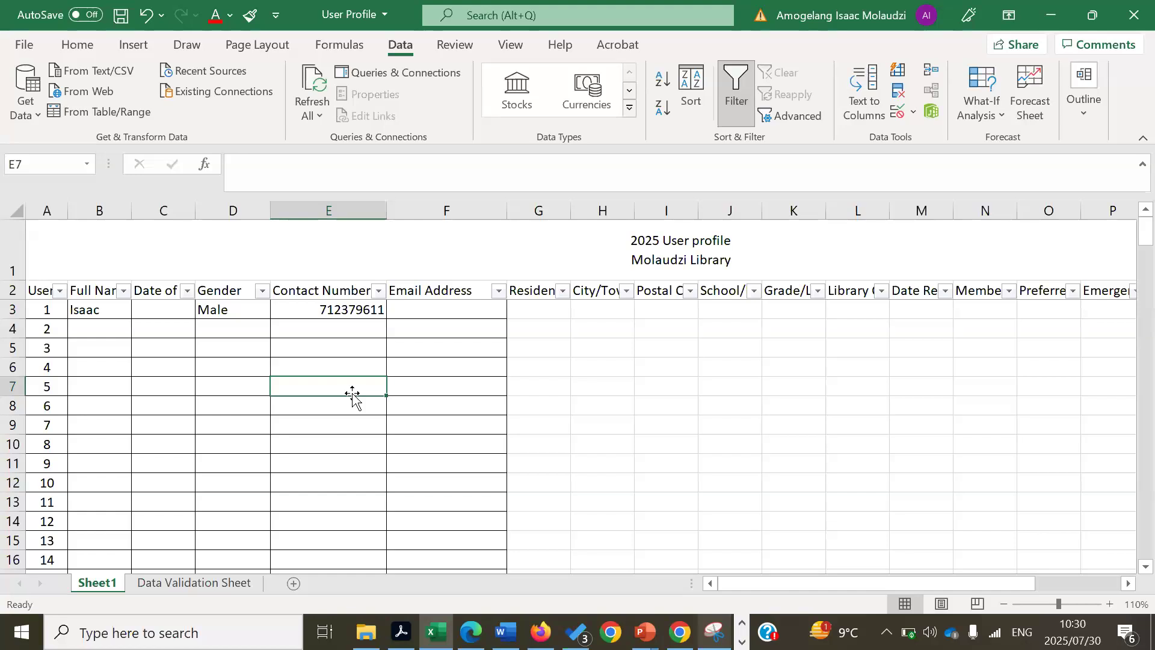
key(Tab)
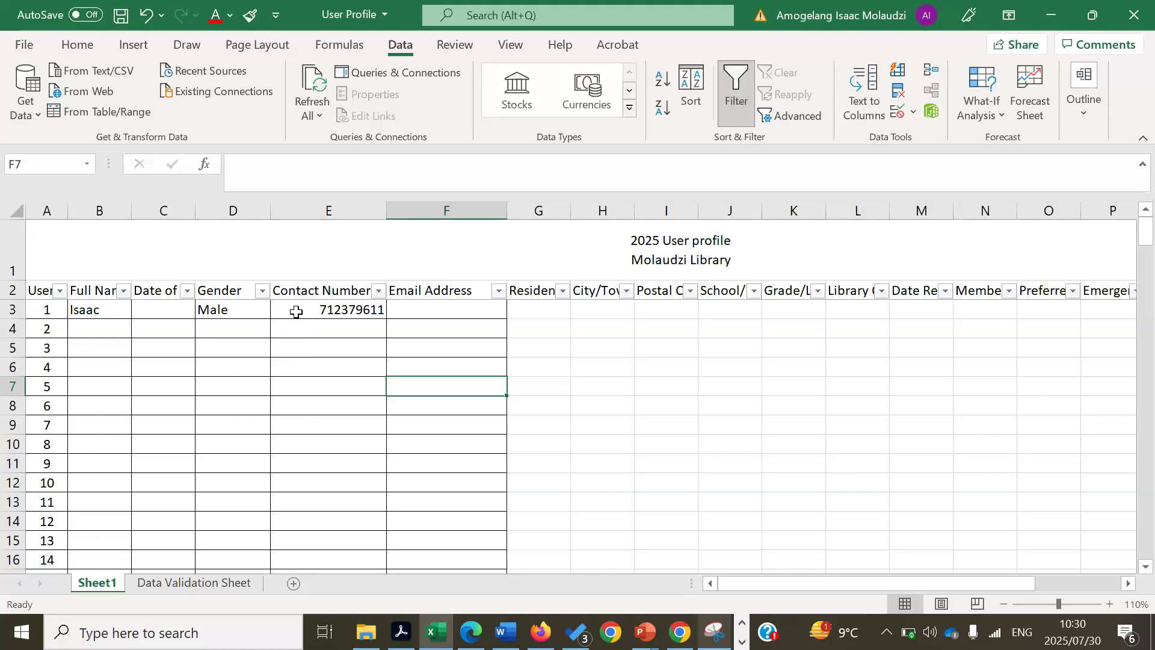
drag(310, 613, 307, 567)
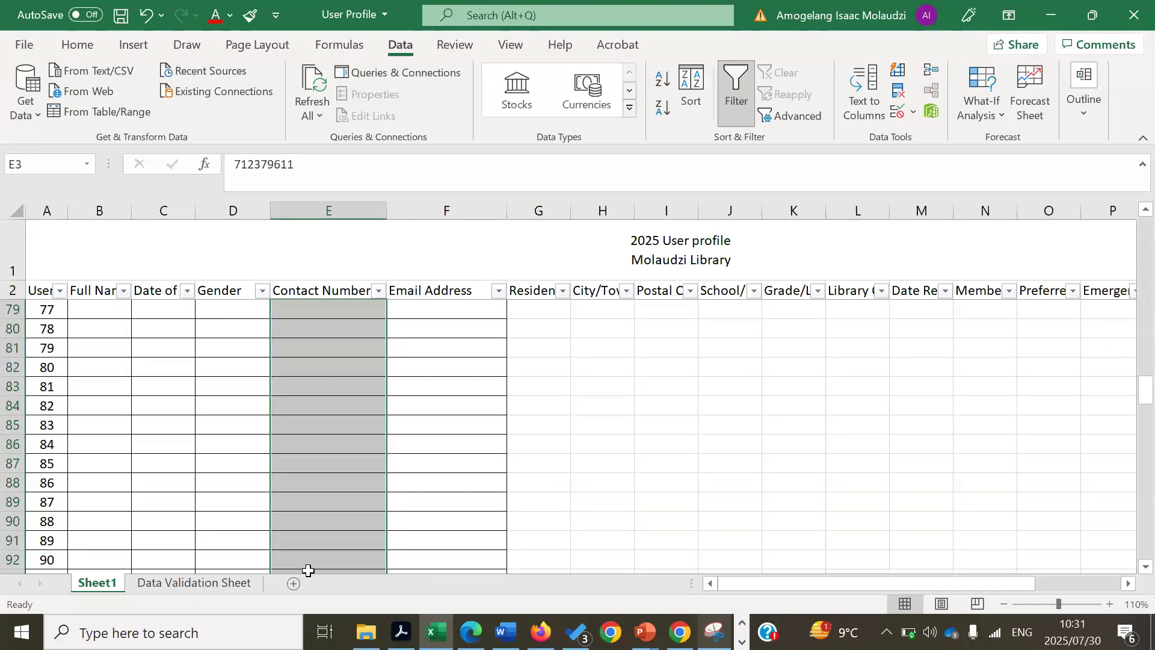
- Format the selected Contact Number cells with the Text number category
right_click(325, 405)
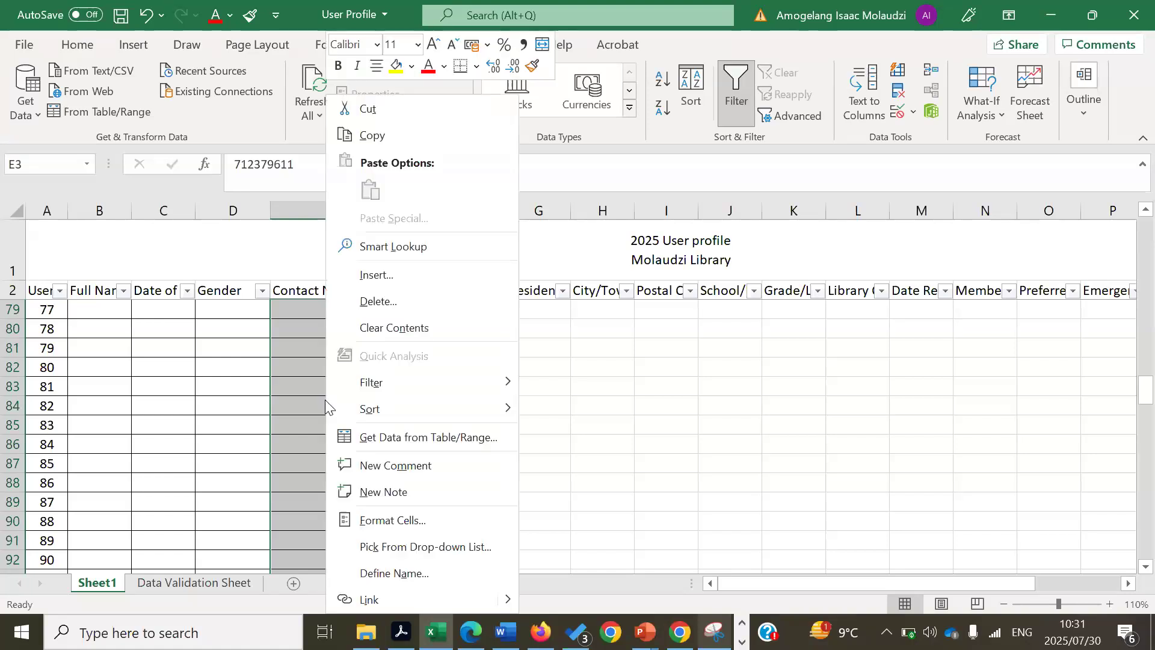
click(373, 525)
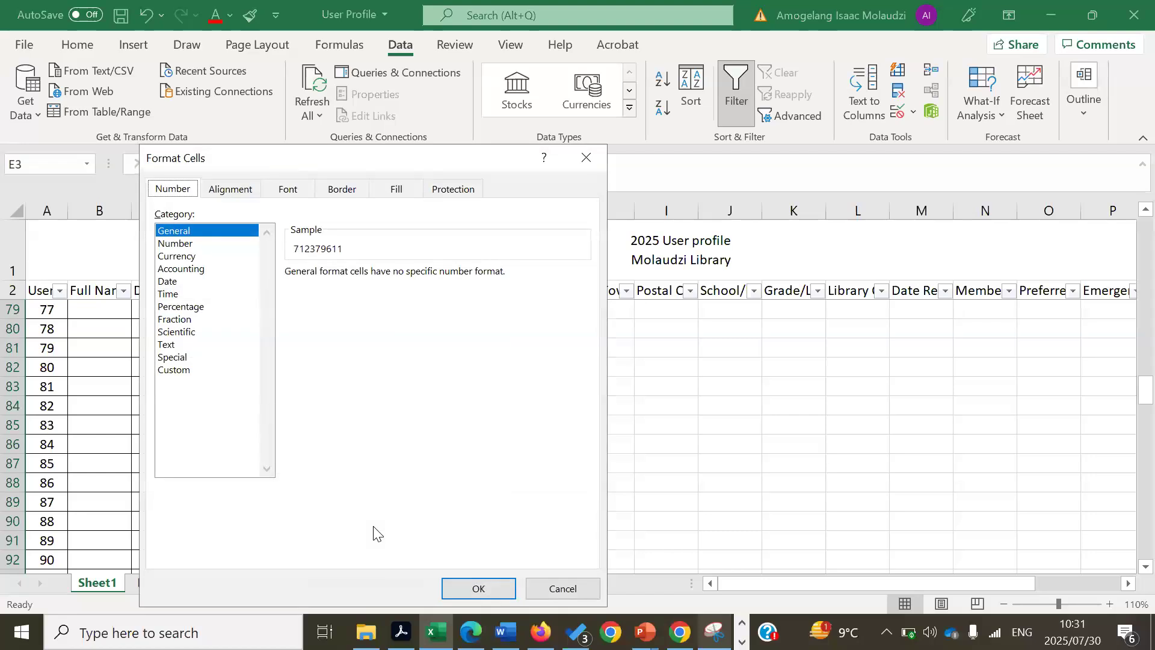
click(172, 345)
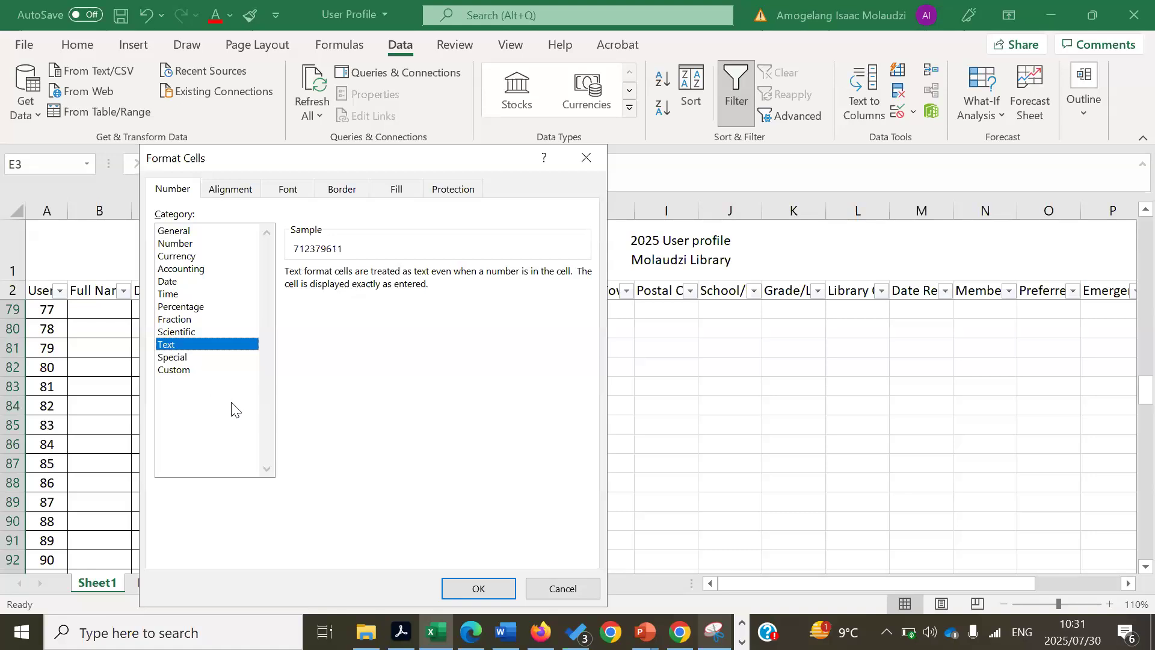
click(489, 589)
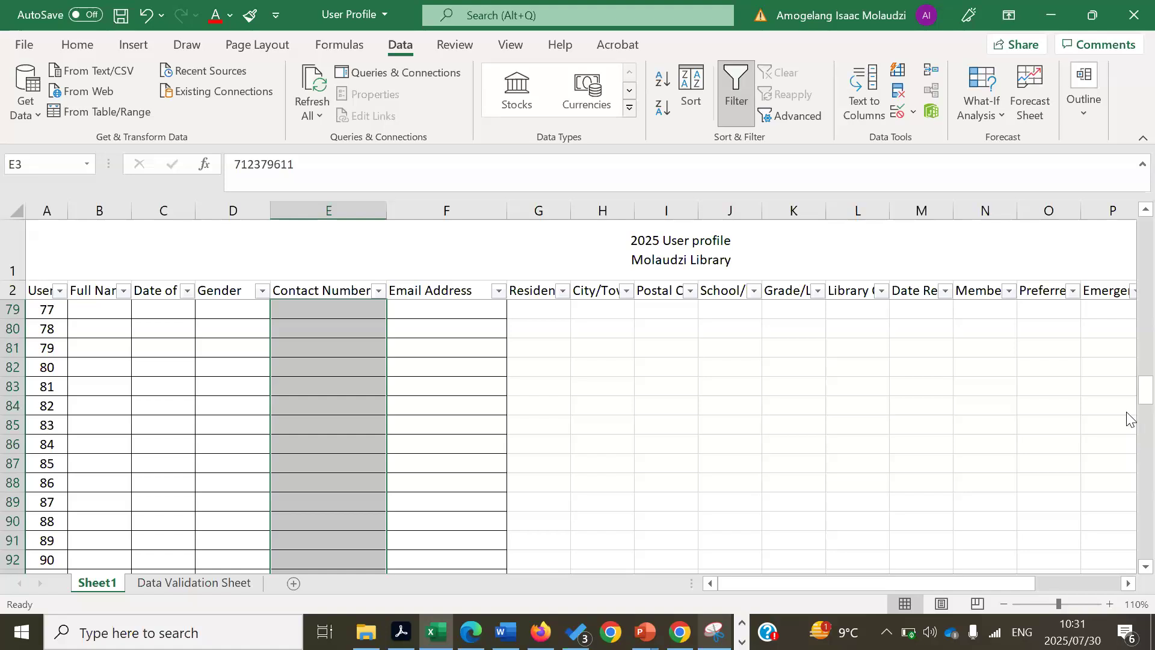
drag(1126, 341, 1128, 150)
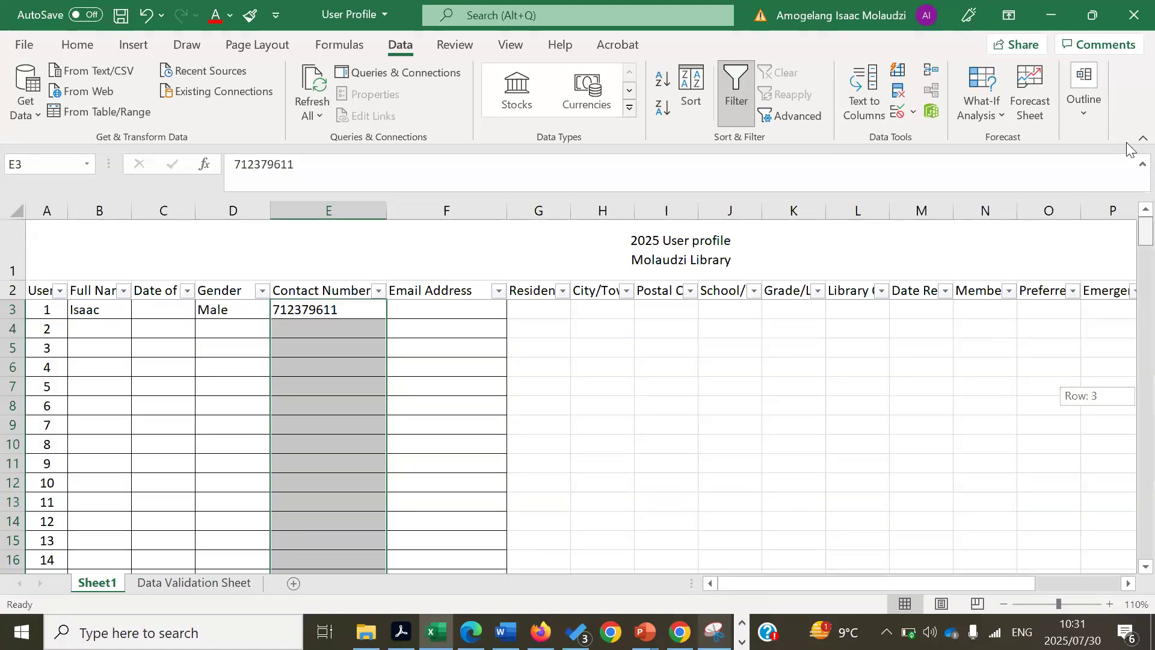
- Add the missing leading 0 to the first user's contact number in E3
click(272, 311)
double_click(273, 311)
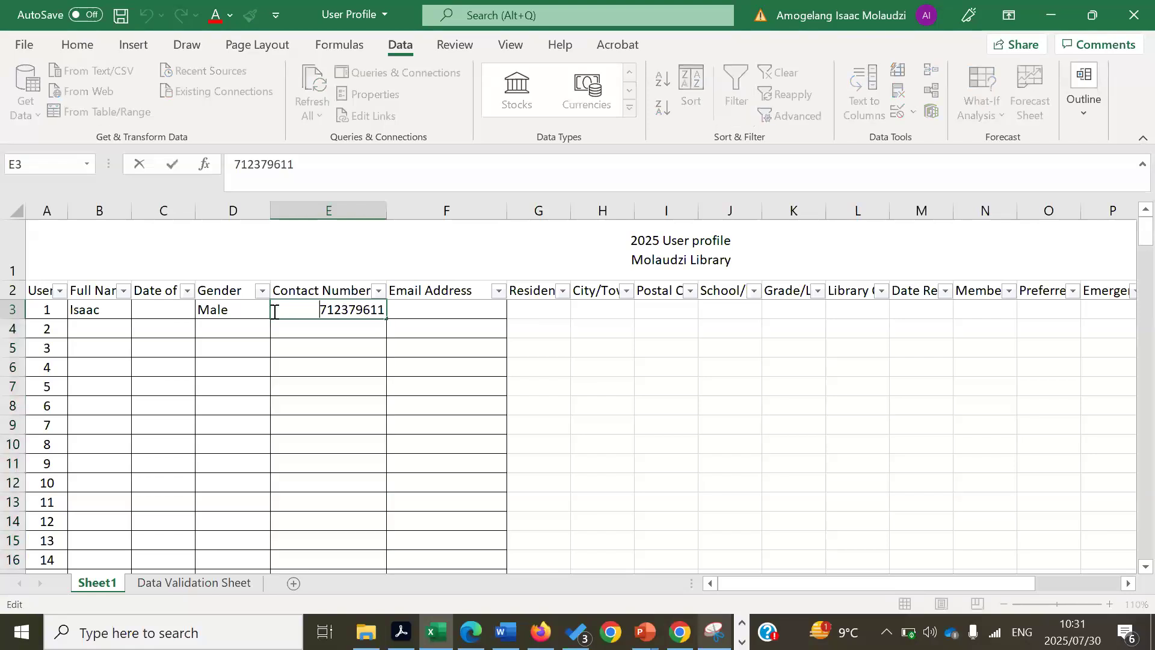
text(0)
click(305, 364)
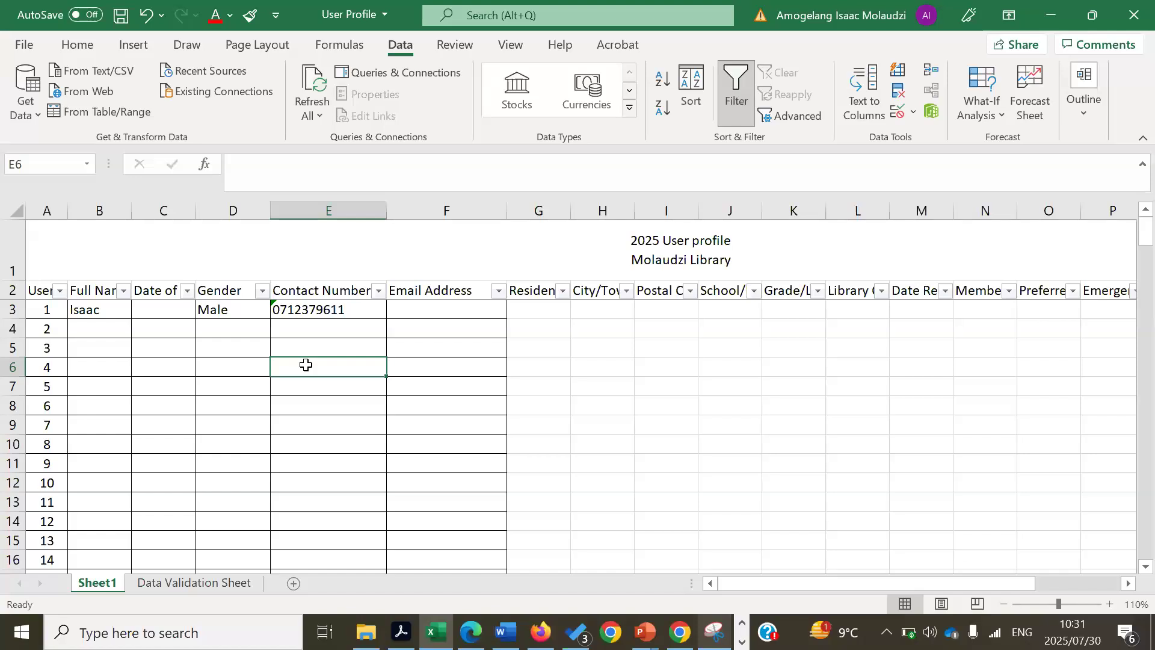
- Enter the second user's contact number in E4, keeping its leading zero
double_click(305, 333)
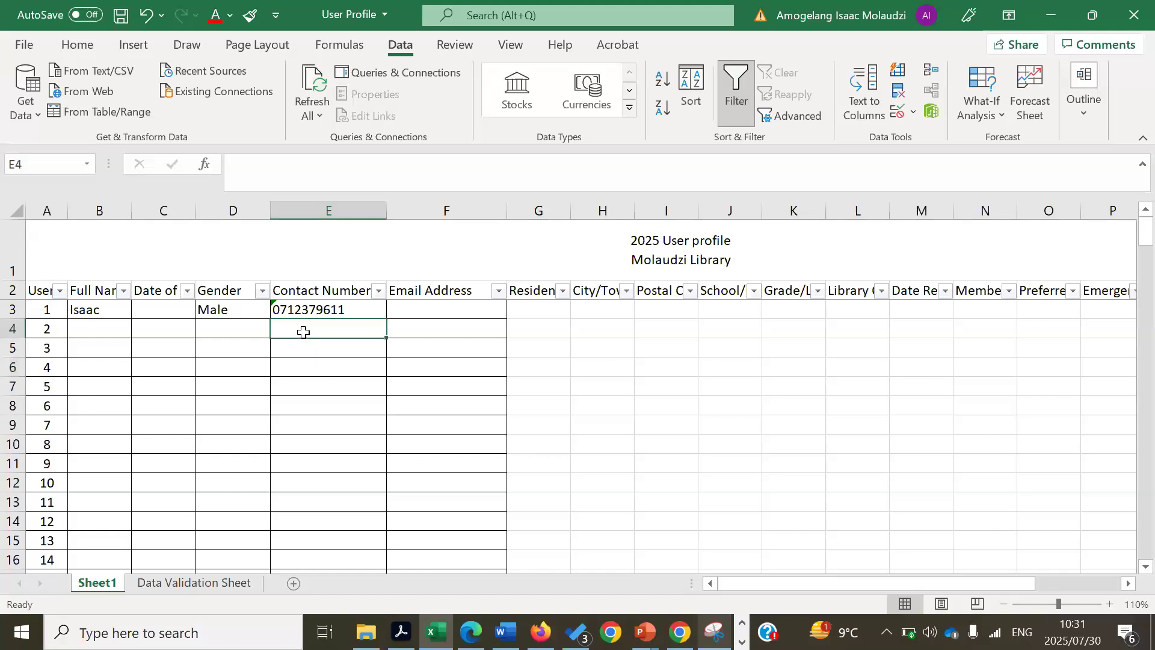
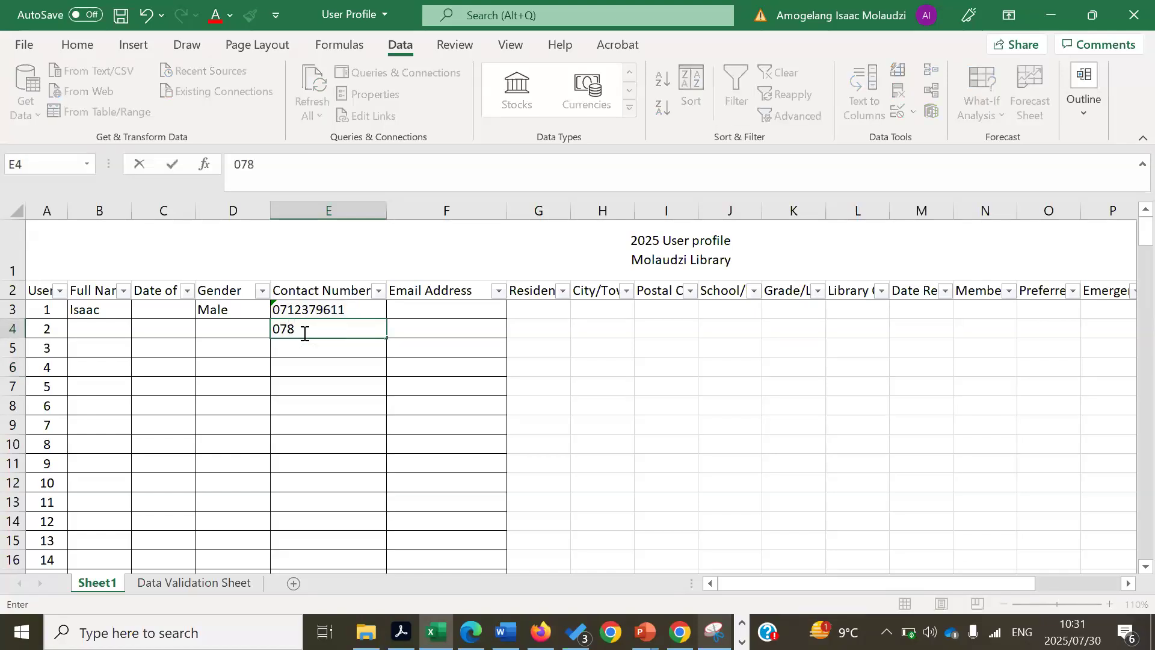
click(323, 404)
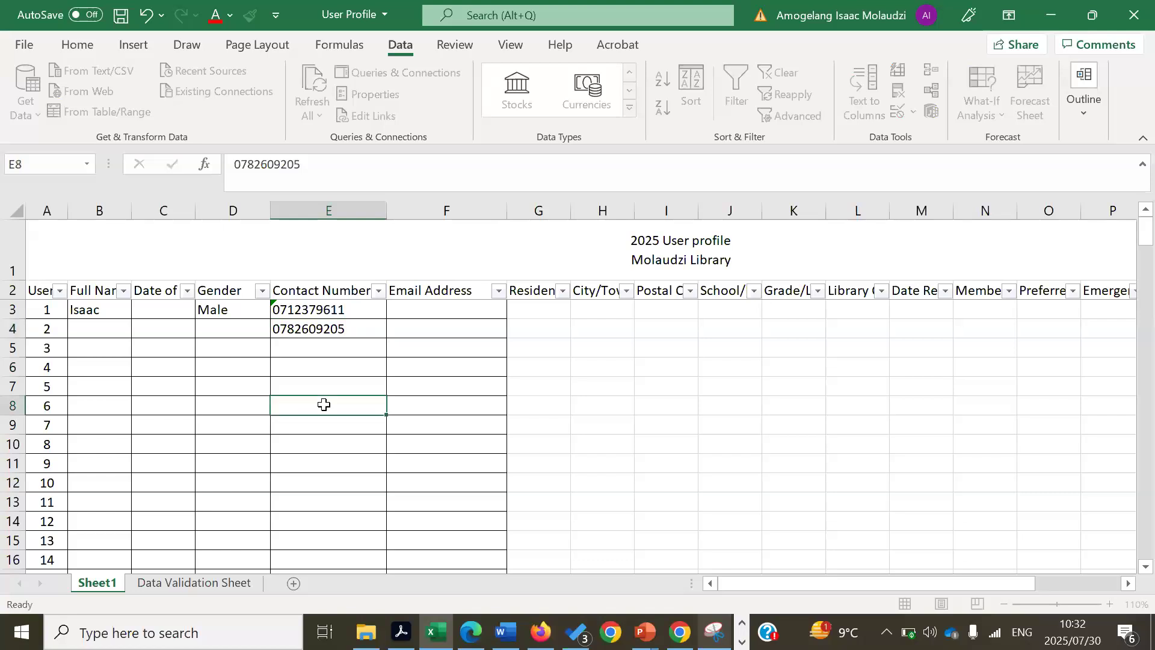
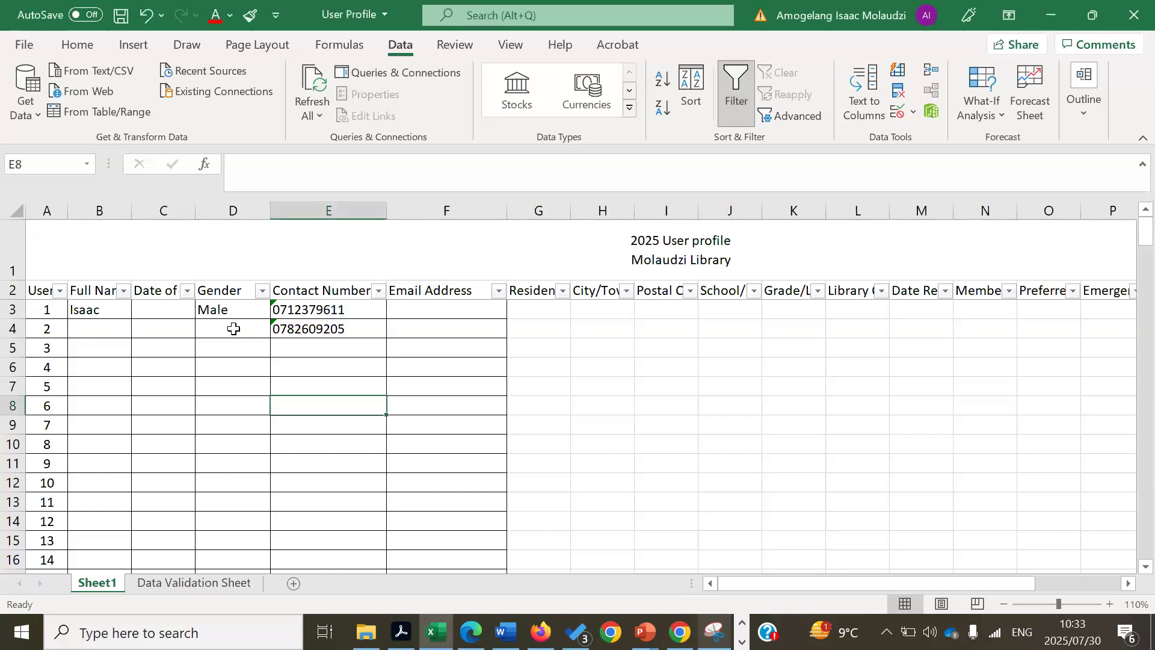
- Pick Male, Female and Male from the gender dropdowns for users 2, 3 and 4
click(233, 328)
click(279, 330)
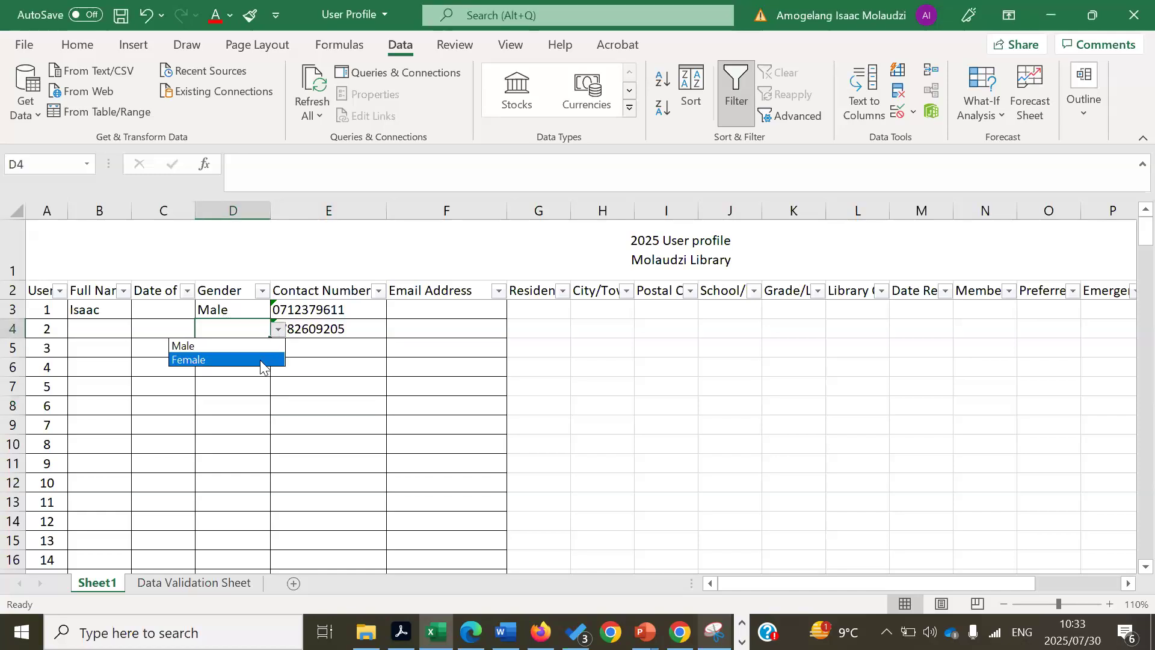
click(260, 359)
click(279, 332)
click(250, 343)
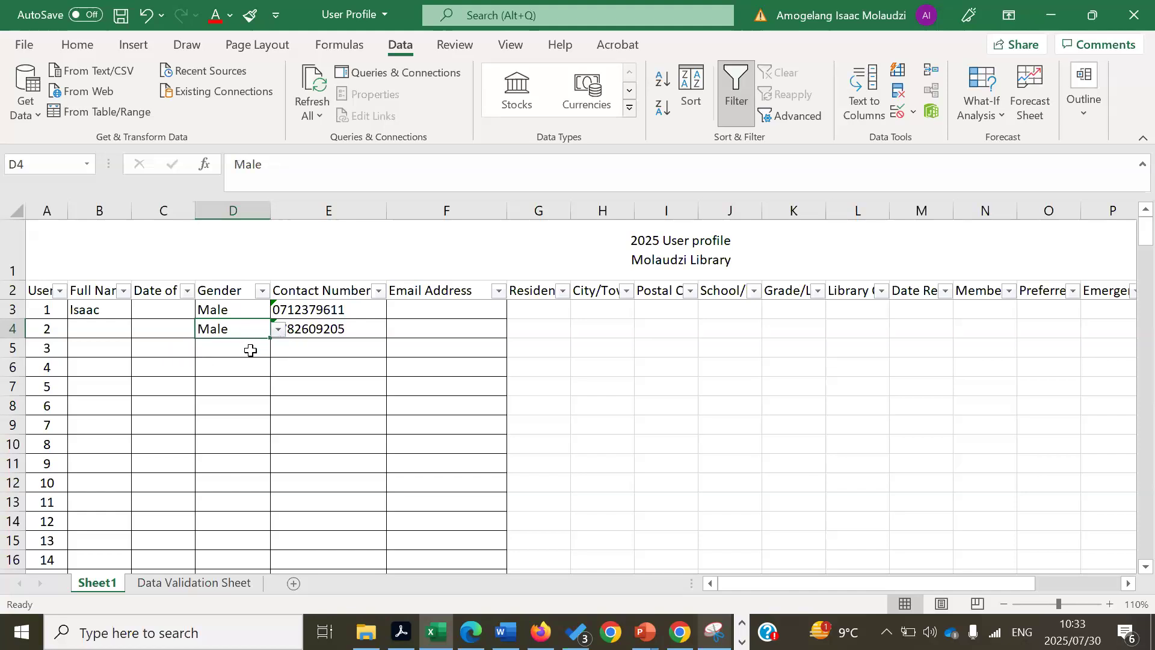
click(252, 347)
click(280, 349)
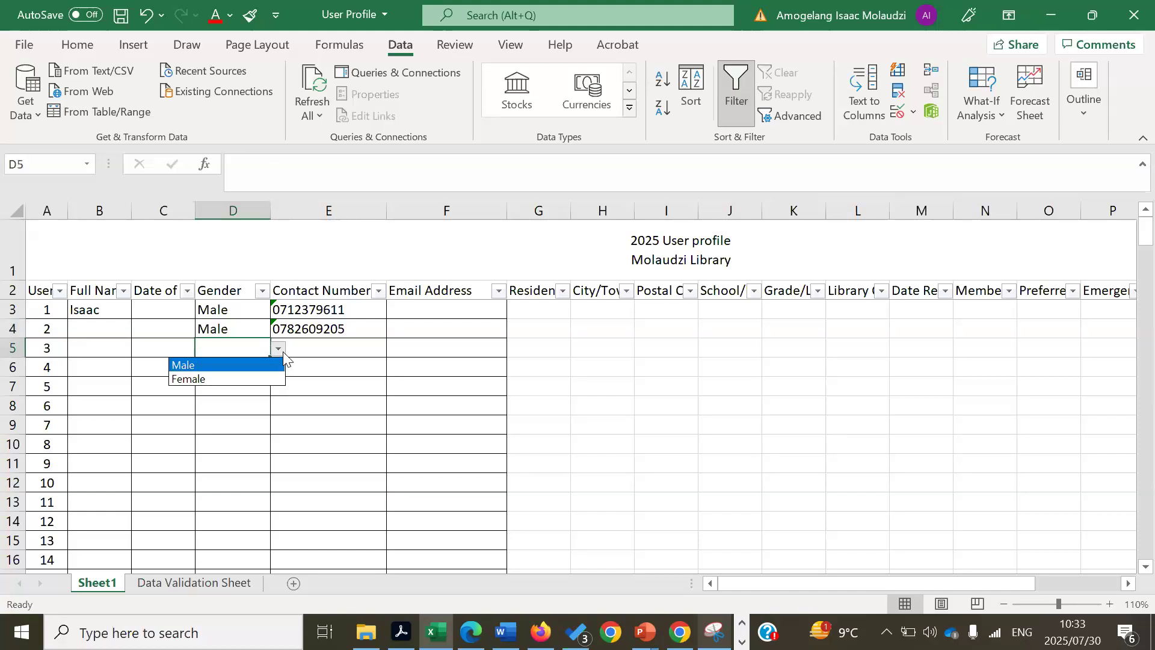
click(258, 378)
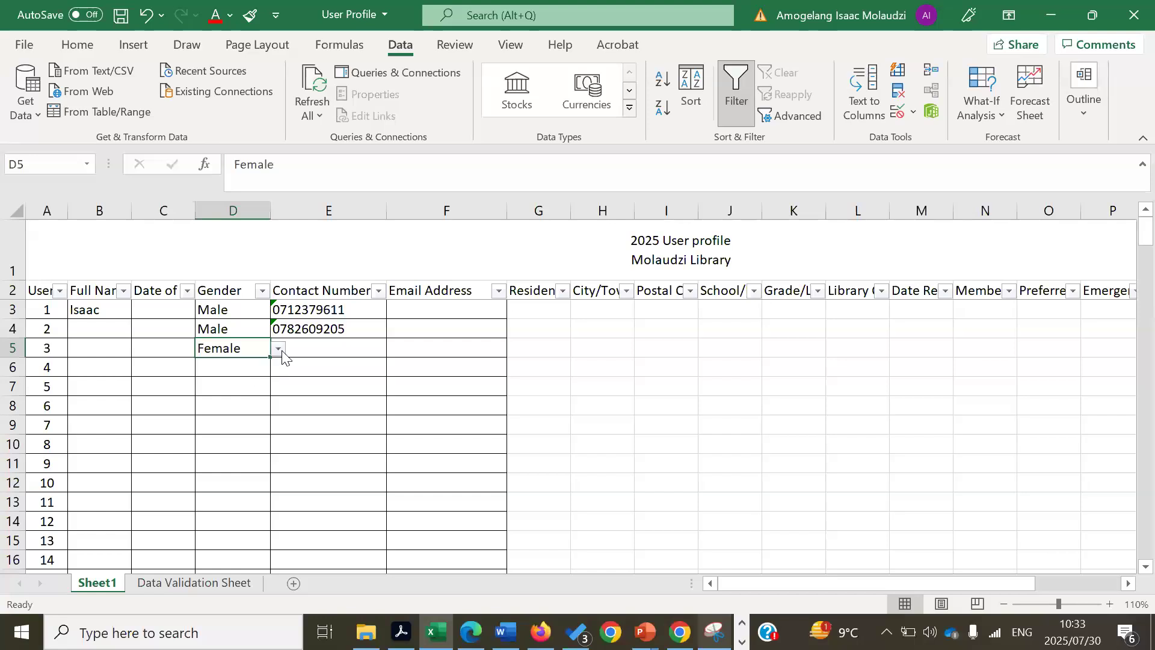
click(247, 369)
click(278, 368)
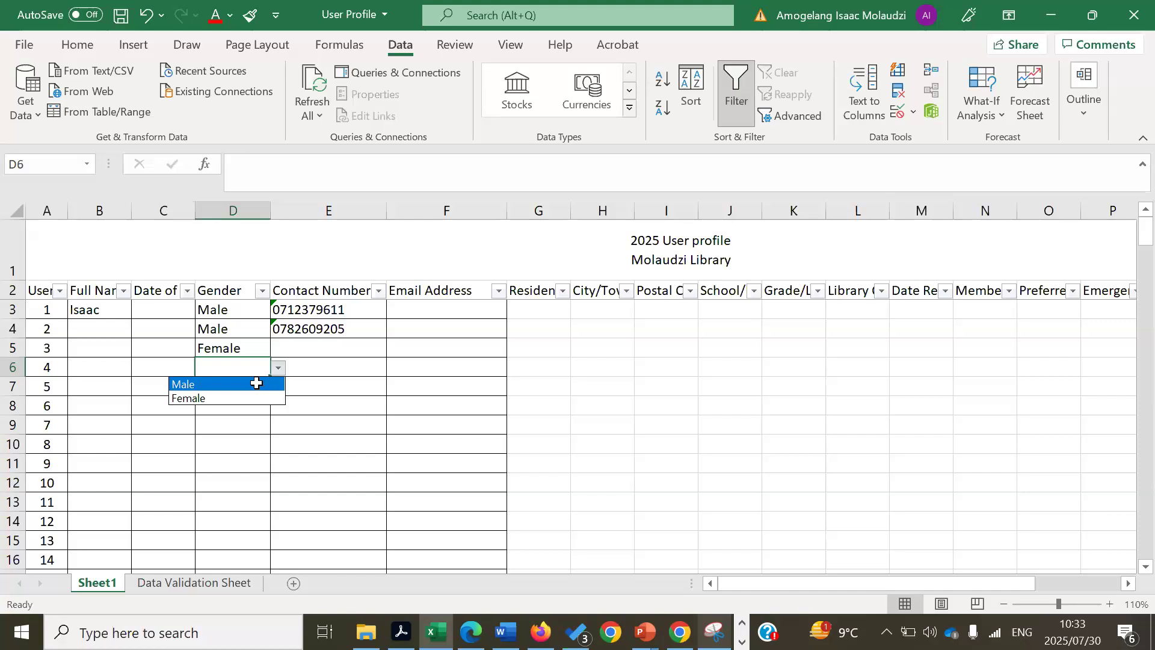
click(258, 384)
- Copy the gender entries D3:D6 and paste them into D7:D10
click(227, 309)
drag(239, 342, 223, 602)
key(ctrl+c)
key(ctrl+v)
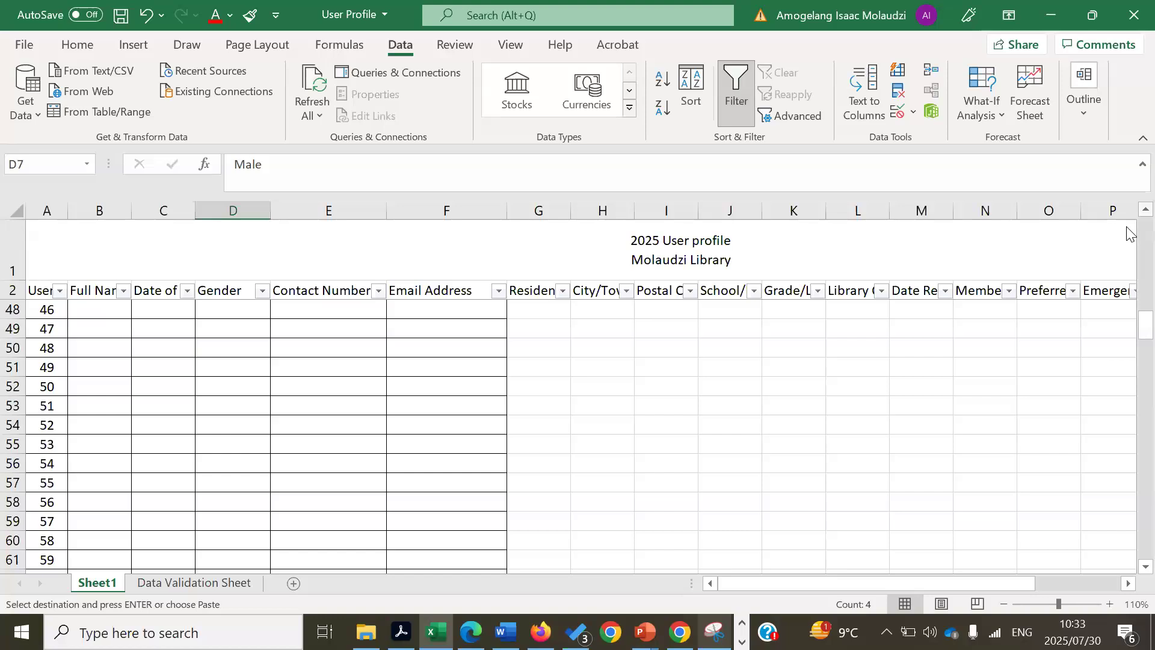
- Copy D7:D10 and paste the genders into D11:D14 and again starting at D15
scroll(1128, 218, up, 5)
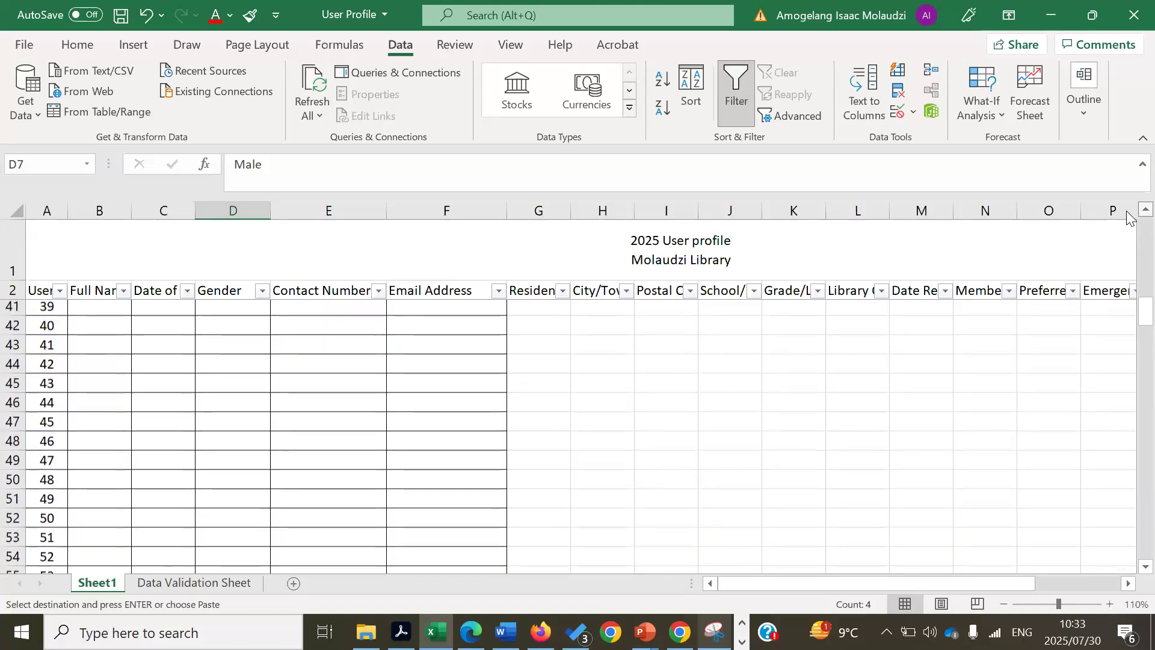
scroll(1129, 217, up, 5)
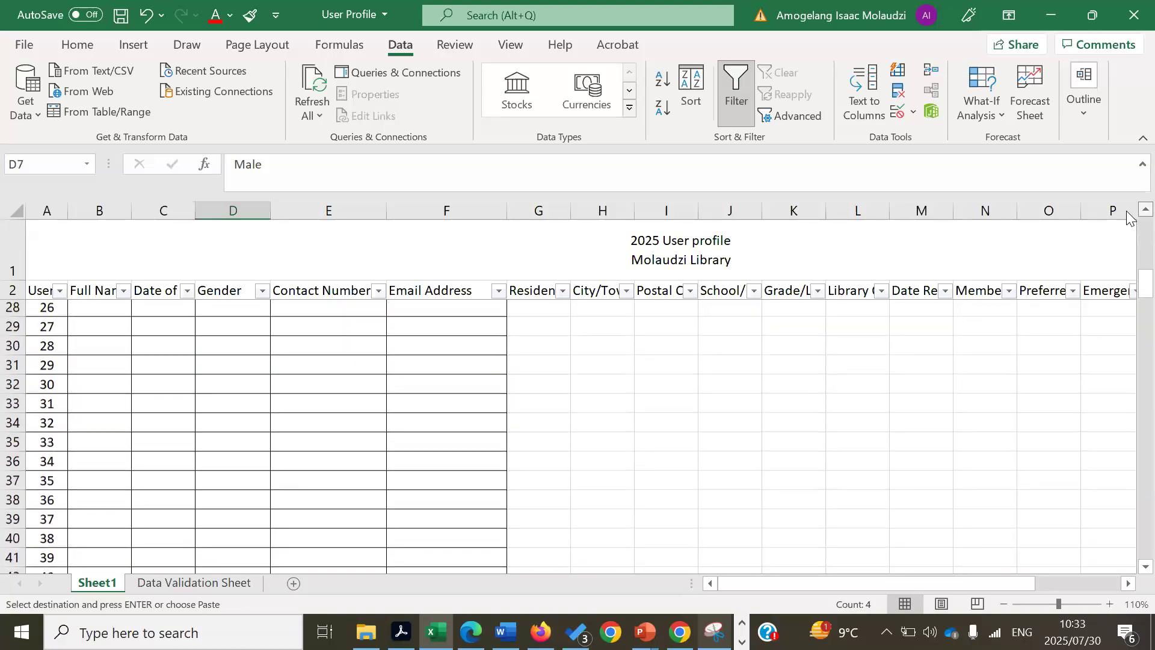
scroll(1129, 218, up, 5)
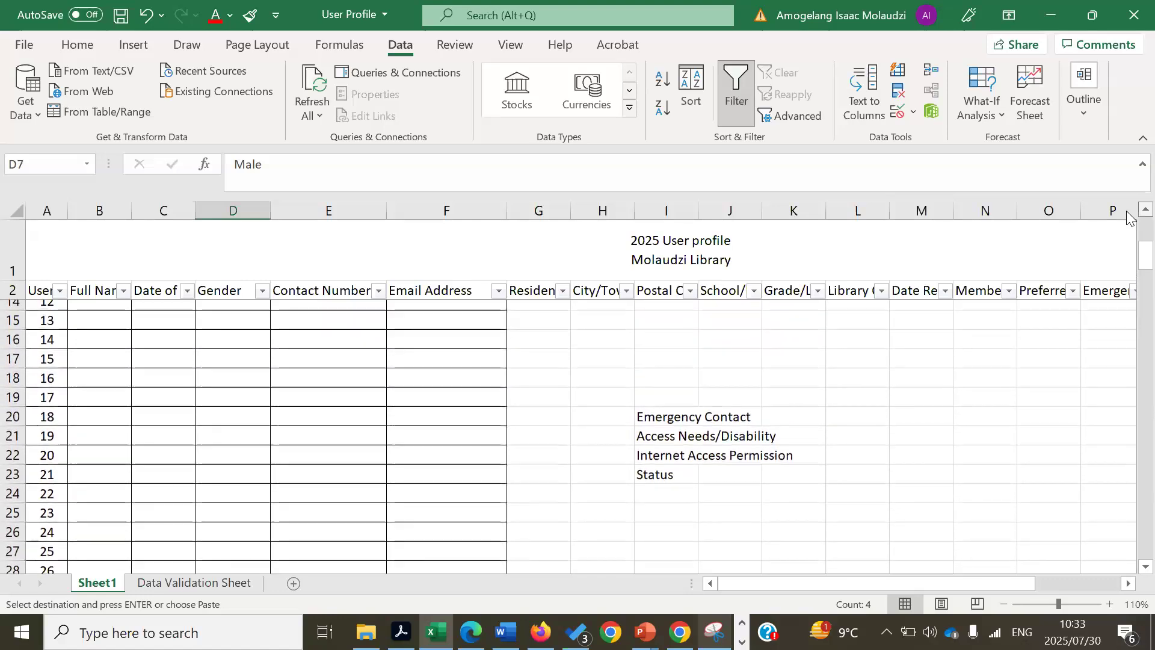
scroll(1129, 218, up, 1)
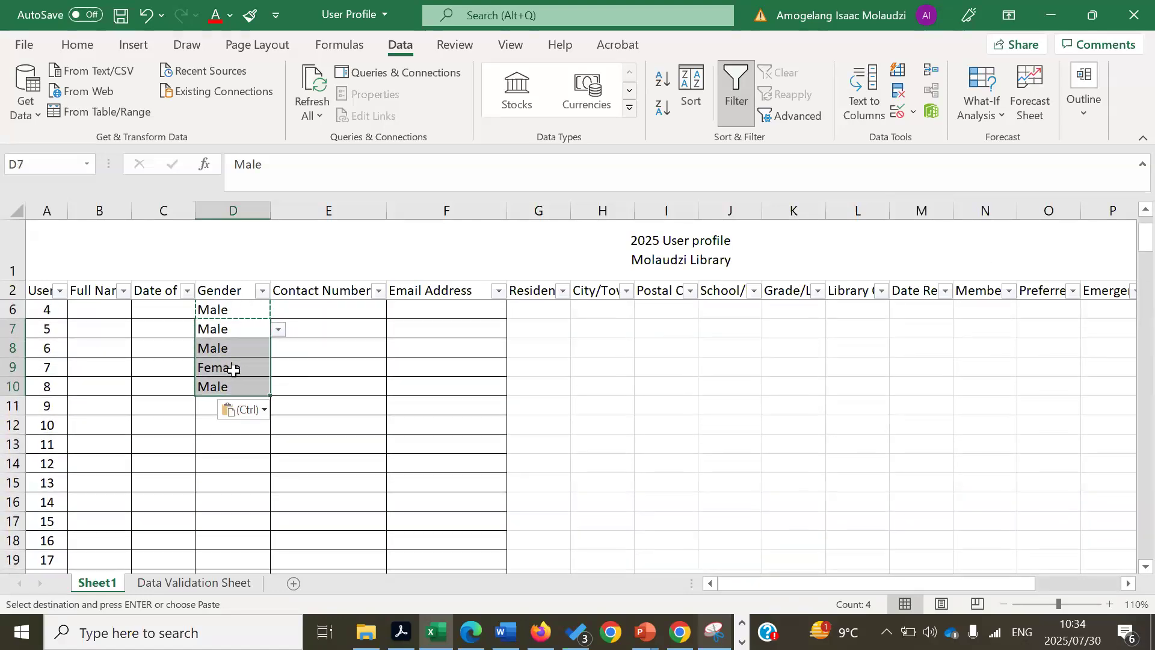
key(ctrl+c)
drag(232, 404, 212, 637)
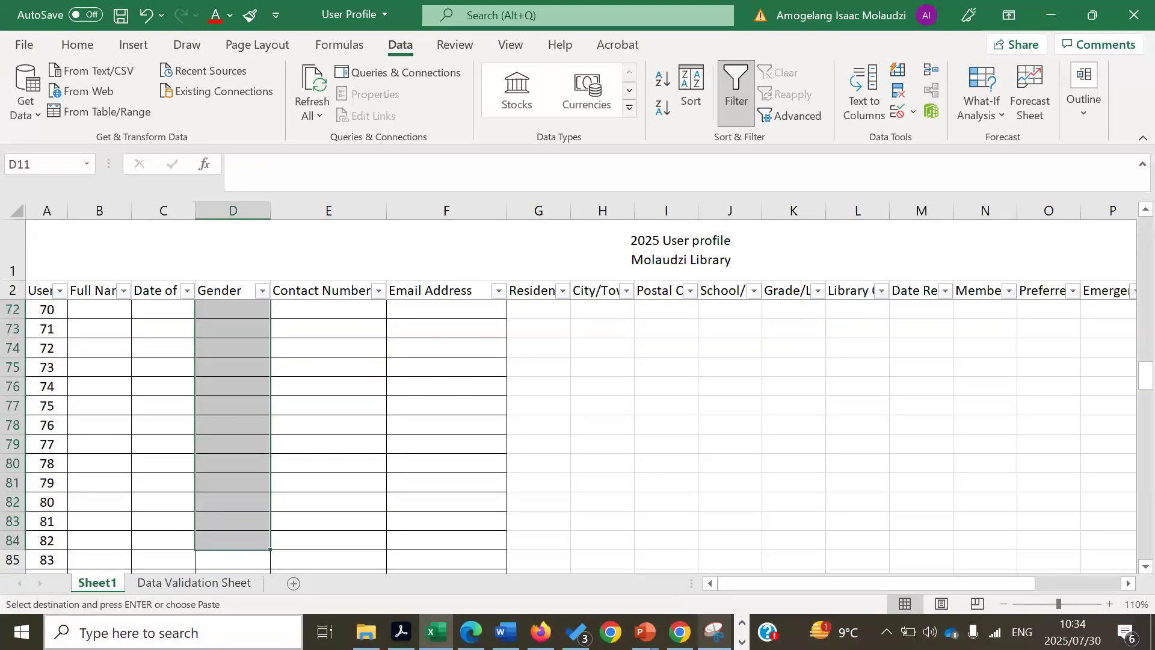
key(ctrl+v)
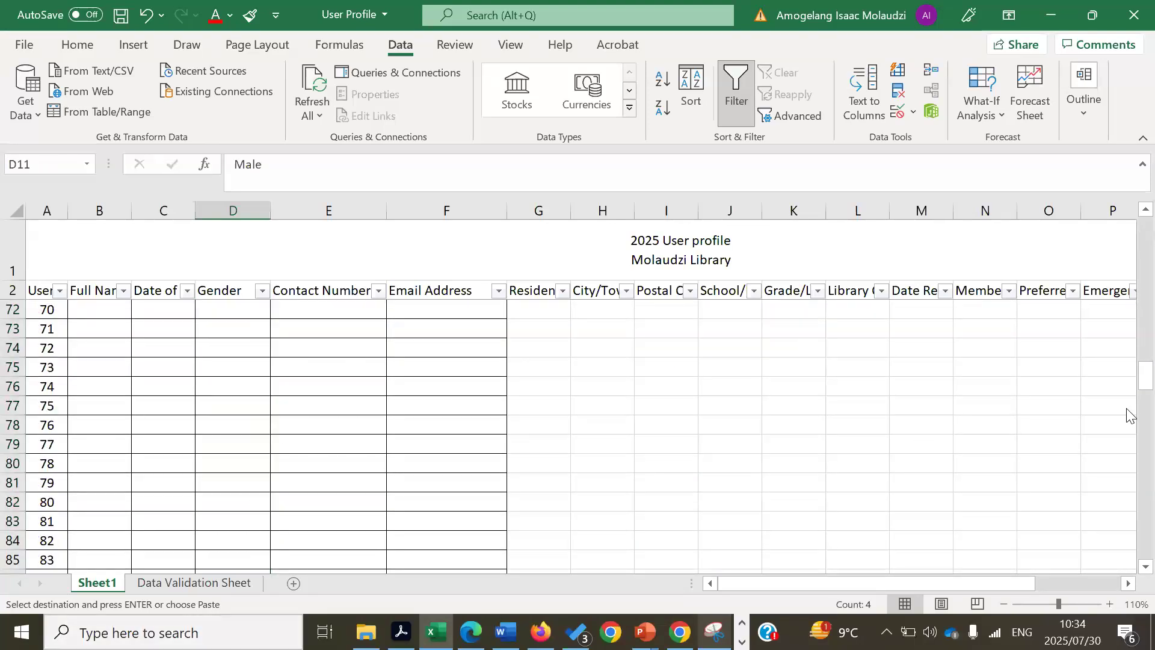
drag(1128, 387, 1128, 241)
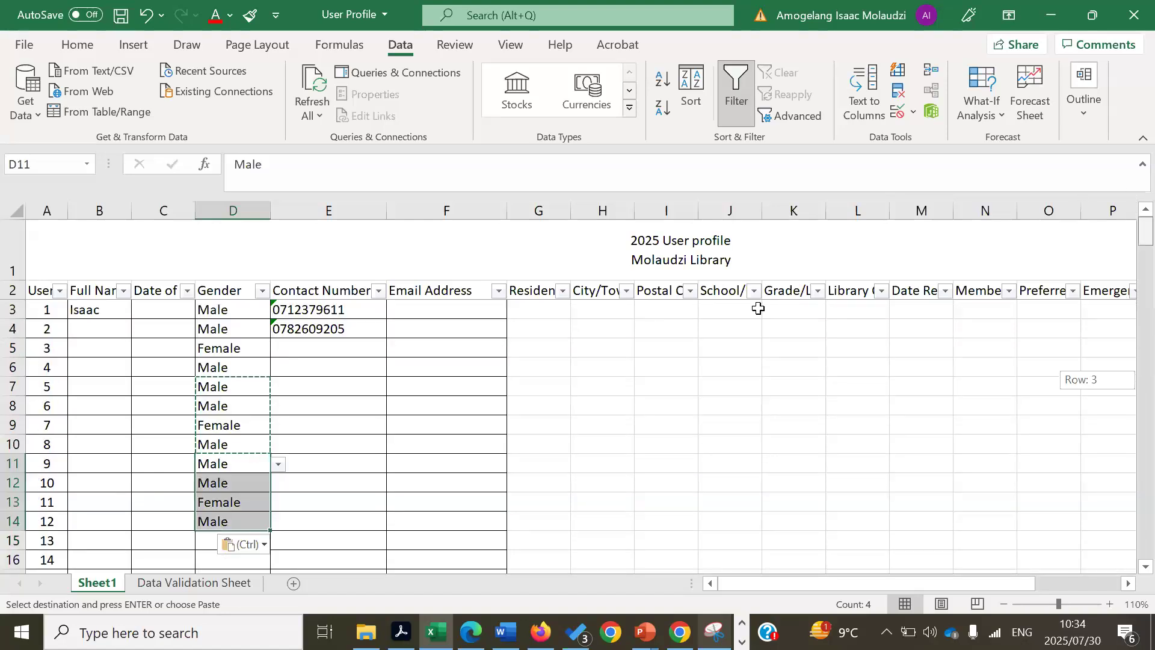
click(206, 539)
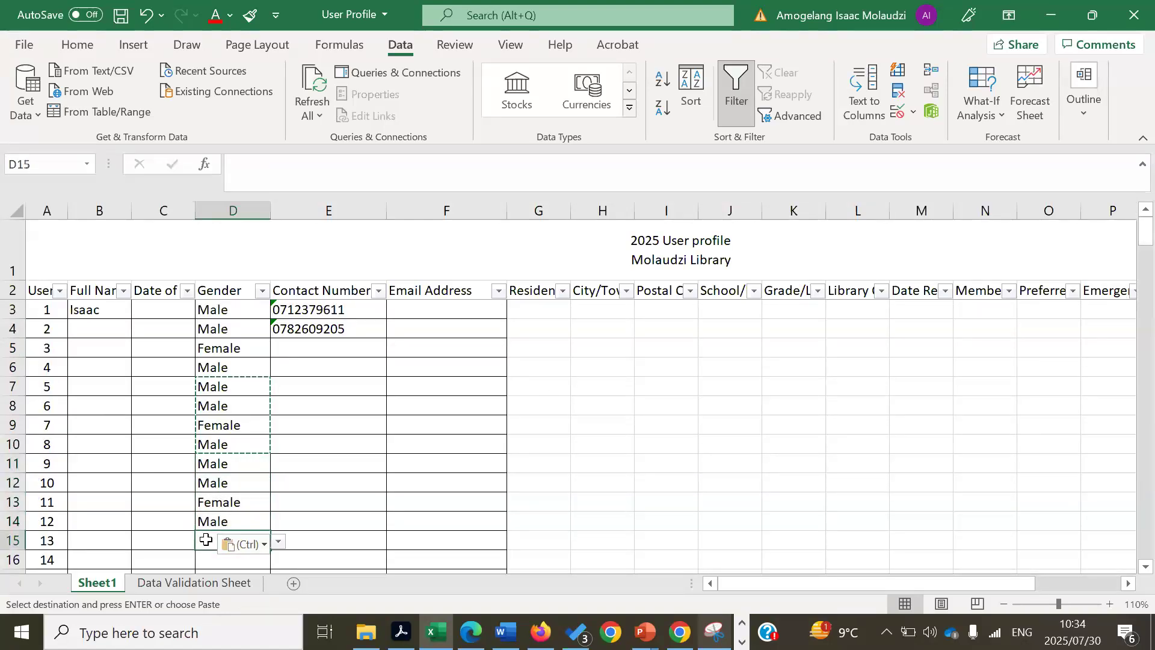
key(ctrl+v)
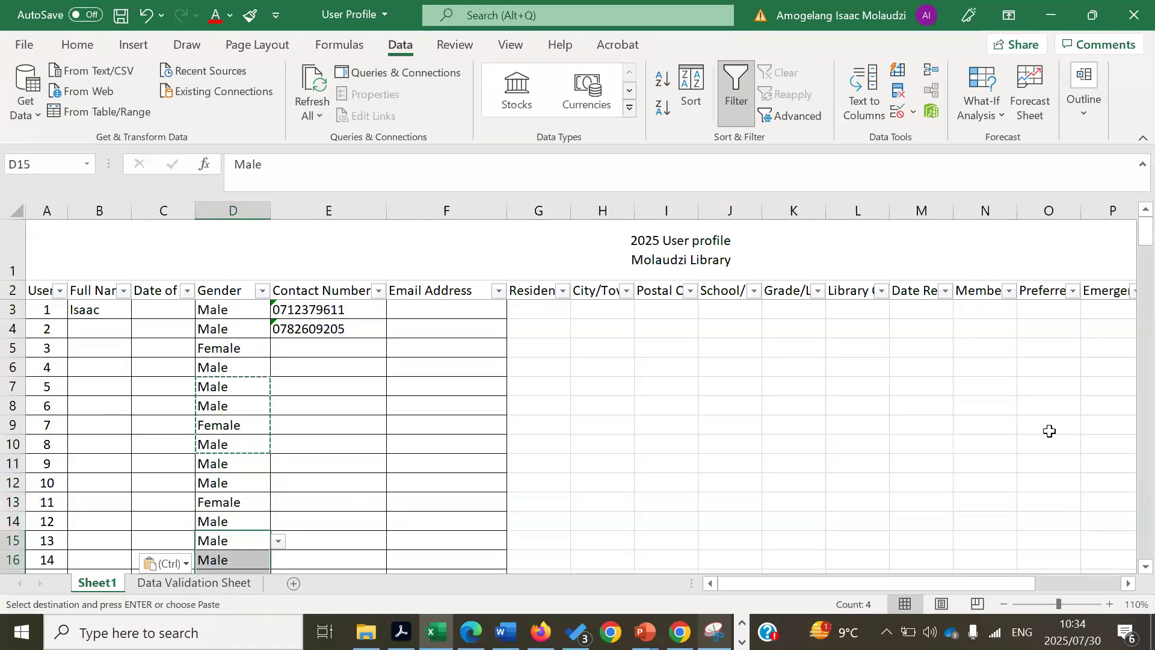
click(899, 349)
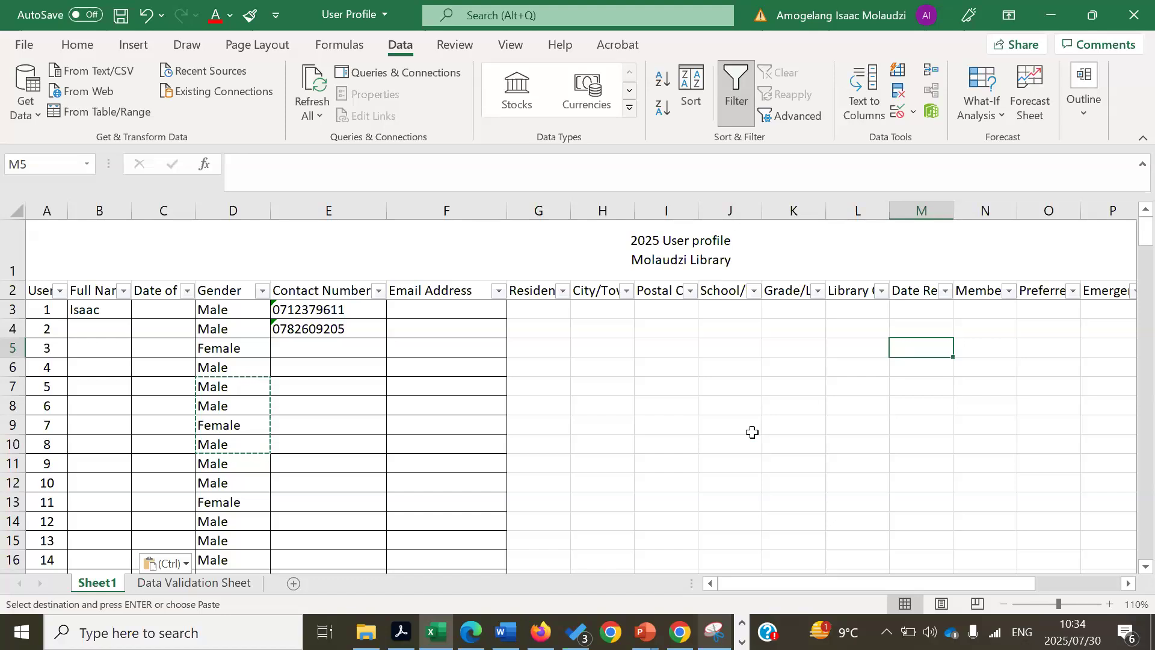
- Insert a new worksheet and rename its tab to 'User numbers'
click(297, 583)
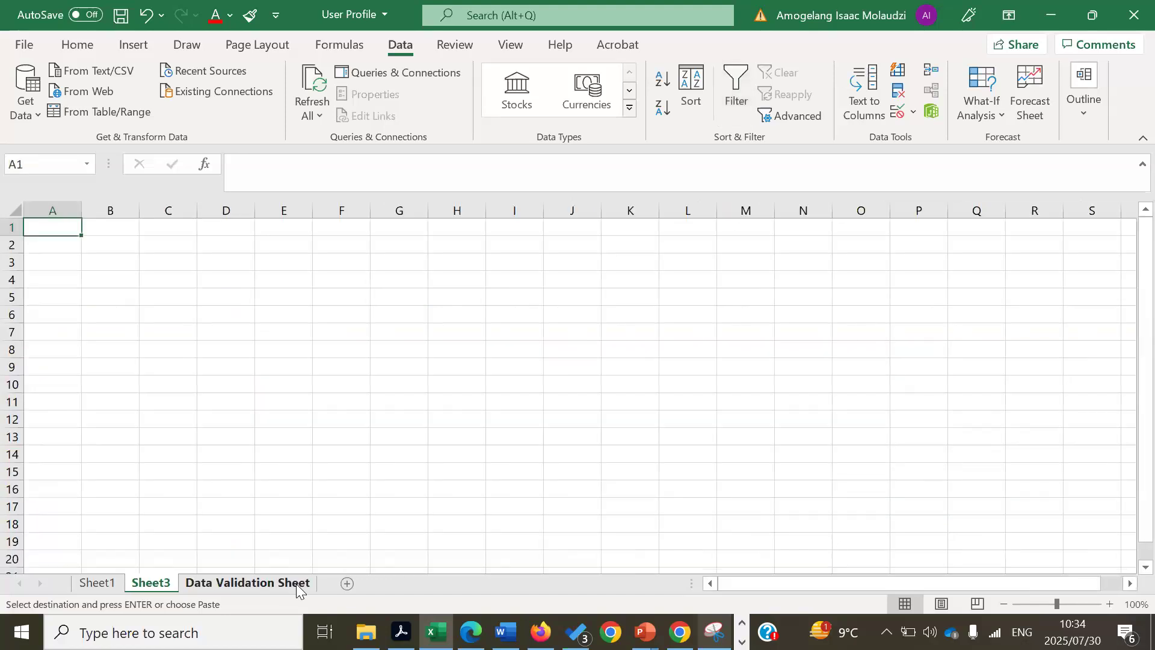
right_click(157, 587)
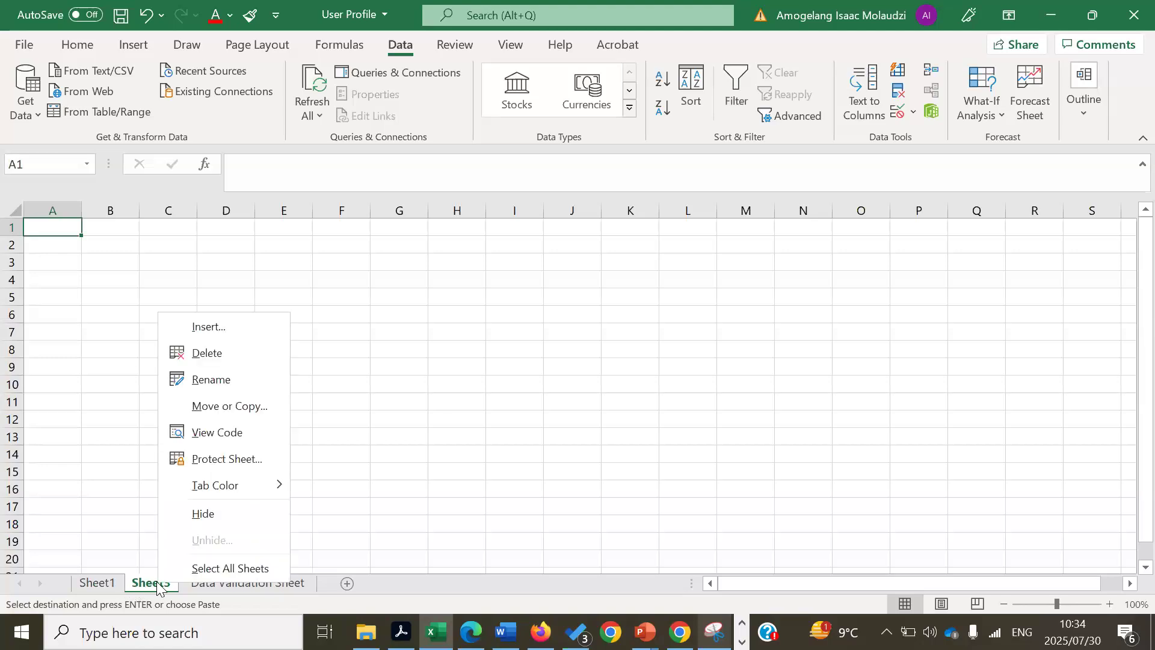
click(225, 383)
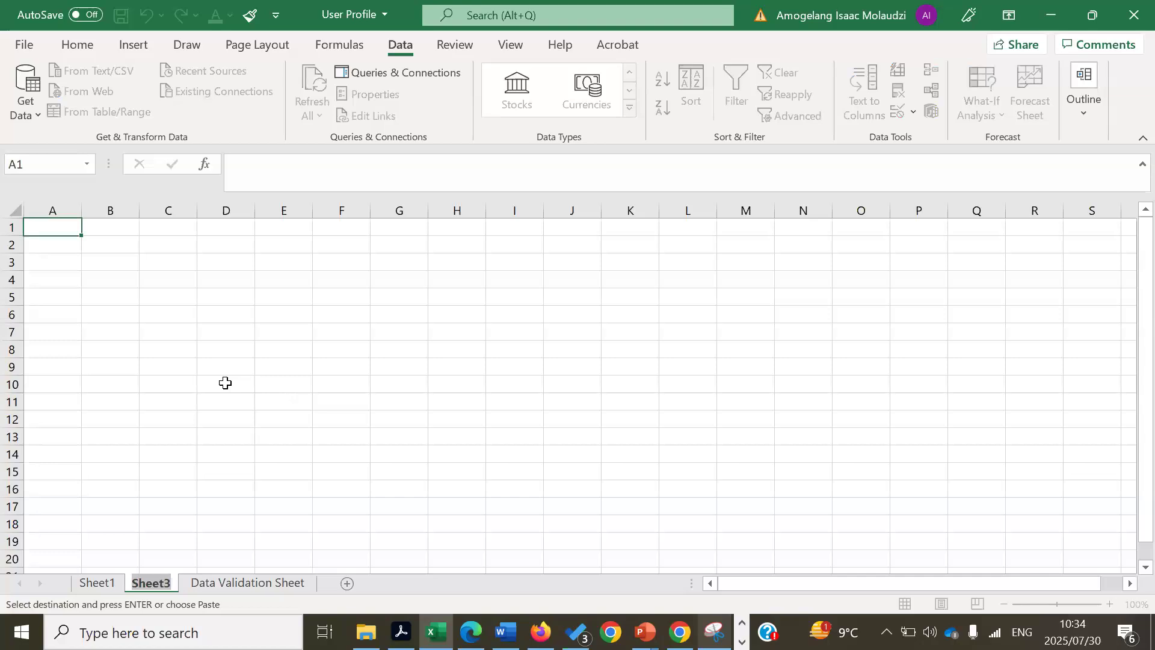
text(User)
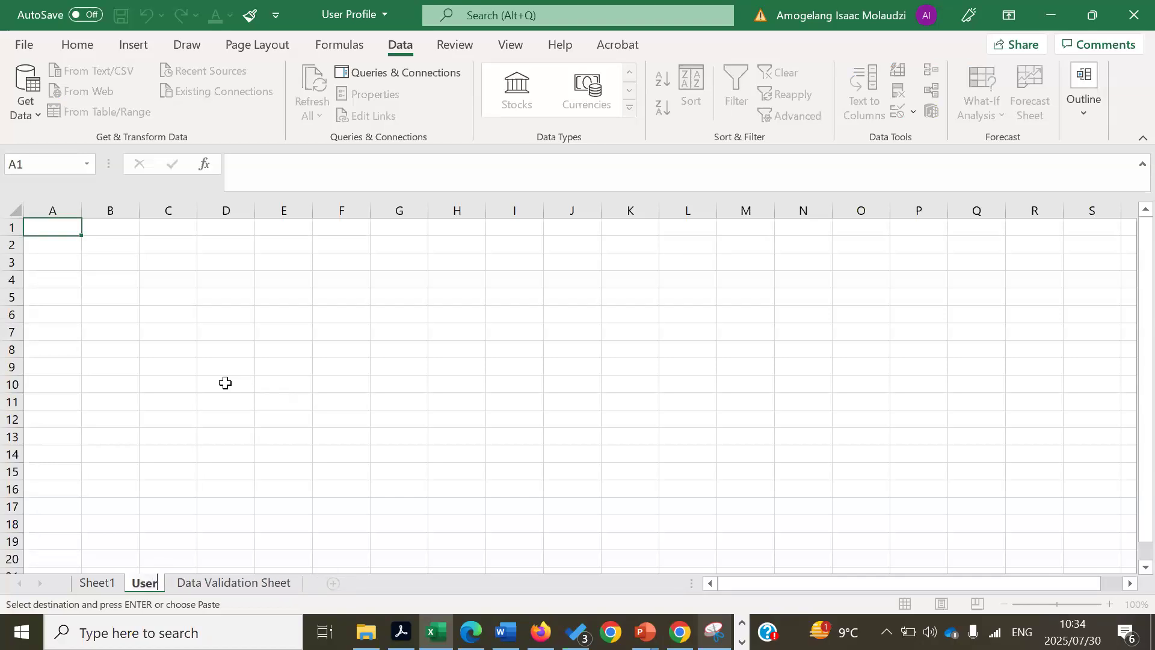
text( numbers)
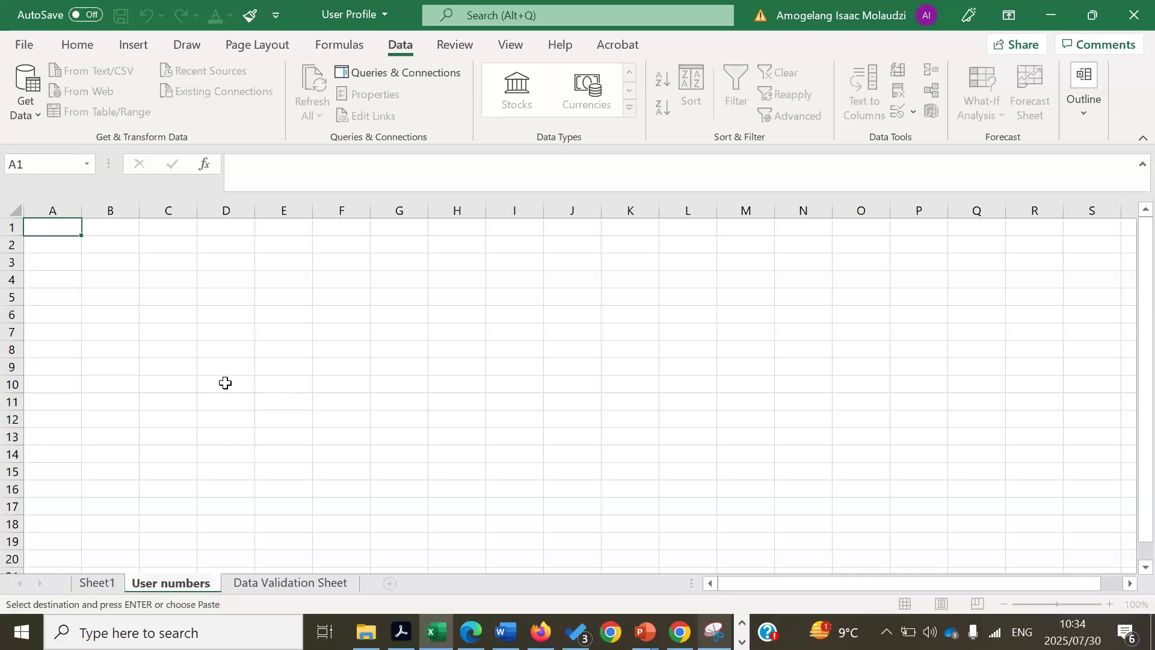
click(252, 330)
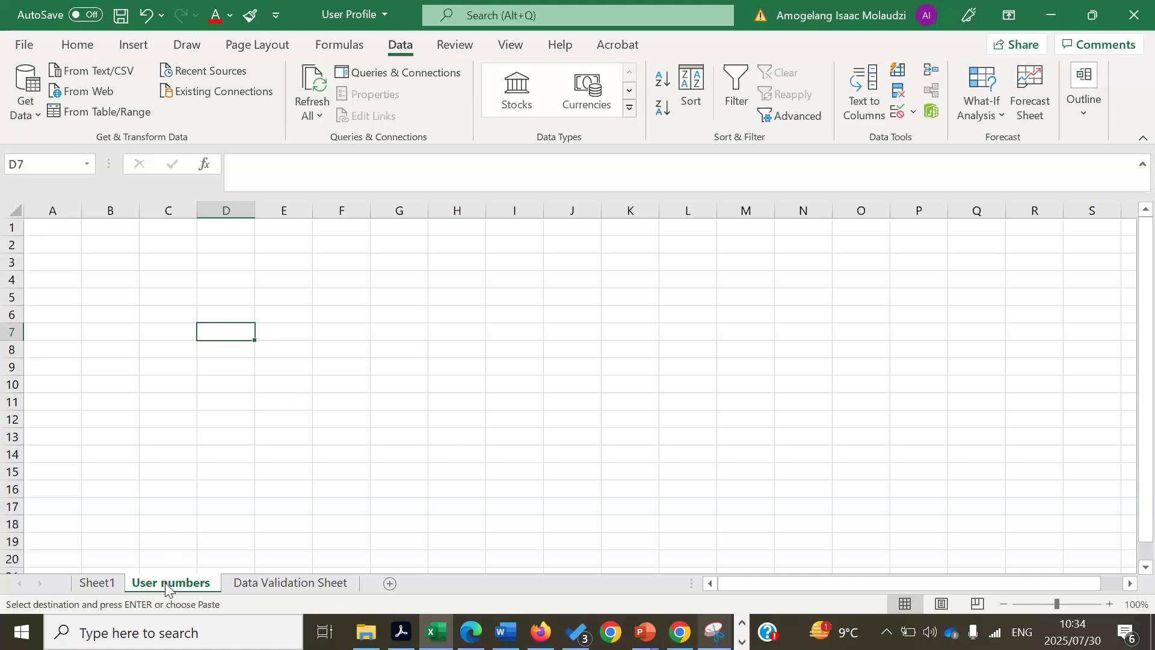
click(96, 582)
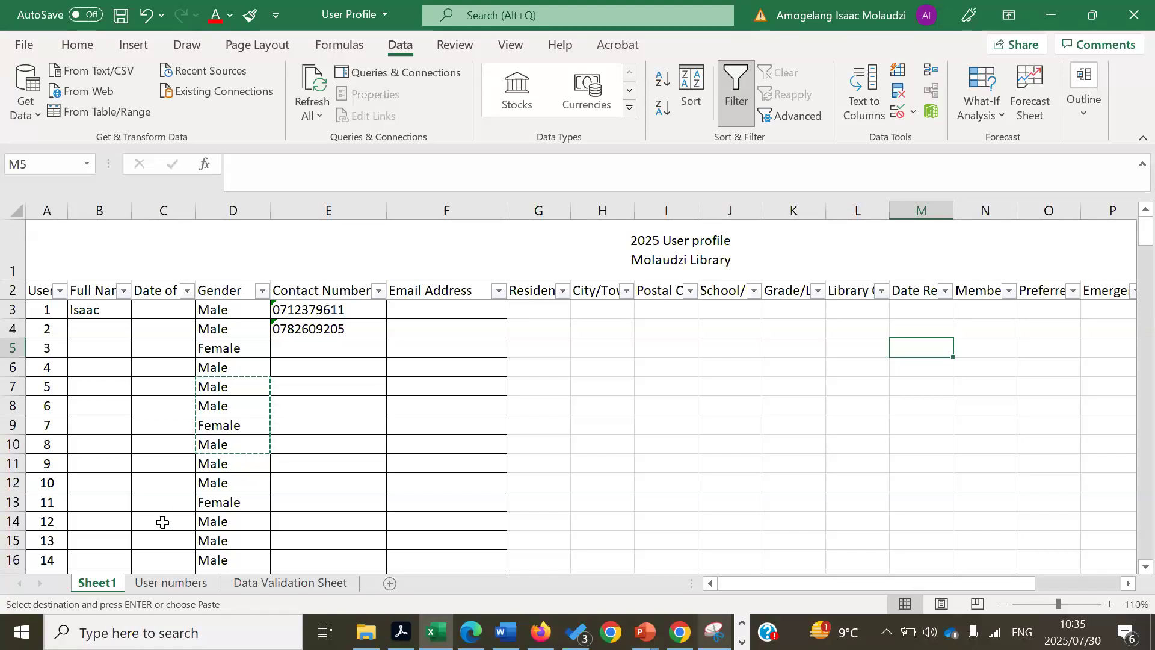
- Switch to the User numbers sheet
click(163, 583)
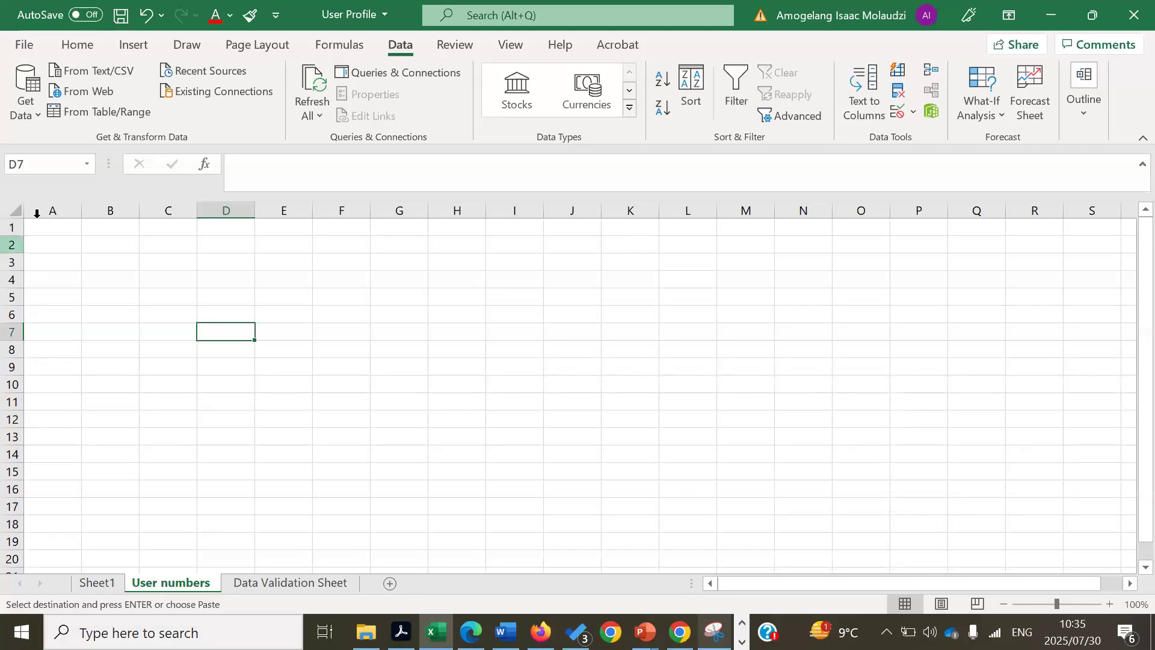
- Type the label Male in A2 and Female in A3
click(42, 245)
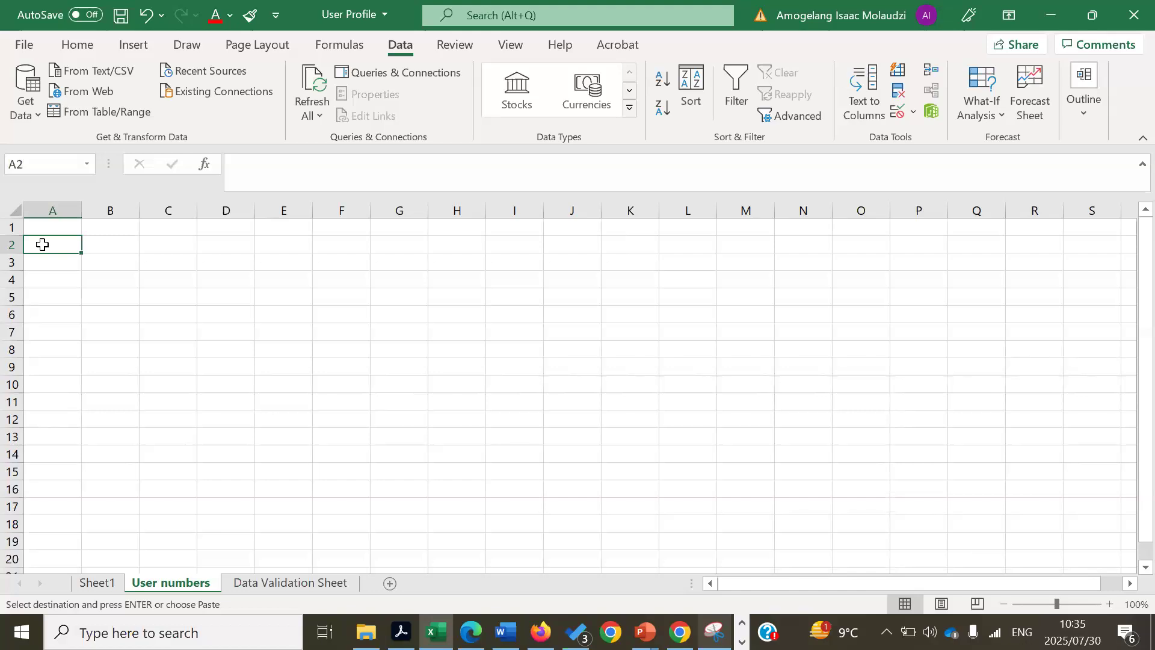
text(Male)
key(Return)
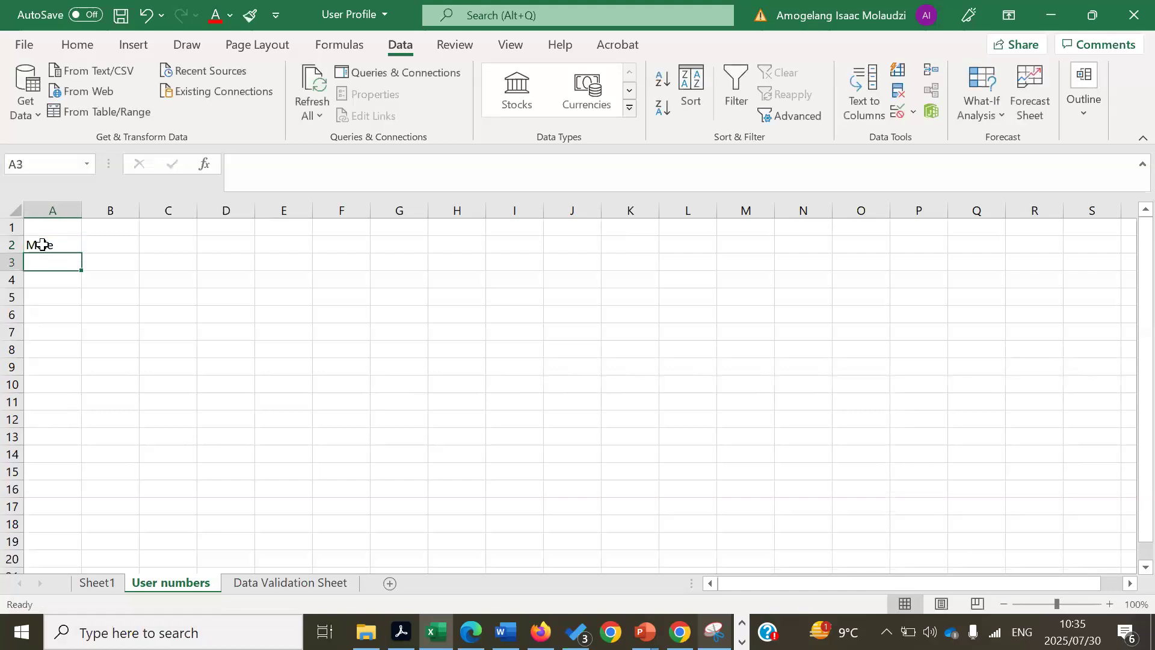
text(Female)
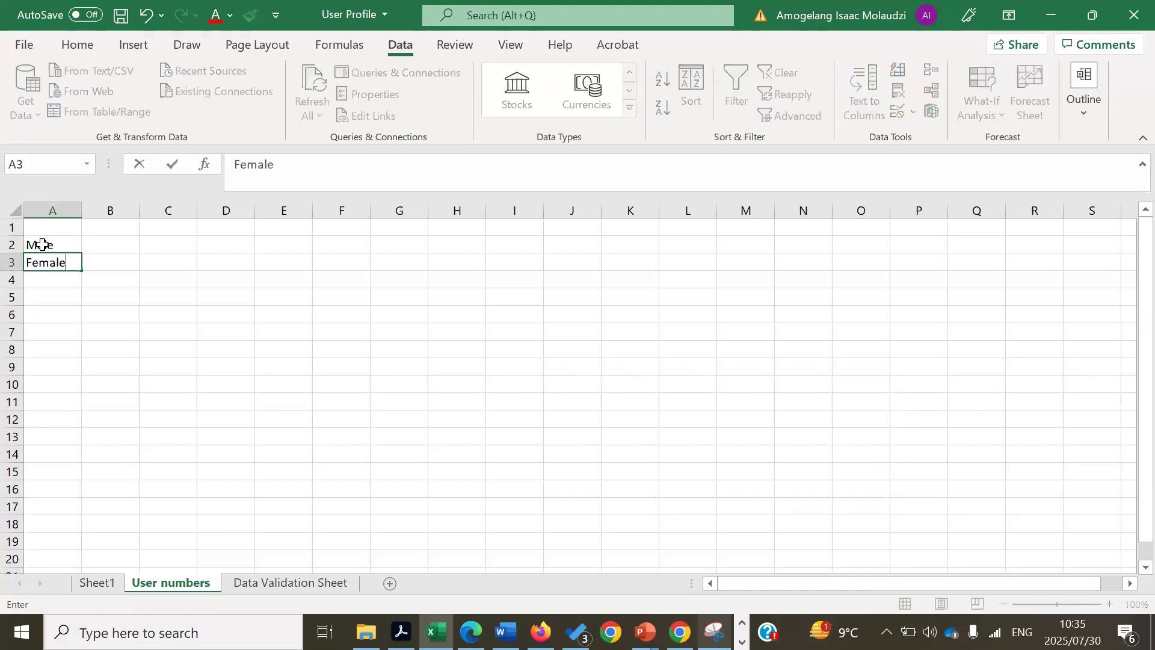
click(102, 244)
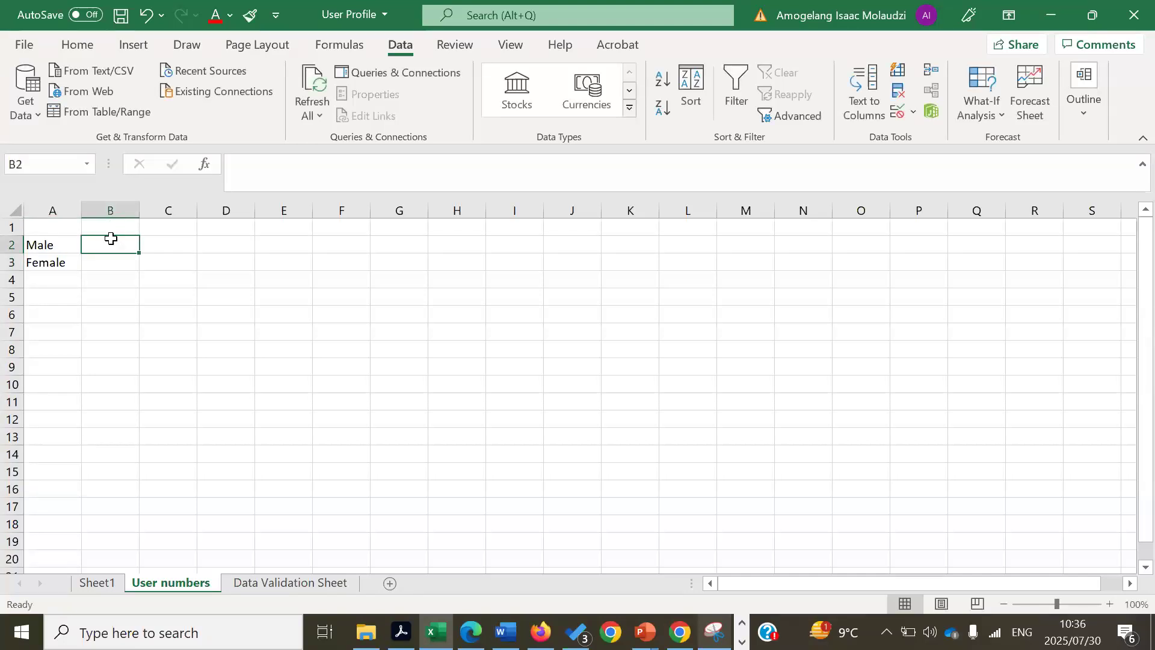
double_click(112, 241)
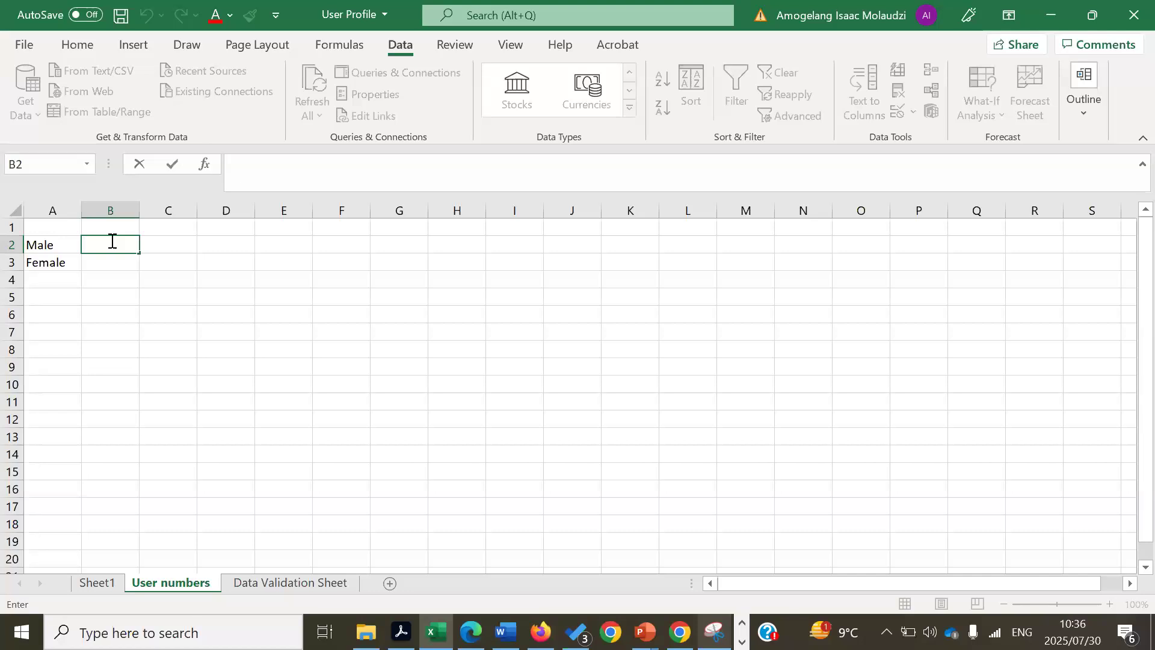
- Start a =COUNTIF( formula in B2 using the function autocomplete list
text(=)
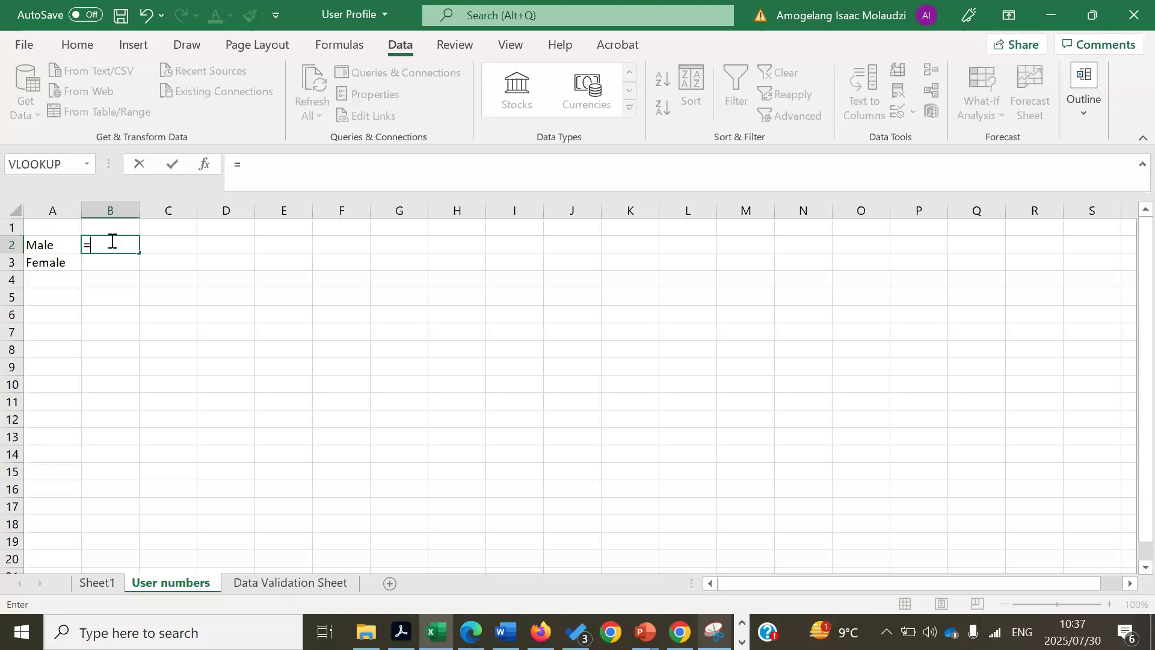
text(count)
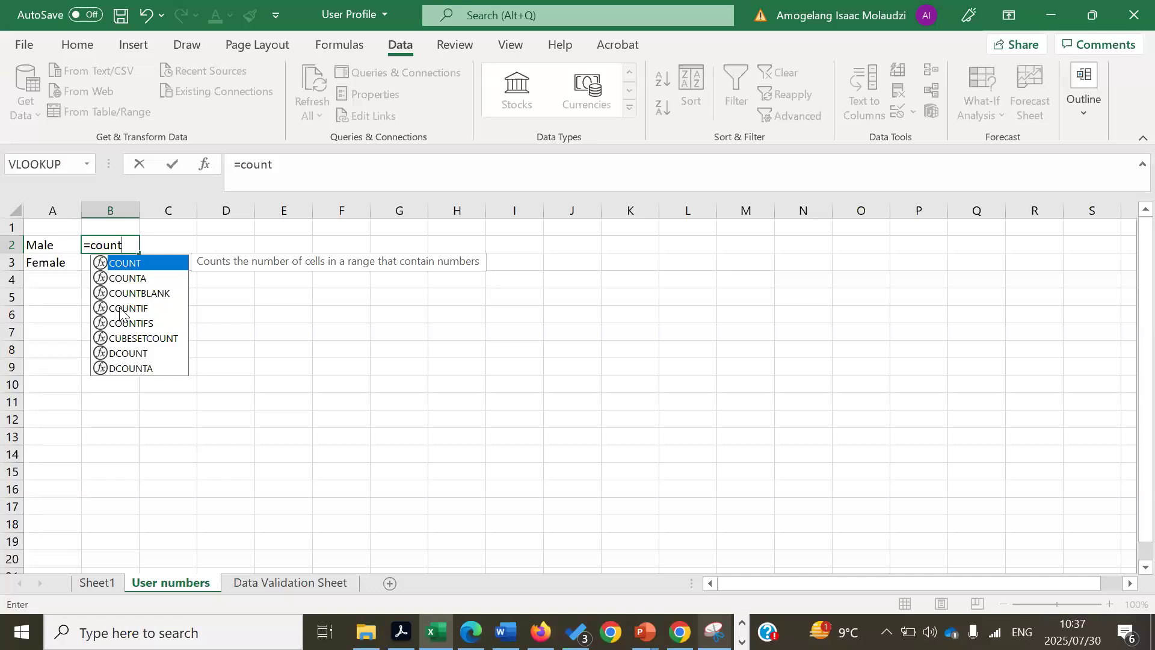
double_click(124, 307)
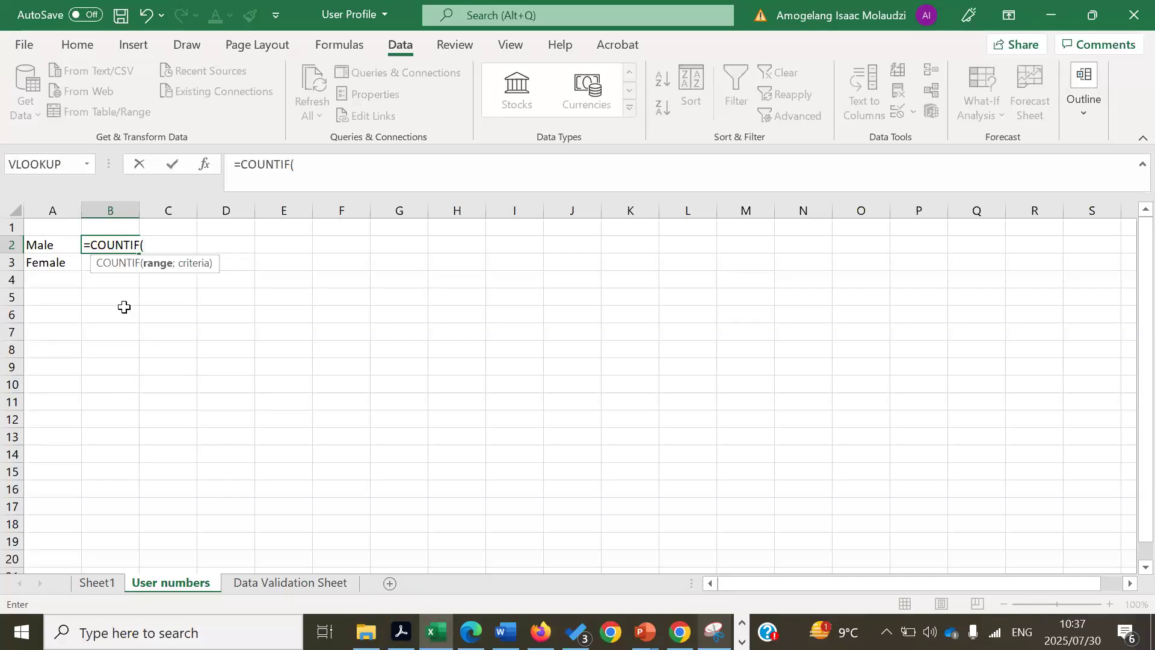
key(BackSpace)
key(BackSpace)
key(BackSpace)
key(BackSpace)
key(BackSpace)
key(BackSpace)
key(BackSpace)
key(BackSpace)
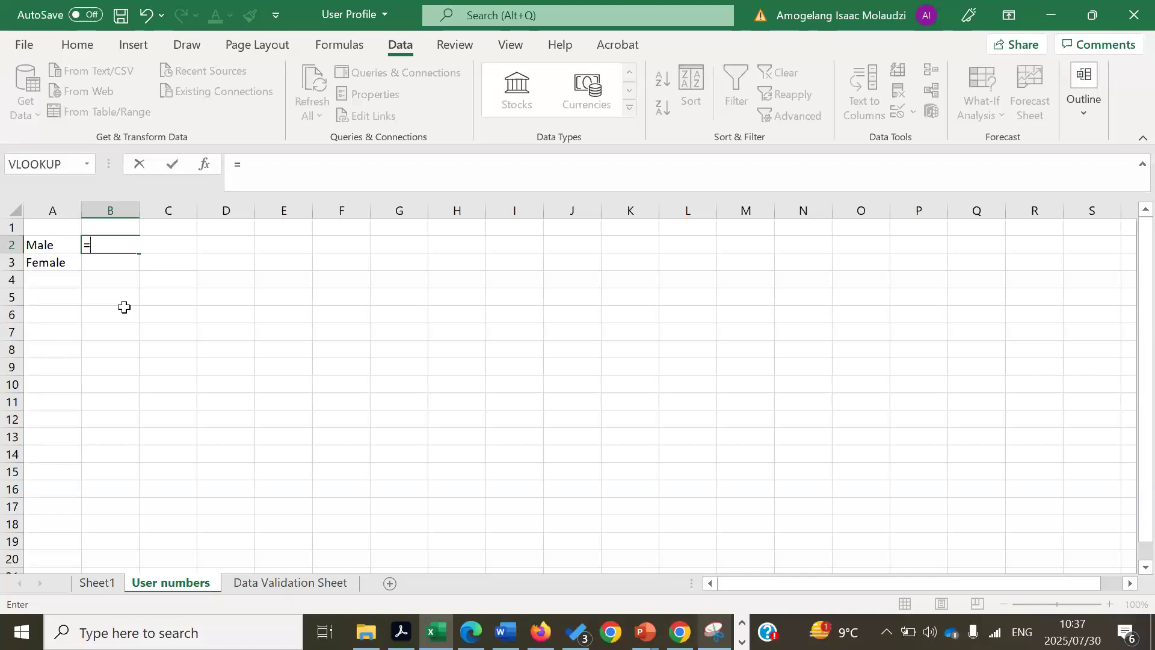
text(coun)
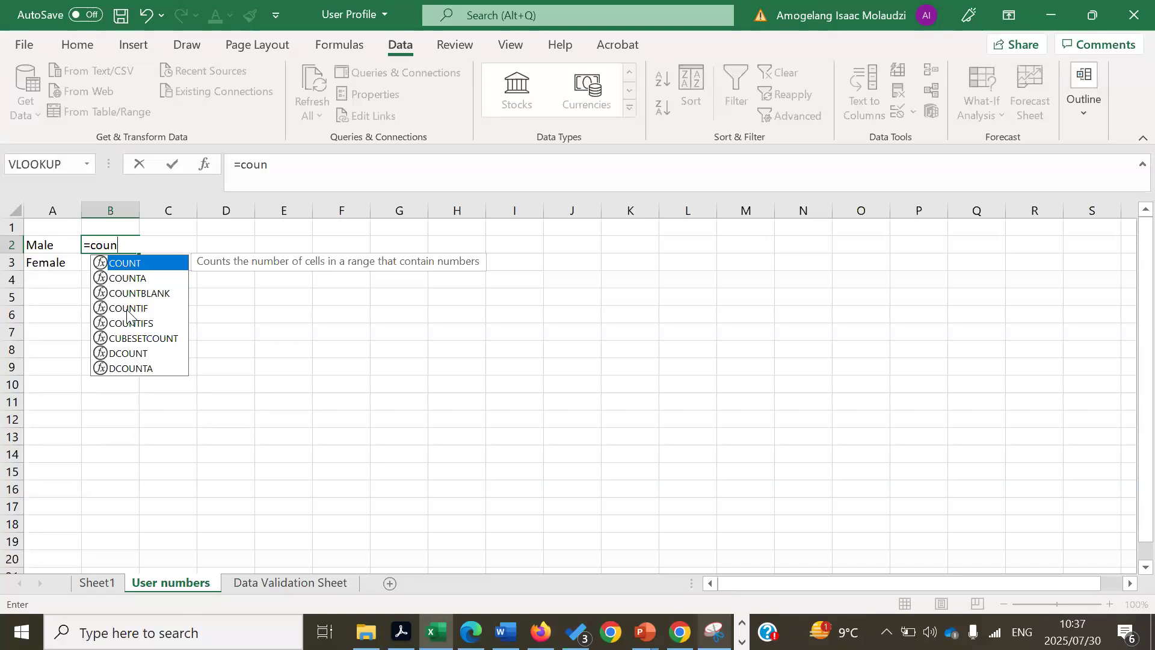
double_click(128, 308)
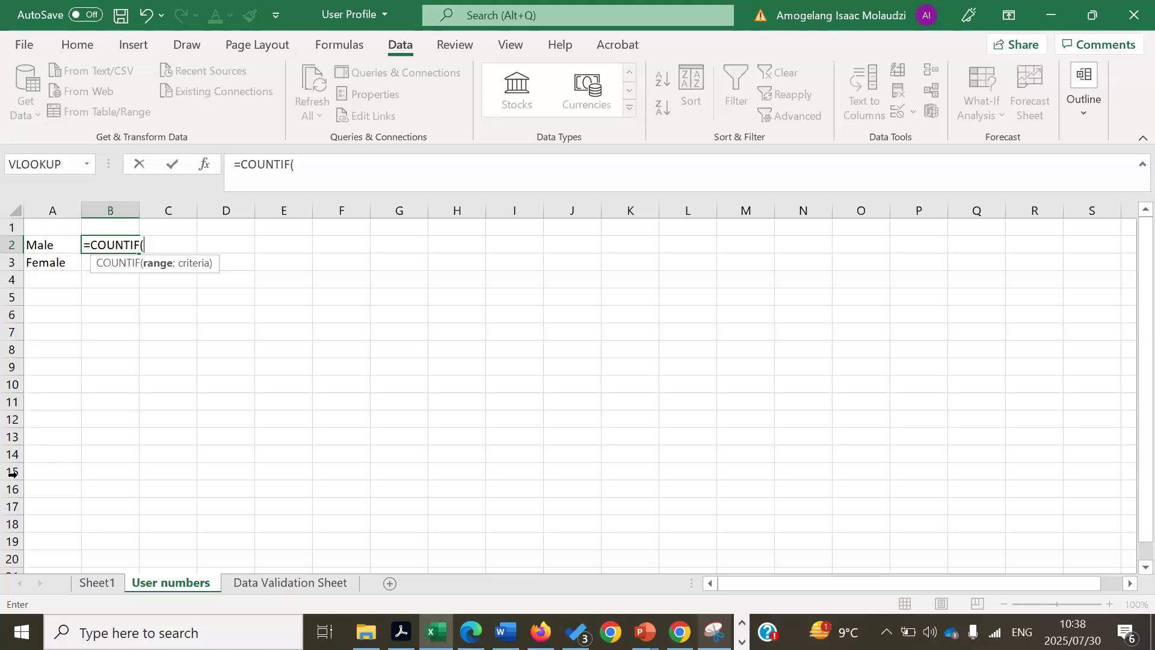
- Set the COUNTIF range to Sheet1!D3:D26 and add the semicolon separator
click(97, 584)
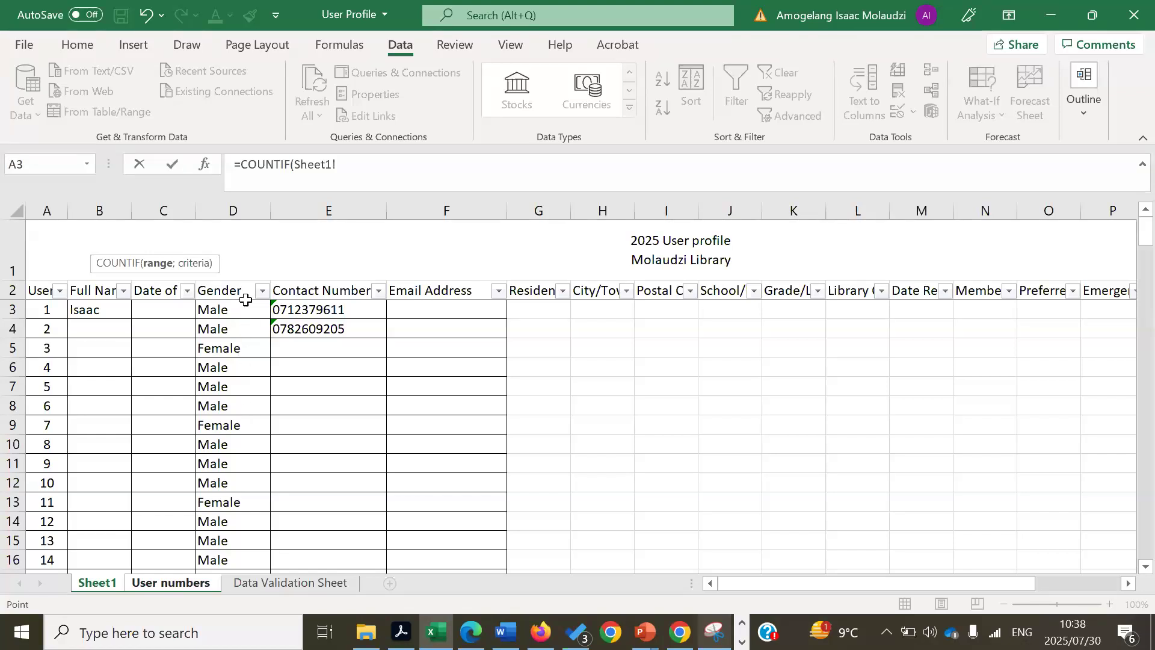
click(242, 311)
drag(242, 312, 236, 391)
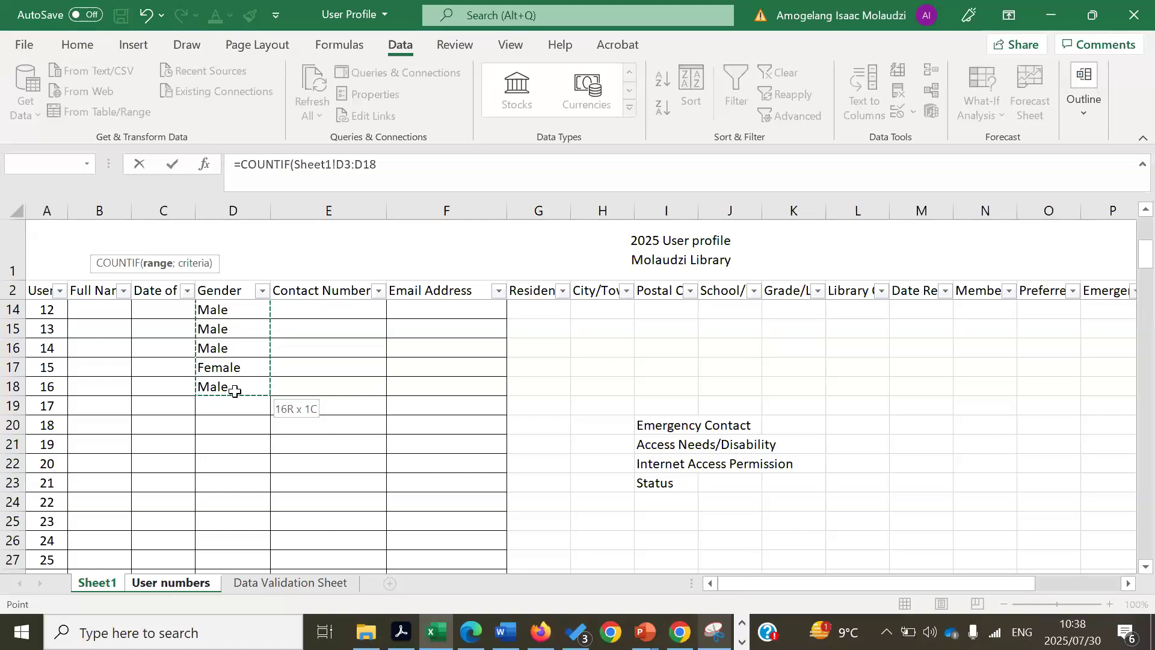
drag(234, 430, 231, 538)
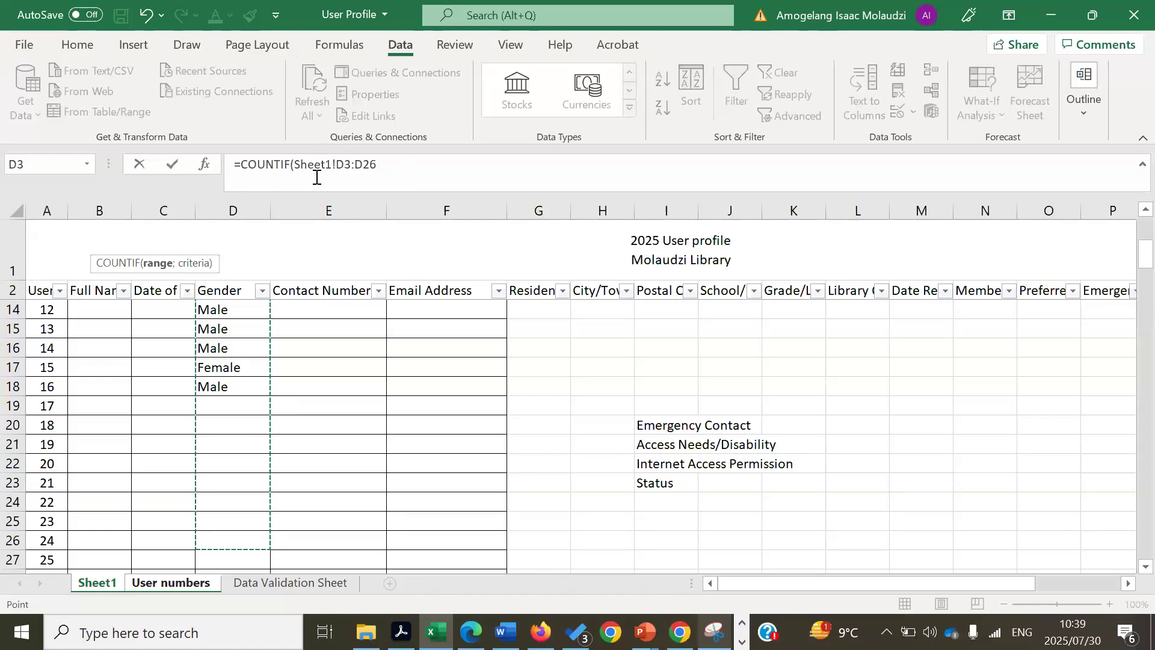
click(386, 165)
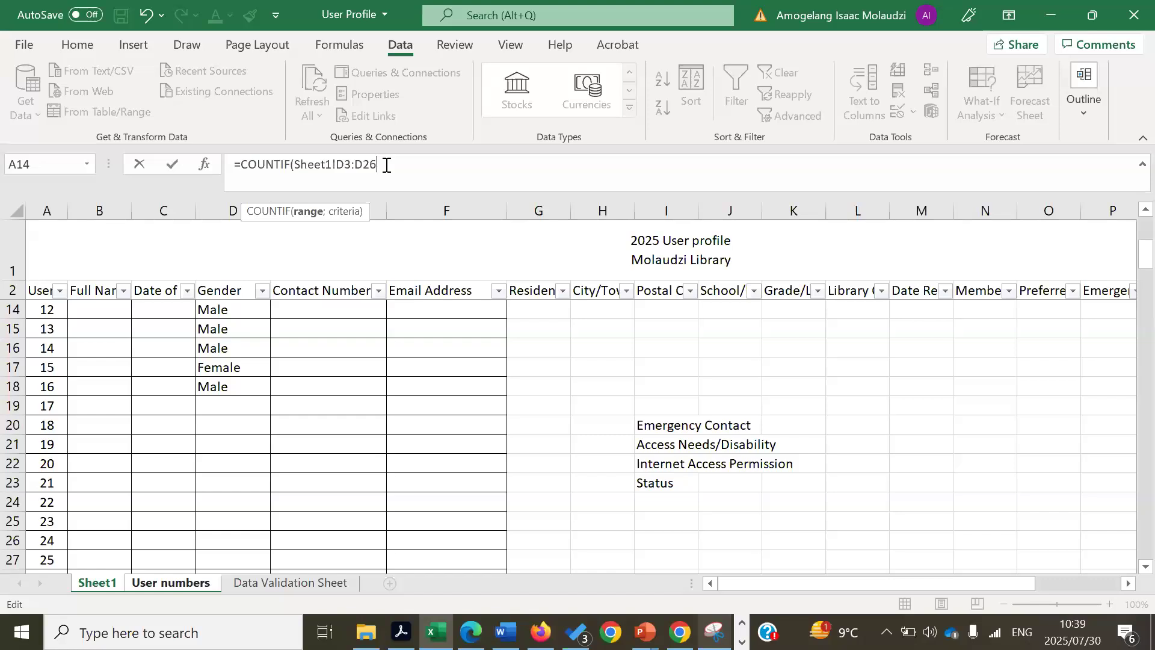
text(;)
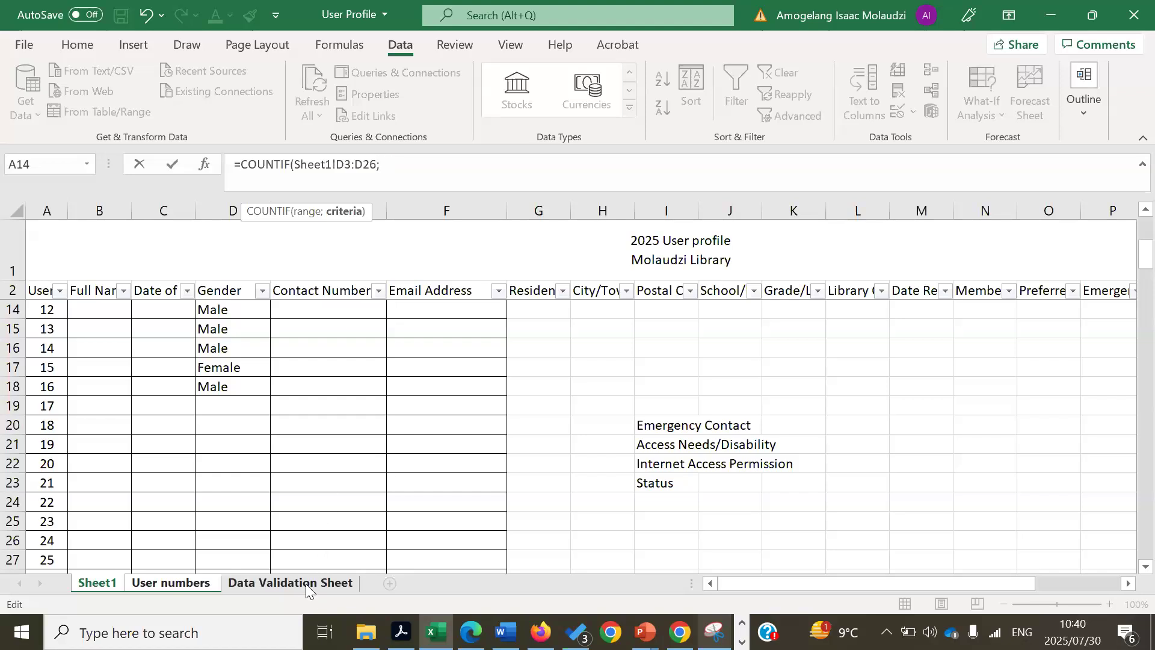
- Use the Male label in A2 as the criteria and finish the formula, giving 12
click(188, 583)
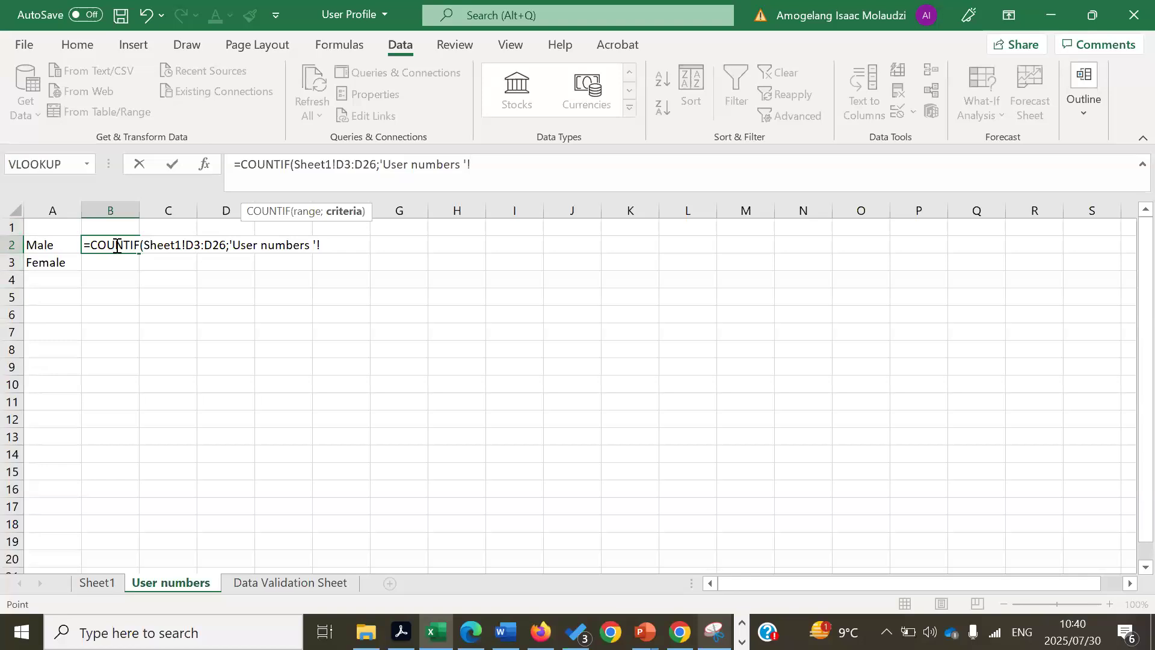
click(51, 247)
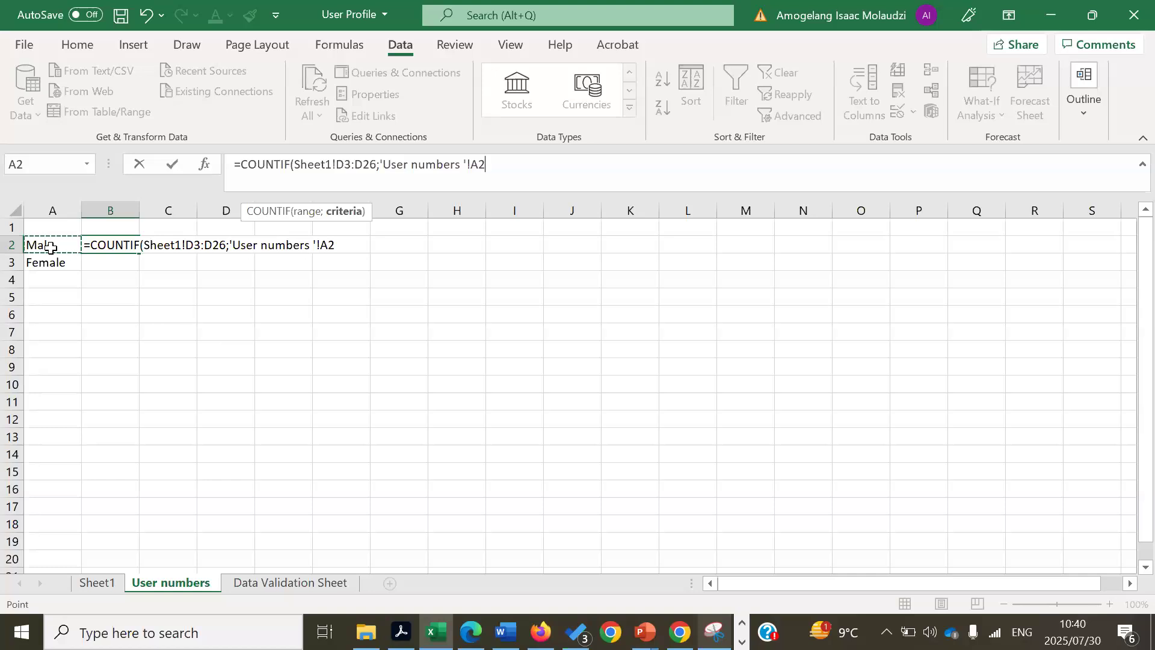
key(Return)
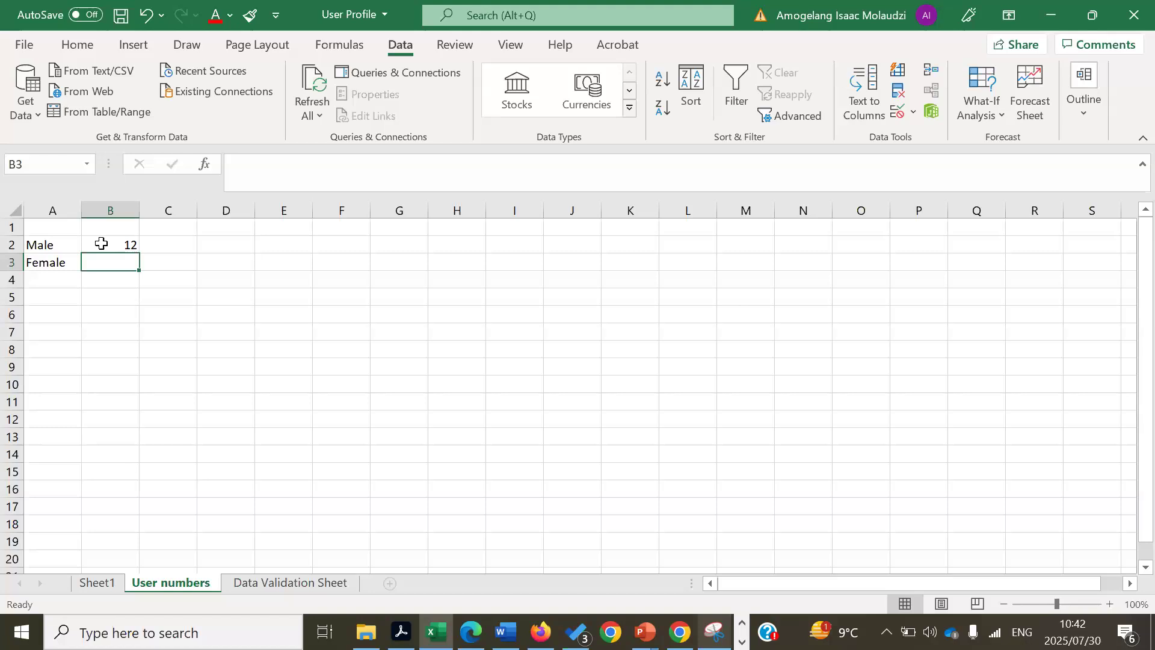
click(101, 243)
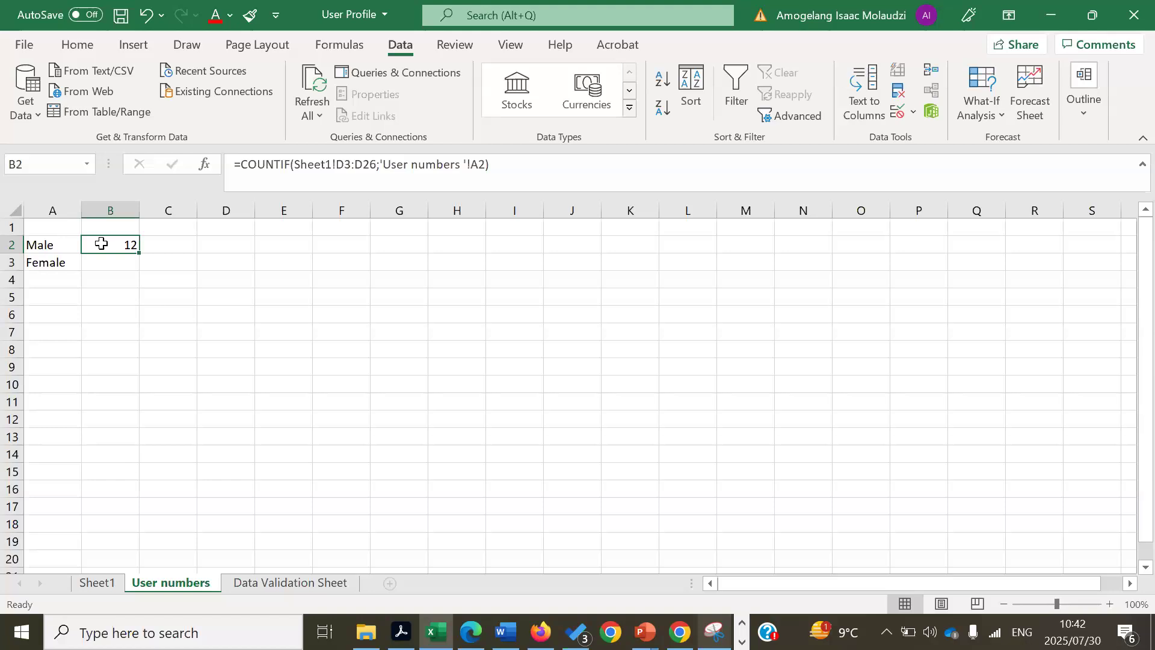
- Make B2's range absolute as Sheet1!$D$3:$D$26 using F4 and confirm
click(343, 164)
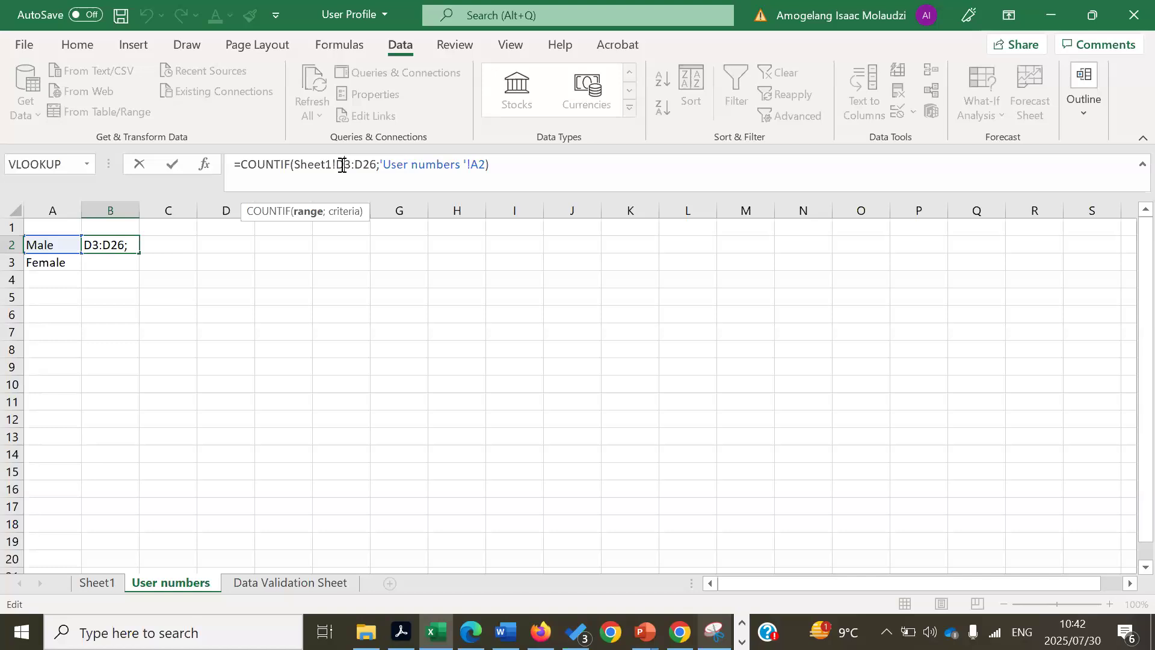
key(XF86MonBrightnessUp)
key(XF86MonBrightnessUp)
key(XF86MonBrightnessUp)
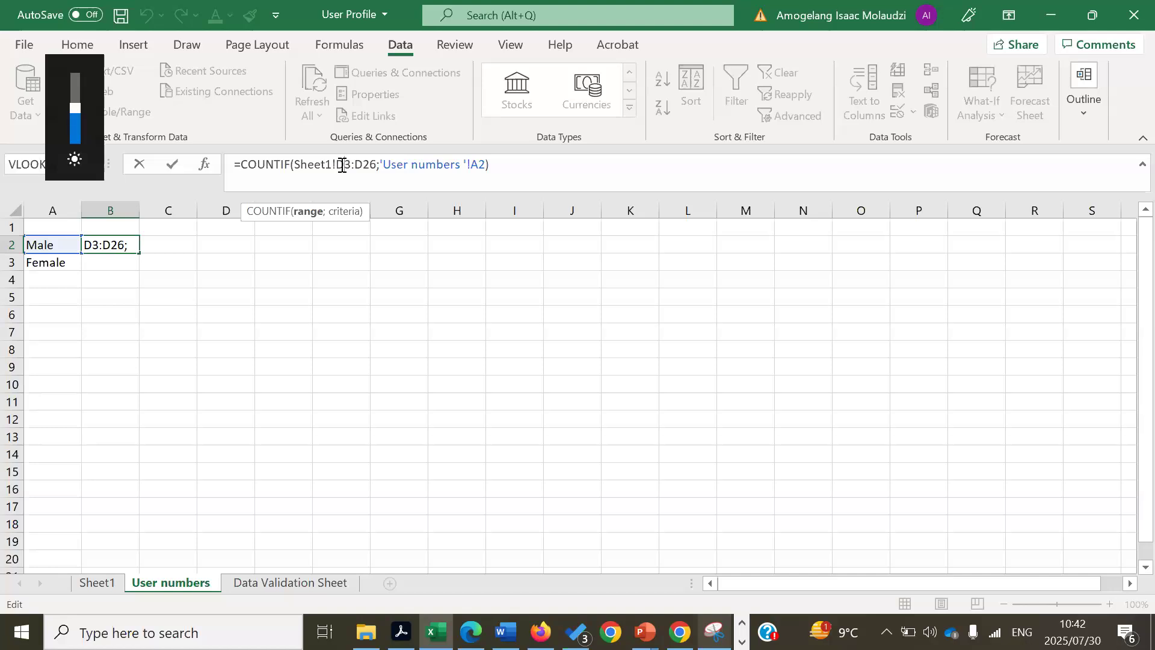
key(XF86MonBrightnessUp)
key(F4)
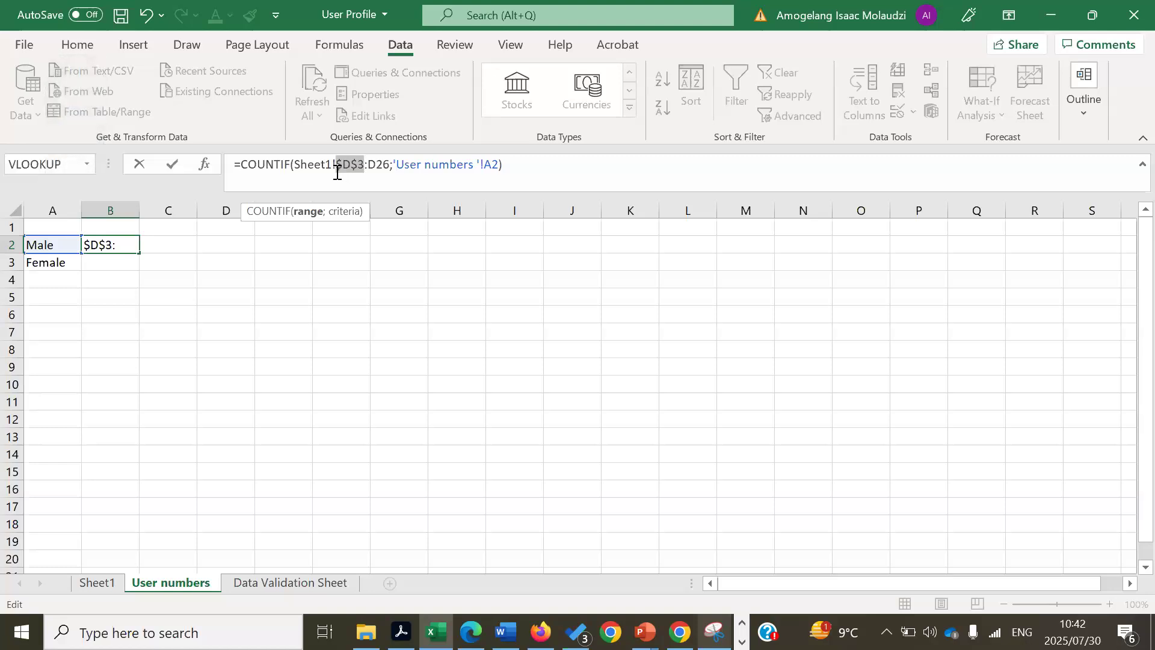
click(376, 166)
key(XF86MonBrightnessUp)
key(XF86MonBrightnessUp)
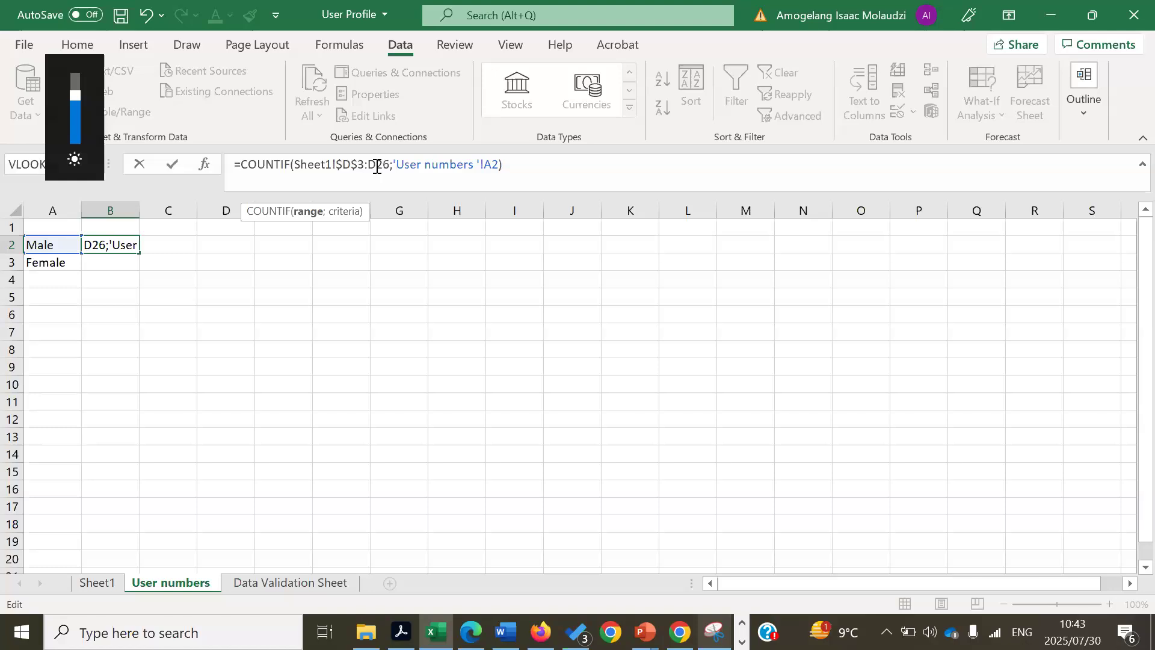
key(F4)
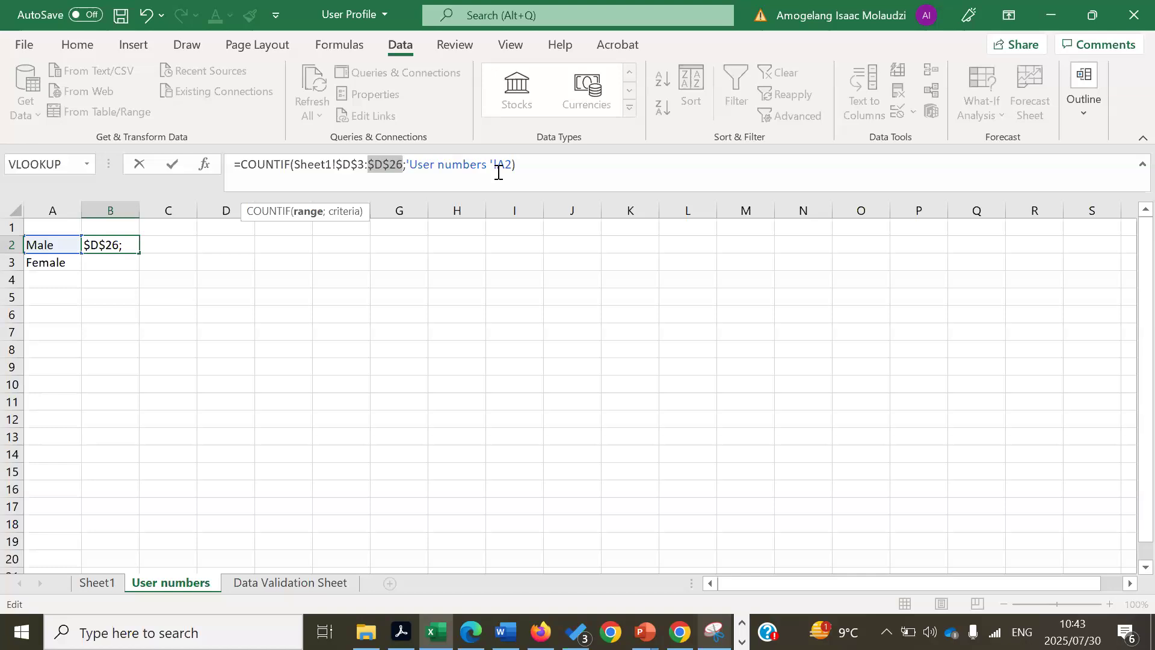
key(Return)
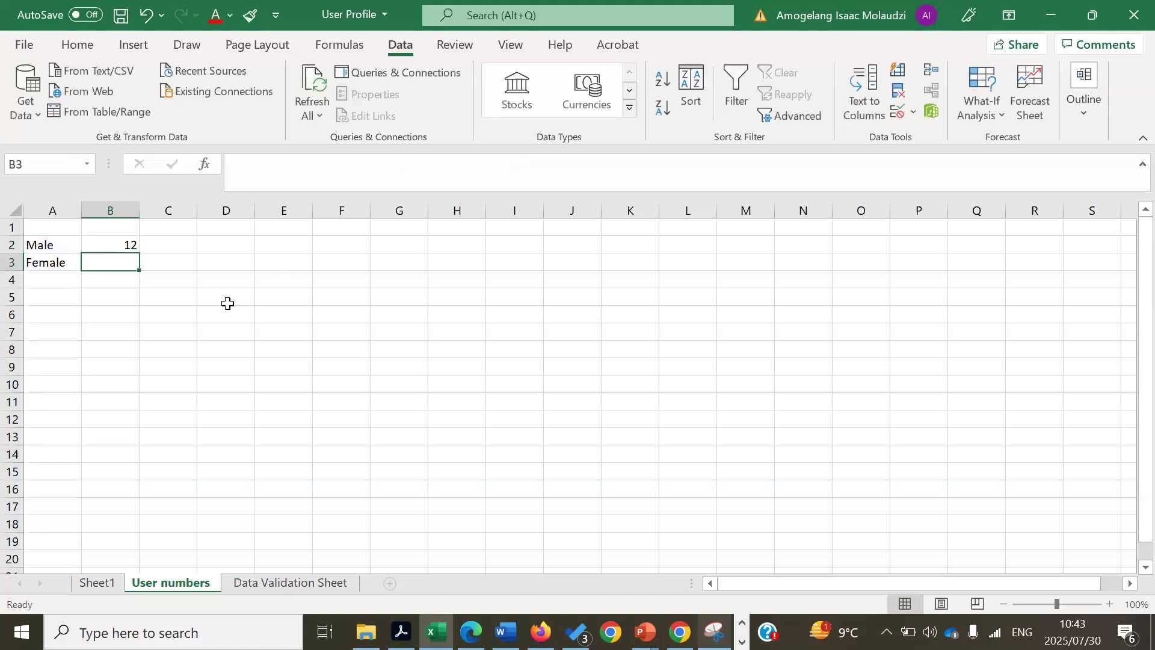
- Fill B2's COUNTIF formula down into B3 with Copy Cells, showing 4 Female users
click(113, 249)
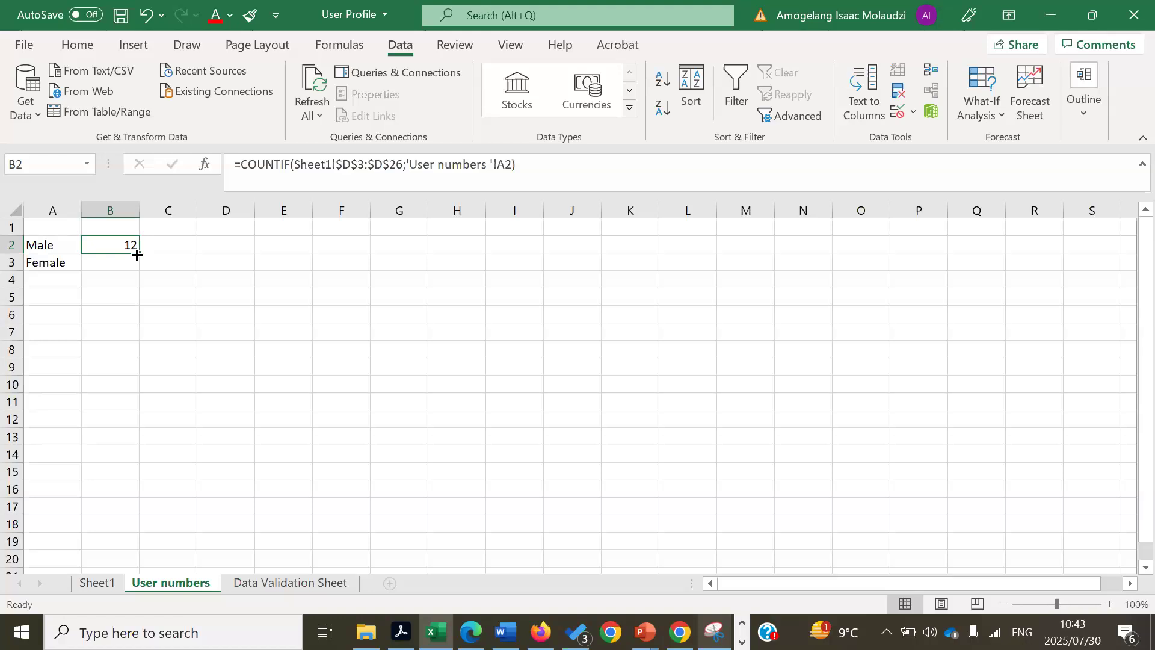
drag(137, 255, 137, 274)
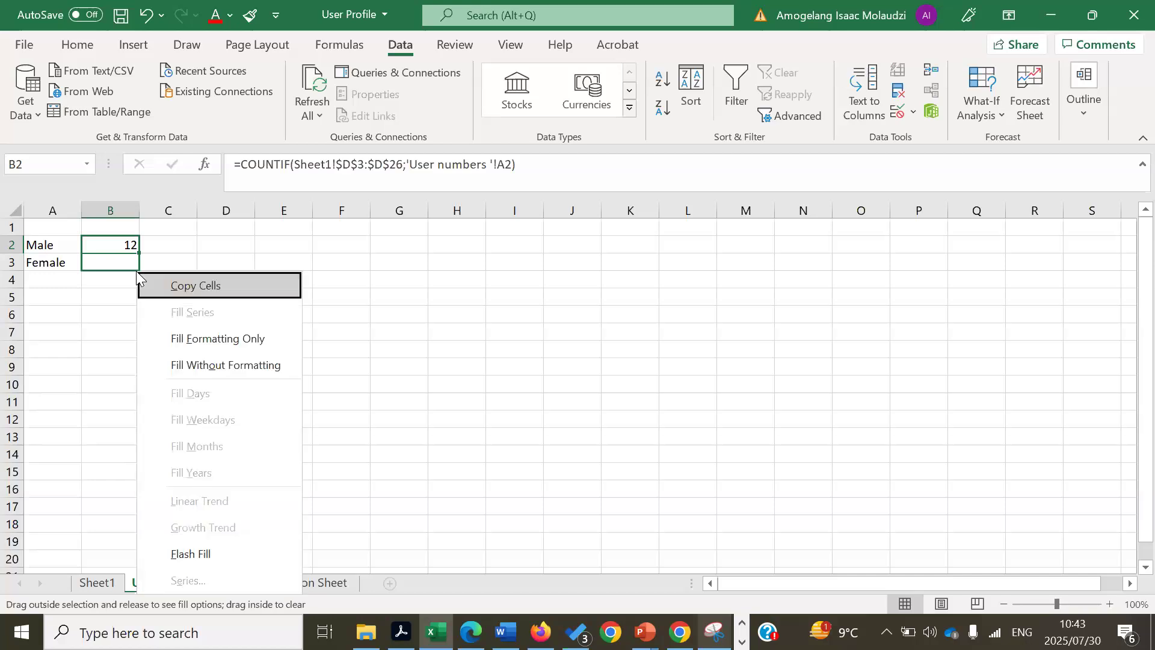
click(190, 289)
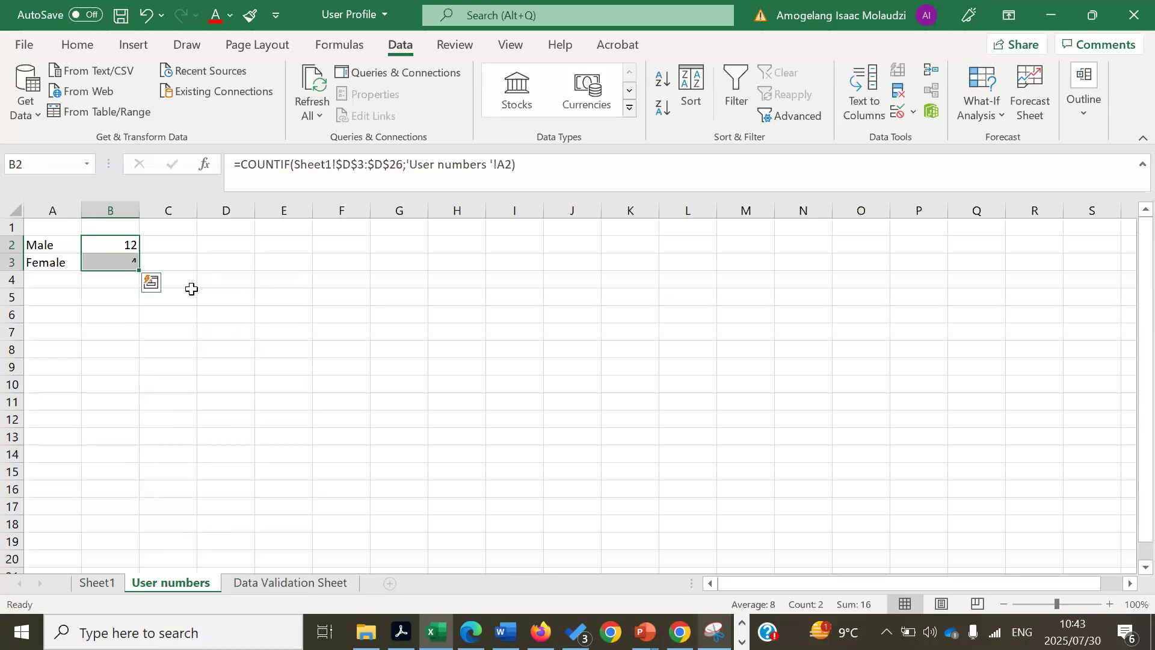
click(287, 330)
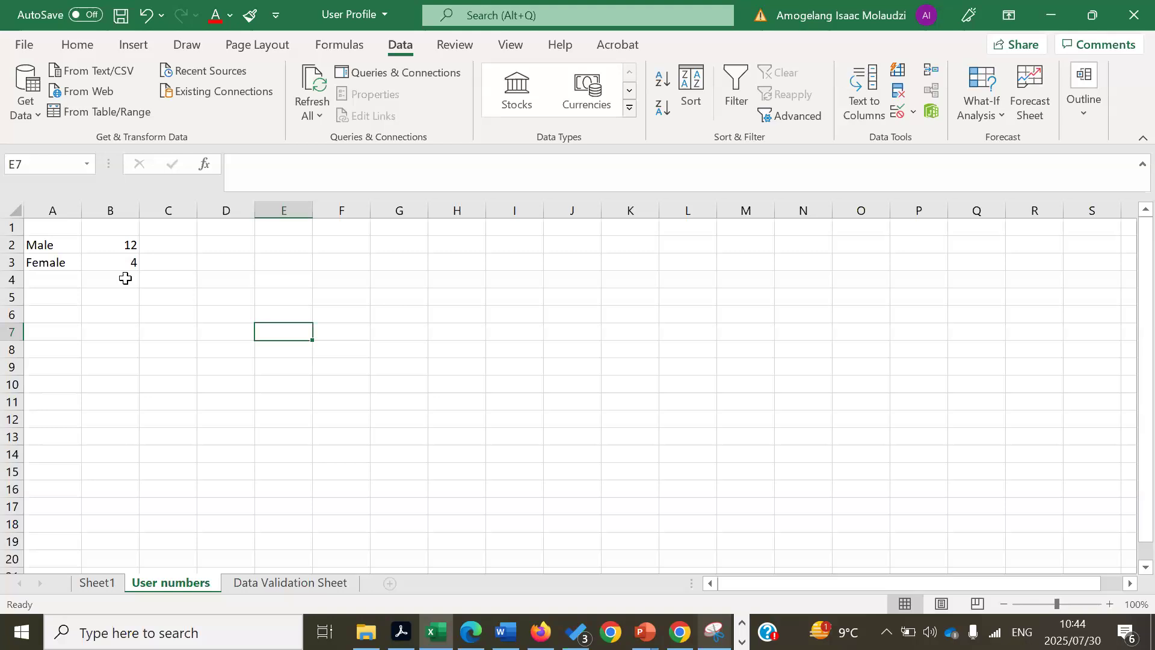
- Total the Male and Female counts in B4 with =B2+B3
click(125, 277)
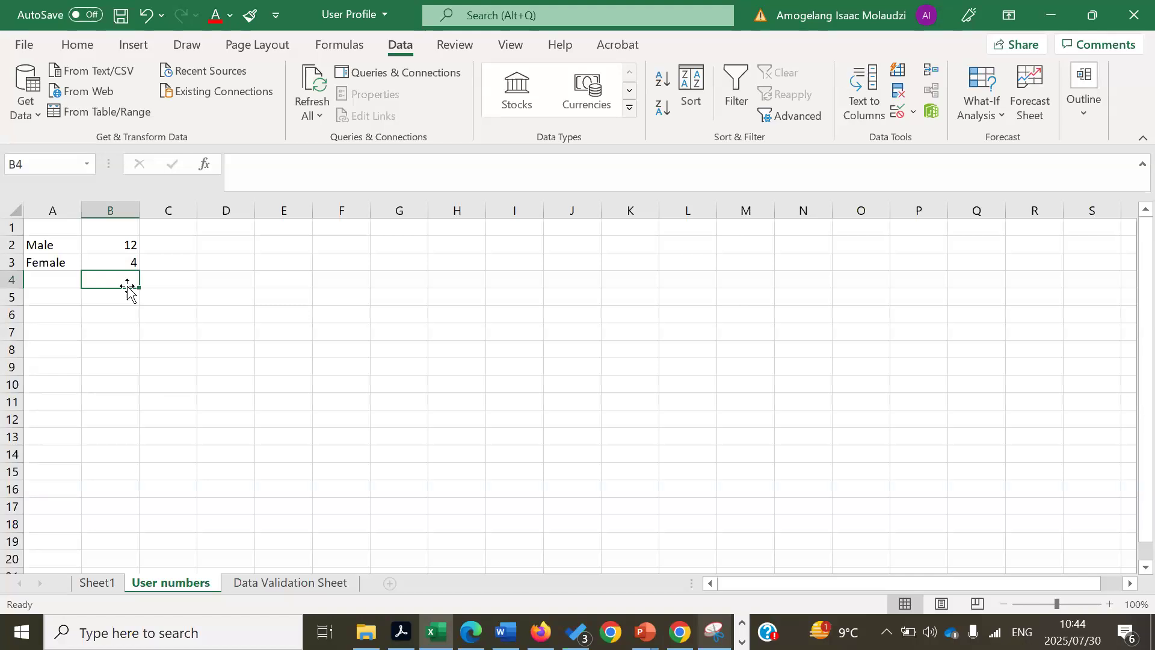
text(=)
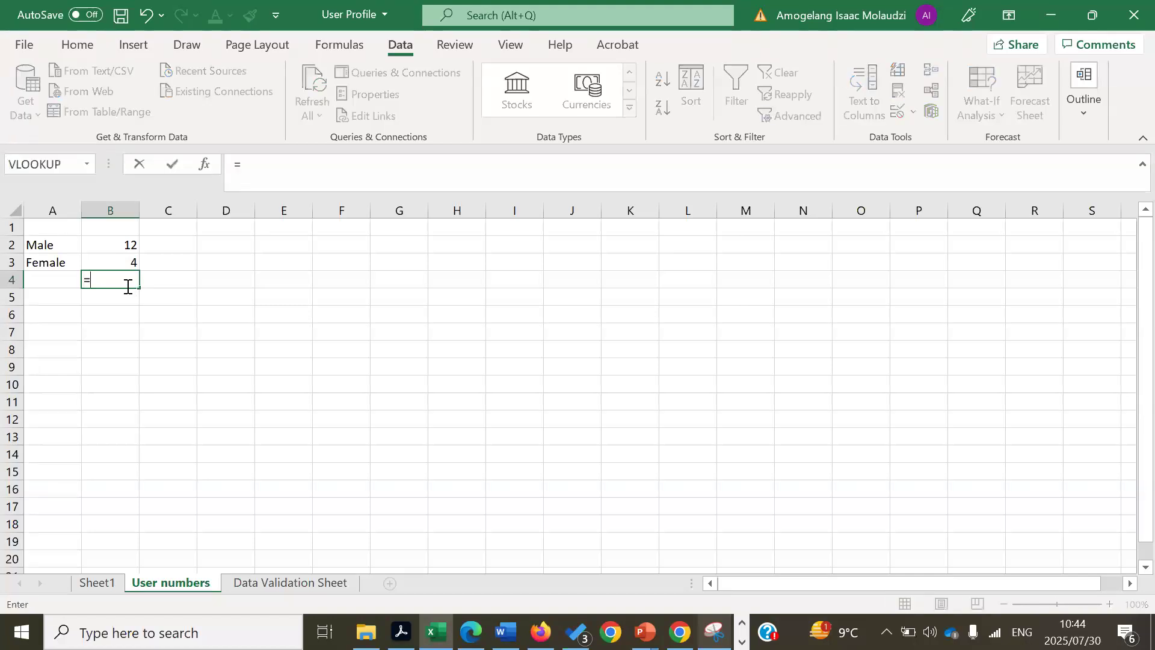
click(130, 242)
text(+)
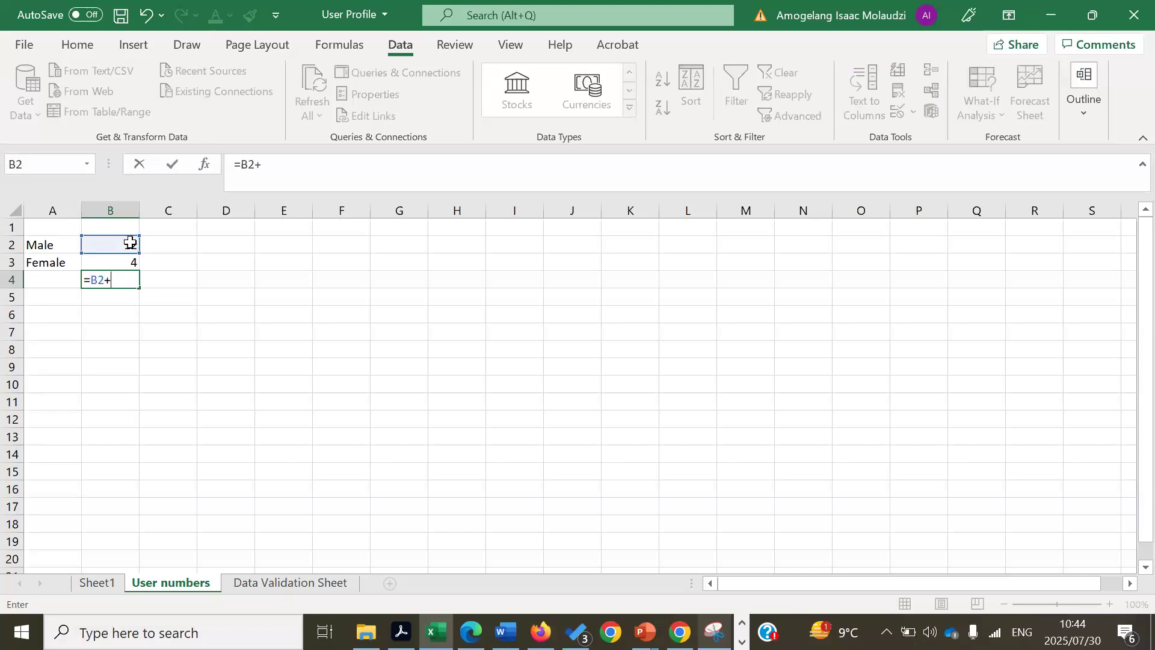
click(131, 259)
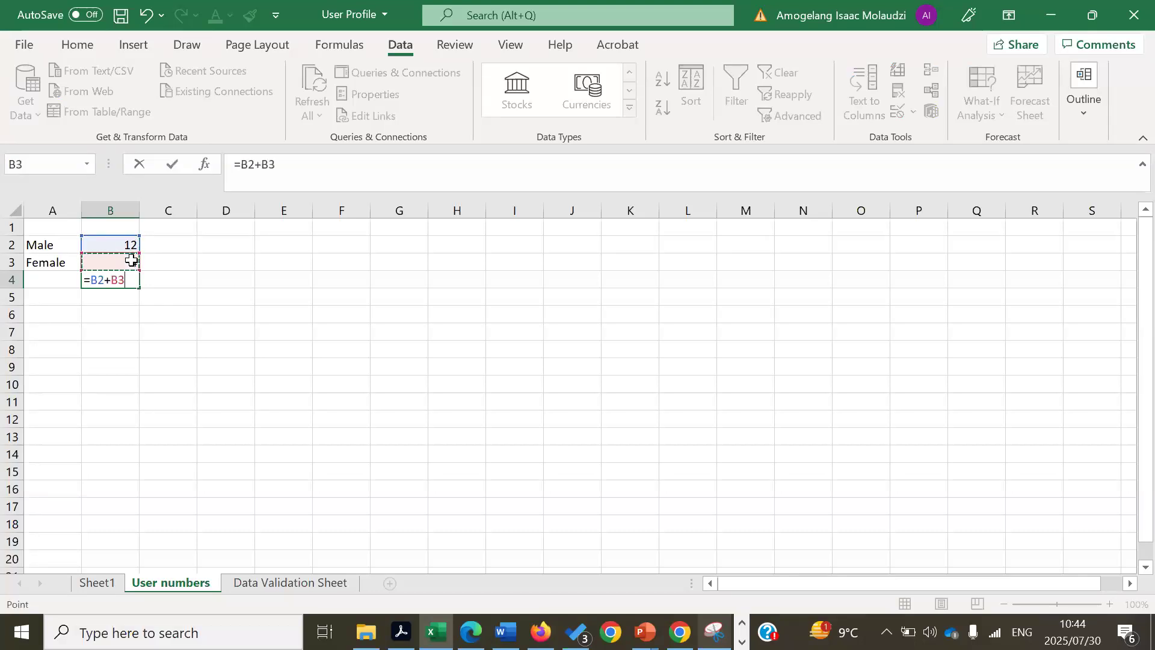
key(Return)
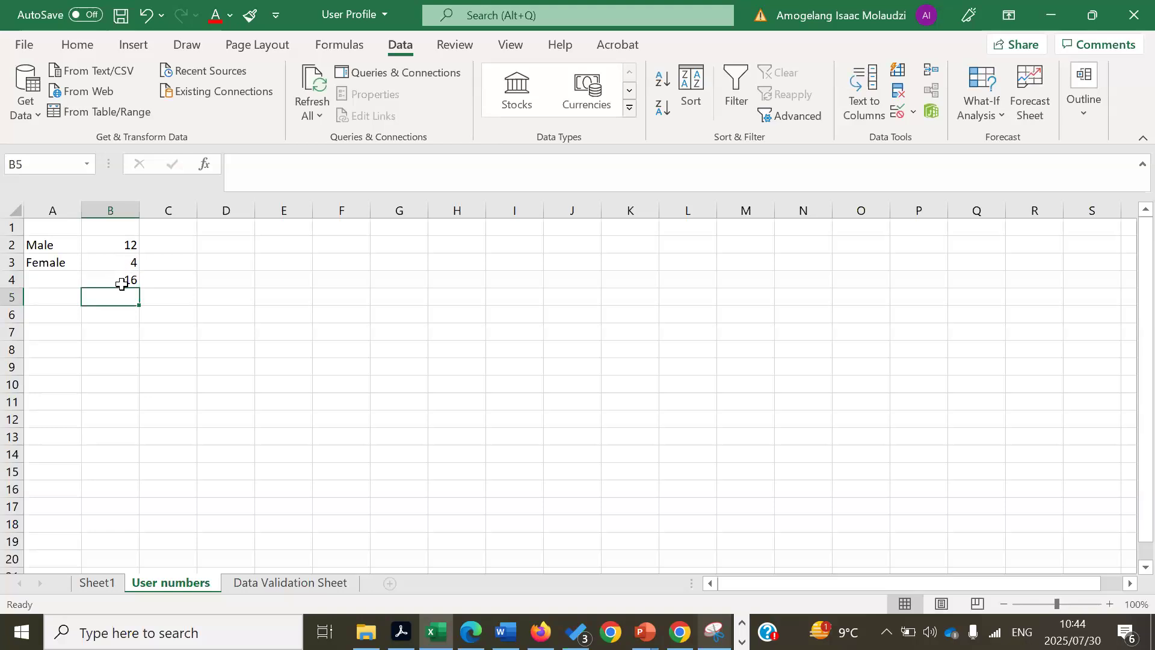
- Replace the B4 formula with =SUM(B2:B3), still giving 16
click(121, 280)
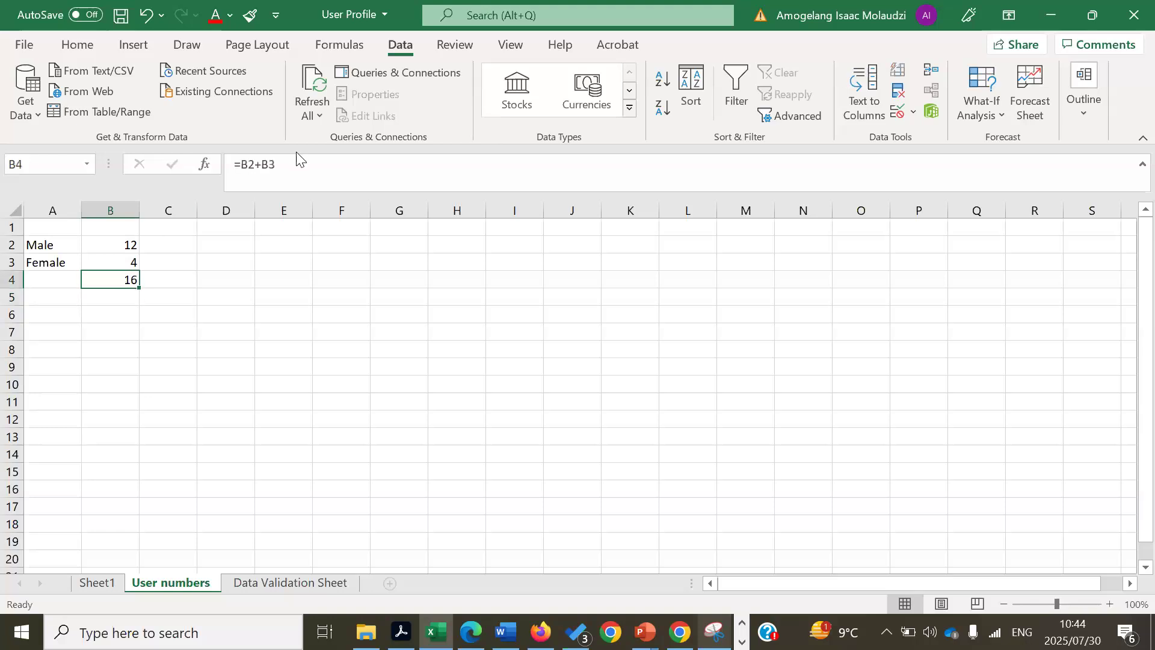
click(206, 166)
key(Delete)
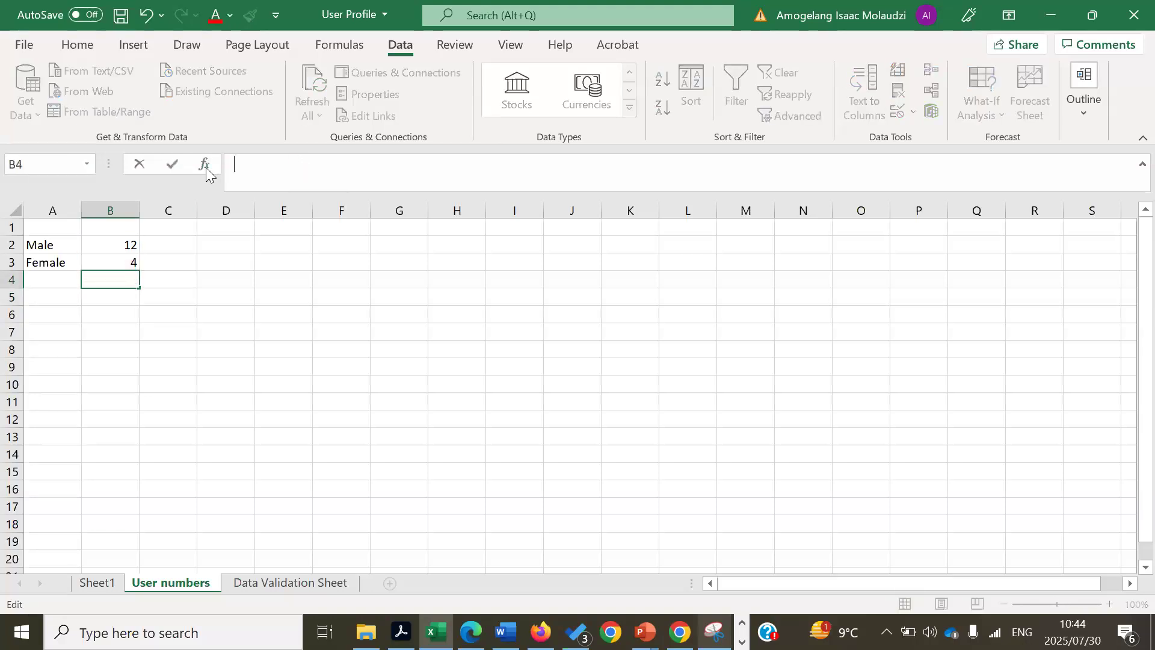
text(=sum)
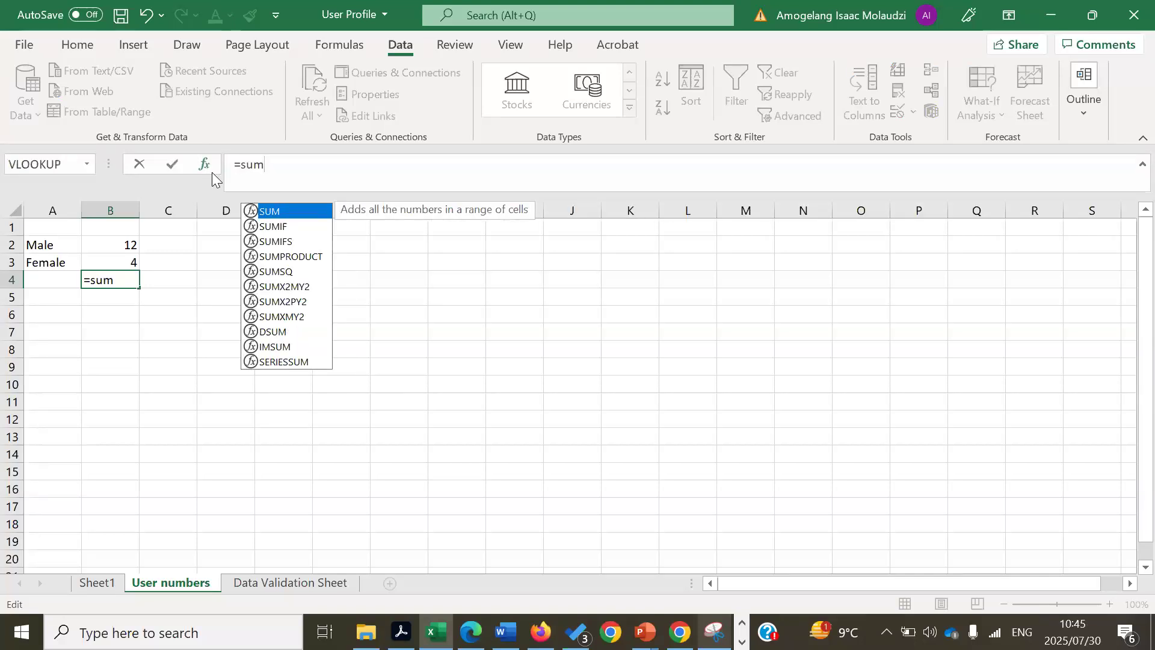
double_click(274, 211)
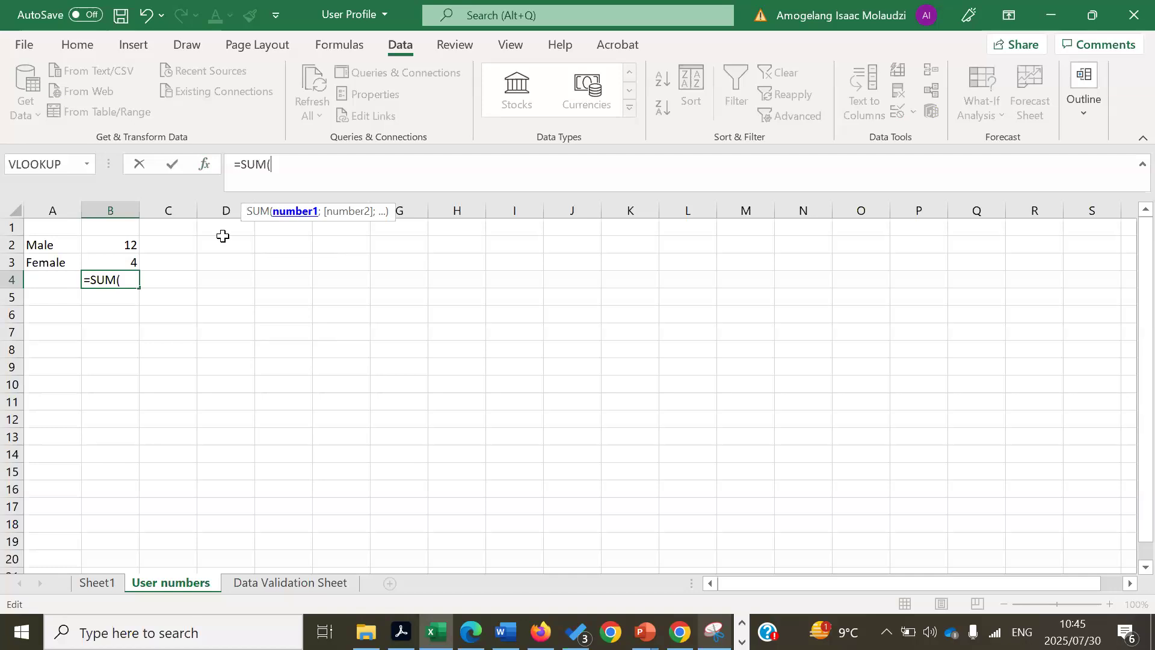
drag(129, 245, 130, 265)
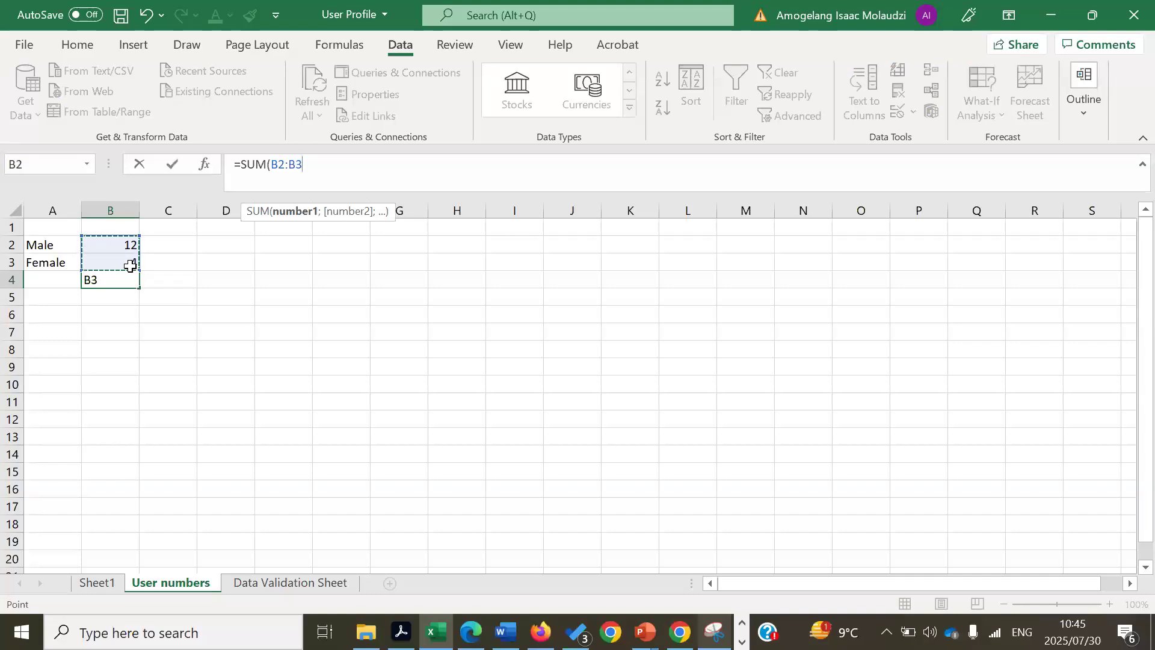
key(Return)
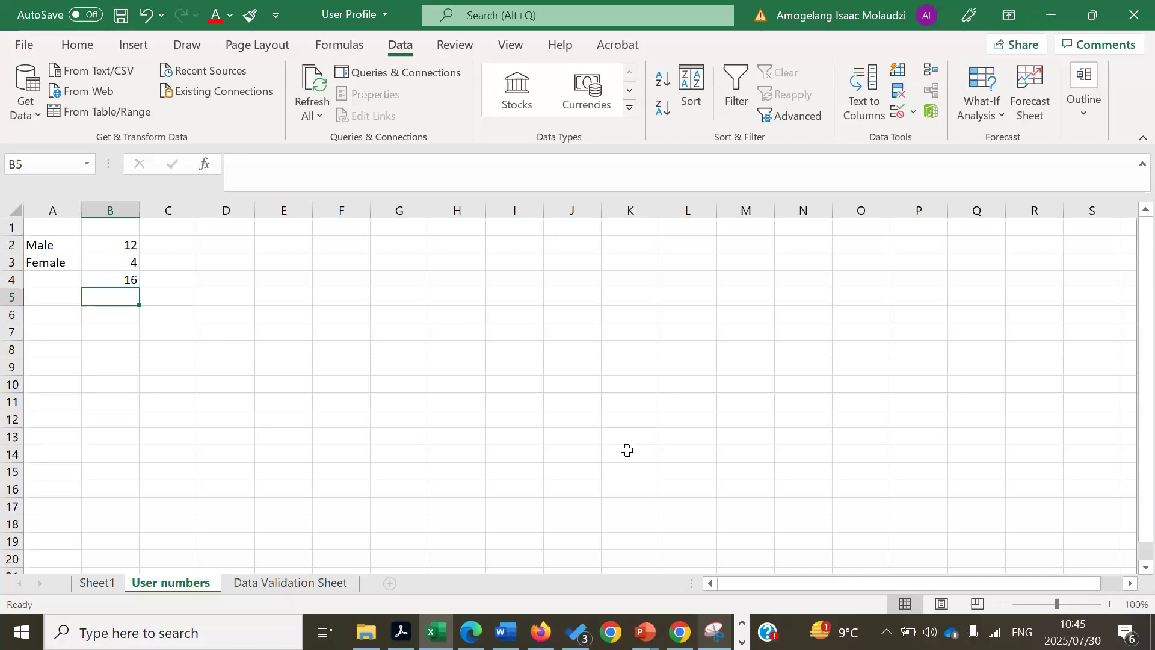
key(alt+Tab)
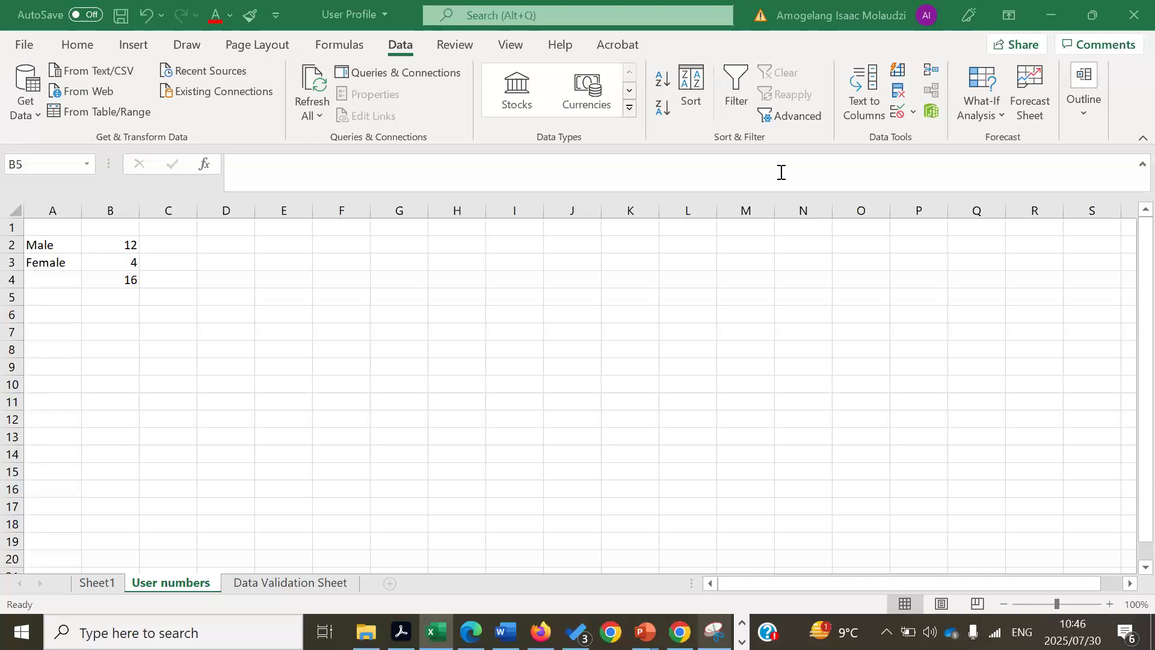
click(455, 261)
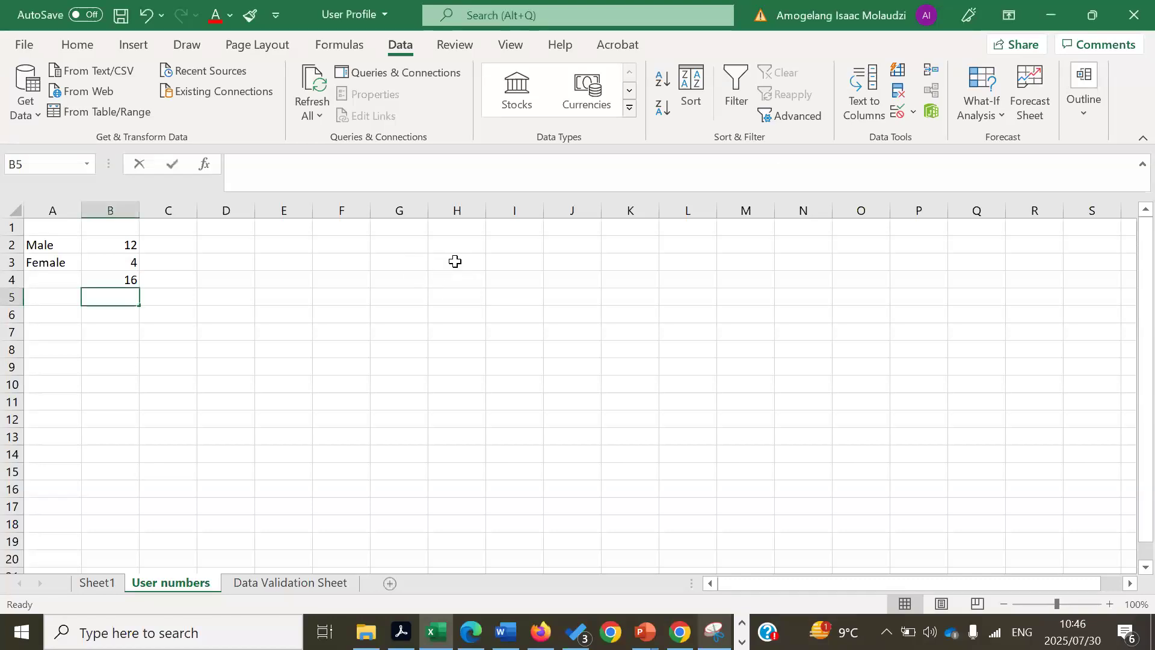
click(455, 261)
text(=sub)
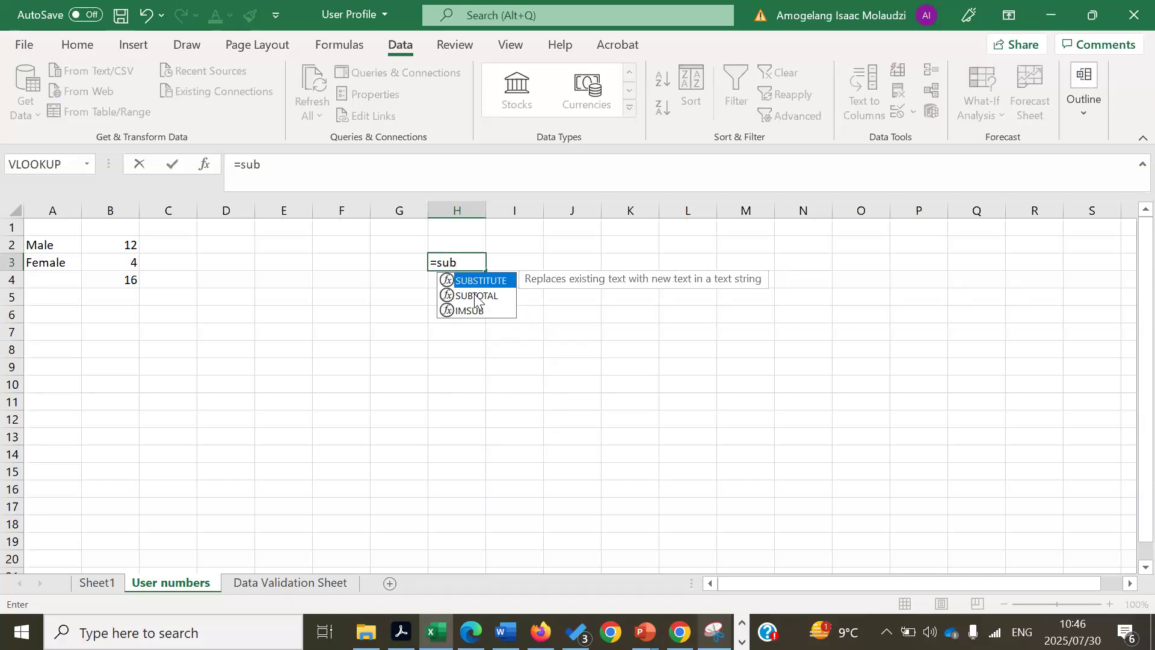
key(BackSpace)
key(BackSpace)
key(BackSpace)
key(BackSpace)
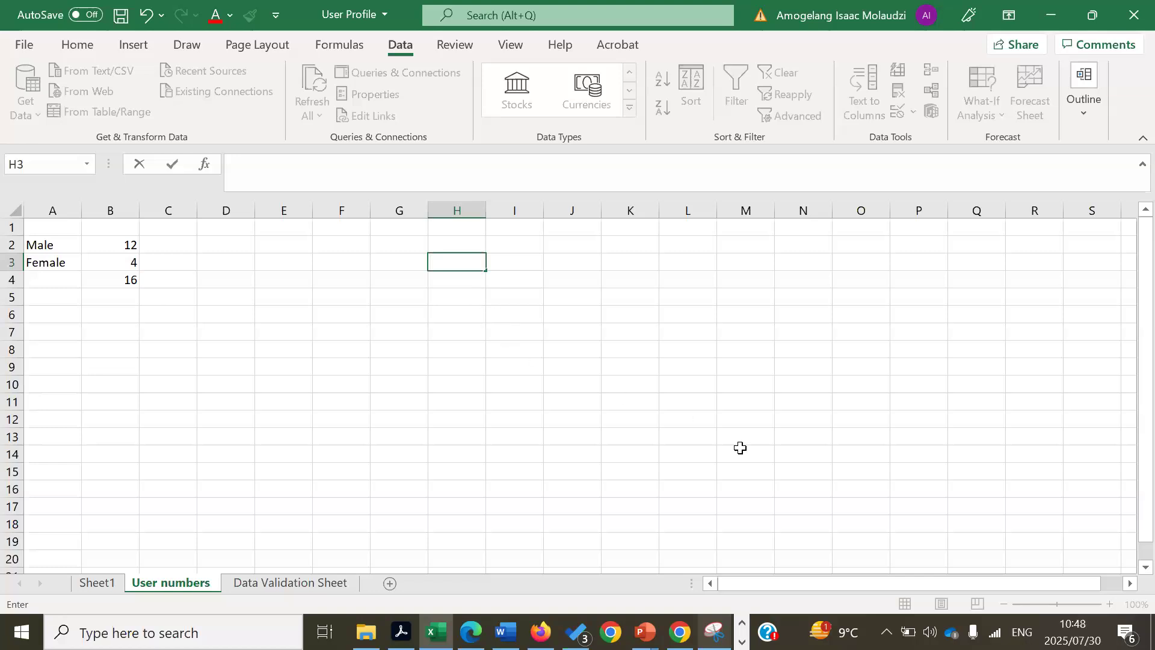
key(alt+Tab)
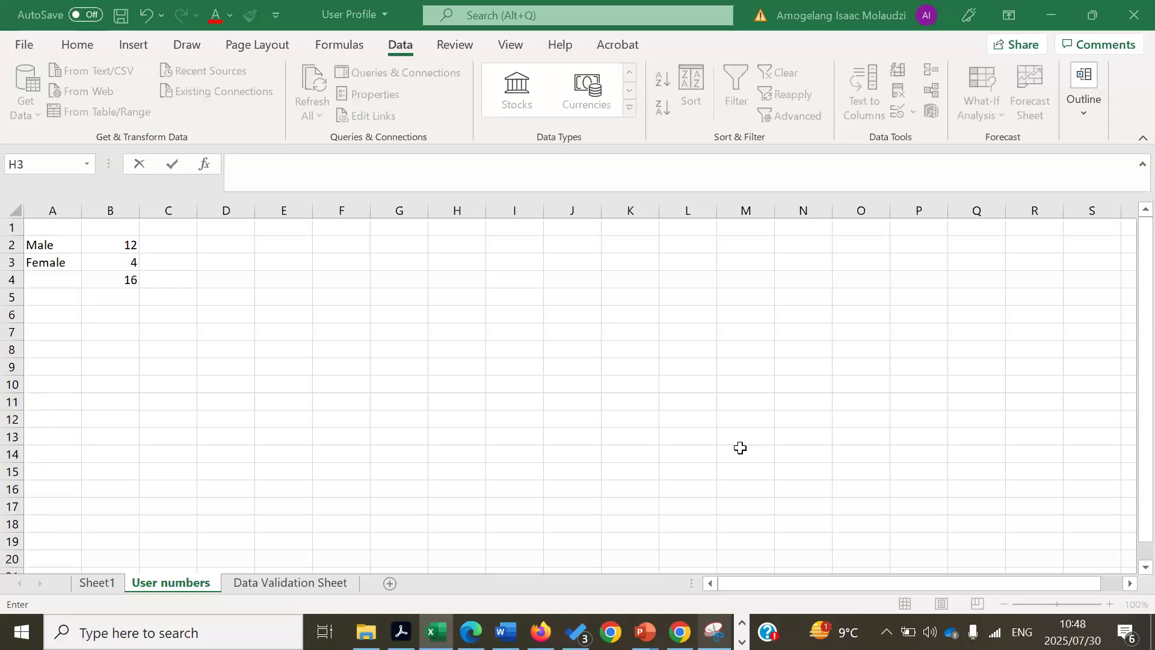
click(281, 405)
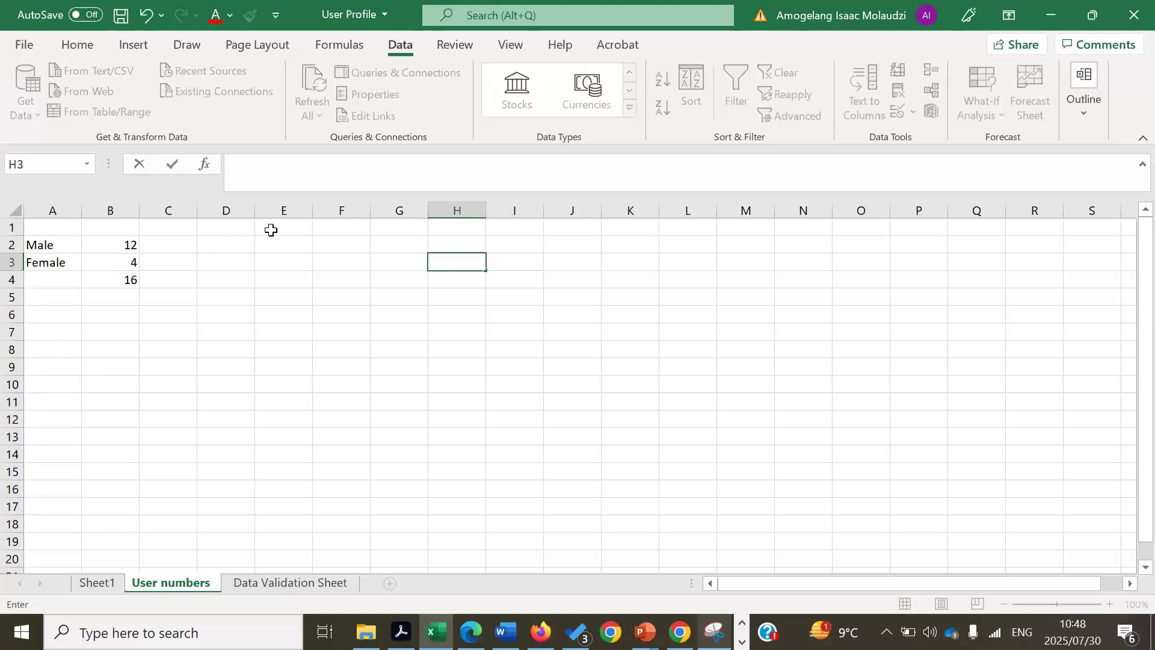
click(111, 279)
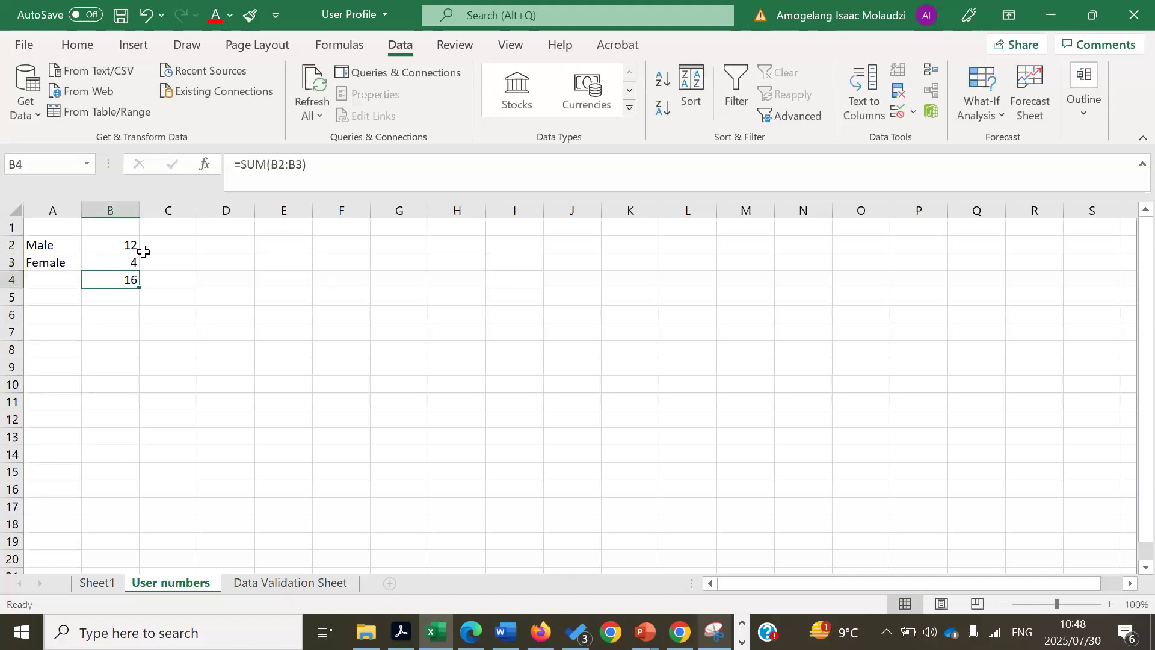
- Enter =B2/B4 in C2 for the Male share
click(164, 243)
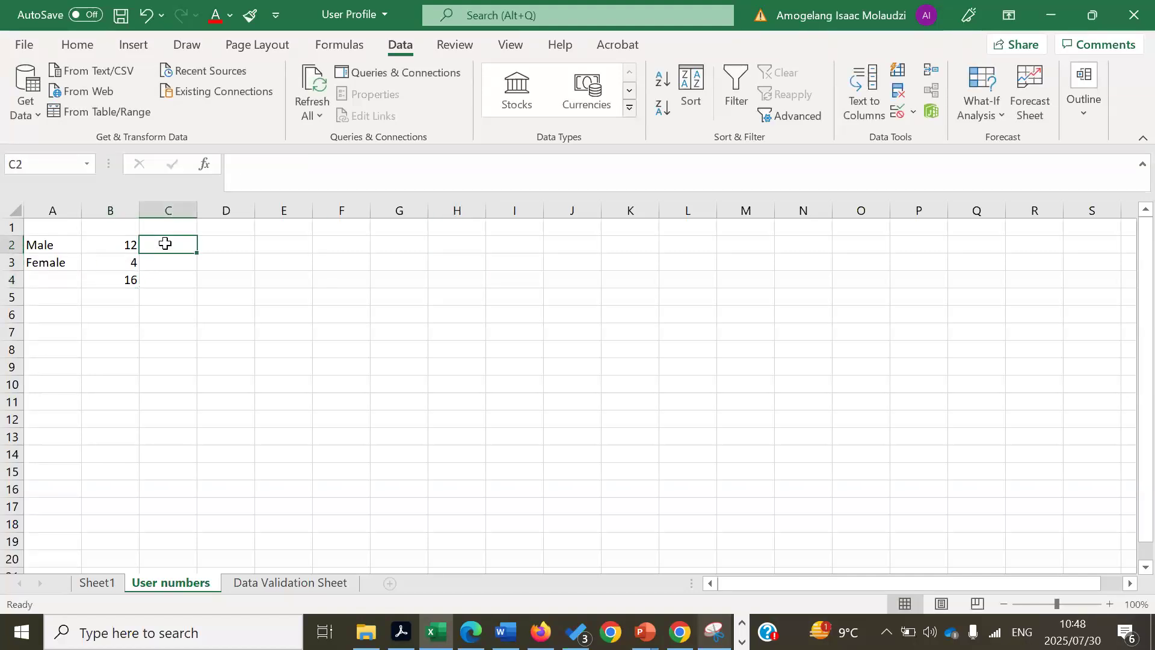
text(=)
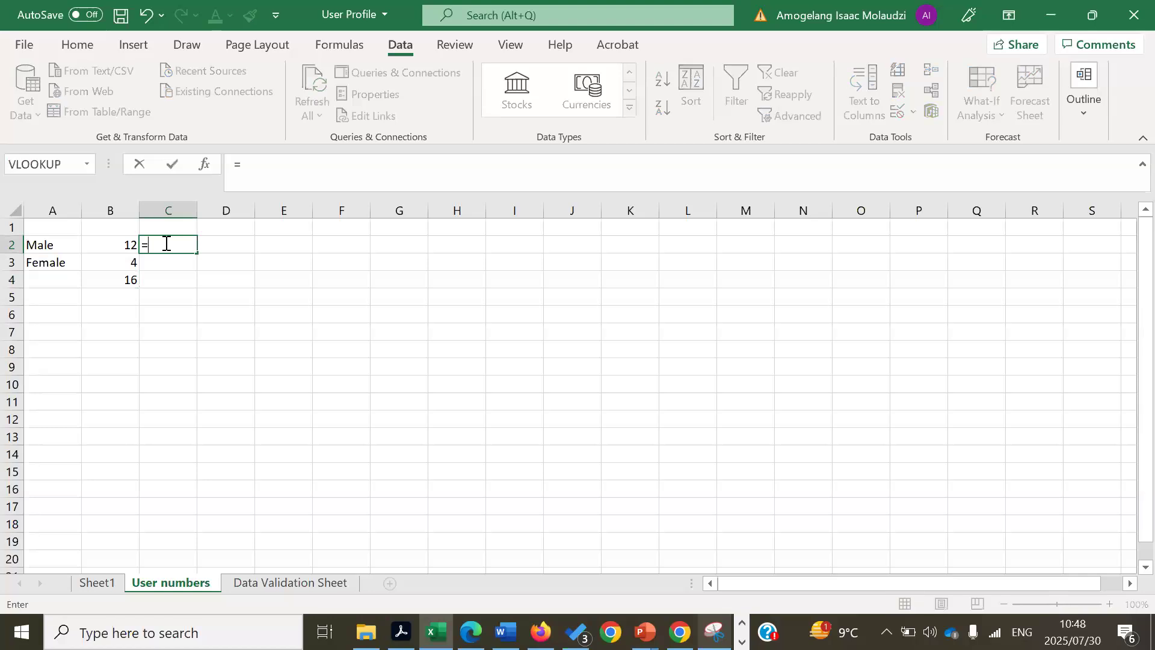
click(115, 246)
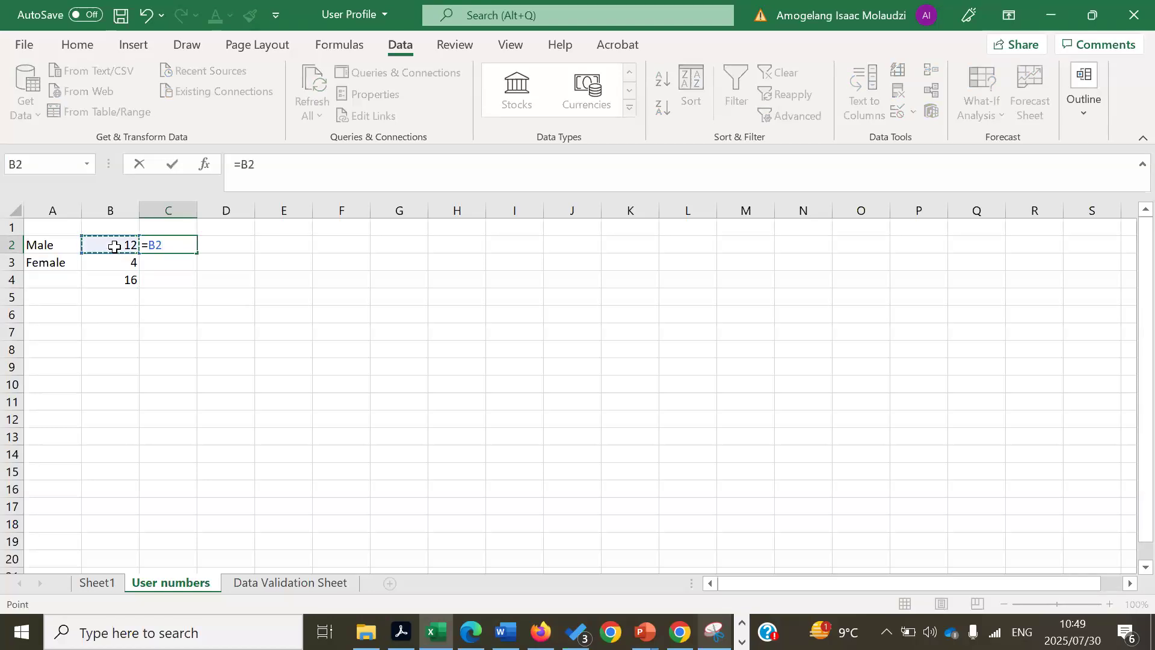
text(/)
click(116, 282)
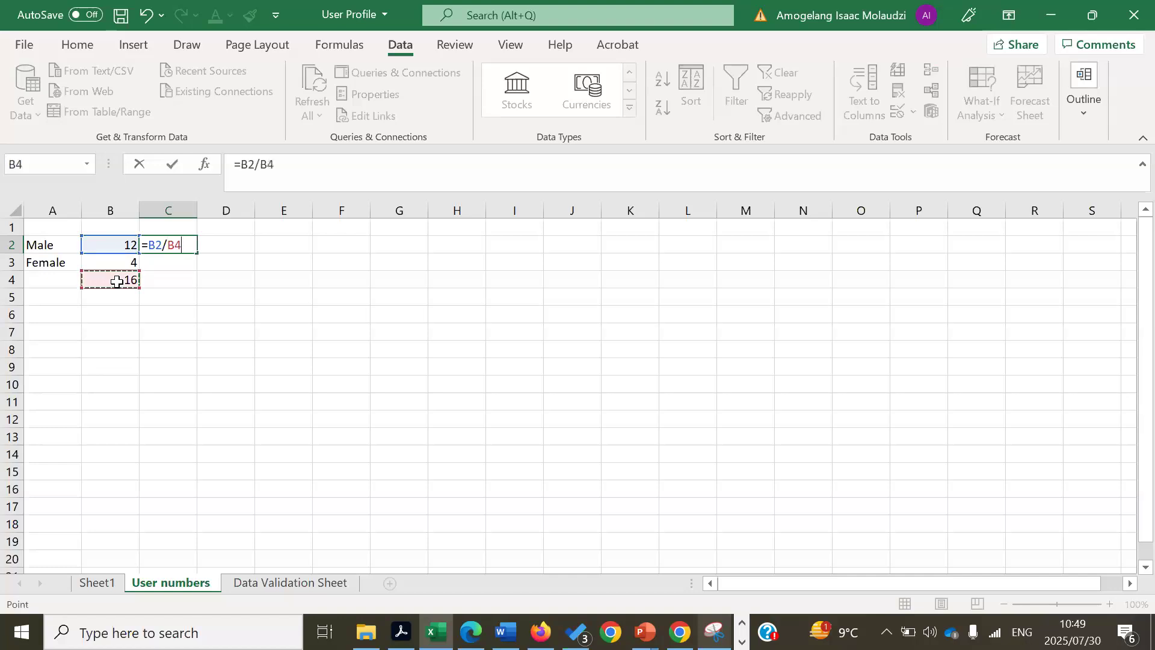
key(Return)
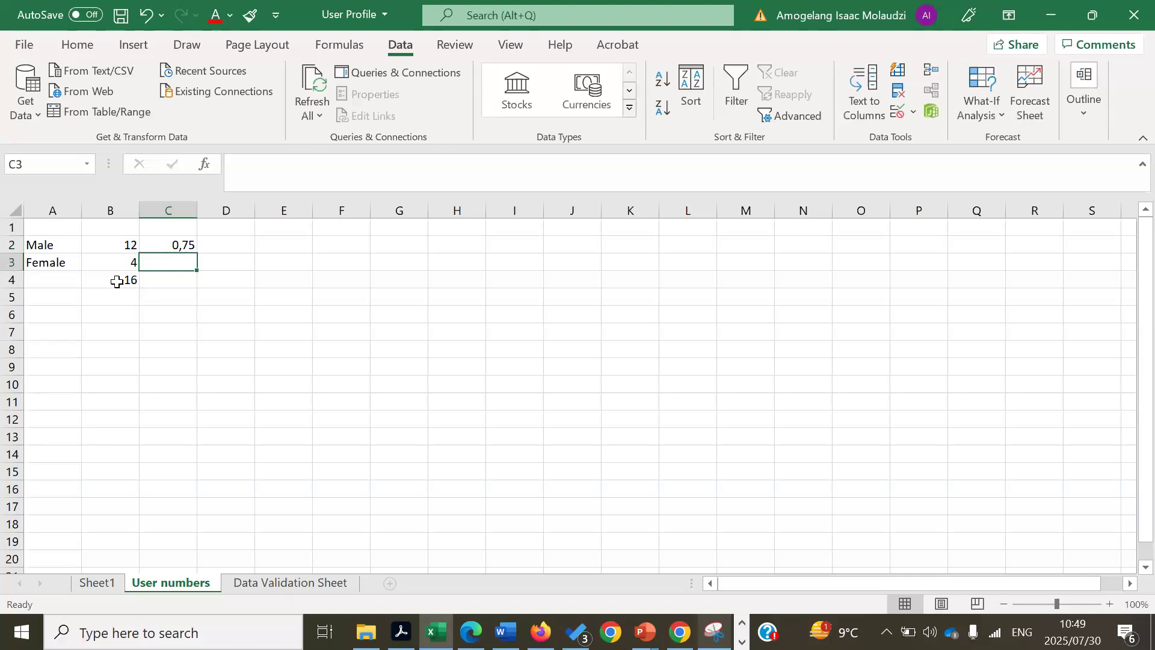
- Apply Percent Style to C2 so it shows 75%
click(184, 244)
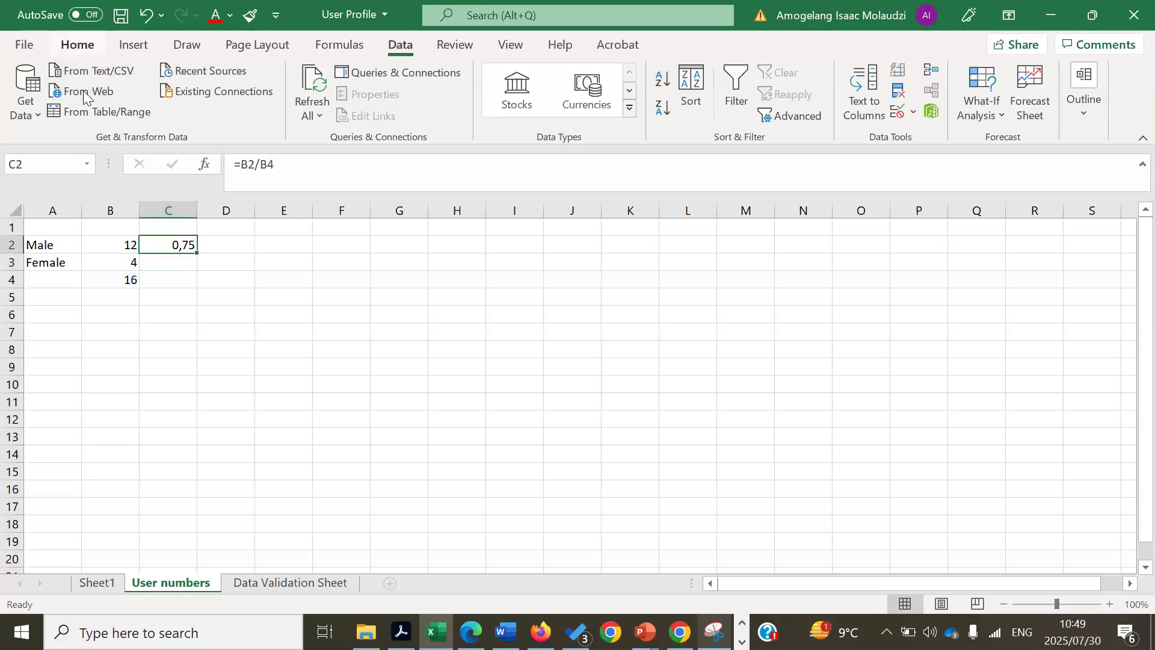
click(77, 45)
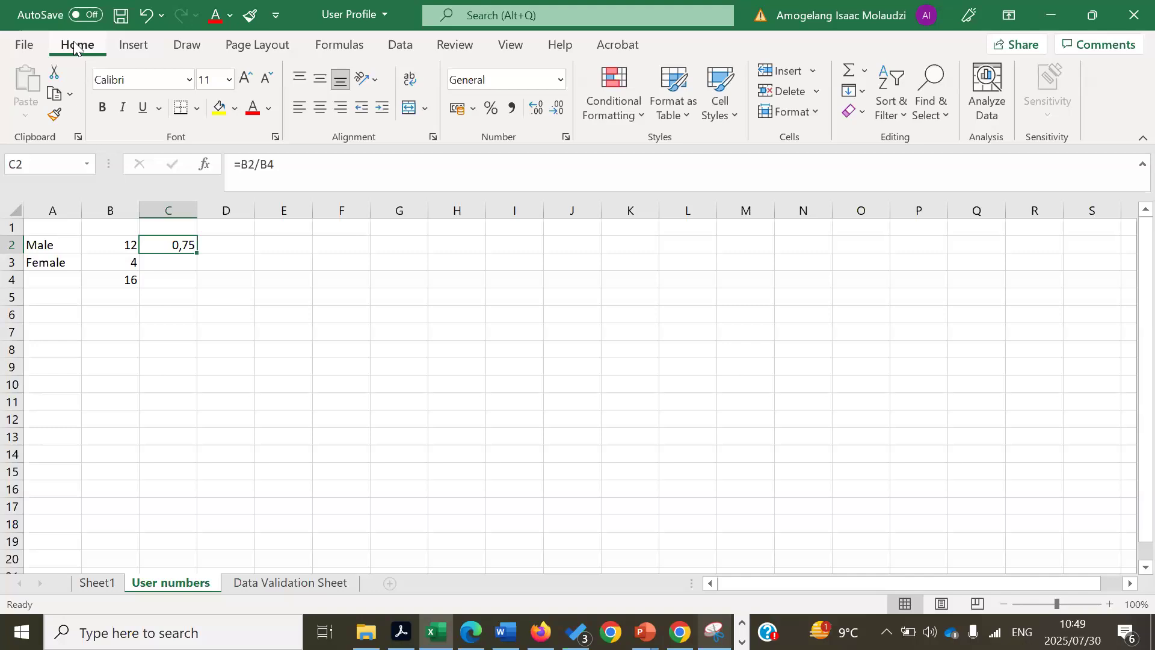
click(489, 111)
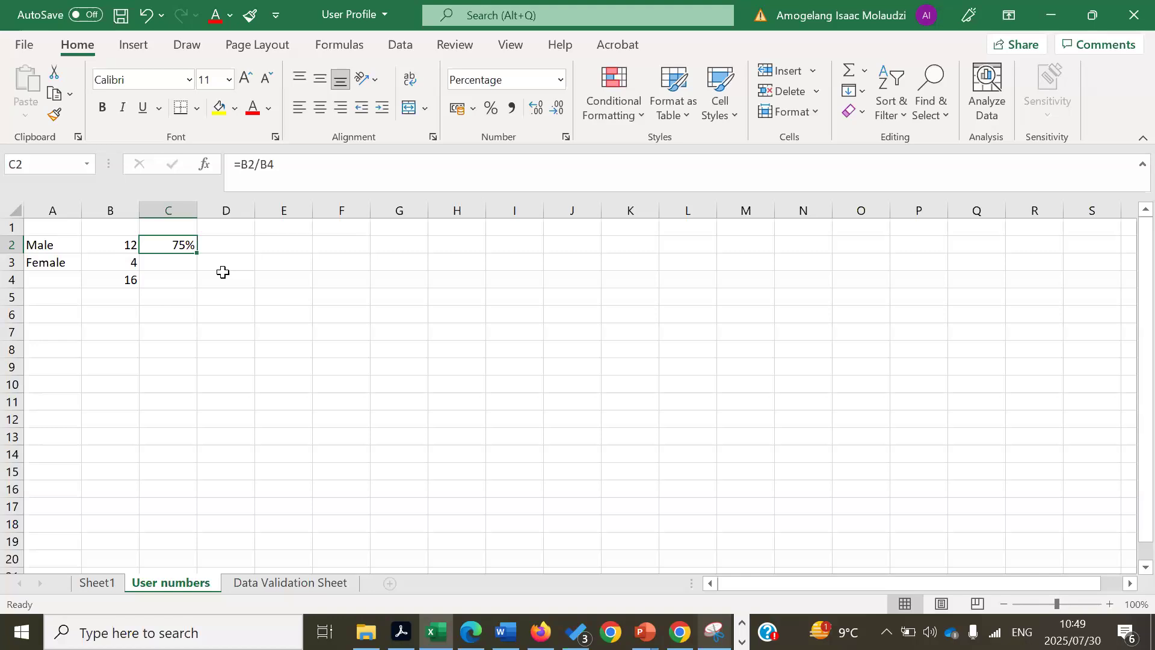
click(164, 263)
- Enter =B3/B4 in C3 and apply Percent Style so it shows 25%
text(=)
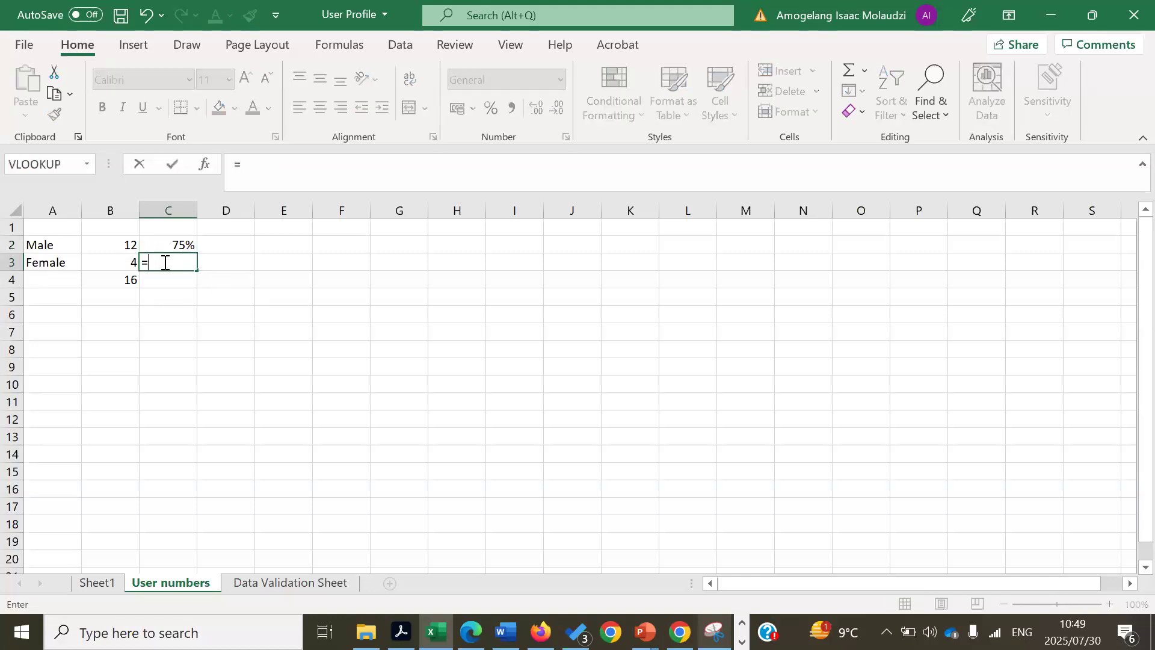
click(125, 266)
text(/)
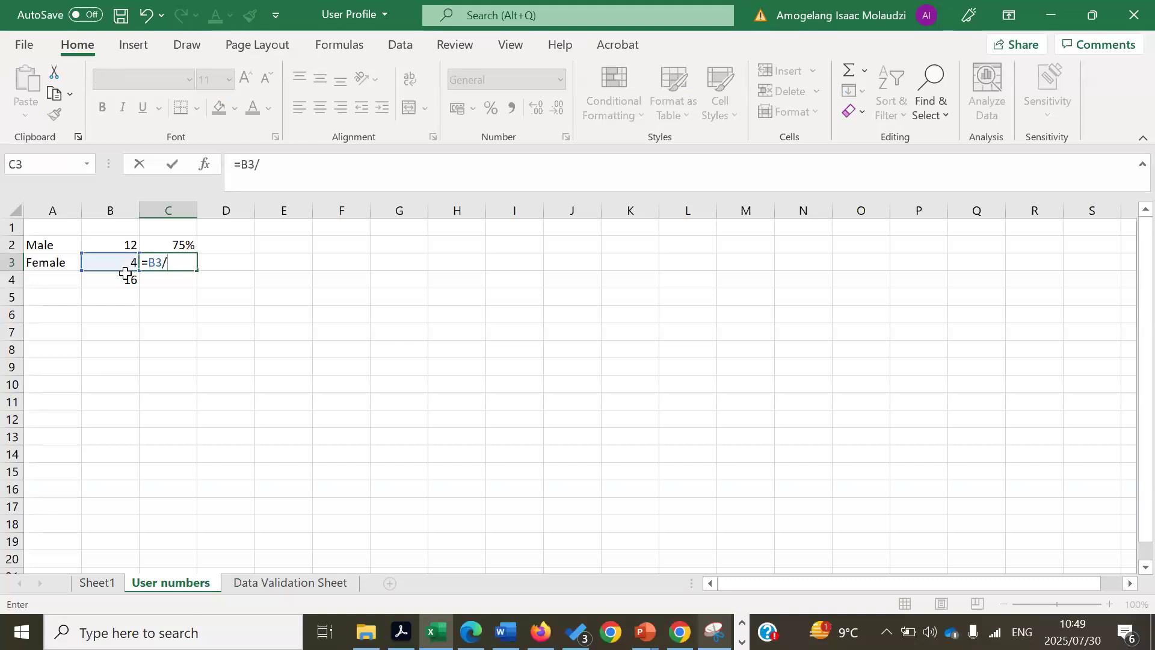
click(125, 276)
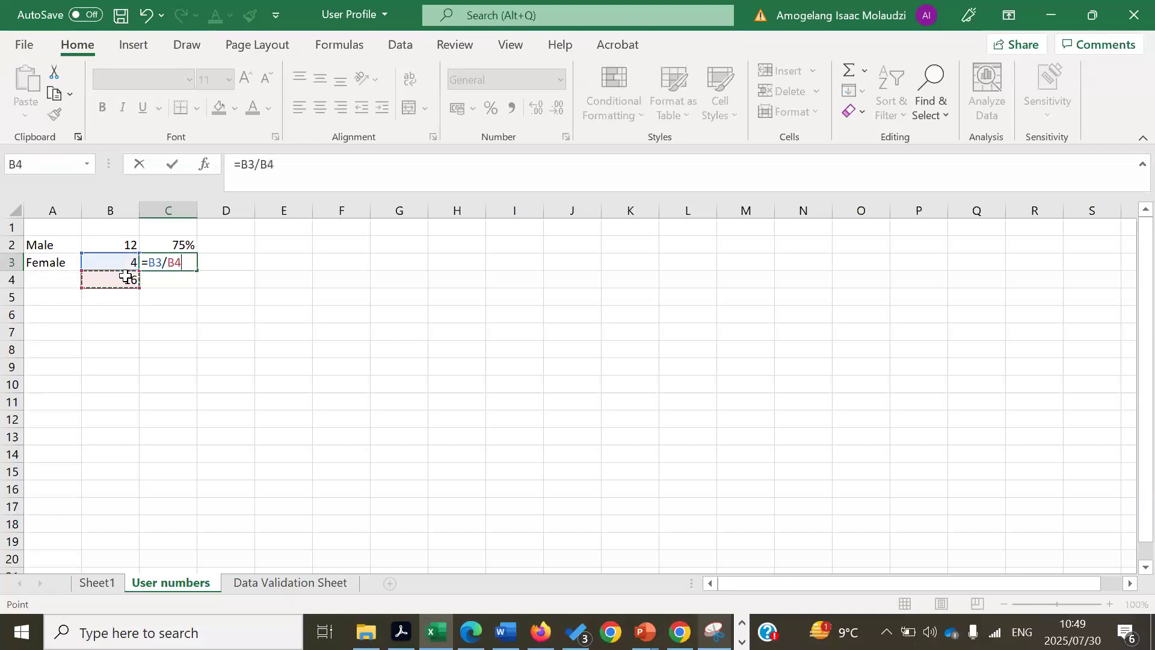
key(Return)
click(181, 263)
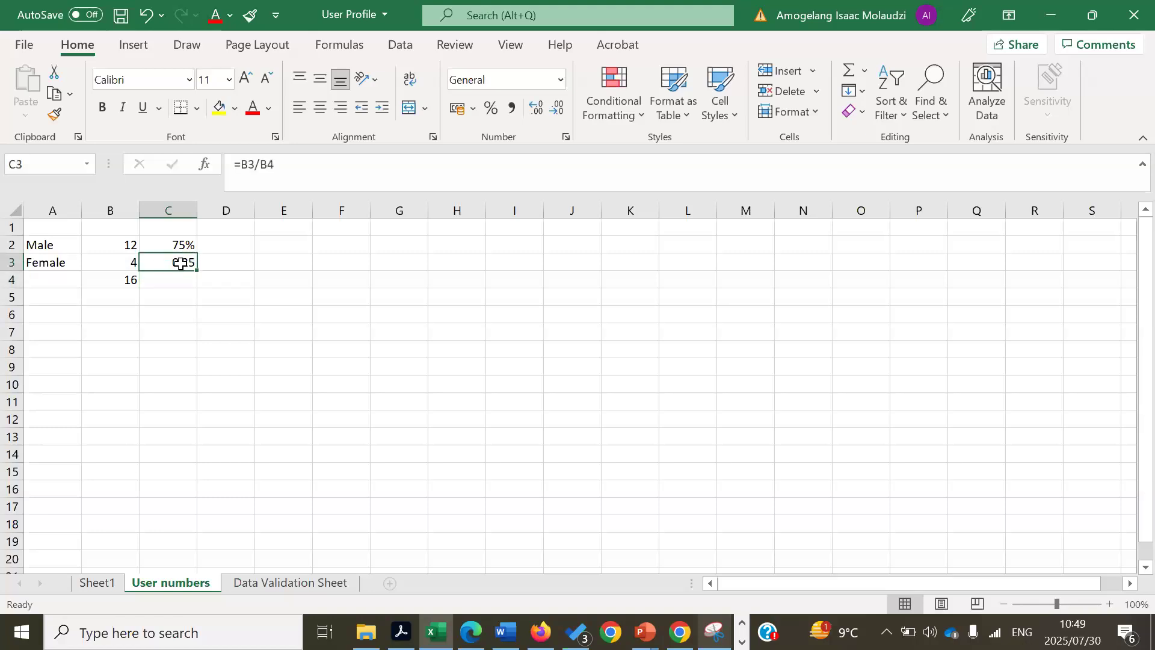
click(490, 109)
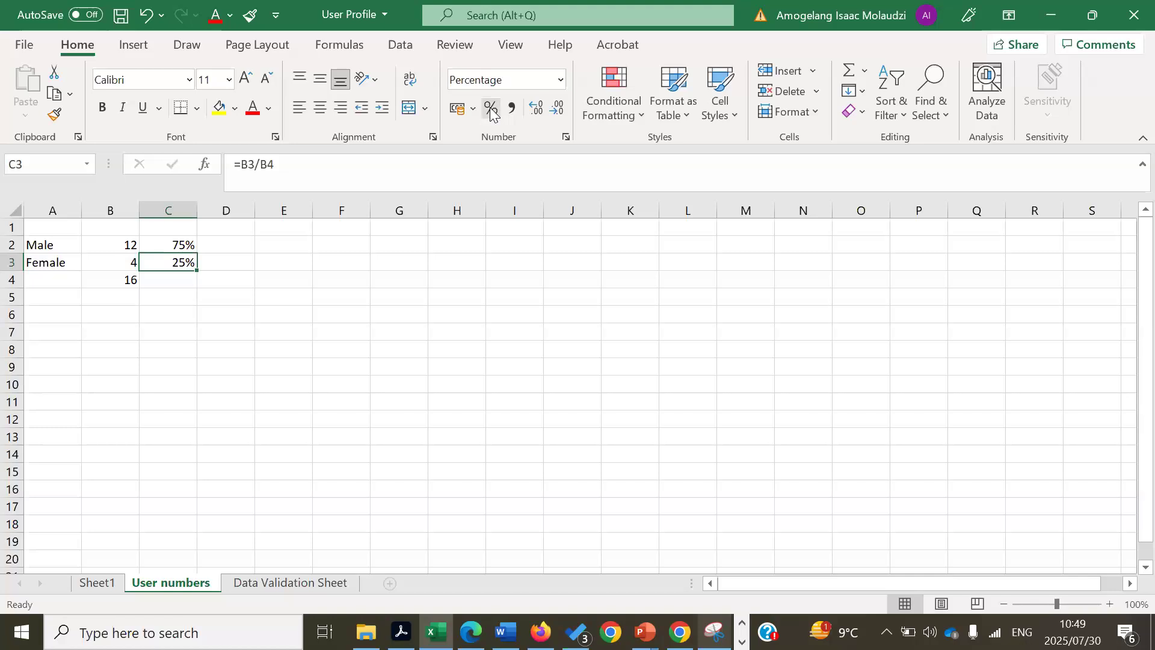
click(481, 265)
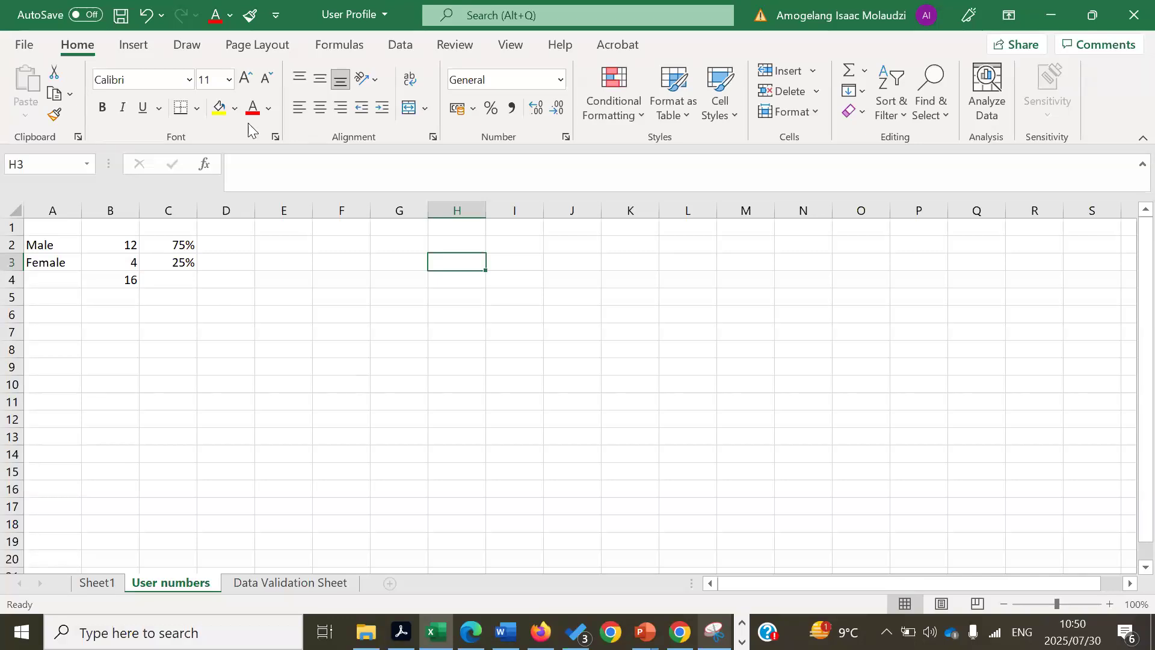
- Type 'Gender' in A1 and insert a 3-D Pie chart from the Insert tab's pie list
click(132, 48)
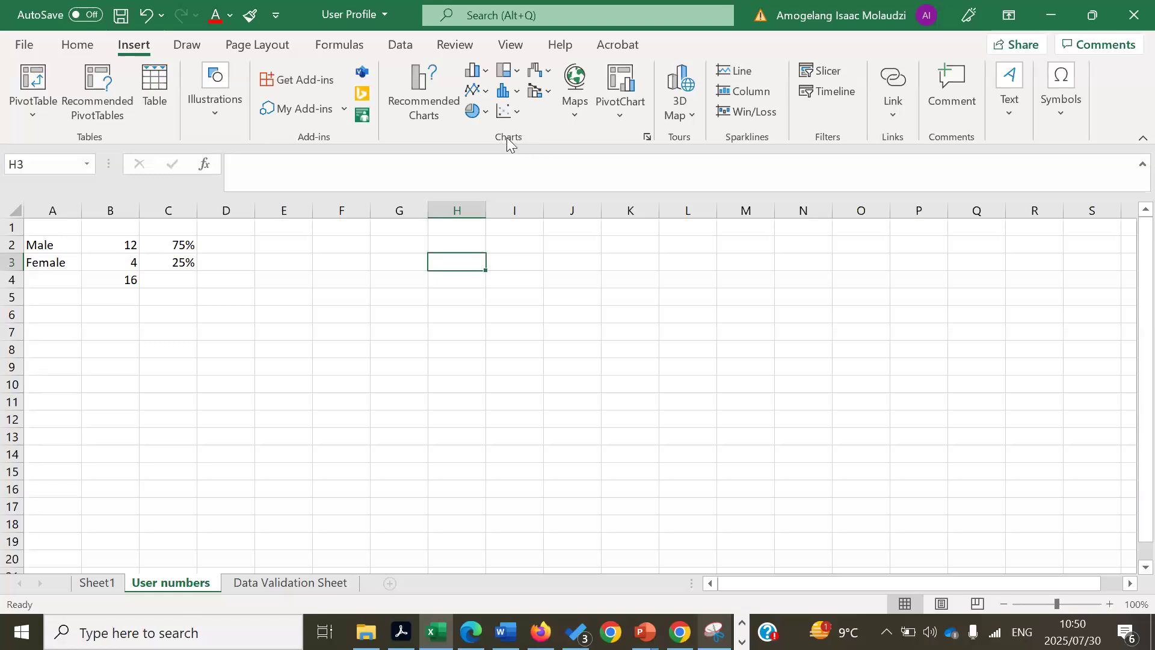
click(486, 112)
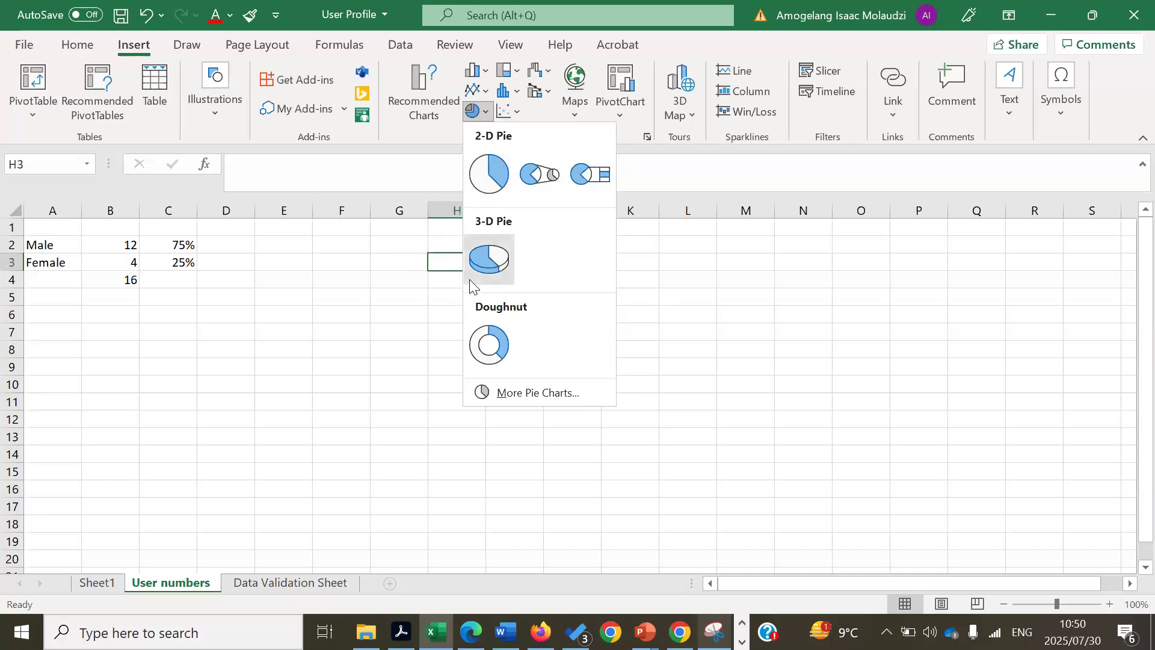
click(85, 232)
click(68, 229)
text(Gender)
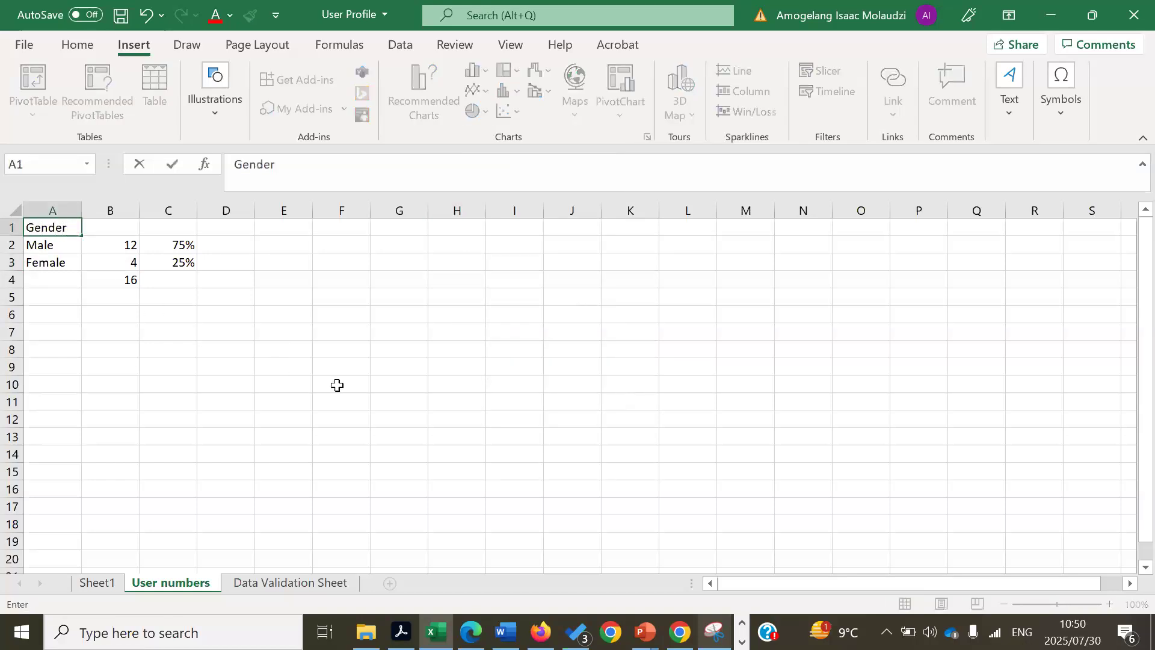
click(337, 384)
click(476, 111)
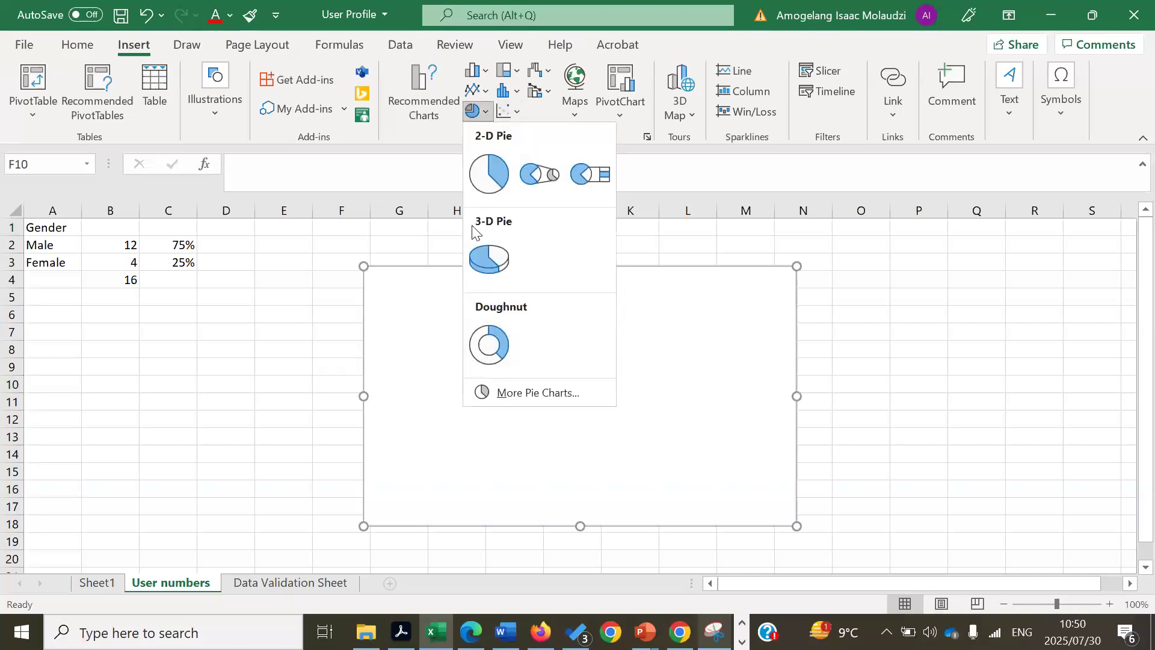
click(488, 258)
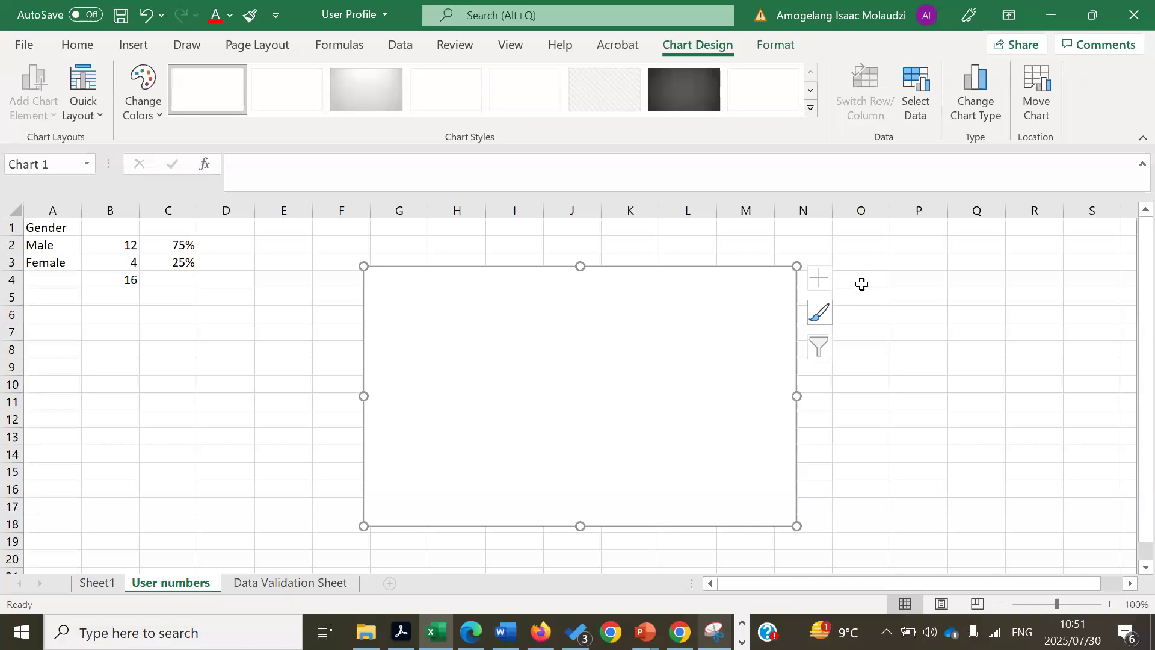
- Add a new chart series named from the Gender heading in A1
click(915, 107)
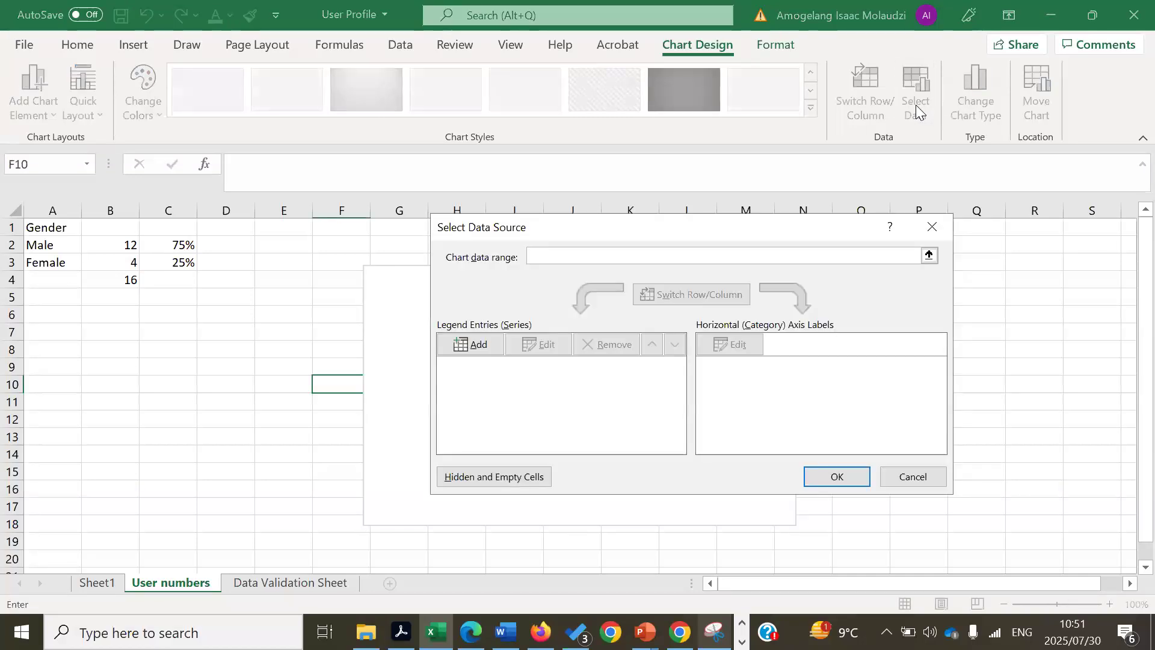
click(480, 346)
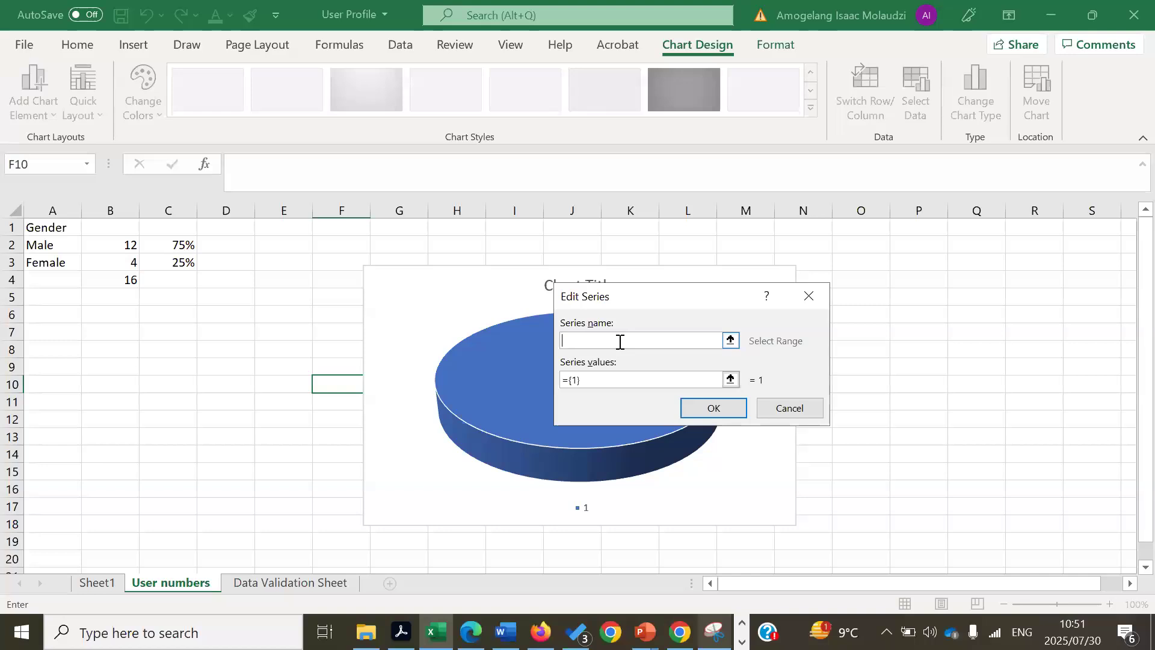
click(35, 229)
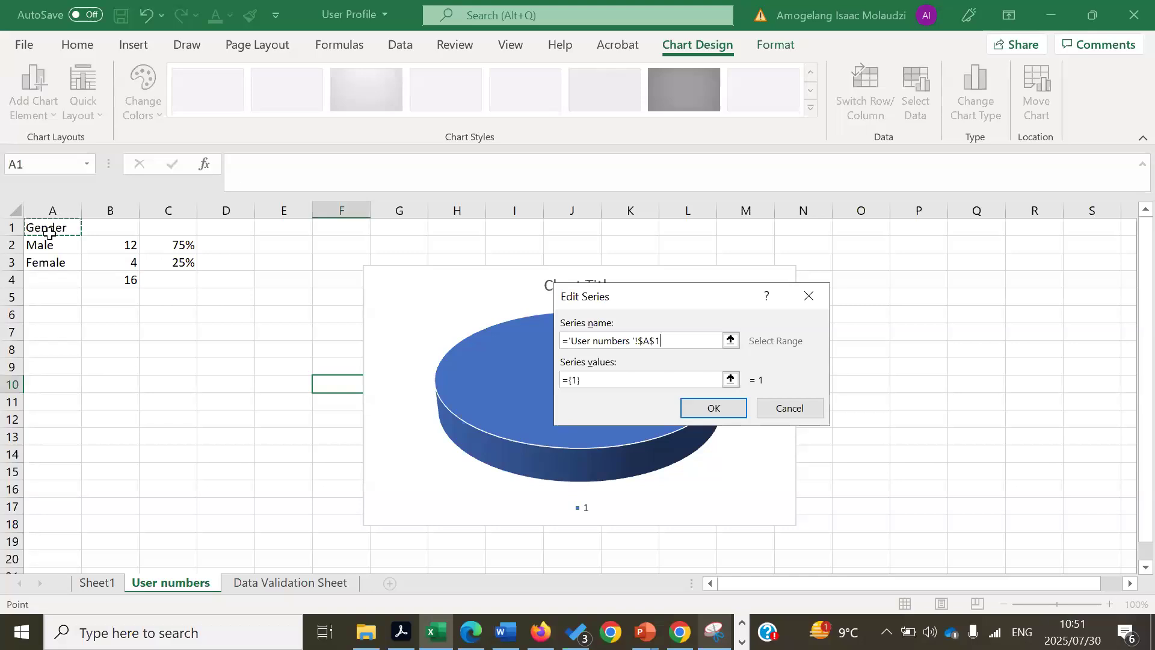
click(600, 377)
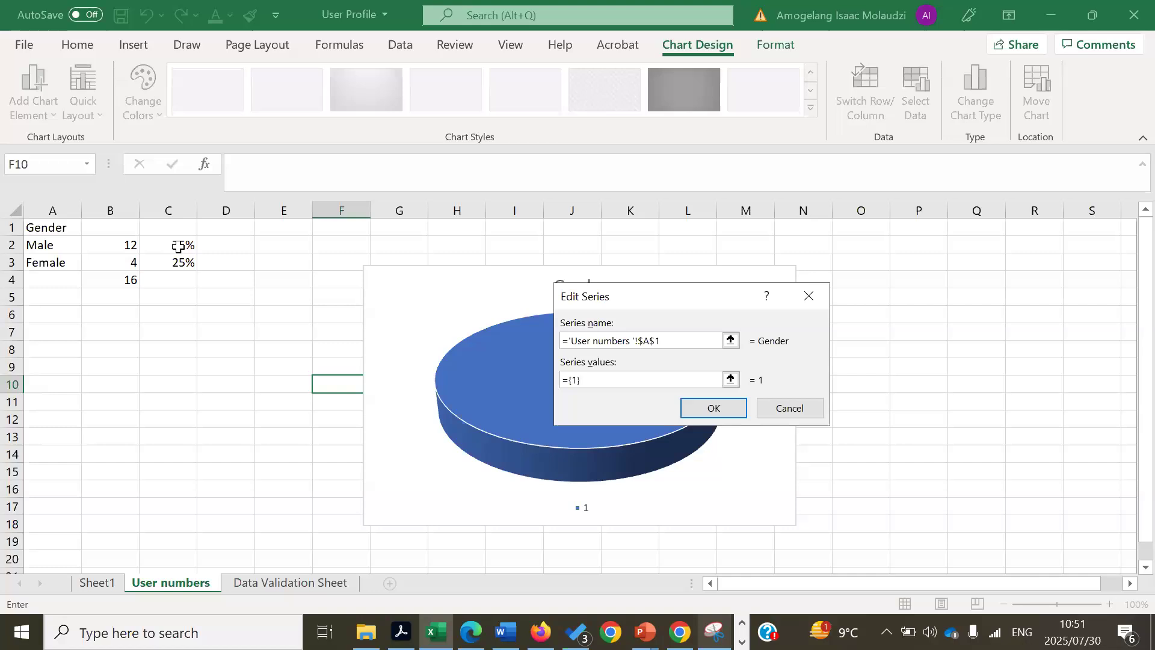
- Set the Gender series values to the percentages in C2:C4, fixing the formula error
drag(183, 241, 184, 265)
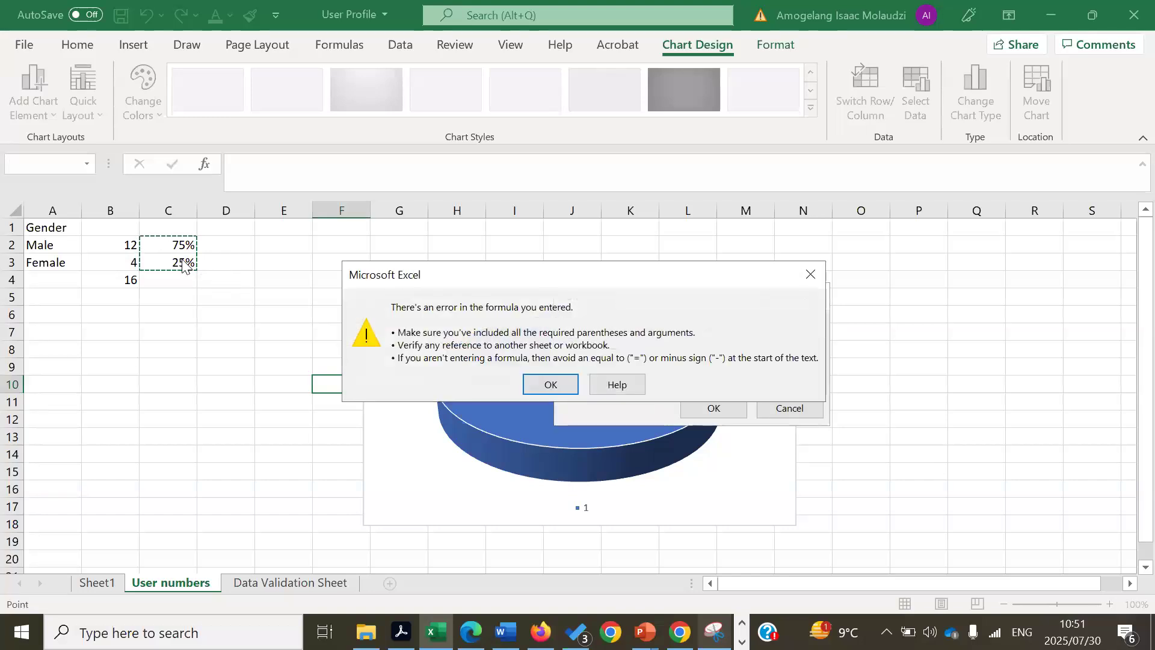
click(551, 385)
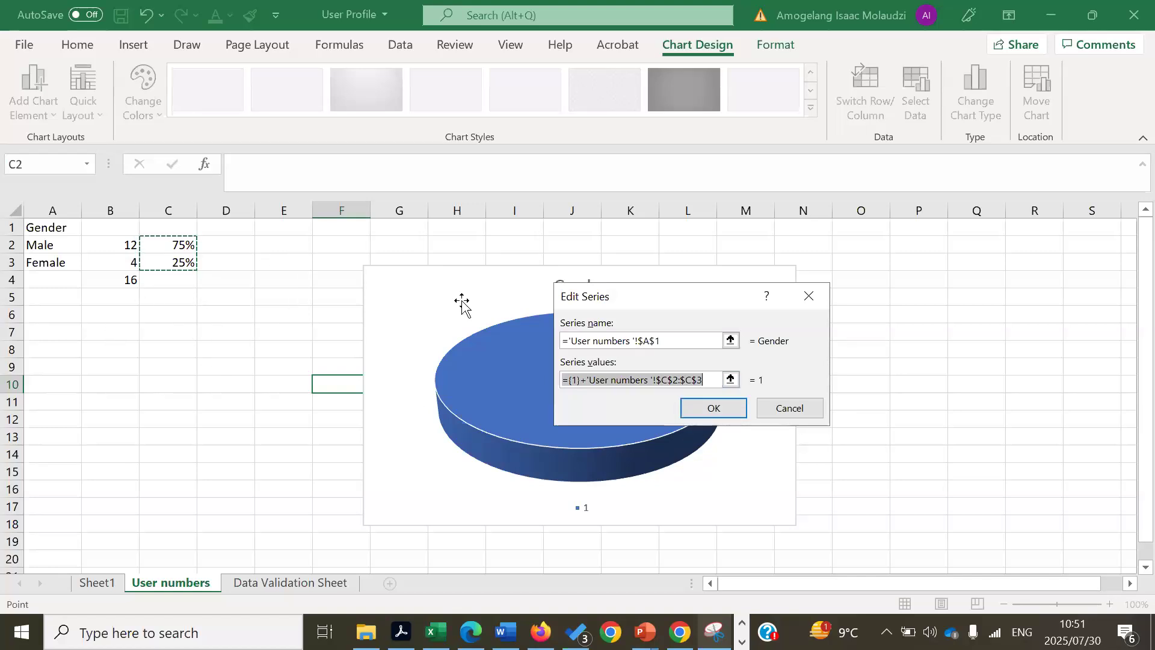
click(702, 411)
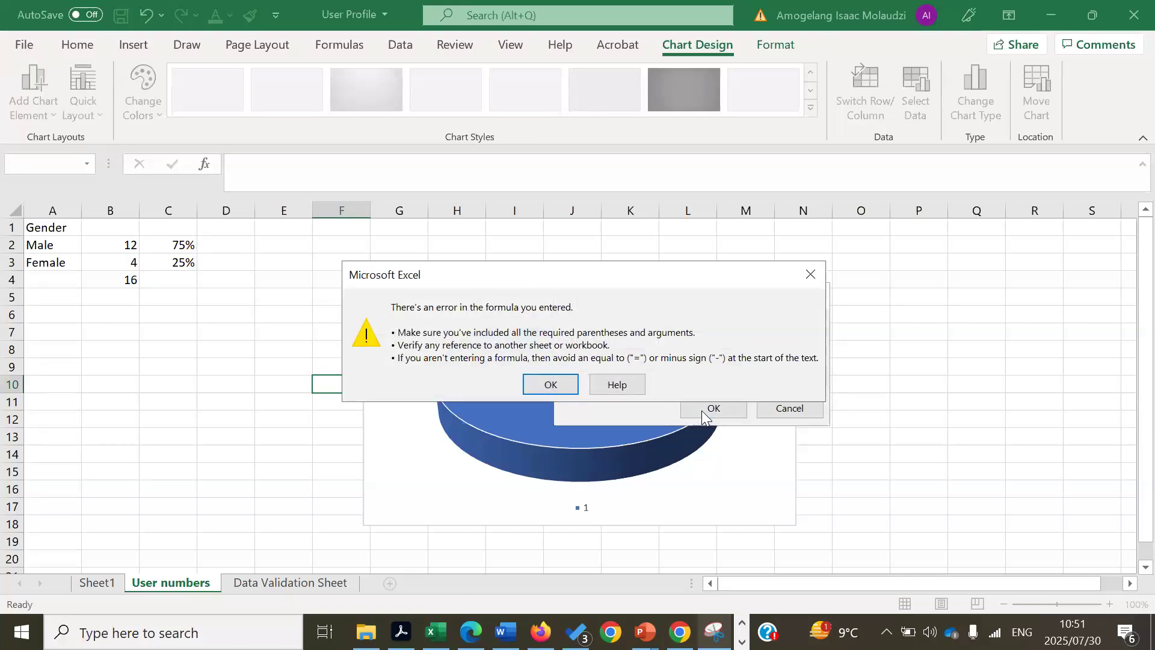
click(811, 274)
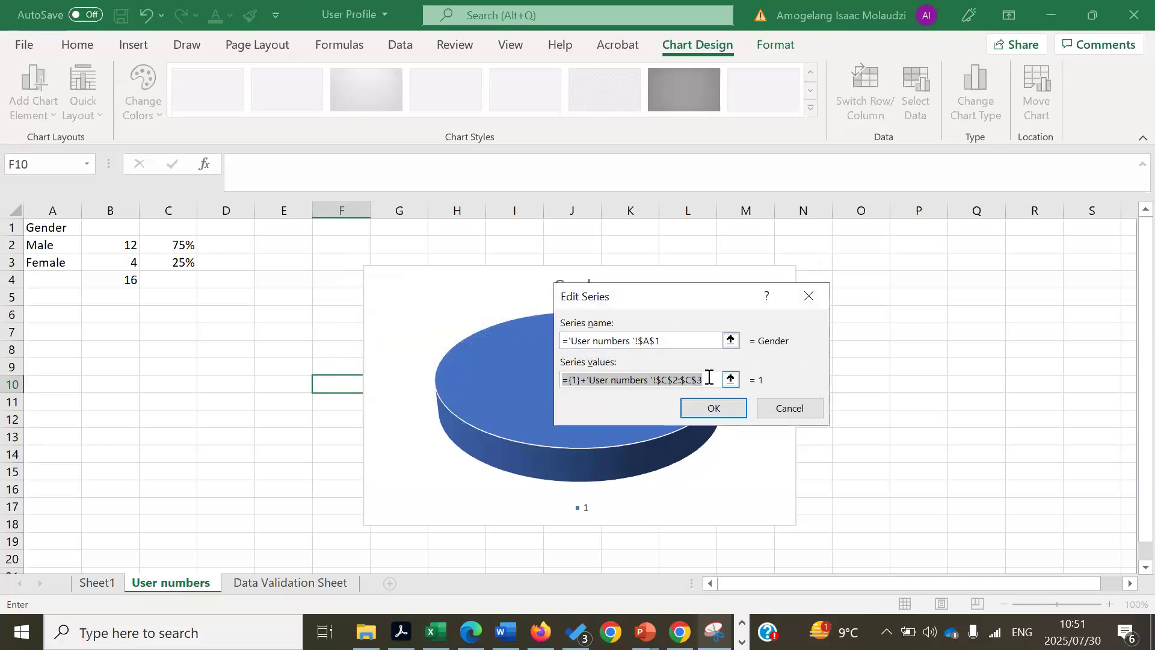
key(BackSpace)
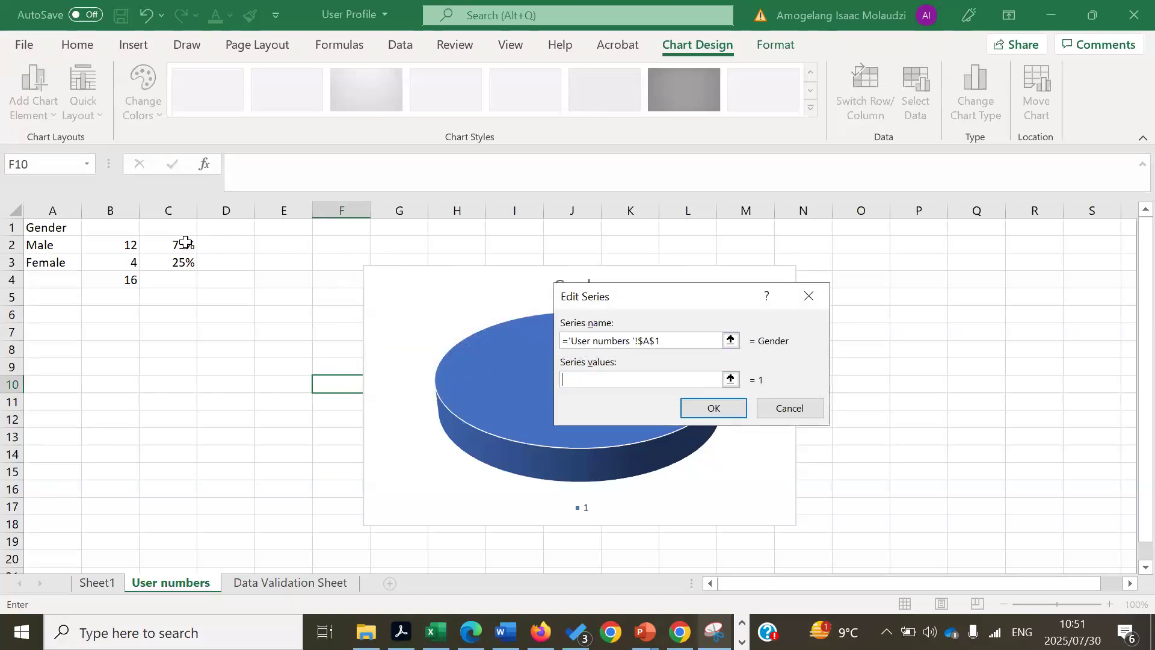
drag(185, 241, 184, 279)
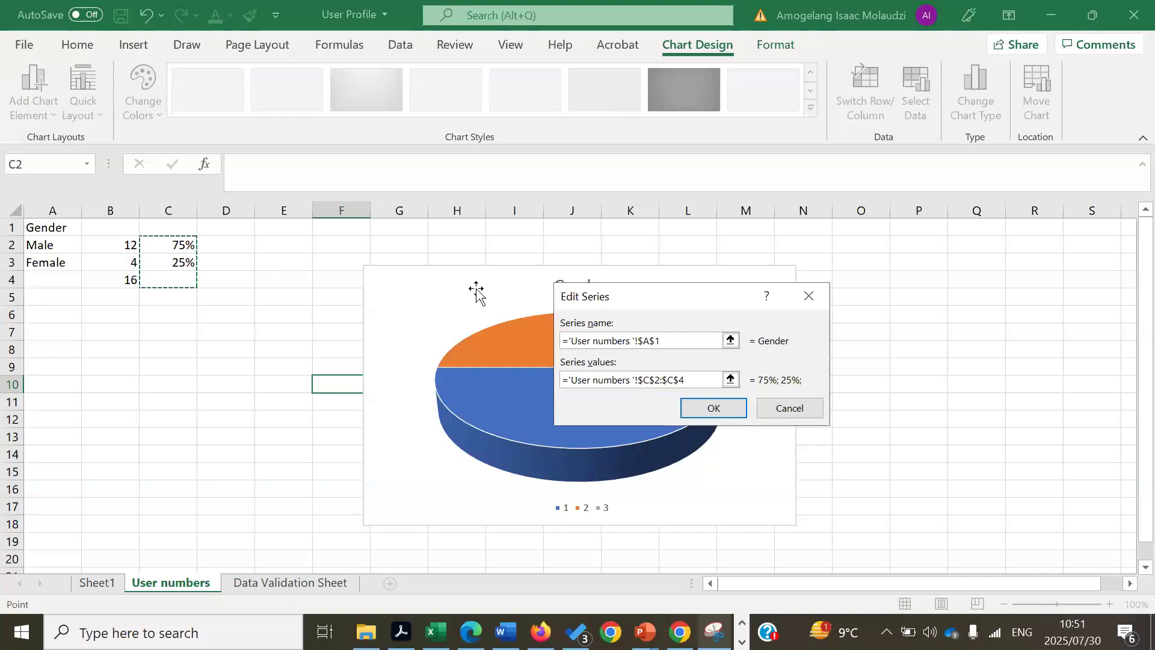
click(711, 409)
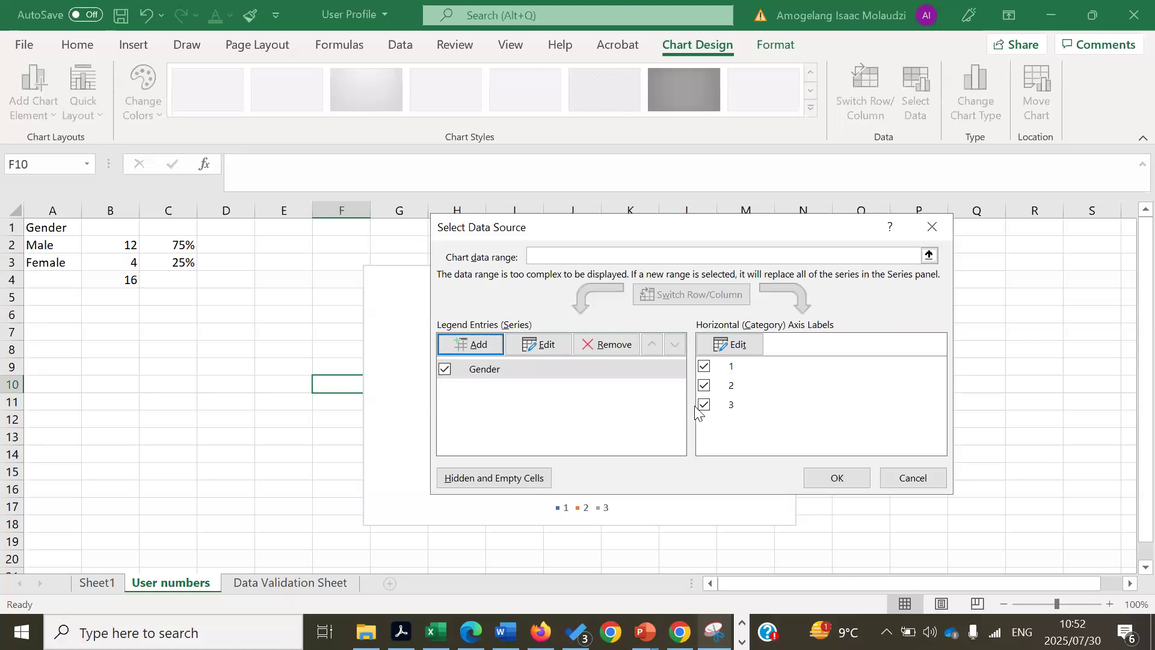
- Change the Gender series values to C2:C3 only
click(738, 350)
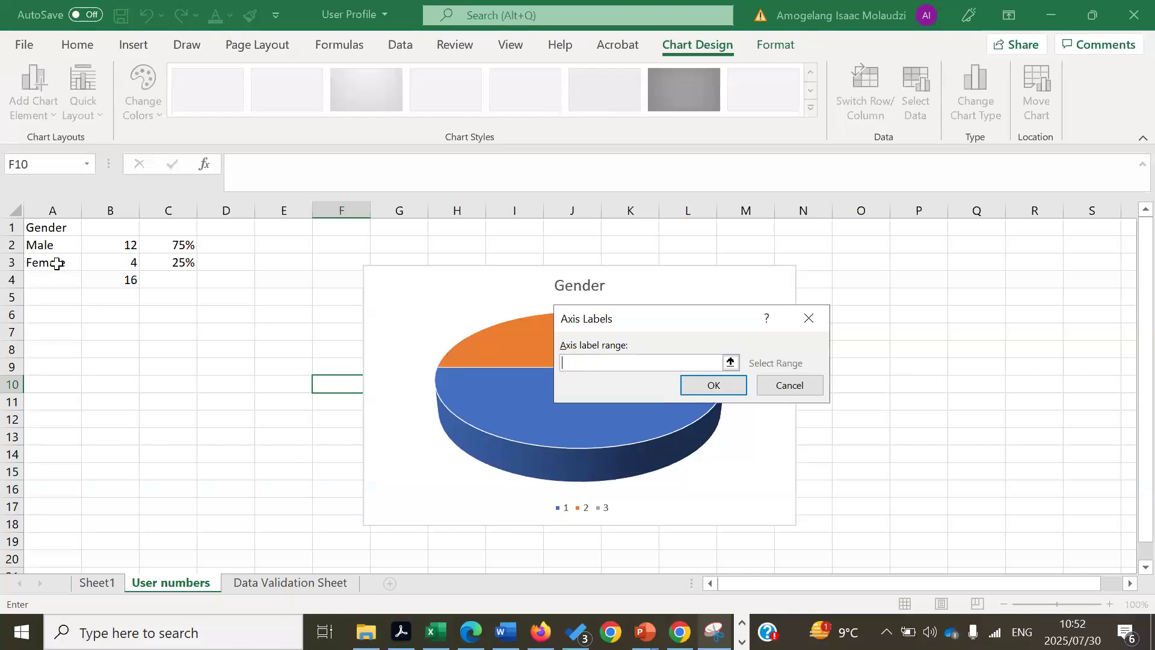
click(797, 318)
click(545, 348)
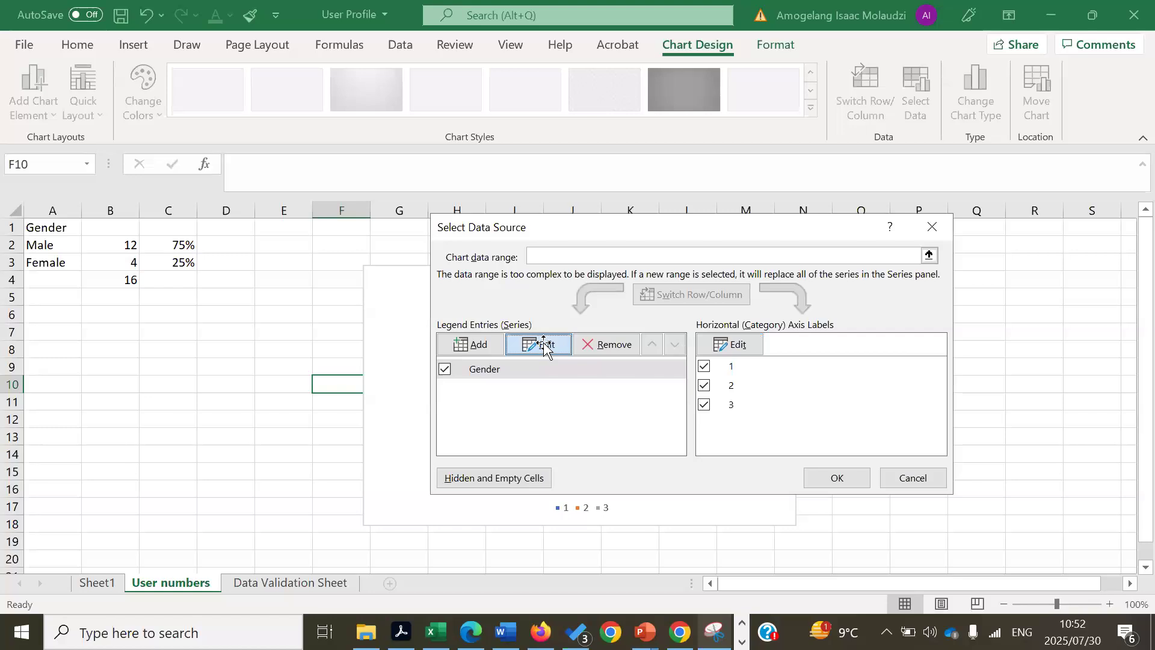
click(702, 380)
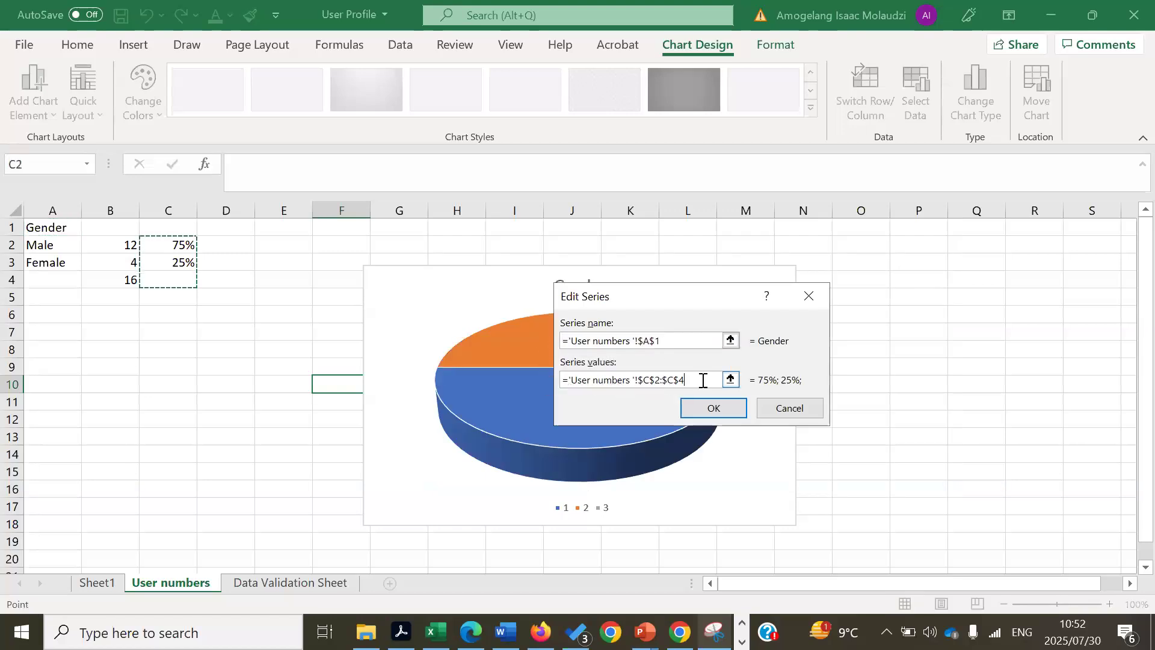
key(BackSpace)
key(BackSpace)
key(BackSpace)
key(BackSpace)
key(BackSpace)
key(BackSpace)
key(BackSpace)
key(BackSpace)
key(BackSpace)
key(BackSpace)
key(BackSpace)
key(BackSpace)
key(BackSpace)
key(BackSpace)
key(BackSpace)
key(BackSpace)
key(BackSpace)
key(BackSpace)
key(BackSpace)
key(BackSpace)
key(BackSpace)
key(BackSpace)
key(BackSpace)
key(BackSpace)
key(BackSpace)
key(BackSpace)
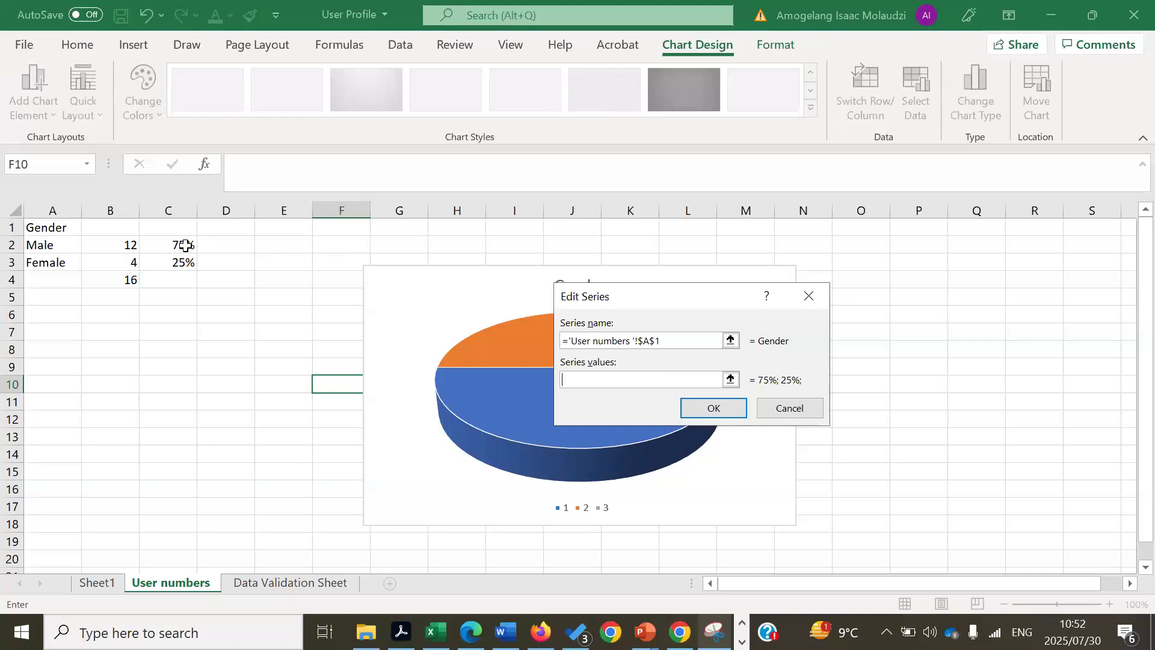
drag(184, 247, 186, 261)
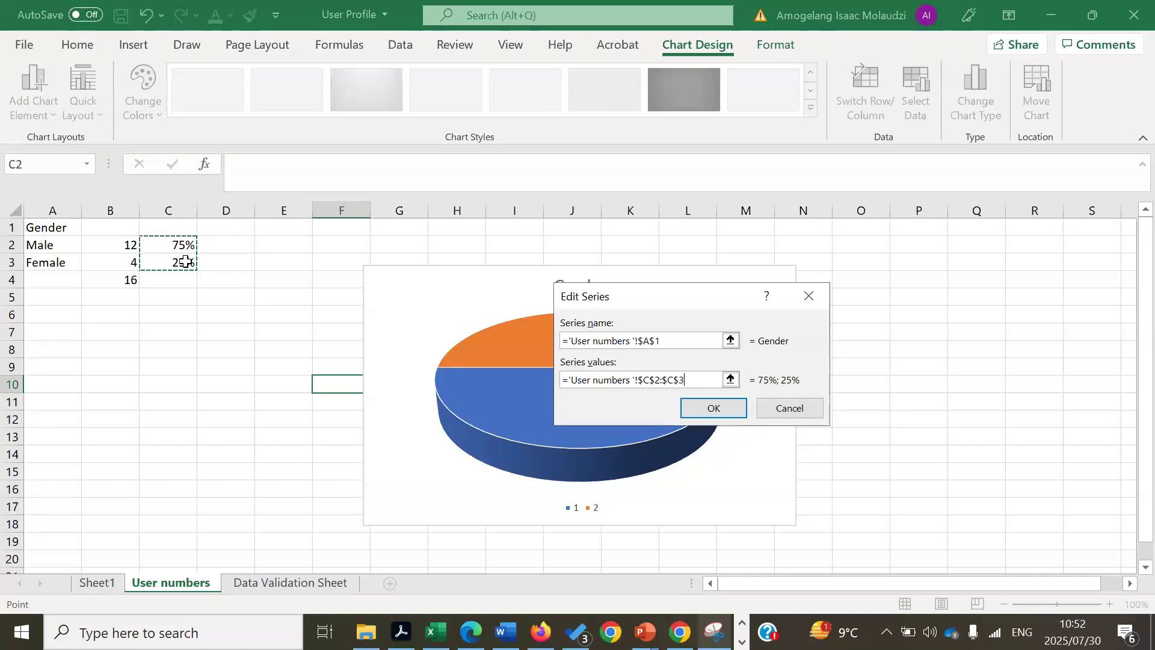
key(Return)
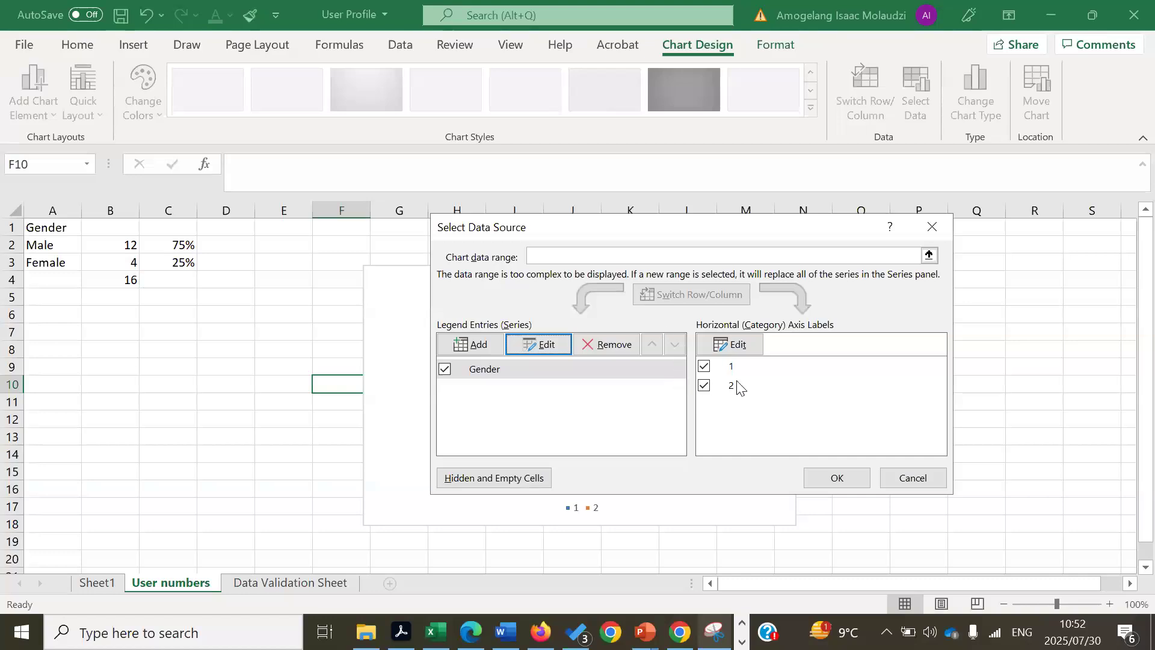
- Use A2:A3 (Male, Female) as the pie's category labels
click(744, 348)
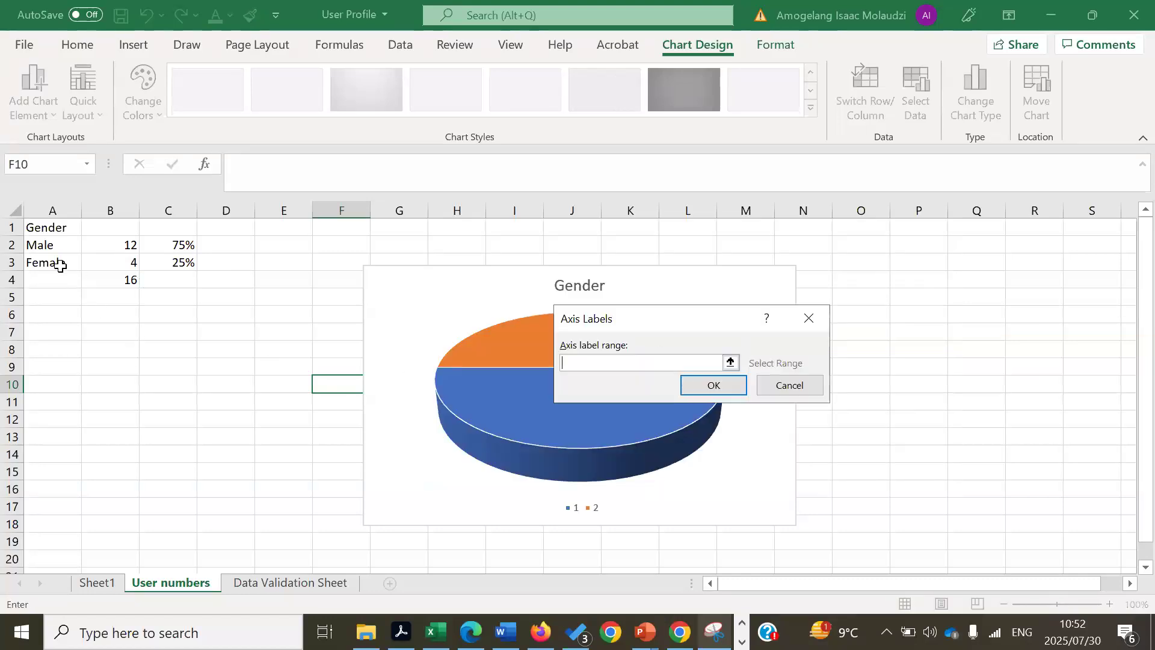
drag(54, 246, 54, 260)
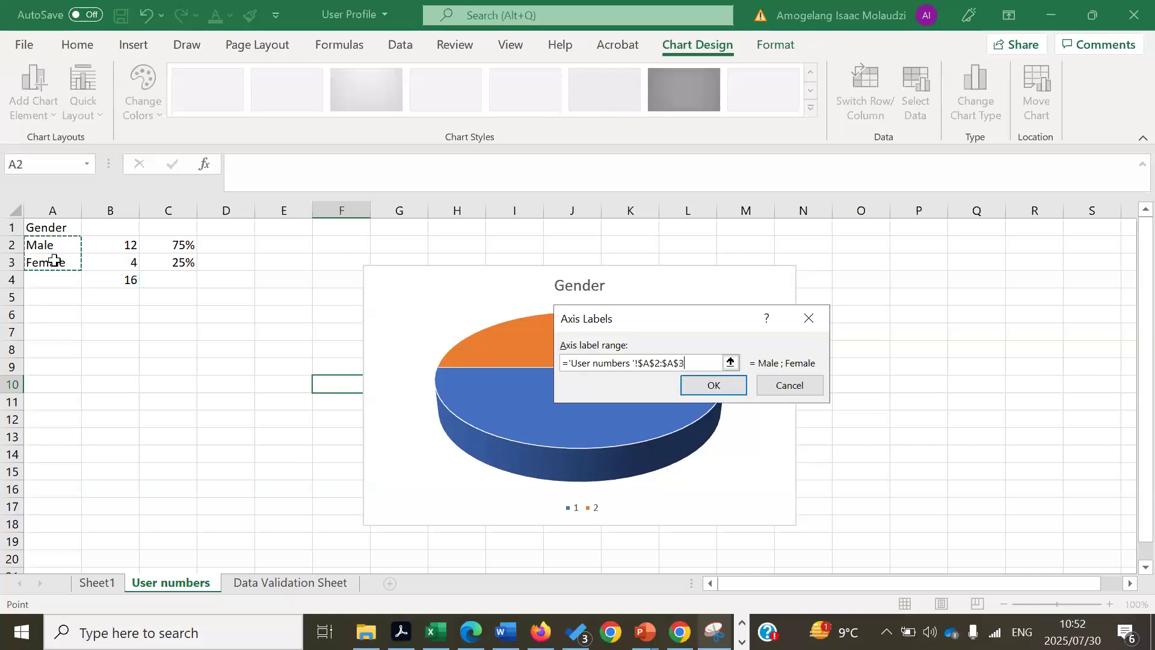
click(722, 386)
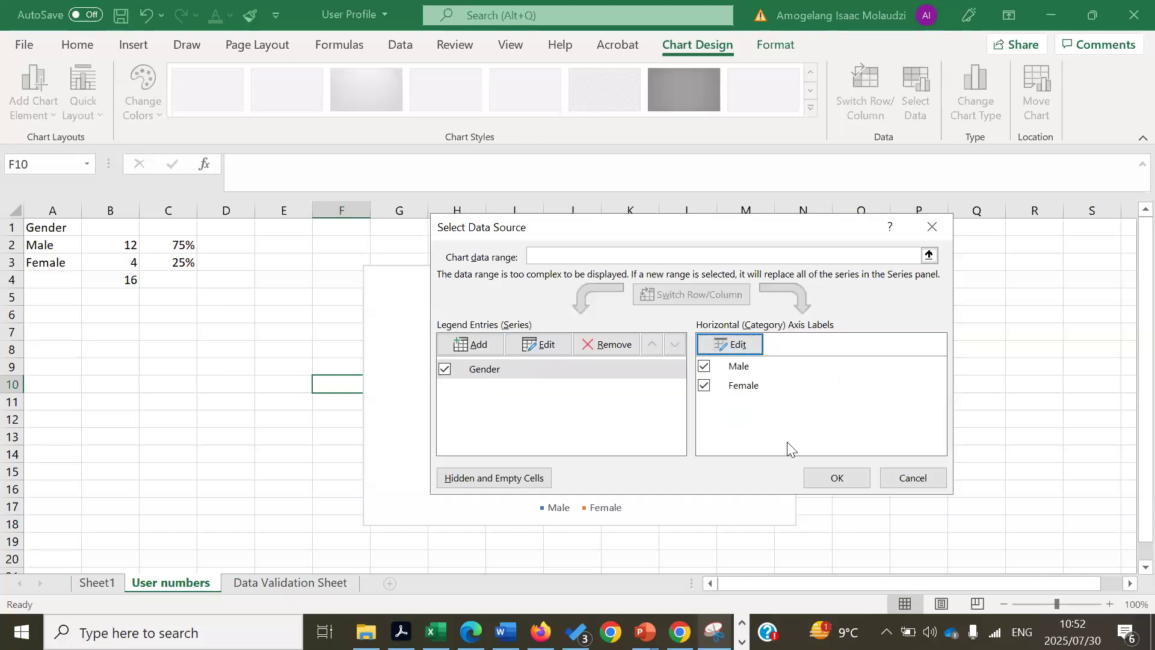
- Apply Chart Style 2 and Quick Layout 2 to the pie chart
click(850, 480)
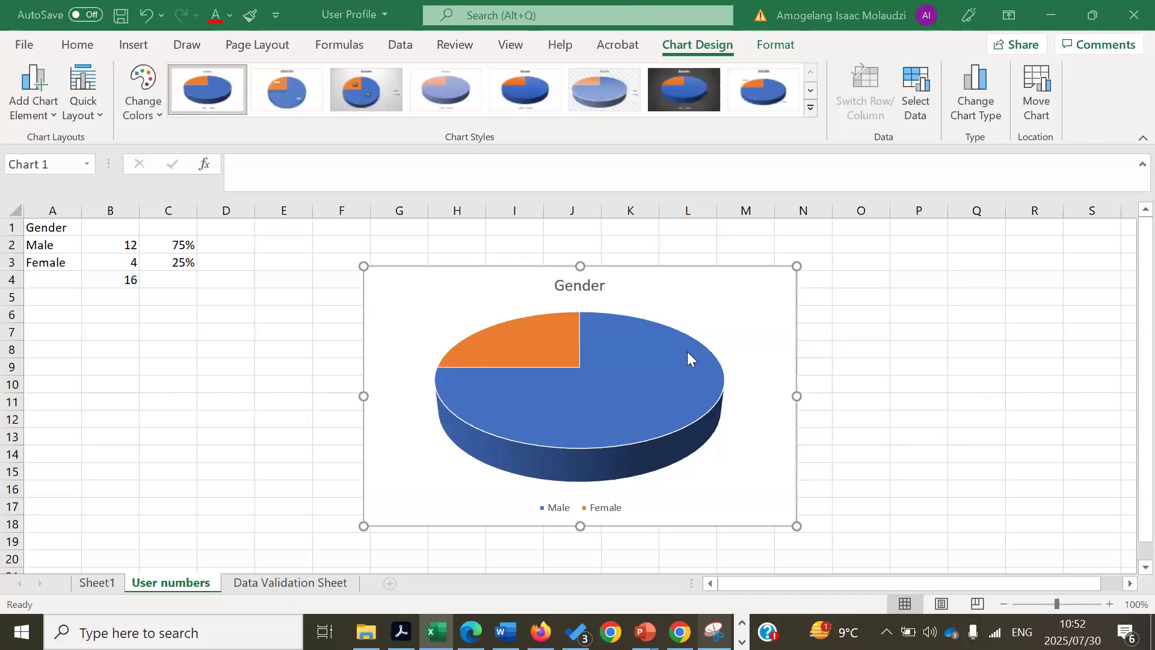
click(692, 267)
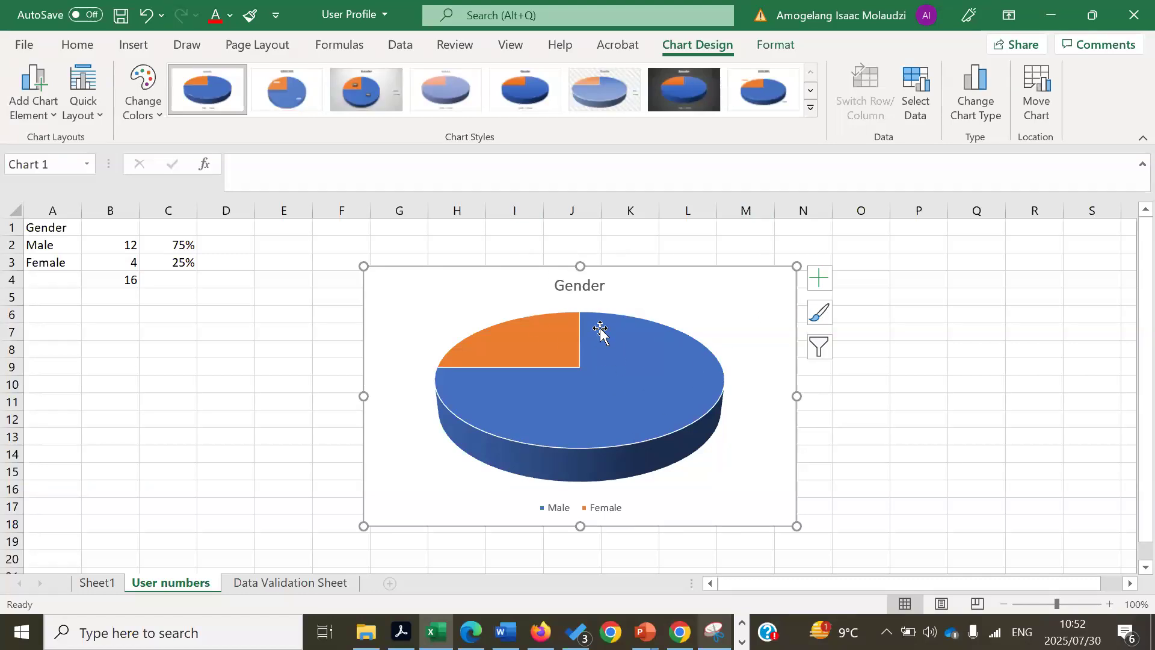
click(306, 95)
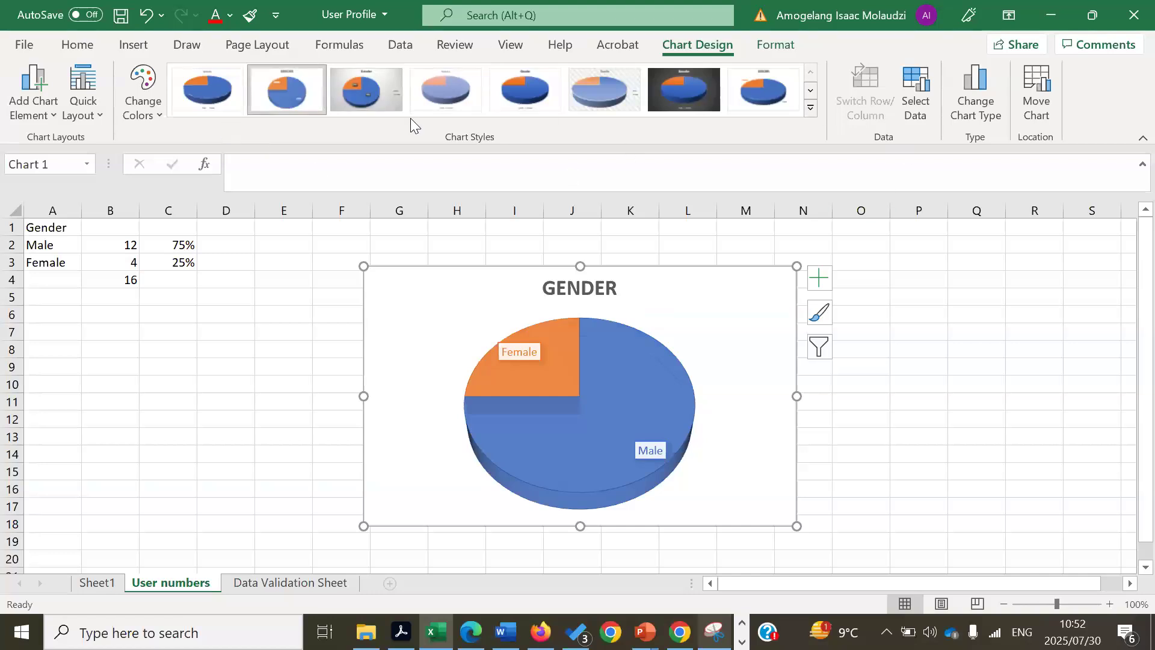
click(78, 115)
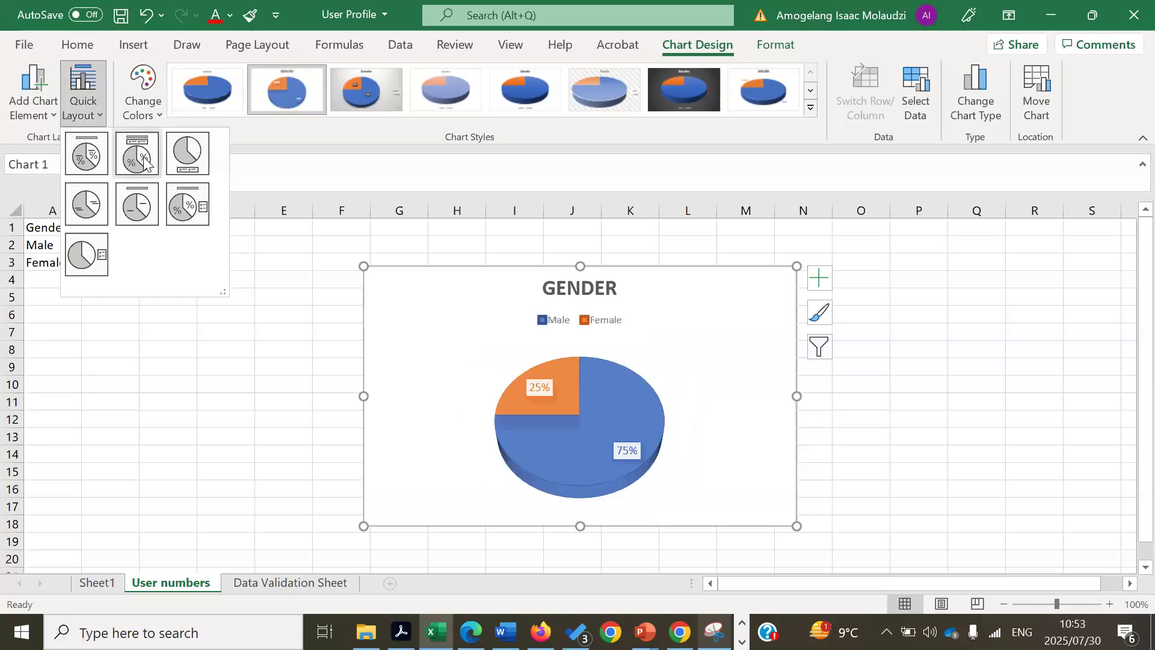
click(145, 161)
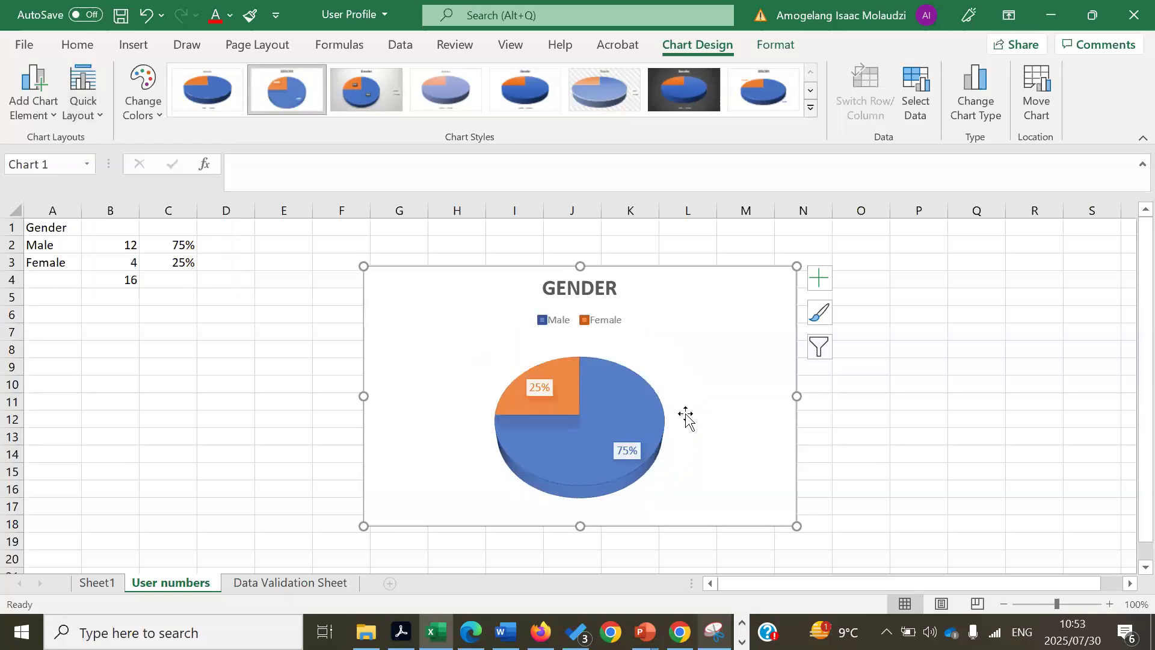
- Drag the 75% and 25% data labels outside the pie slices
click(640, 451)
click(641, 452)
drag(641, 452, 709, 468)
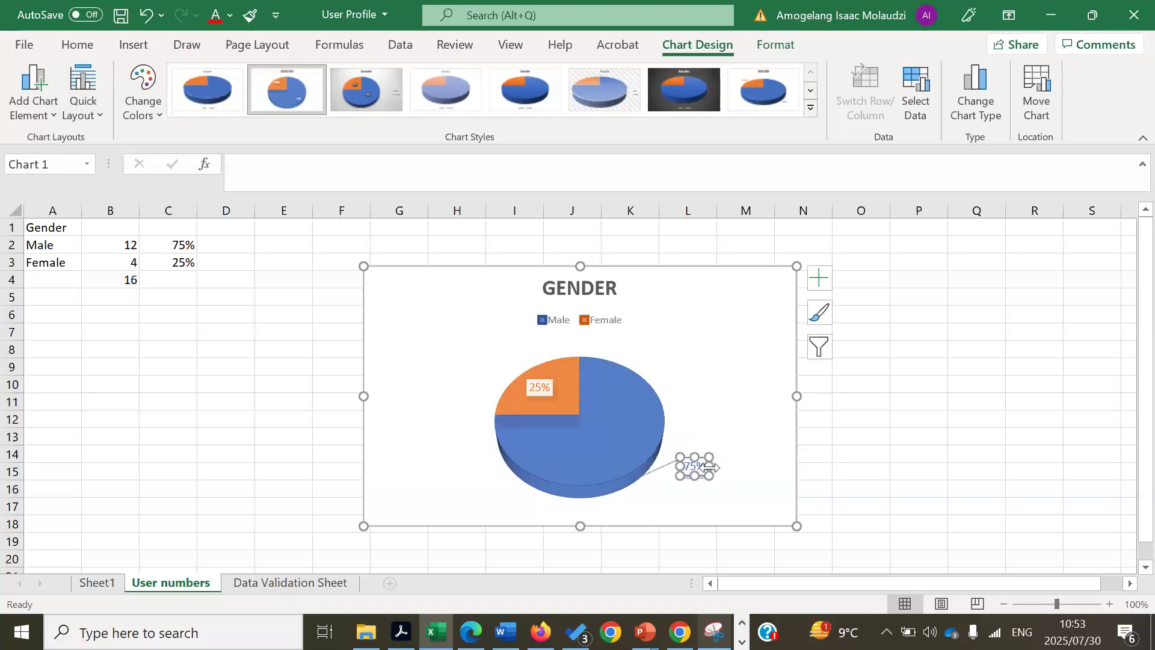
click(539, 384)
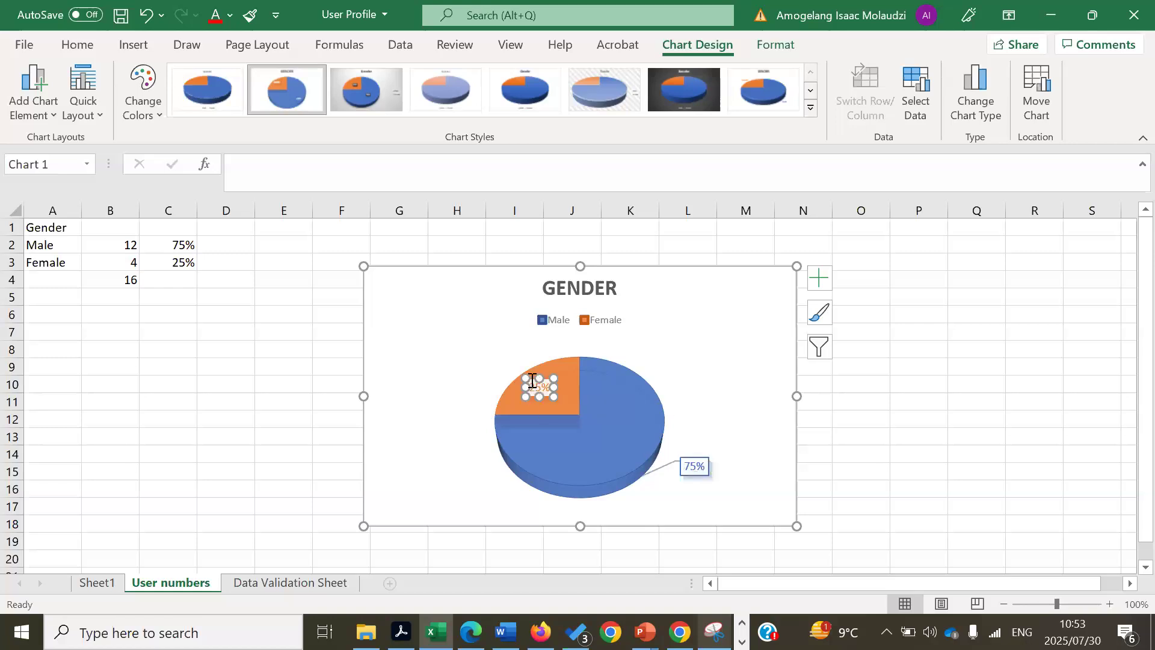
drag(530, 379, 479, 356)
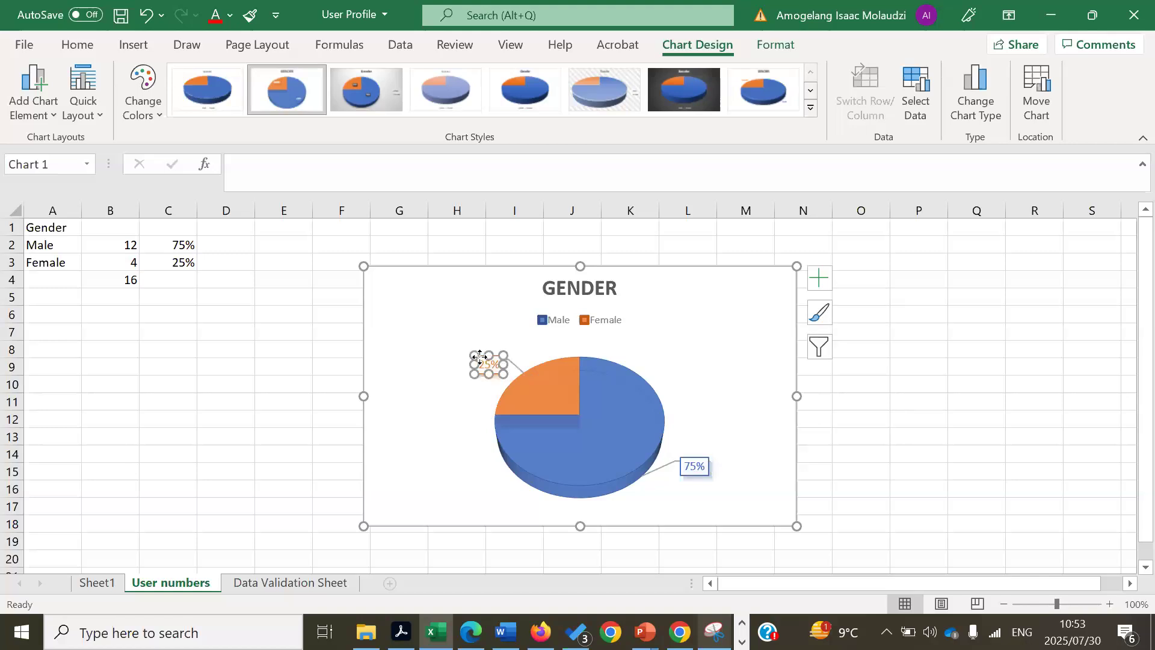
click(1103, 378)
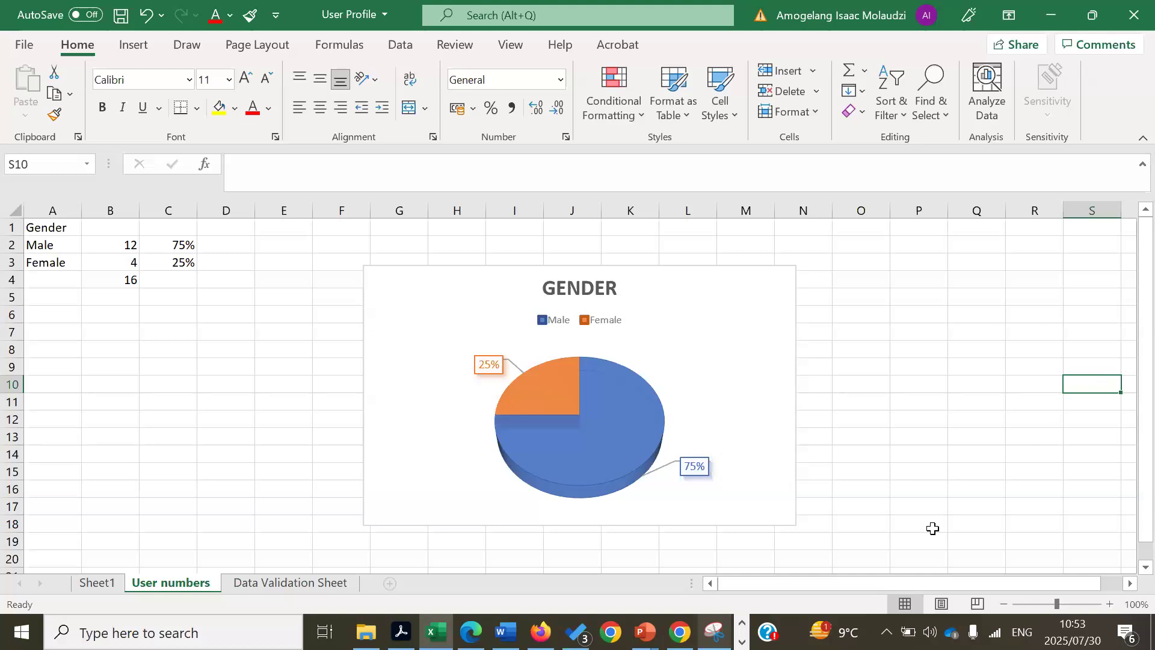
key(alt+Tab)
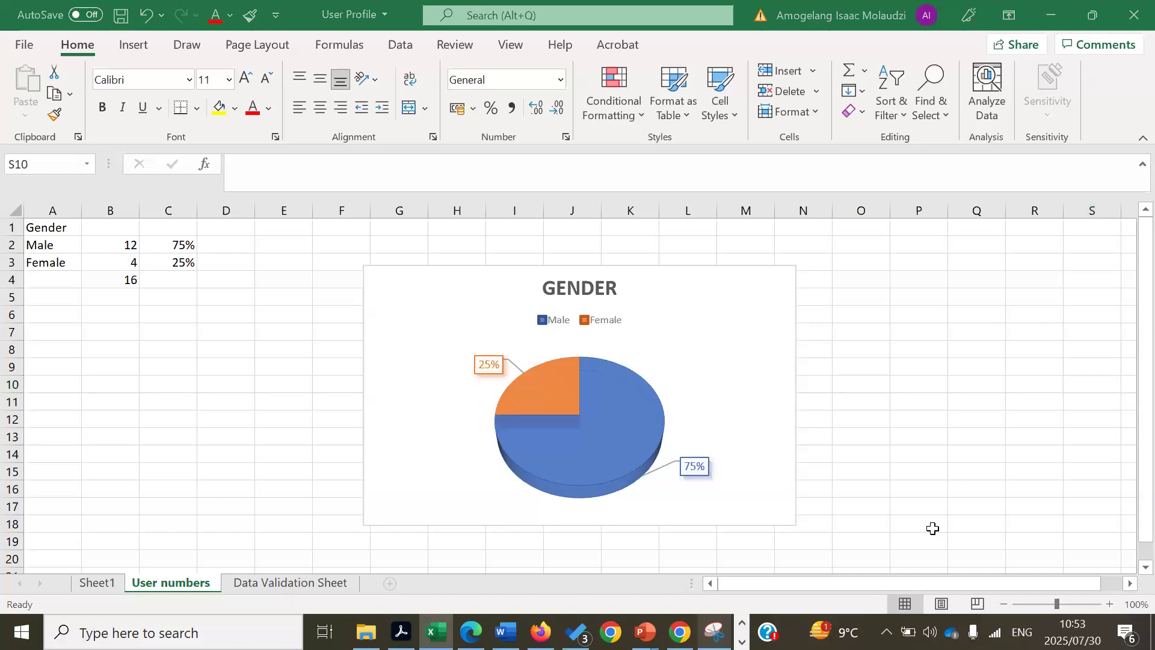